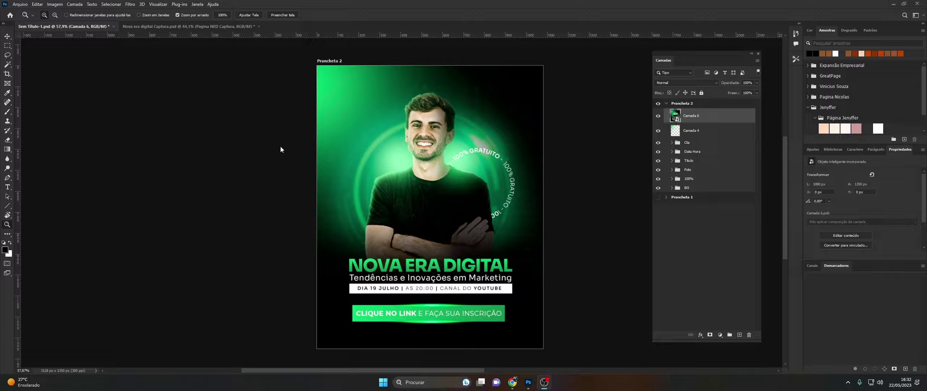
- Bring up the 'Nova era digital Captura.psd' document and zoom out on its blank page
{"action": "left_click", "coordinate": [216, 27]}
{"action": "scroll", "coordinate": [453, 177], "scroll_direction": "down", "scroll_amount": 2}
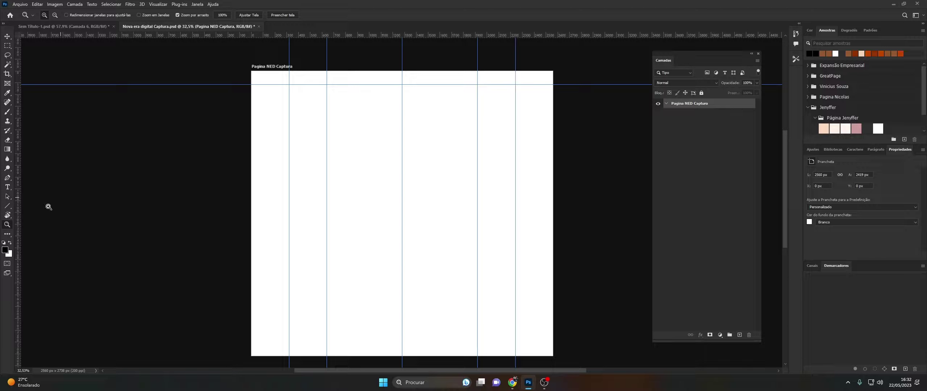
{"action": "left_click", "coordinate": [740, 335]}
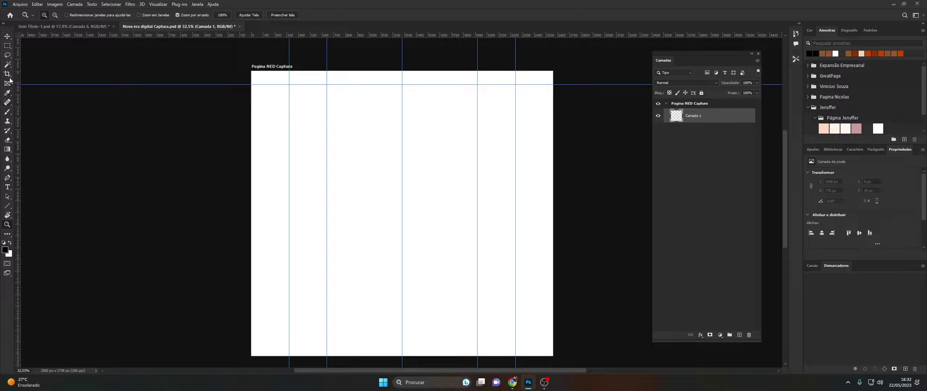
{"action": "left_click", "coordinate": [8, 113]}
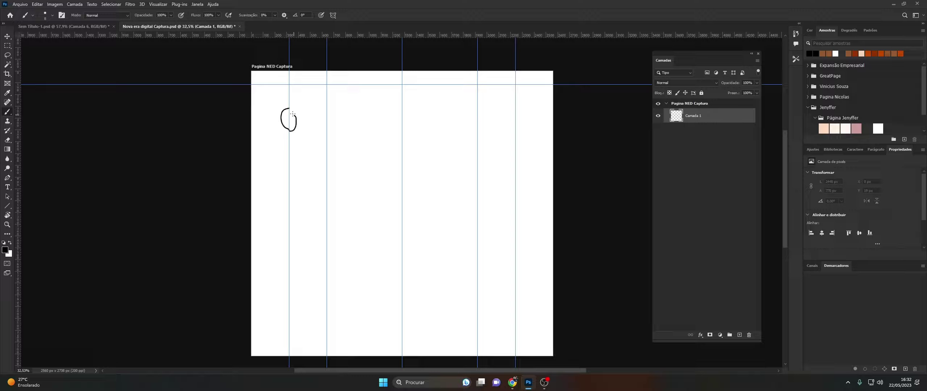
{"action": "mouse_move", "coordinate": [291, 109]}
{"action": "left_mouse_down"}
{"action": "mouse_move", "coordinate": [265, 119]}
{"action": "mouse_move", "coordinate": [273, 128]}
{"action": "left_mouse_up"}
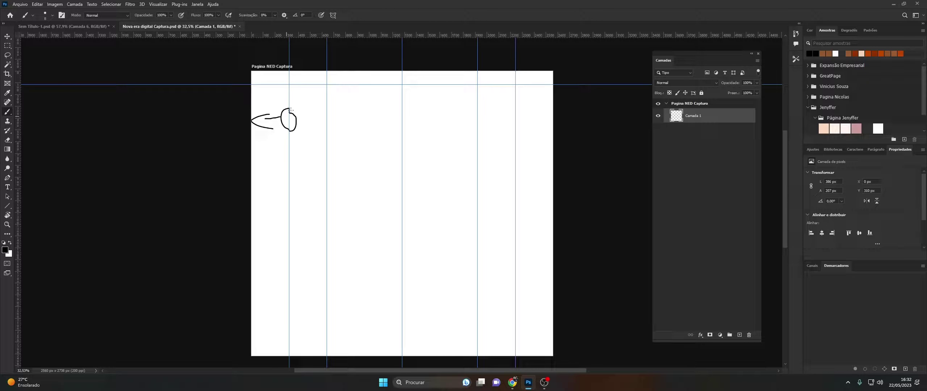
{"action": "left_click_drag", "start_coordinate": [293, 98], "coordinate": [251, 93]}
{"action": "left_click_drag", "start_coordinate": [252, 160], "coordinate": [297, 91]}
{"action": "mouse_move", "coordinate": [289, 157]}
{"action": "left_mouse_down"}
{"action": "mouse_move", "coordinate": [310, 156]}
{"action": "mouse_move", "coordinate": [331, 185]}
{"action": "mouse_move", "coordinate": [285, 122]}
{"action": "left_mouse_up"}
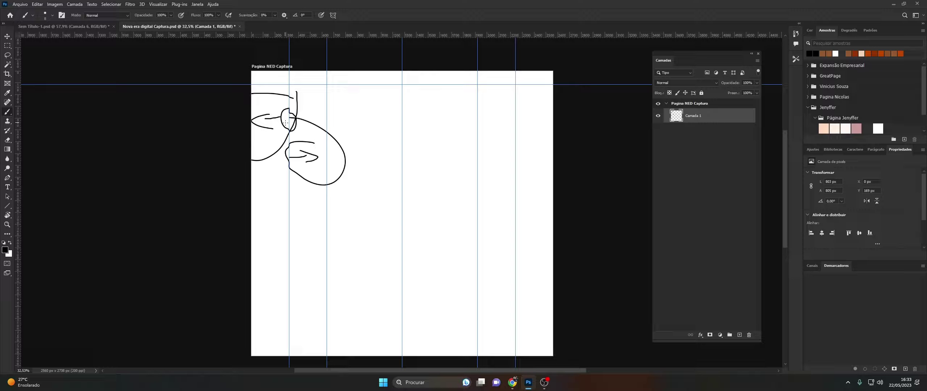
{"action": "left_click_drag", "start_coordinate": [338, 119], "coordinate": [459, 116]}
{"action": "mouse_move", "coordinate": [338, 101]}
{"action": "left_mouse_down"}
{"action": "mouse_move", "coordinate": [319, 106]}
{"action": "mouse_move", "coordinate": [342, 112]}
{"action": "mouse_move", "coordinate": [328, 109]}
{"action": "left_mouse_up"}
{"action": "mouse_move", "coordinate": [466, 98]}
{"action": "left_mouse_down"}
{"action": "mouse_move", "coordinate": [485, 123]}
{"action": "mouse_move", "coordinate": [466, 99]}
{"action": "left_mouse_up"}
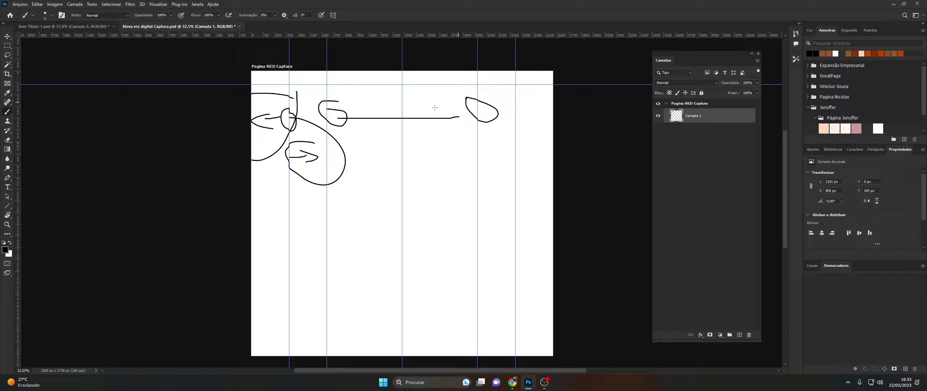
{"action": "left_click_drag", "start_coordinate": [348, 111], "coordinate": [350, 128]}
{"action": "left_click_drag", "start_coordinate": [441, 106], "coordinate": [459, 126]}
{"action": "left_click_drag", "start_coordinate": [494, 149], "coordinate": [552, 149]}
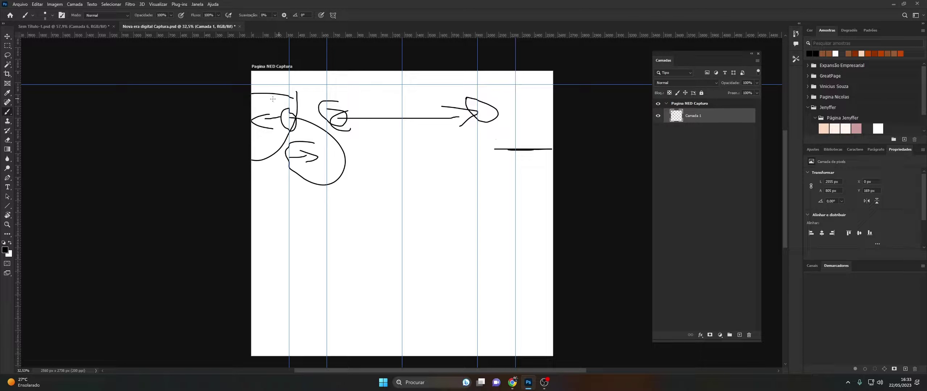
{"action": "left_click_drag", "start_coordinate": [265, 97], "coordinate": [288, 128]}
{"action": "left_click_drag", "start_coordinate": [519, 118], "coordinate": [511, 119]}
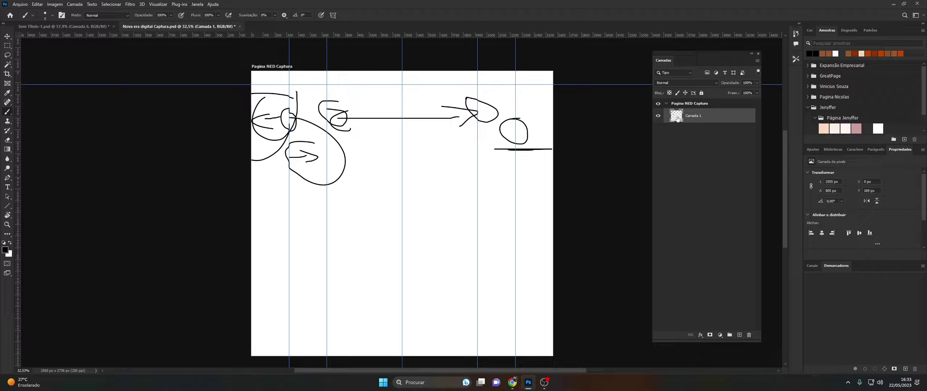
{"action": "key", "text": "Delete"}
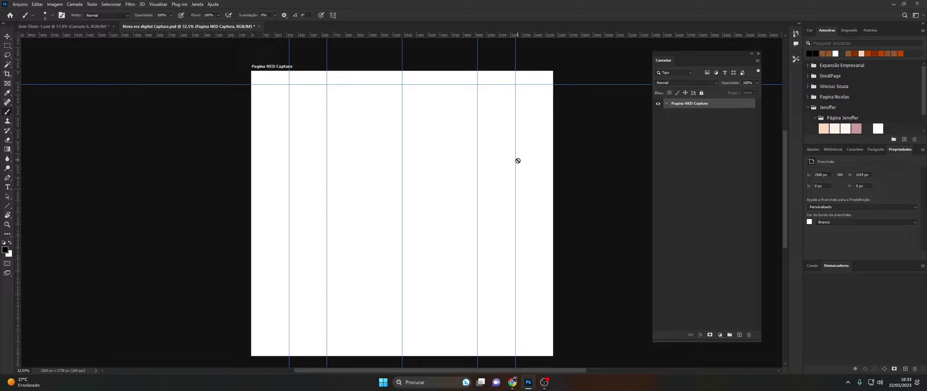
- Inspect the solid colour fill layer inside the poster's BG group in Sem Título-1
{"action": "left_click", "coordinate": [89, 27]}
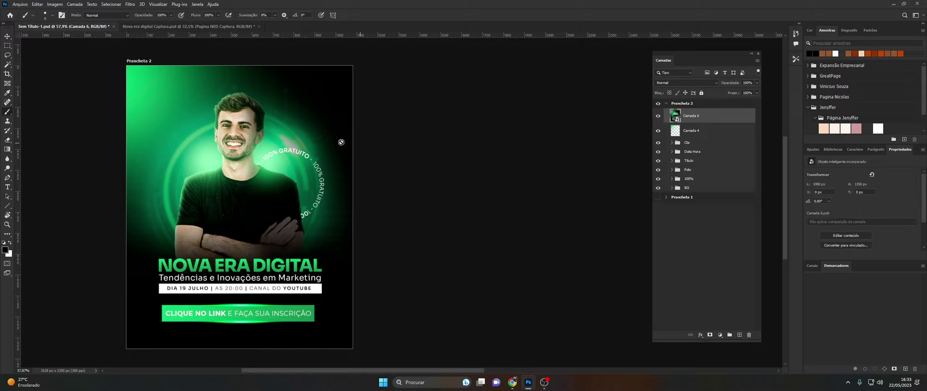
{"action": "left_click", "coordinate": [672, 188]}
{"action": "left_click", "coordinate": [682, 260]}
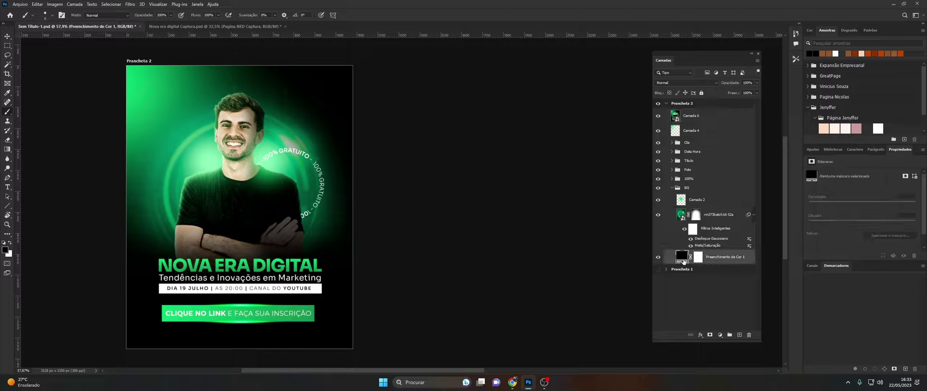
- Add a black Solid Color fill layer to the Nova era digital Captura page
{"action": "left_click", "coordinate": [176, 27]}
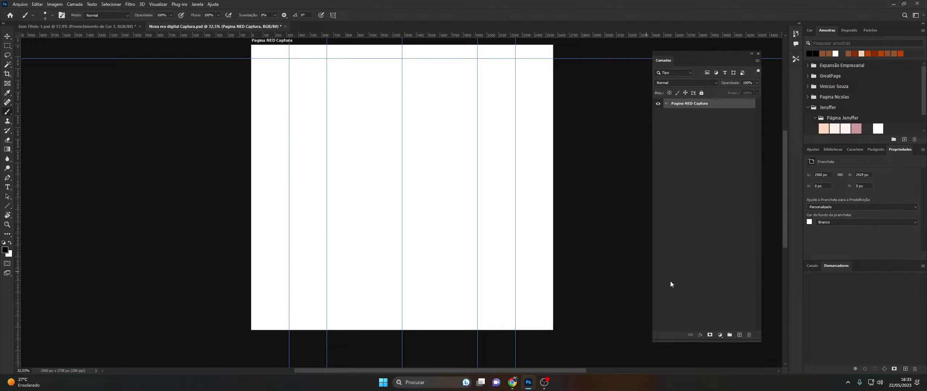
{"action": "left_click", "coordinate": [719, 334]}
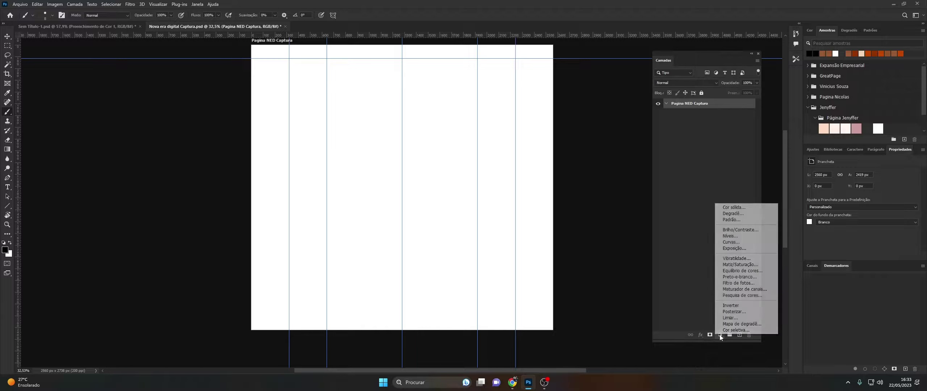
{"action": "left_click", "coordinate": [728, 208]}
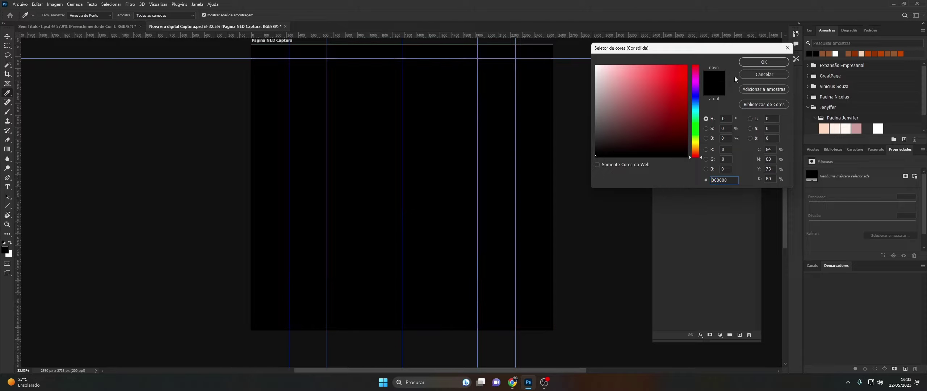
{"action": "left_click", "coordinate": [751, 65]}
{"action": "scroll", "coordinate": [564, 134], "scroll_direction": "up", "scroll_amount": 1}
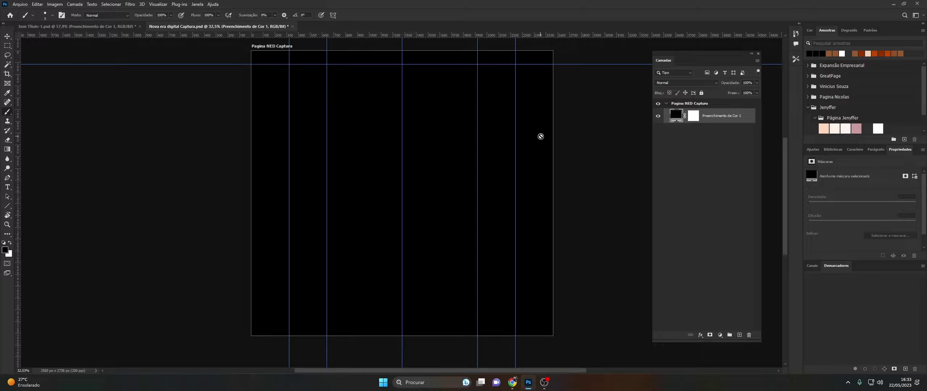
{"action": "left_click_drag", "start_coordinate": [783, 170], "coordinate": [781, 160]}
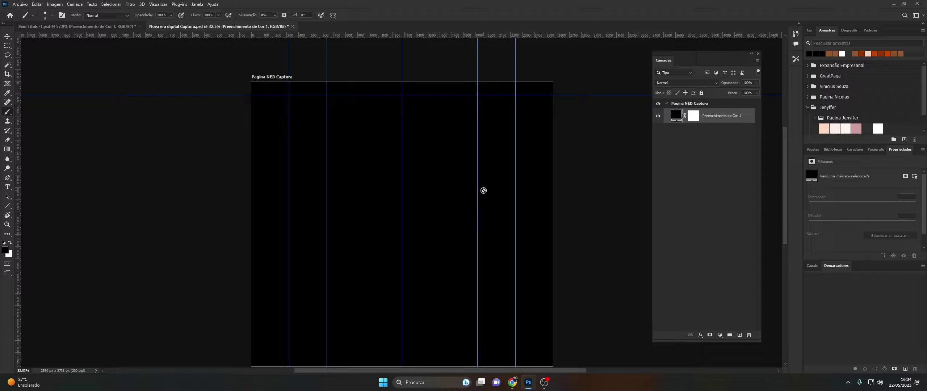
- In Sem Título-1, hide the Camada 6 and Camada 4 layers using the Move tool
{"action": "left_click", "coordinate": [109, 27]}
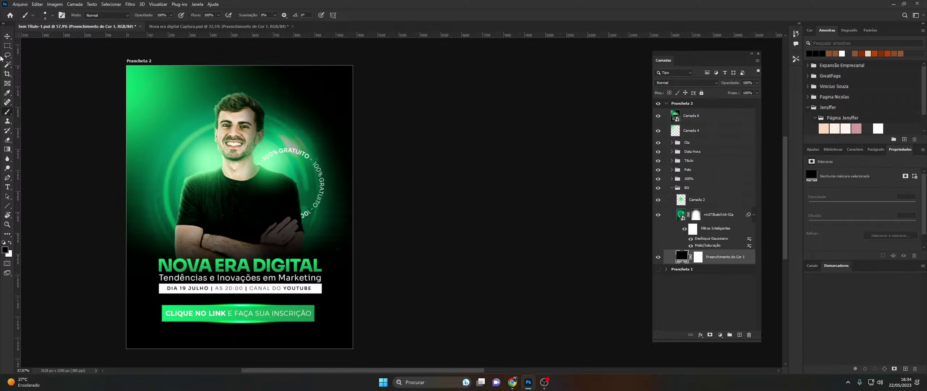
{"action": "left_click", "coordinate": [7, 37]}
{"action": "left_click", "coordinate": [258, 137]}
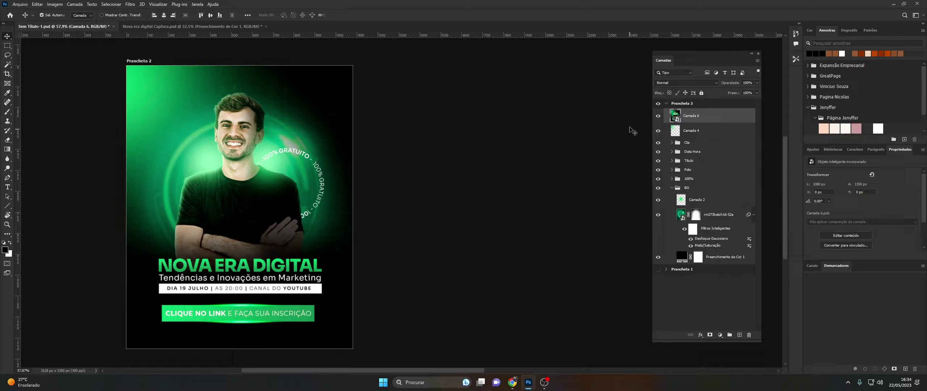
{"action": "left_click", "coordinate": [657, 116]}
{"action": "left_click", "coordinate": [227, 120]}
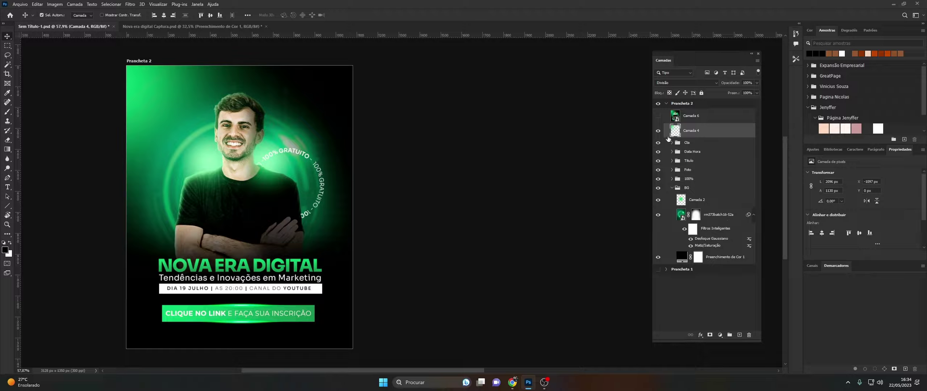
{"action": "left_click", "coordinate": [658, 131]}
- Check the Foto group and drag it onto the black Captura page
{"action": "left_click", "coordinate": [671, 170]}
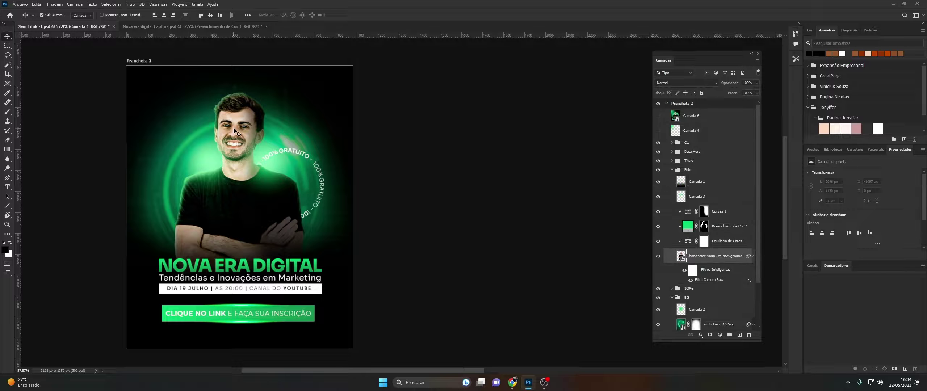
{"action": "left_click", "coordinate": [678, 170]}
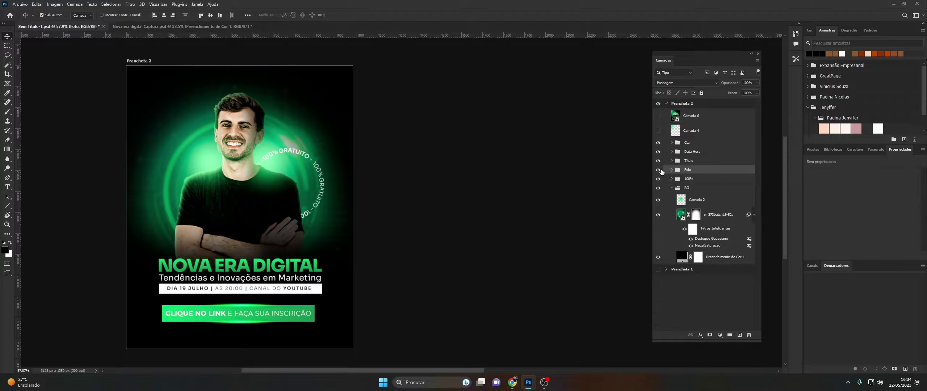
{"action": "left_click", "coordinate": [658, 170]}
{"action": "left_click", "coordinate": [658, 170]}
{"action": "left_click", "coordinate": [657, 170]}
{"action": "key", "text": "ctrl"}
{"action": "left_click_drag", "start_coordinate": [128, 27], "coordinate": [126, 27]}
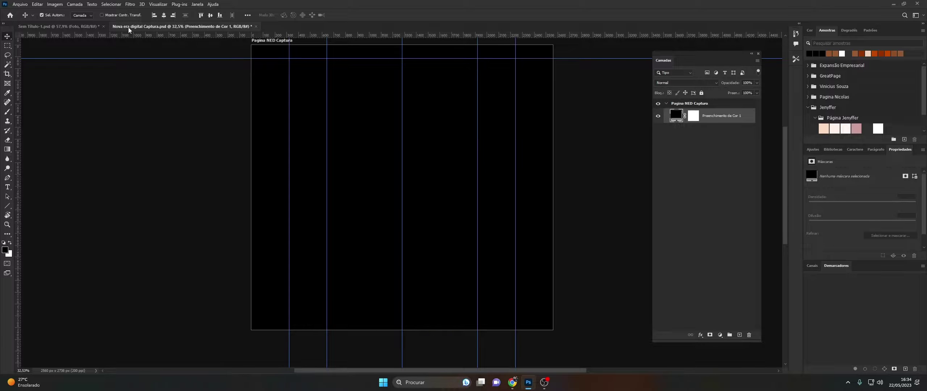
{"action": "left_click_drag", "start_coordinate": [128, 29], "coordinate": [453, 125]}
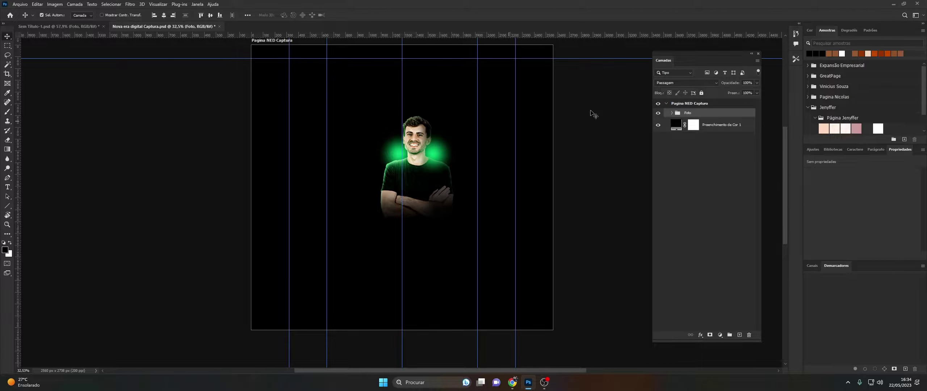
- Free-transform the Foto group up and to the right, commit, and zoom to check it
{"action": "mouse_move", "coordinate": [783, 166]}
{"action": "left_mouse_down"}
{"action": "mouse_move", "coordinate": [782, 148]}
{"action": "mouse_move", "coordinate": [782, 156]}
{"action": "left_mouse_up"}
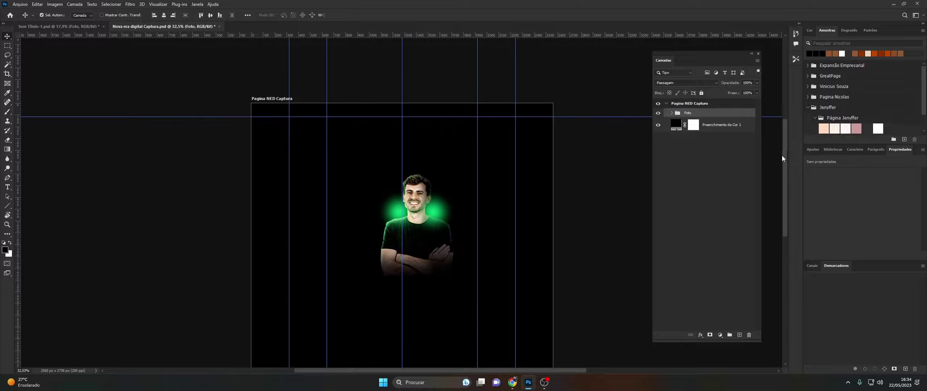
{"action": "key", "text": "ctrl+t"}
{"action": "mouse_move", "coordinate": [429, 238]}
{"action": "left_mouse_down"}
{"action": "mouse_move", "coordinate": [450, 188]}
{"action": "mouse_move", "coordinate": [450, 195]}
{"action": "left_mouse_up"}
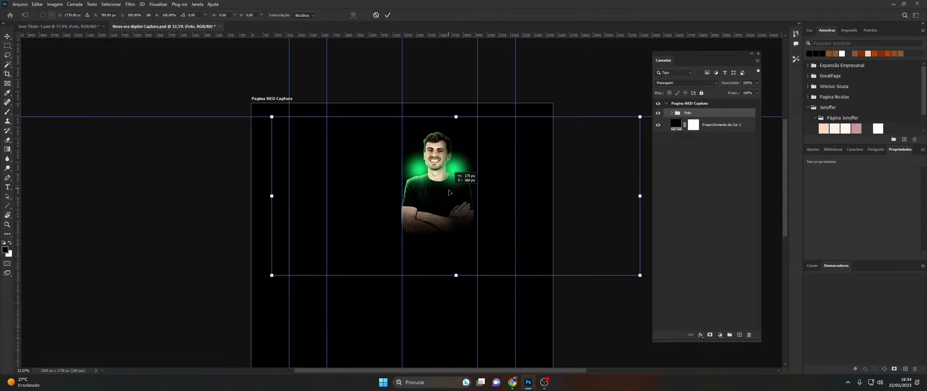
{"action": "left_click", "coordinate": [7, 225]}
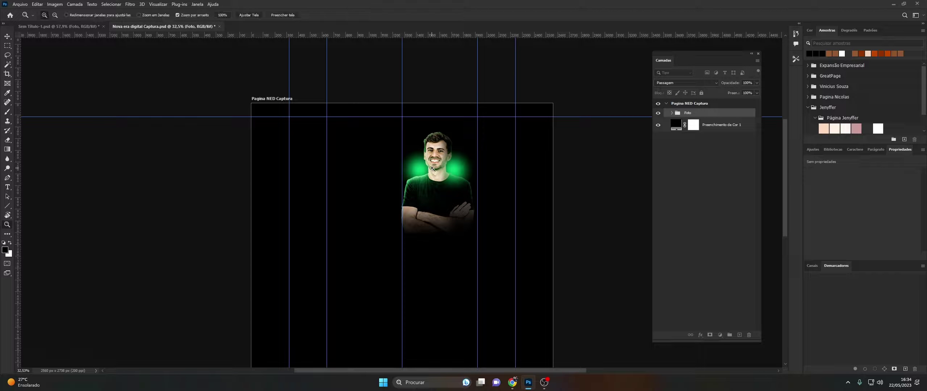
{"action": "left_click_drag", "start_coordinate": [435, 165], "coordinate": [454, 159]}
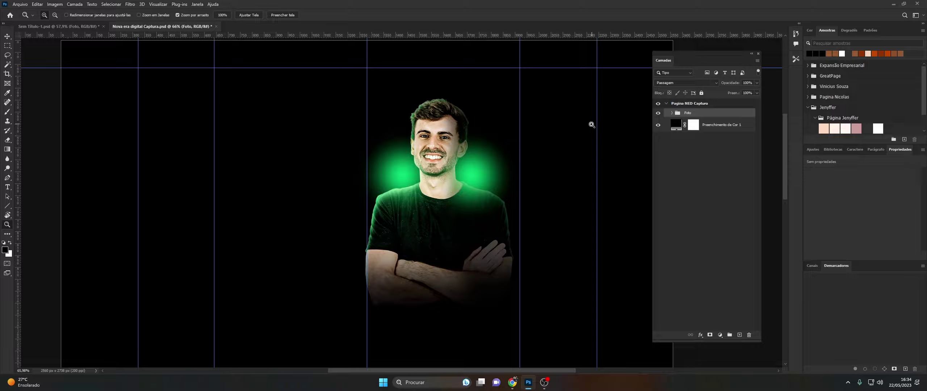
{"action": "mouse_move", "coordinate": [430, 181]}
{"action": "left_mouse_down"}
{"action": "mouse_move", "coordinate": [420, 179]}
{"action": "mouse_move", "coordinate": [435, 176]}
{"action": "left_mouse_up"}
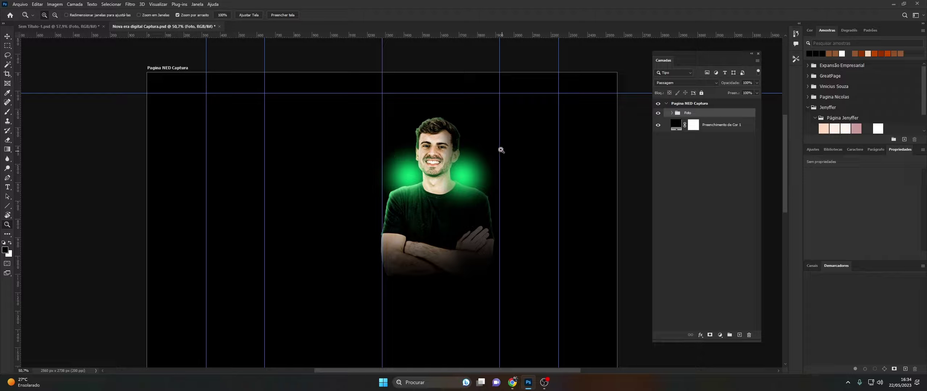
- Delete the green glow Camada 1 and the Camada 2 layers from the Foto group
{"action": "left_click", "coordinate": [671, 113]}
{"action": "key", "text": "v"}
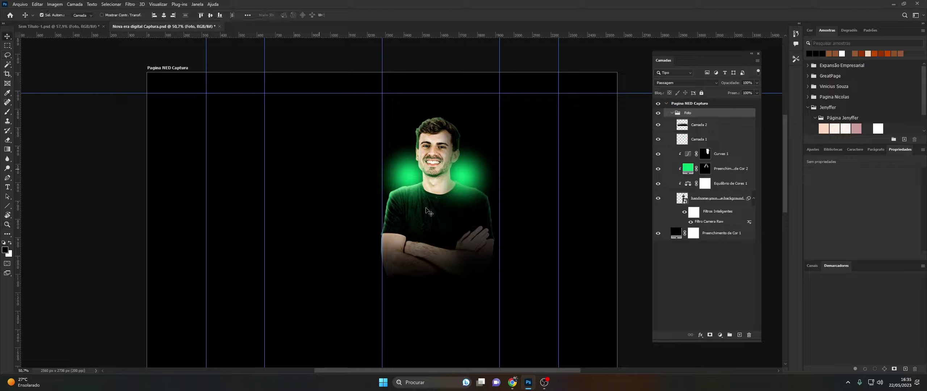
{"action": "left_click", "coordinate": [470, 176]}
{"action": "key", "text": "Delete"}
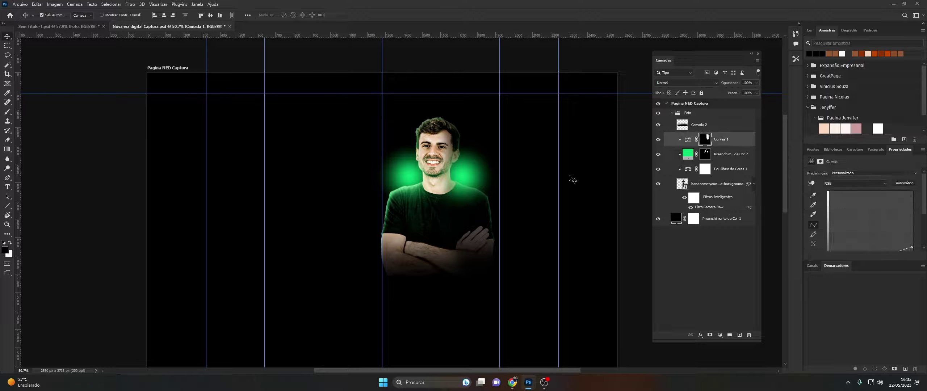
{"action": "left_click", "coordinate": [7, 224]}
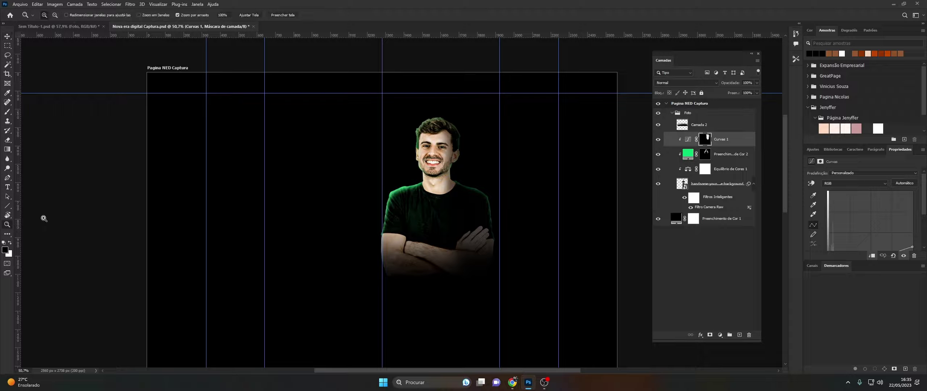
{"action": "scroll", "coordinate": [434, 188], "scroll_direction": "down", "scroll_amount": 2}
{"action": "scroll", "coordinate": [442, 165], "scroll_direction": "down", "scroll_amount": 1}
{"action": "scroll", "coordinate": [441, 164], "scroll_direction": "up", "scroll_amount": 1}
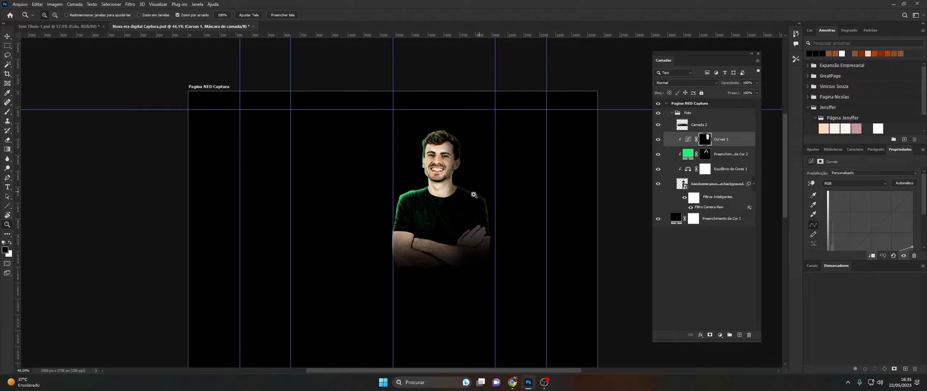
{"action": "left_click", "coordinate": [677, 123]}
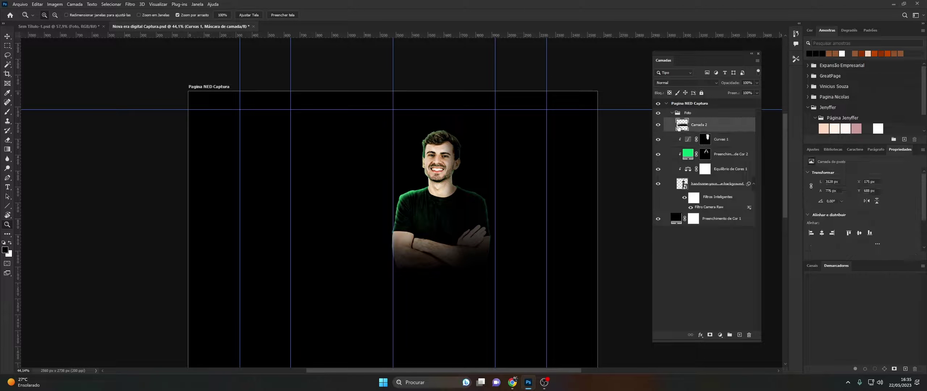
{"action": "key", "text": "Delete"}
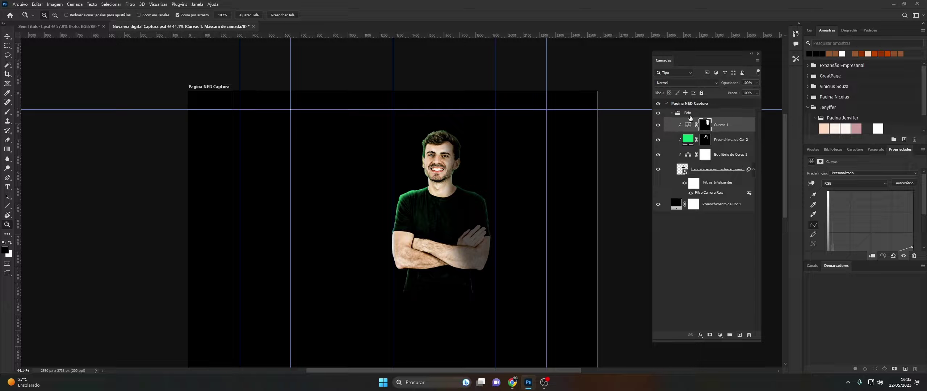
- Enlarge the Foto group to about 117% and shift it slightly right and down
{"action": "left_click", "coordinate": [689, 116]}
{"action": "key", "text": "ctrl+t"}
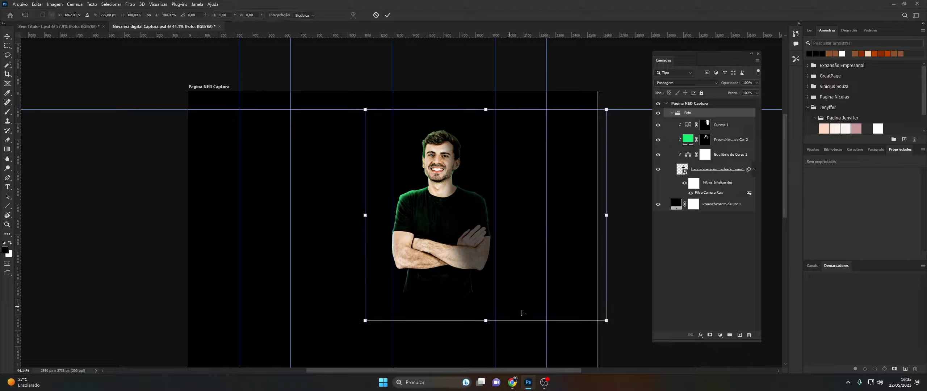
{"action": "left_click_drag", "start_coordinate": [606, 320], "coordinate": [627, 330]}
{"action": "left_click_drag", "start_coordinate": [464, 251], "coordinate": [478, 246]}
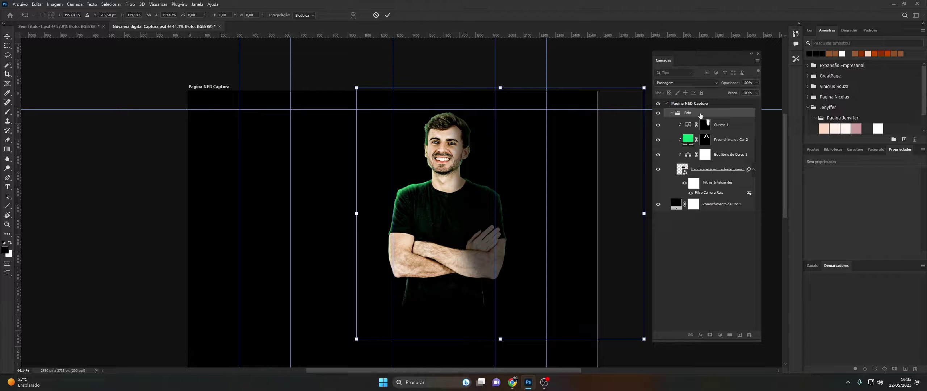
{"action": "left_click_drag", "start_coordinate": [700, 115], "coordinate": [672, 113]}
{"action": "key", "text": "z"}
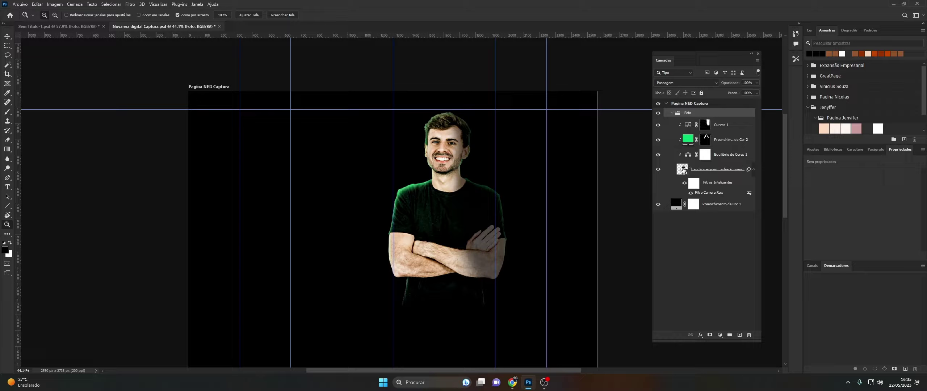
{"action": "left_click", "coordinate": [681, 169]}
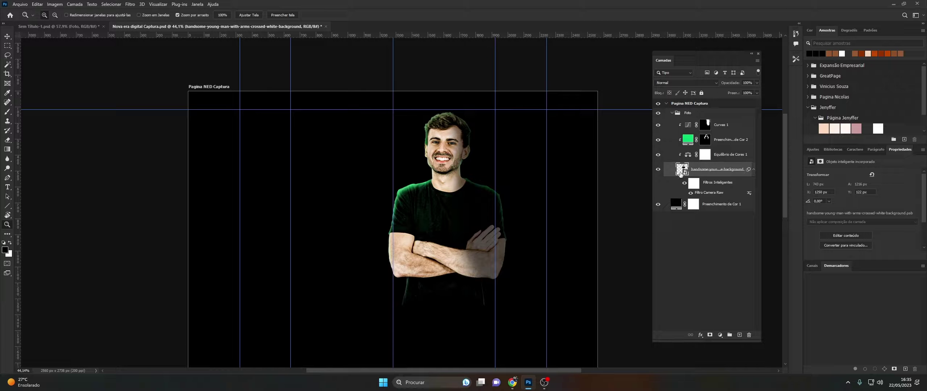
- Add a layer mask to the man's photo and set a soft 0% hardness brush around 516 px
{"action": "left_click", "coordinate": [710, 335]}
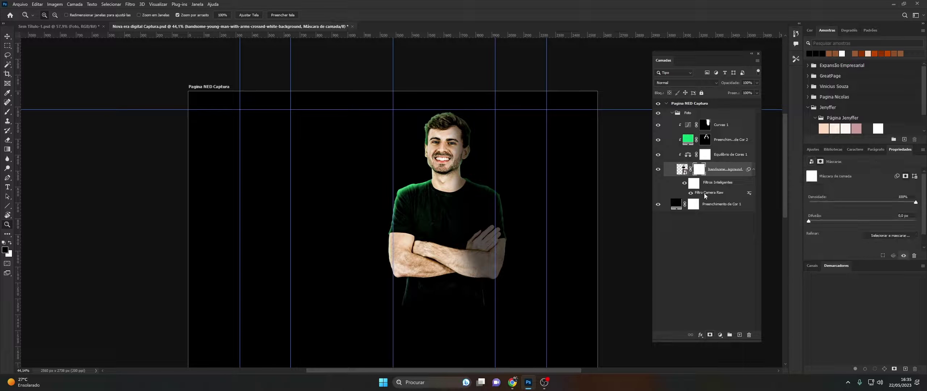
{"action": "key", "text": "b"}
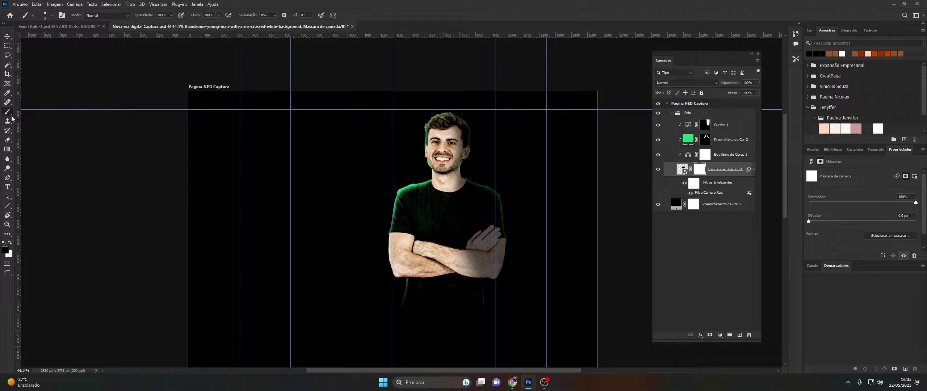
{"action": "left_click_drag", "start_coordinate": [391, 200], "coordinate": [415, 190]}
{"action": "right_click", "coordinate": [465, 200]}
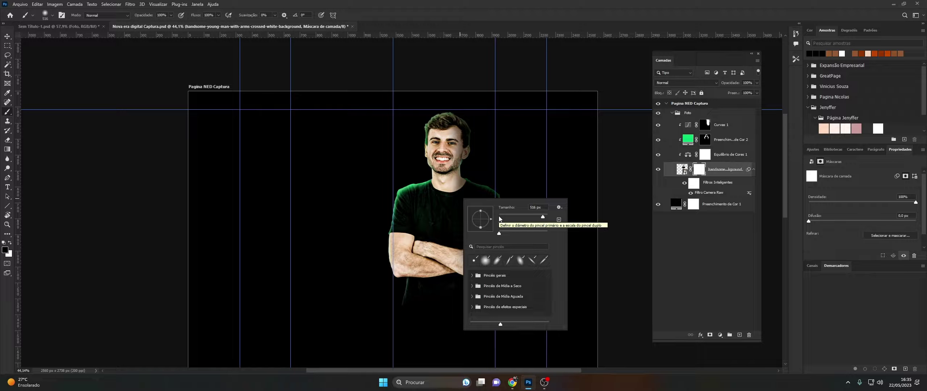
{"action": "left_click", "coordinate": [451, 181]}
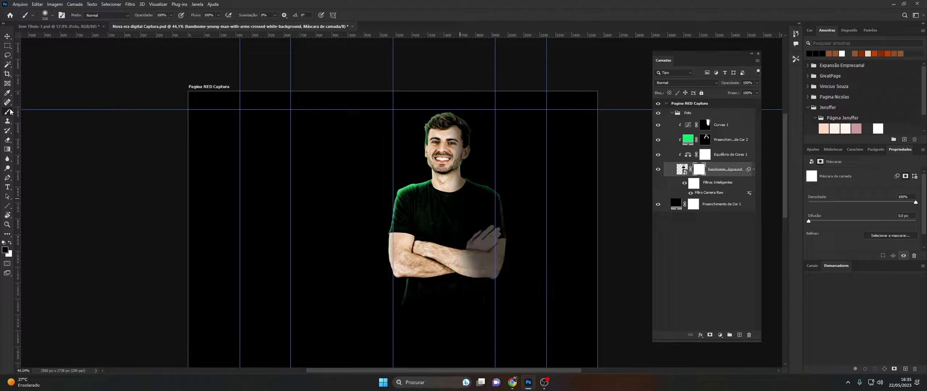
{"action": "right_click", "coordinate": [448, 191]}
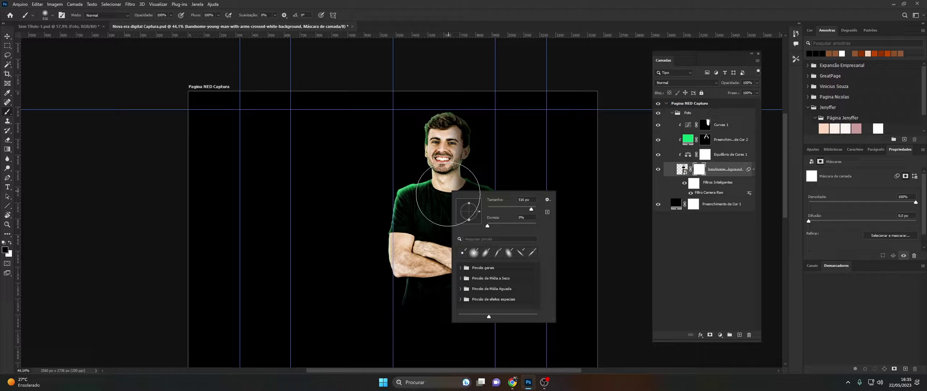
{"action": "right_click", "coordinate": [424, 191]}
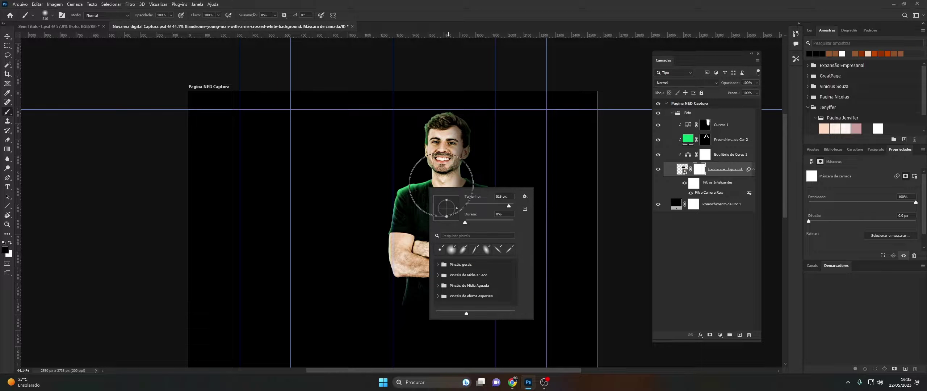
{"action": "right_click", "coordinate": [448, 173]}
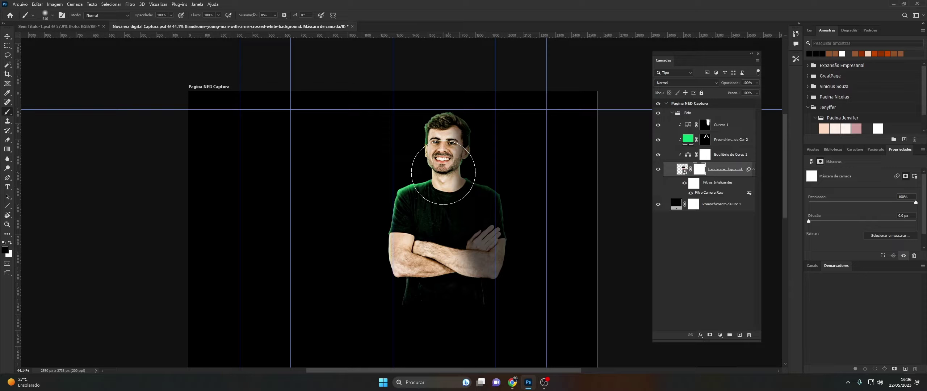
{"action": "right_click", "coordinate": [443, 180]}
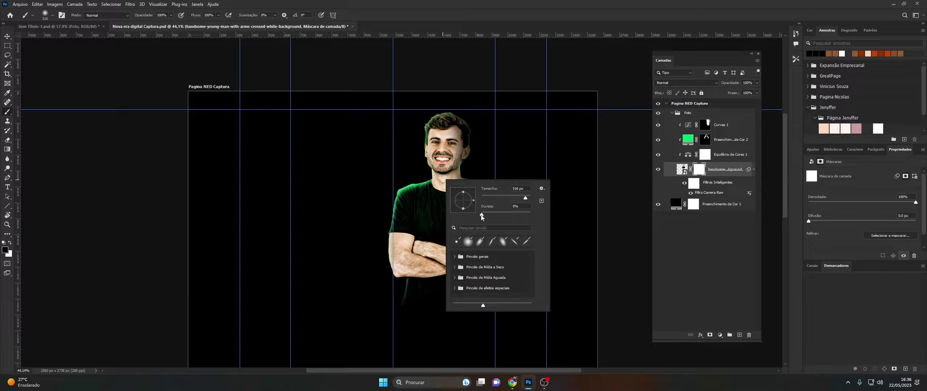
{"action": "right_click", "coordinate": [420, 237], "text": "alt"}
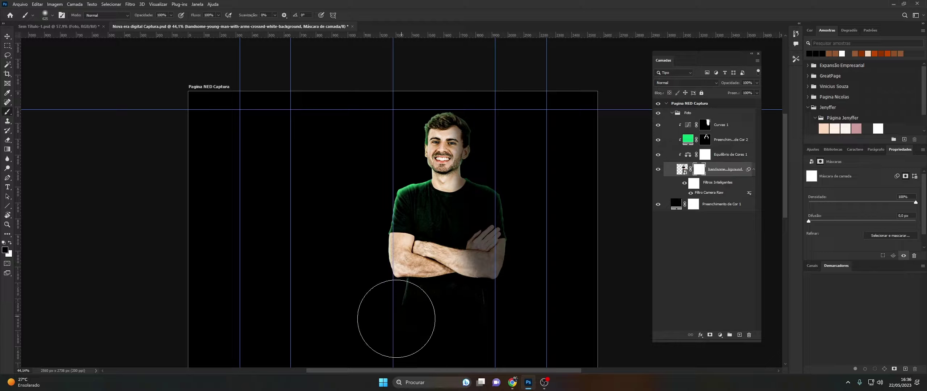
- Paint black on the mask with a 783 px, lower-opacity brush to fade the shirt and arms
{"action": "mouse_move", "coordinate": [383, 338]}
{"action": "left_mouse_down"}
{"action": "mouse_move", "coordinate": [491, 337]}
{"action": "mouse_move", "coordinate": [321, 334]}
{"action": "left_mouse_up"}
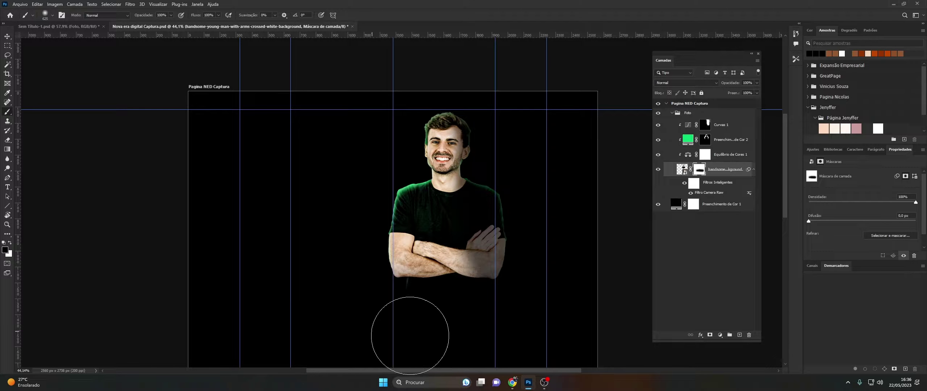
{"action": "mouse_move", "coordinate": [467, 331]}
{"action": "left_mouse_down"}
{"action": "mouse_move", "coordinate": [306, 327]}
{"action": "mouse_move", "coordinate": [516, 326]}
{"action": "left_mouse_up"}
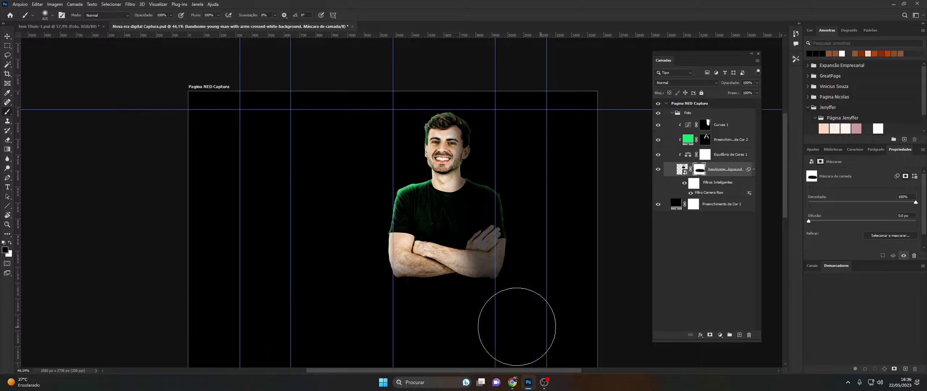
{"action": "left_click_drag", "start_coordinate": [455, 326], "coordinate": [471, 319]}
{"action": "left_click_drag", "start_coordinate": [140, 17], "coordinate": [129, 18]}
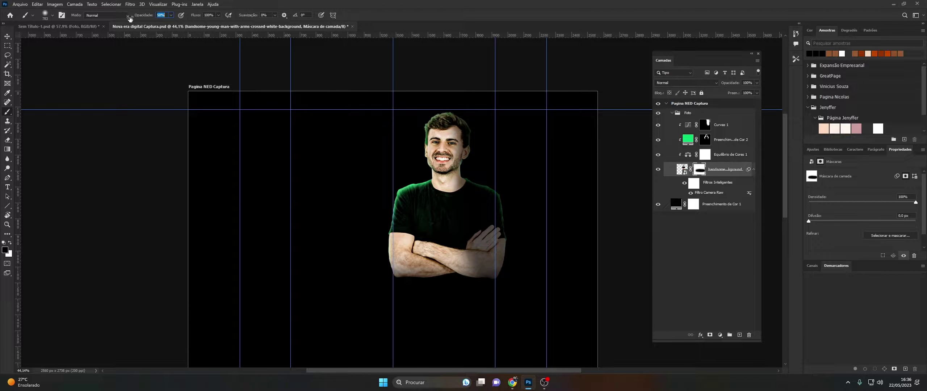
{"action": "left_click_drag", "start_coordinate": [424, 279], "coordinate": [507, 341]}
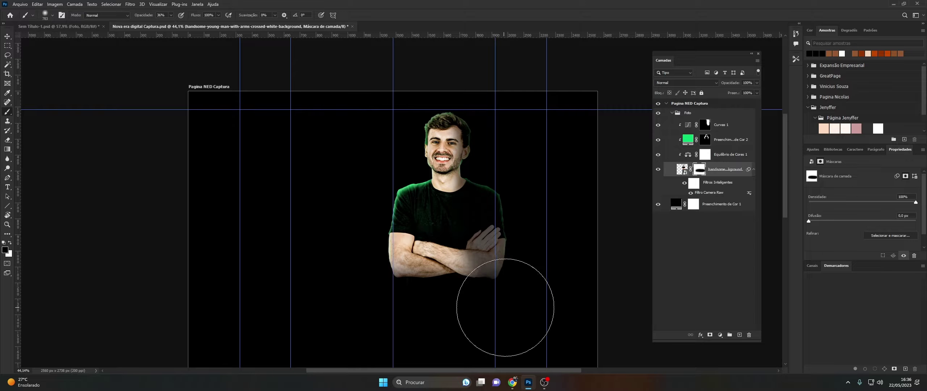
{"action": "mouse_move", "coordinate": [536, 314]}
{"action": "left_mouse_down"}
{"action": "mouse_move", "coordinate": [337, 341]}
{"action": "mouse_move", "coordinate": [521, 300]}
{"action": "left_mouse_up"}
{"action": "left_click", "coordinate": [5, 250]}
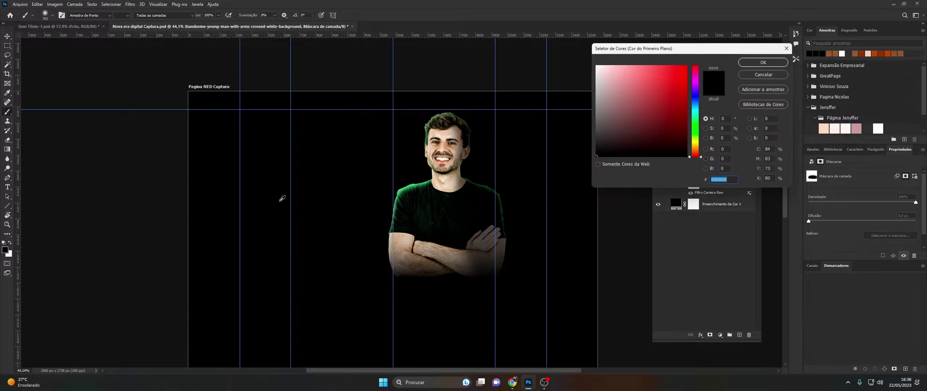
{"action": "left_click_drag", "start_coordinate": [681, 53], "coordinate": [521, 86]}
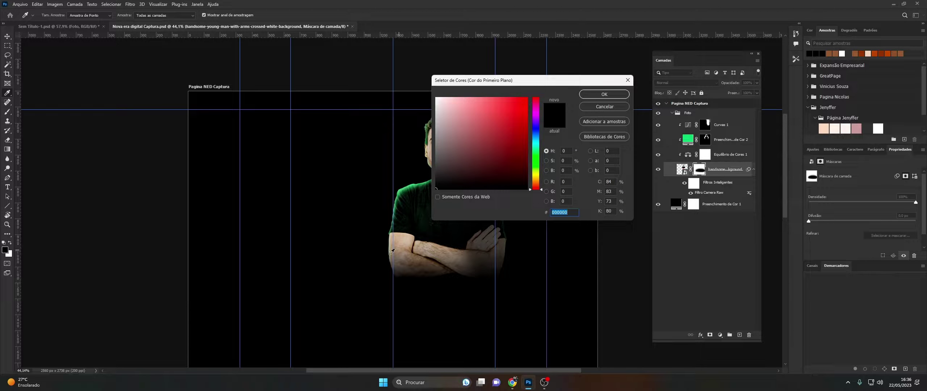
{"action": "left_click", "coordinate": [602, 95]}
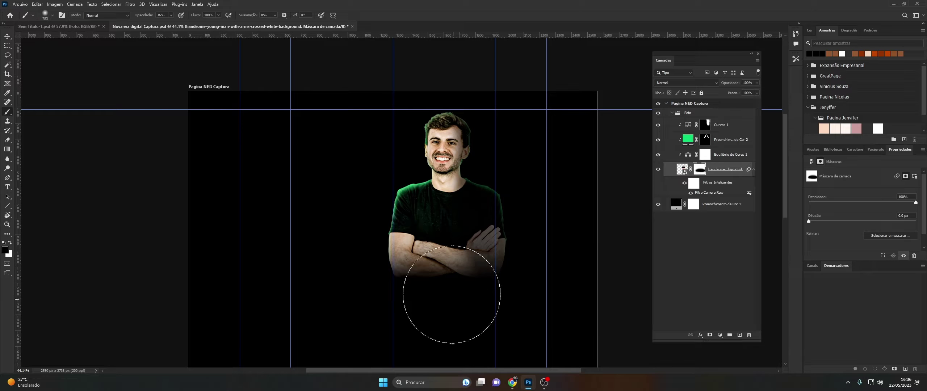
- Nudge the Foto group right with arrow keys and scale it to 97%, then commit
{"action": "left_click", "coordinate": [672, 113]}
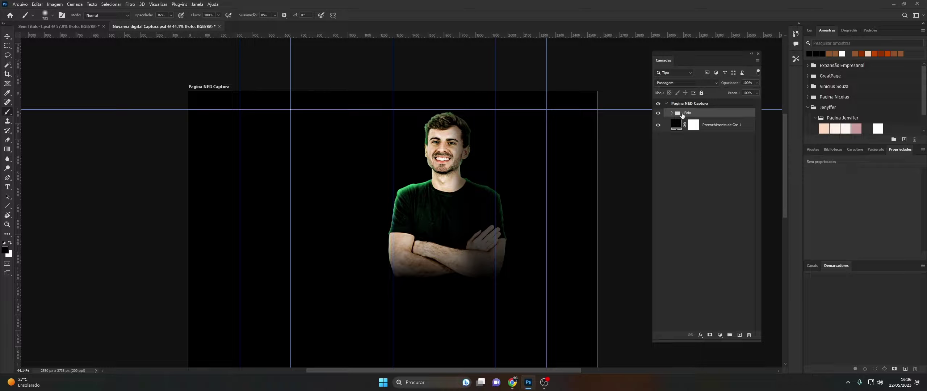
{"action": "key", "text": "ctrl+t"}
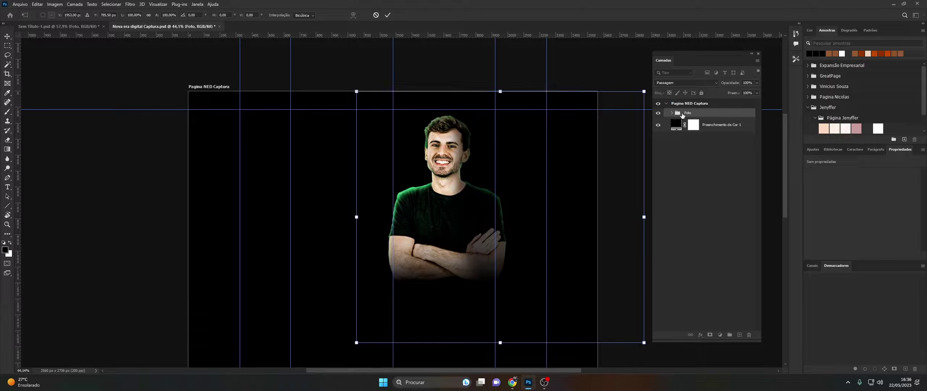
{"action": "key", "text": "Down"}
{"action": "key", "text": "Down"}
{"action": "key", "text": "Down"}
{"action": "key", "text": "Right"}
{"action": "key", "text": "Right"}
{"action": "key", "text": "Right"}
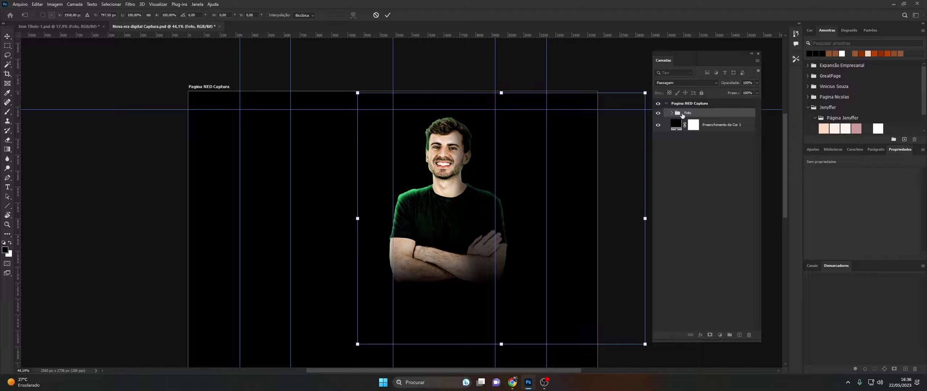
{"action": "key", "text": "Right"}
{"action": "key", "text": "Right"}
{"action": "key", "text": "Right"}
{"action": "key", "text": "Right"}
{"action": "key", "text": "Right"}
{"action": "key", "text": "Right"}
{"action": "key", "text": "Right"}
{"action": "key", "text": "Right"}
{"action": "key", "text": "Right"}
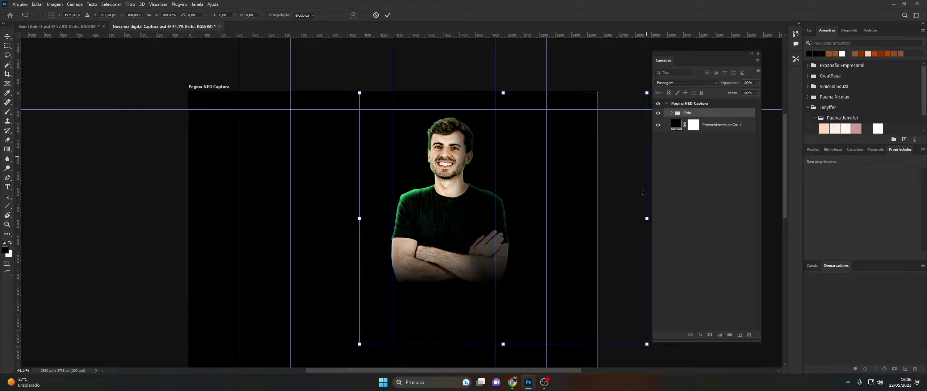
{"action": "left_click_drag", "start_coordinate": [646, 219], "coordinate": [639, 219]}
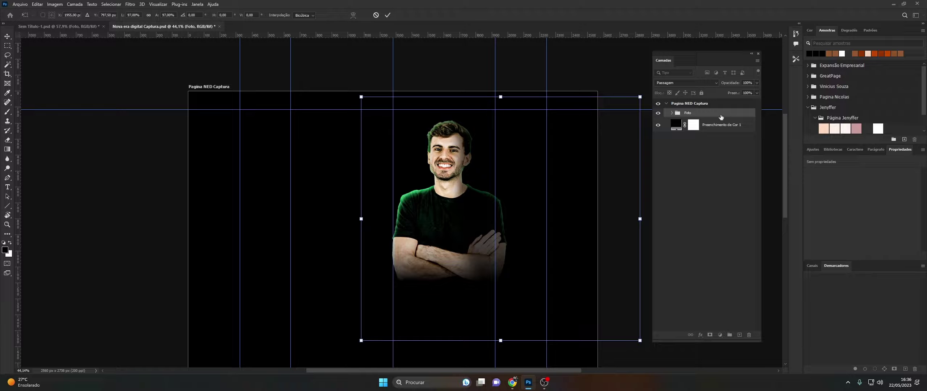
{"action": "key", "text": "Return"}
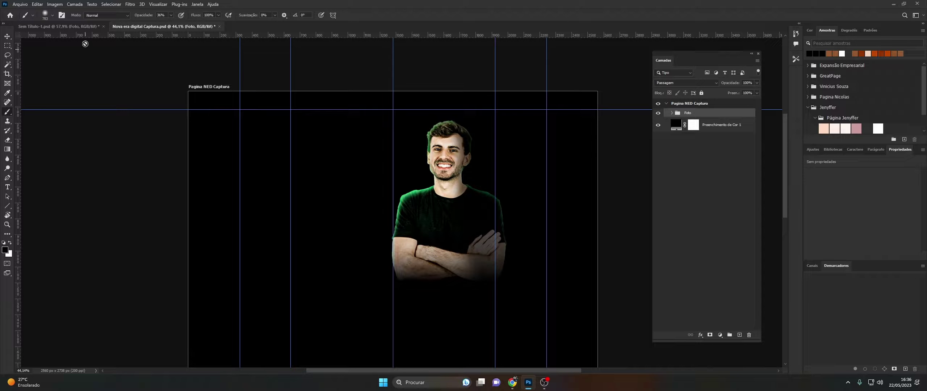
- Select the poster's Título group (NOVA ERA DIGITAL) and drag it into the Captura document
{"action": "left_click", "coordinate": [80, 27]}
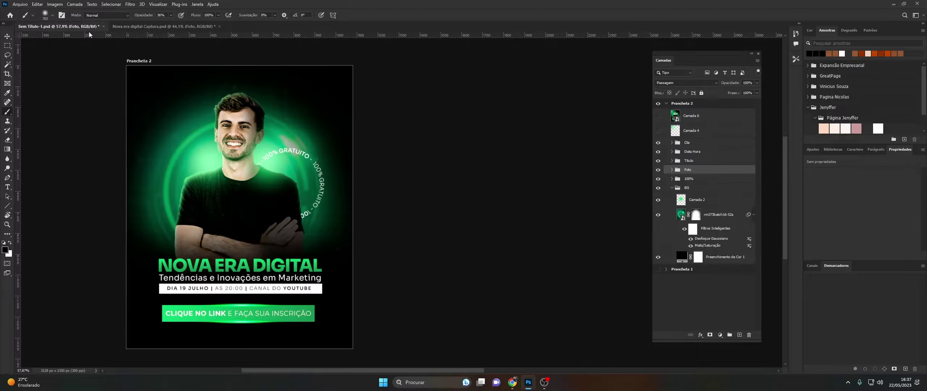
{"action": "left_click", "coordinate": [6, 36]}
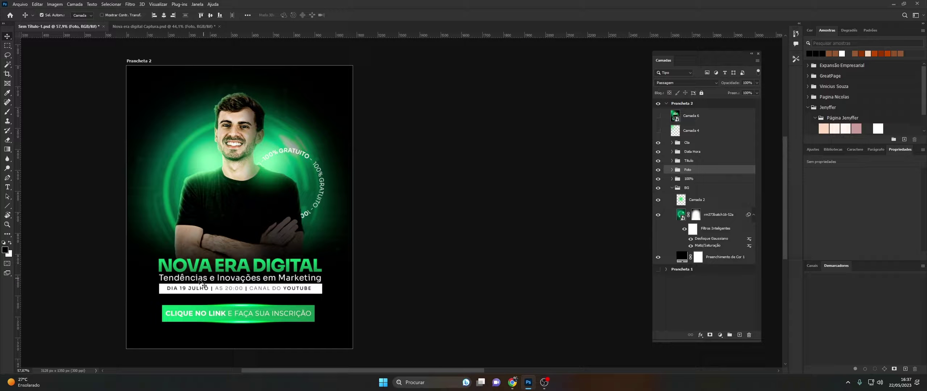
{"action": "left_click", "coordinate": [176, 269]}
{"action": "left_click", "coordinate": [680, 174]}
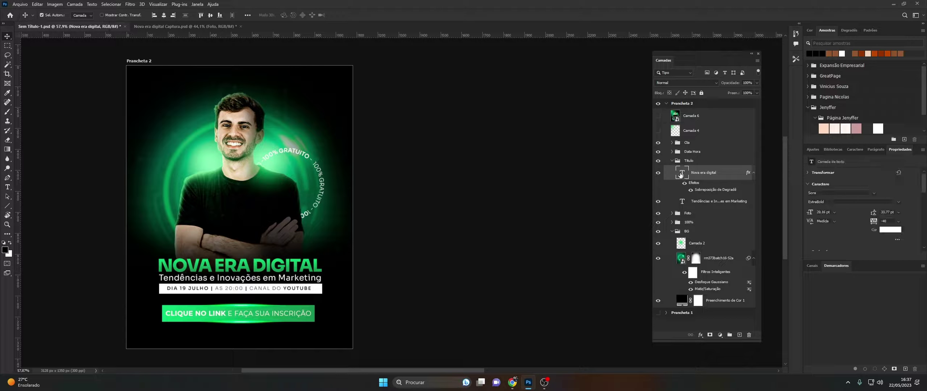
{"action": "left_click", "coordinate": [658, 160]}
{"action": "left_click", "coordinate": [683, 161]}
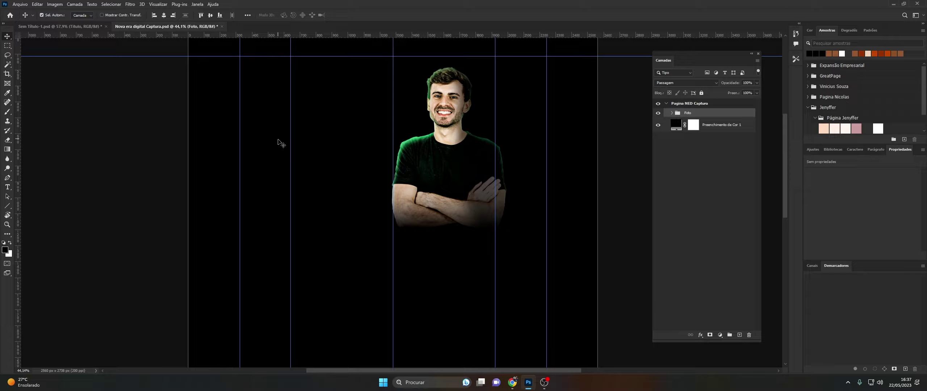
{"action": "left_click_drag", "start_coordinate": [134, 27], "coordinate": [403, 156]}
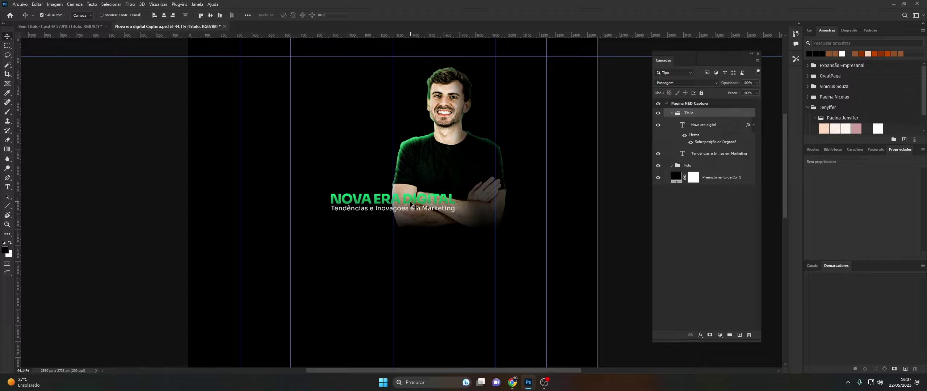
- Move the Título group near the page top and shrink it to about 55%
{"action": "left_click_drag", "start_coordinate": [415, 199], "coordinate": [378, 129]}
{"action": "key", "text": "ctrl+z"}
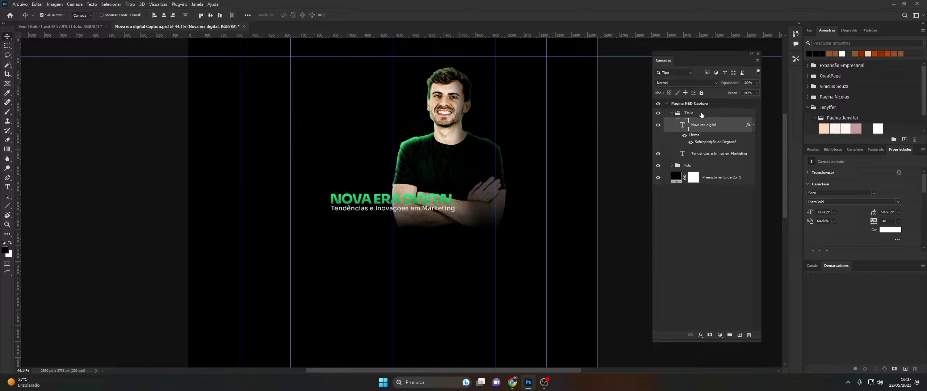
{"action": "left_click", "coordinate": [701, 113]}
{"action": "key", "text": "ctrl+t"}
{"action": "left_click_drag", "start_coordinate": [396, 204], "coordinate": [356, 98]}
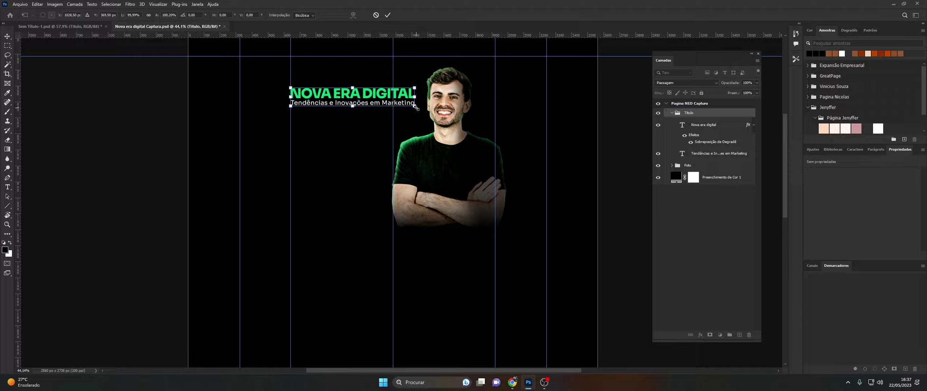
{"action": "mouse_move", "coordinate": [415, 106]}
{"action": "left_mouse_down"}
{"action": "mouse_move", "coordinate": [361, 96]}
{"action": "mouse_move", "coordinate": [369, 99]}
{"action": "left_mouse_up"}
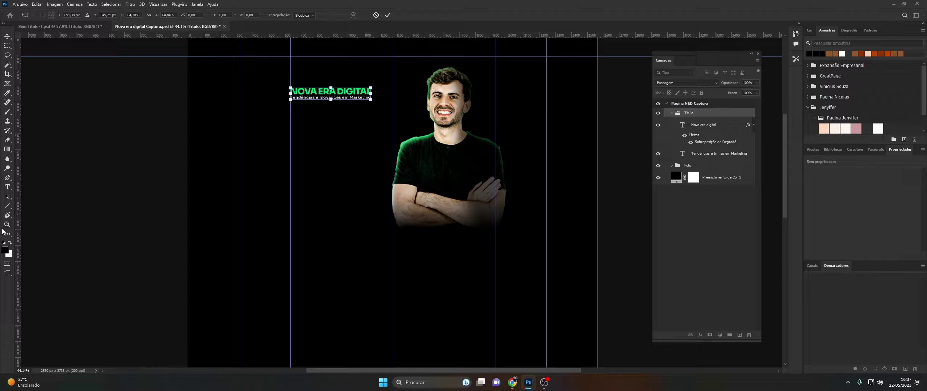
{"action": "key", "text": "Return"}
{"action": "key", "text": "z"}
{"action": "left_click_drag", "start_coordinate": [319, 67], "coordinate": [336, 67]}
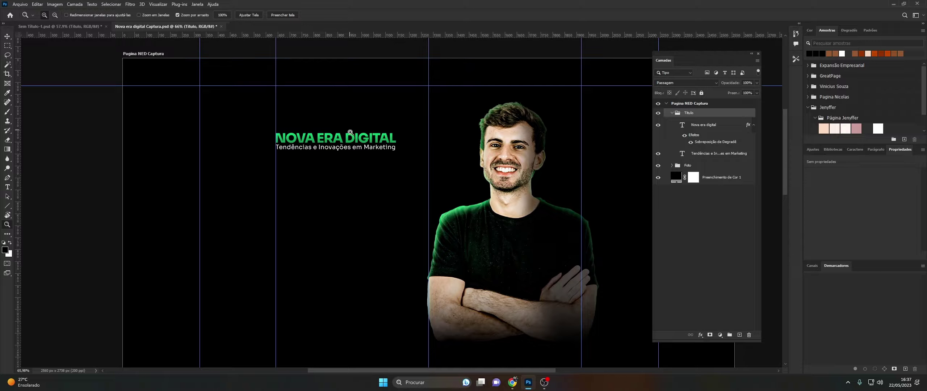
{"action": "left_click_drag", "start_coordinate": [443, 150], "coordinate": [426, 149]}
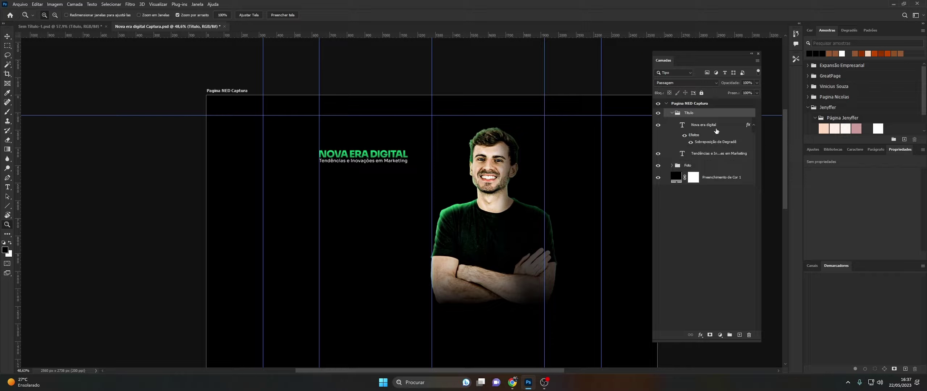
- Lower the man's photo slightly and drop the title block about 35 px
{"action": "left_click", "coordinate": [672, 113]}
{"action": "key", "text": "ctrl+t"}
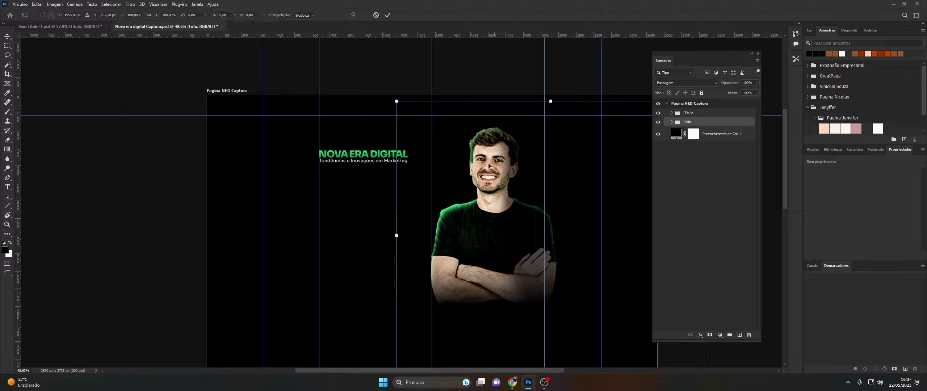
{"action": "left_click_drag", "start_coordinate": [487, 167], "coordinate": [487, 181]}
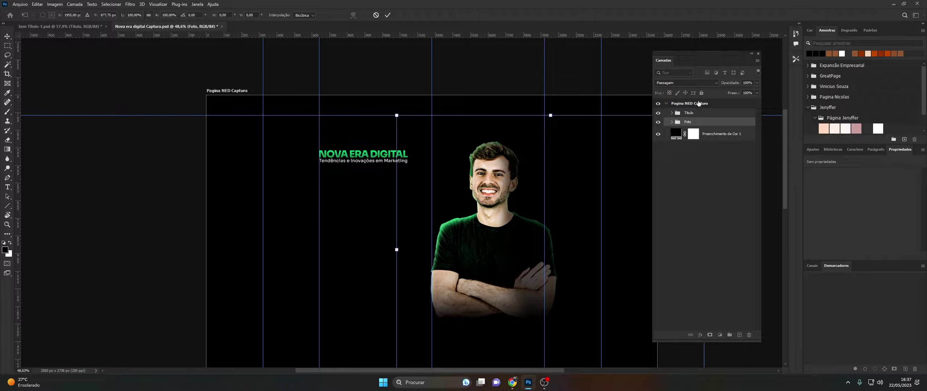
{"action": "left_click", "coordinate": [389, 156]}
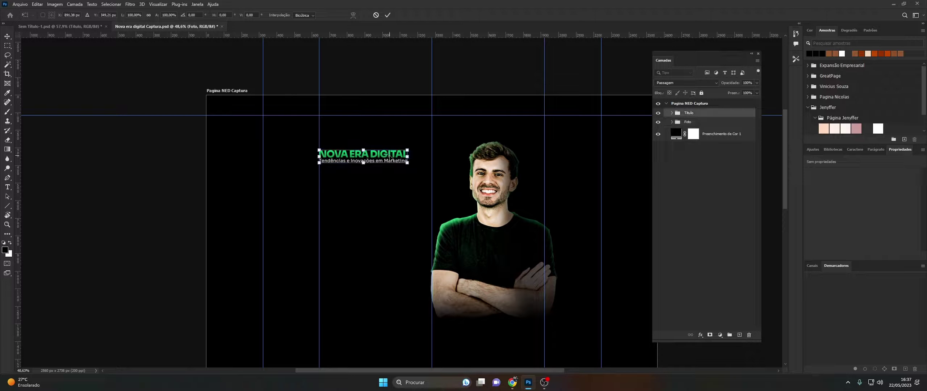
{"action": "left_click_drag", "start_coordinate": [389, 156], "coordinate": [390, 162]}
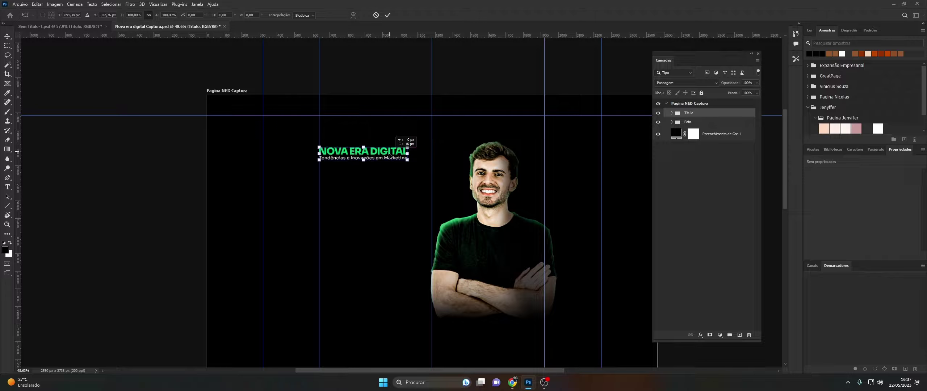
{"action": "left_click_drag", "start_coordinate": [390, 162], "coordinate": [389, 163]}
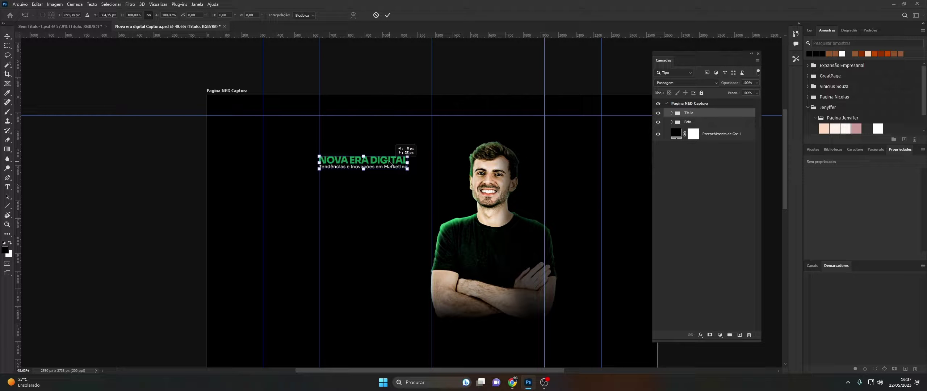
{"action": "key", "text": "Return"}
- Zoom in and out over the page to review the title and portrait placement
{"action": "key", "text": "z"}
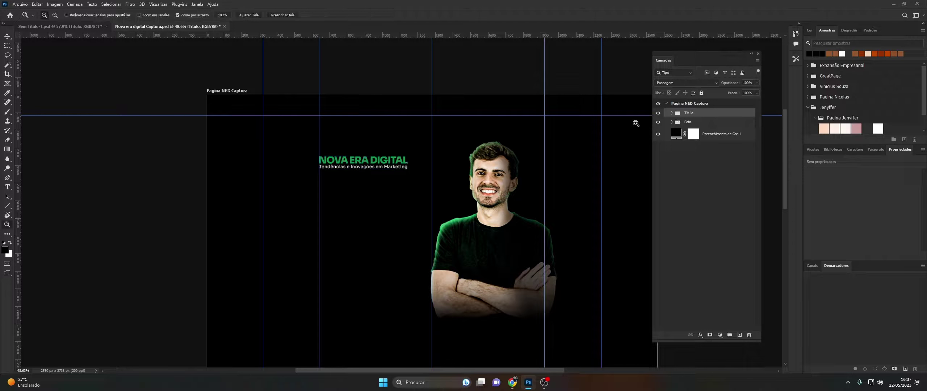
{"action": "scroll", "coordinate": [389, 171], "scroll_direction": "down", "scroll_amount": 1}
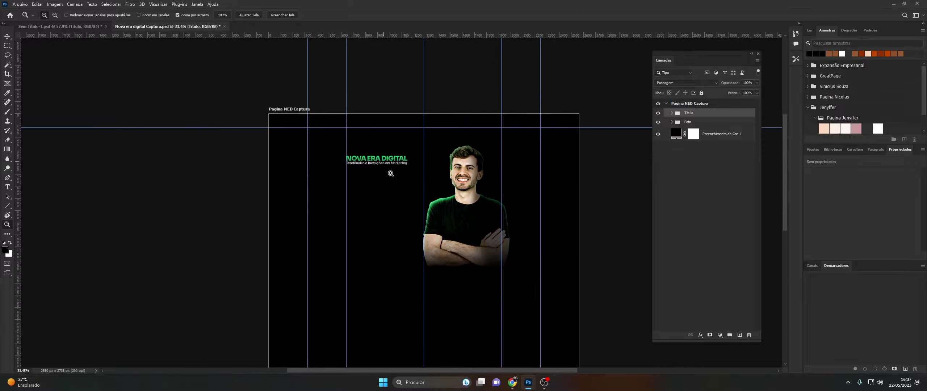
{"action": "scroll", "coordinate": [430, 184], "scroll_direction": "up", "scroll_amount": 1}
{"action": "scroll", "coordinate": [372, 171], "scroll_direction": "up", "scroll_amount": 2}
{"action": "scroll", "coordinate": [378, 167], "scroll_direction": "up", "scroll_amount": 1}
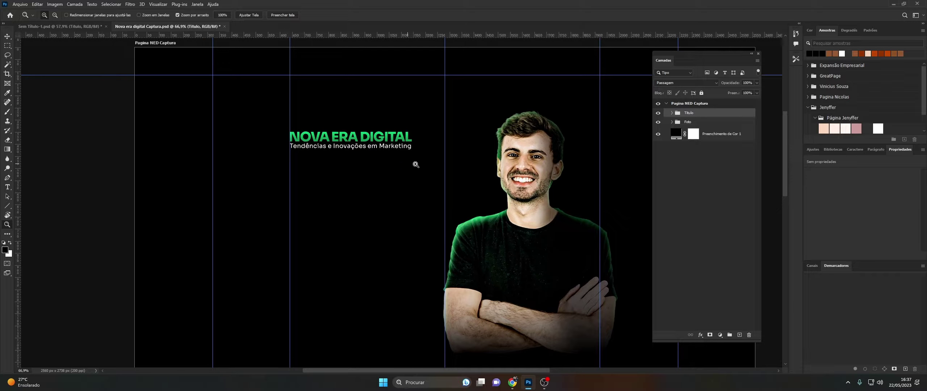
{"action": "key", "text": "alt+Tab"}
{"action": "left_click_drag", "start_coordinate": [333, 181], "coordinate": [328, 192]}
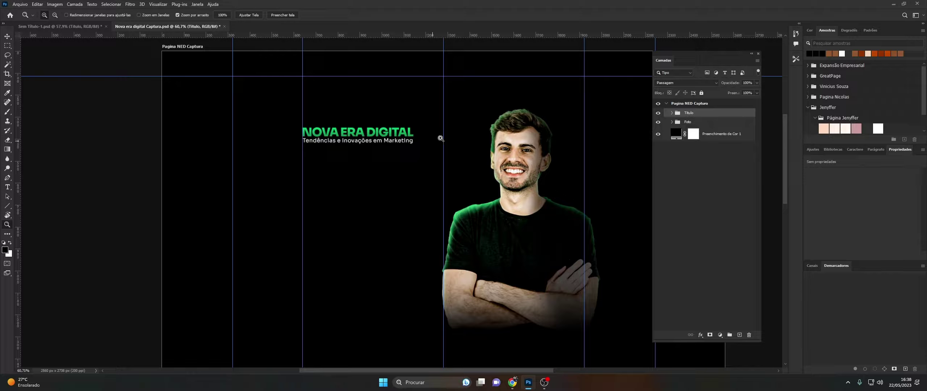
{"action": "left_click_drag", "start_coordinate": [492, 142], "coordinate": [478, 145]}
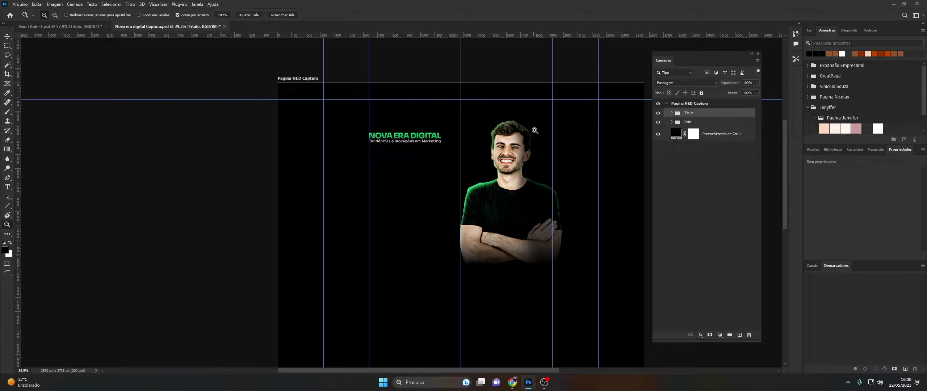
{"action": "left_click_drag", "start_coordinate": [535, 131], "coordinate": [546, 126]}
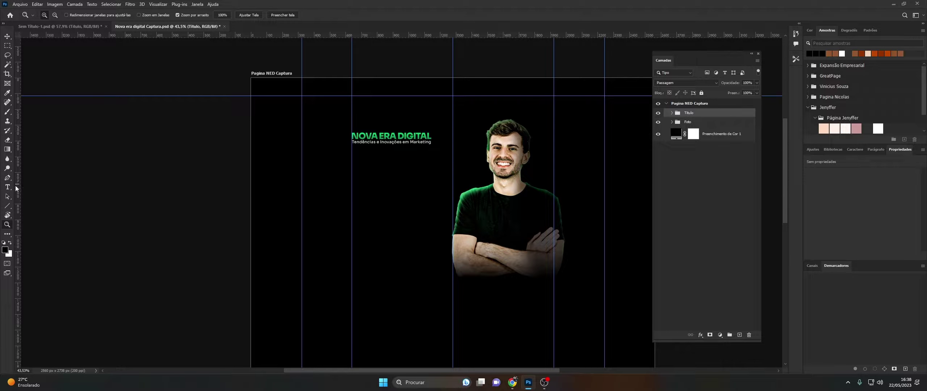
- Add a Regular-weight, non-caps text layer below the title containing the pasted question sentence
{"action": "left_click", "coordinate": [8, 186]}
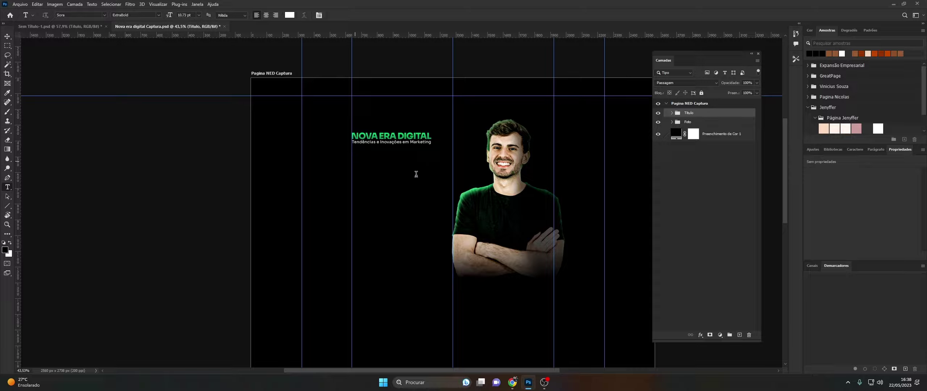
{"action": "left_click", "coordinate": [354, 161]}
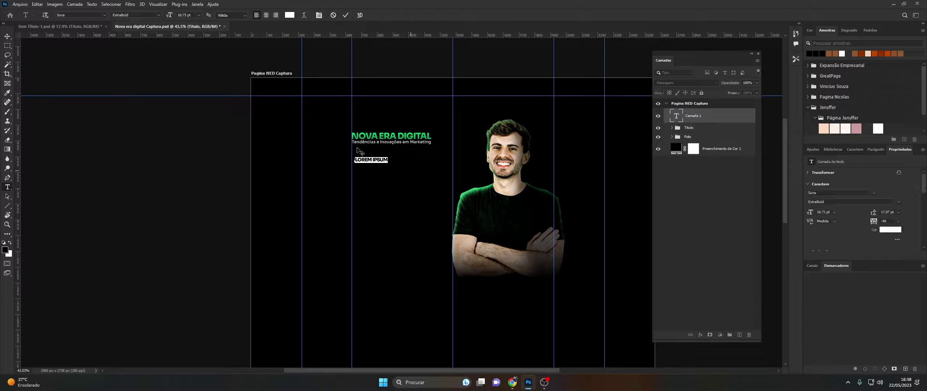
{"action": "left_click", "coordinate": [159, 15]}
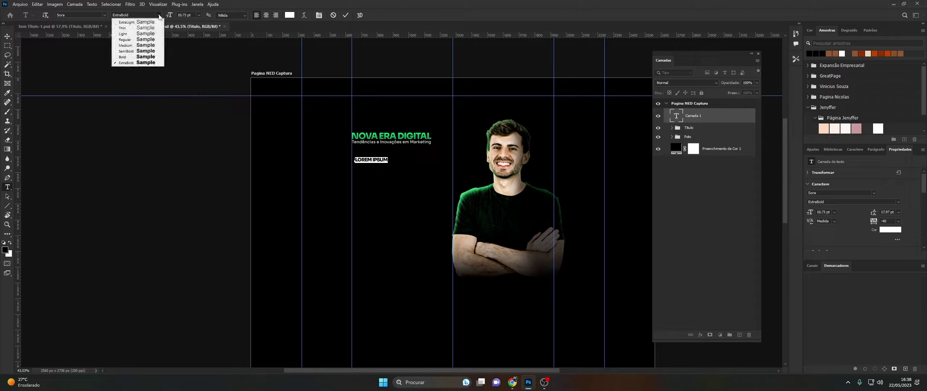
{"action": "left_click", "coordinate": [146, 41]}
{"action": "scroll", "coordinate": [823, 233], "scroll_direction": "down", "scroll_amount": 2}
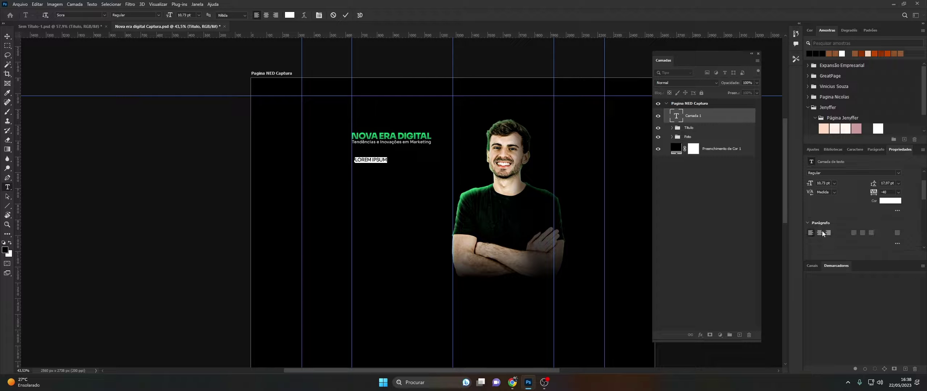
{"action": "scroll", "coordinate": [821, 233], "scroll_direction": "down", "scroll_amount": 2}
{"action": "scroll", "coordinate": [814, 220], "scroll_direction": "down", "scroll_amount": 1}
{"action": "left_click", "coordinate": [811, 207]}
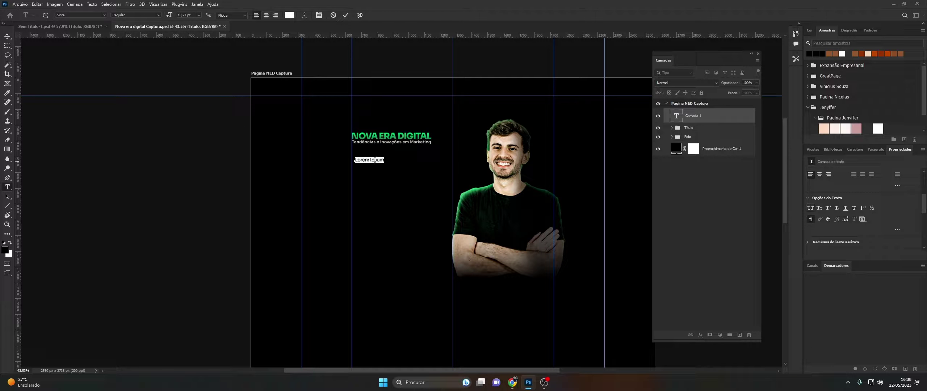
{"action": "left_click", "coordinate": [676, 117]}
{"action": "double_click", "coordinate": [676, 116]}
{"action": "type", "text": "Você está pronto para explorar as infinitas possibilidades da Nova Era Digital?"}
{"action": "key", "text": "ctrl+Return"}
- Move the question sentence under the subtitle and enlarge it to about 142%
{"action": "key", "text": "v"}
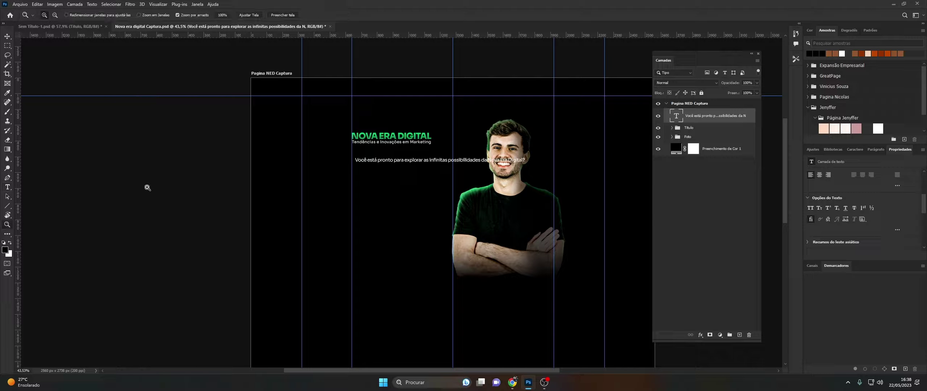
{"action": "scroll", "coordinate": [383, 137], "scroll_direction": "up", "scroll_amount": 3}
{"action": "key", "text": "ctrl+t"}
{"action": "left_click_drag", "start_coordinate": [417, 172], "coordinate": [412, 168]}
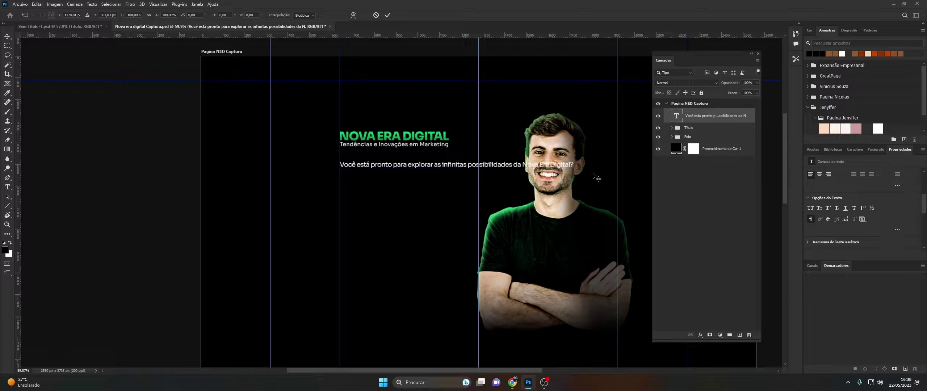
{"action": "left_click_drag", "start_coordinate": [573, 165], "coordinate": [674, 175]}
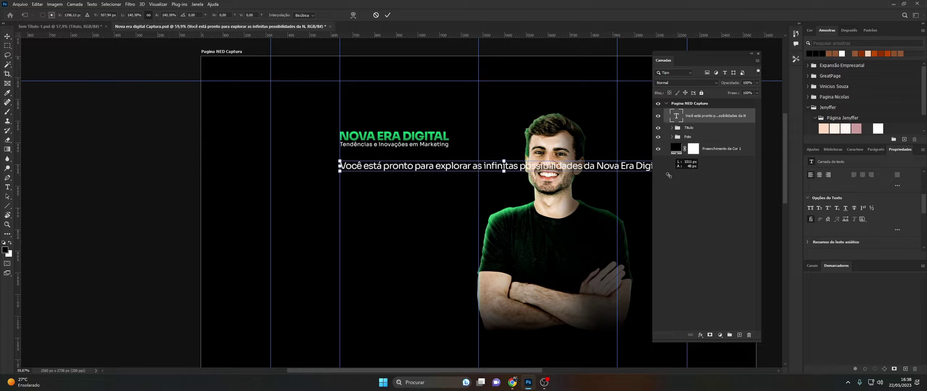
{"action": "left_click_drag", "start_coordinate": [674, 176], "coordinate": [670, 175]}
- Break the question into three lines after 'explorar' and 'possibilidades'
{"action": "double_click", "coordinate": [673, 117]}
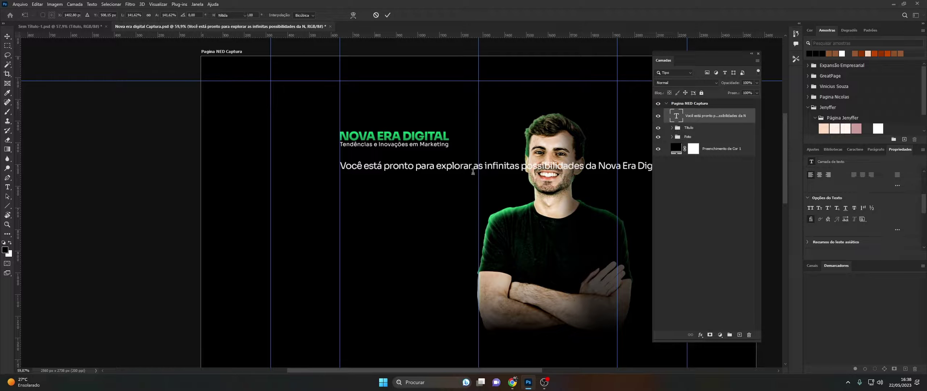
{"action": "left_click", "coordinate": [473, 167]}
{"action": "key", "text": "Return"}
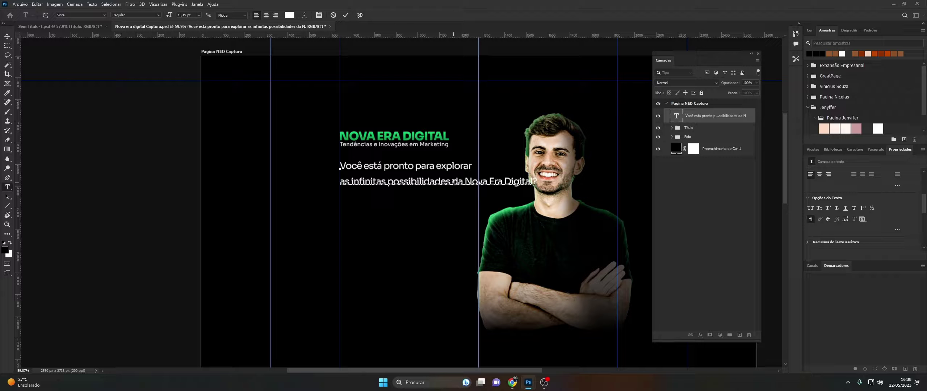
{"action": "key", "text": "BackSpace"}
{"action": "key", "text": "Return"}
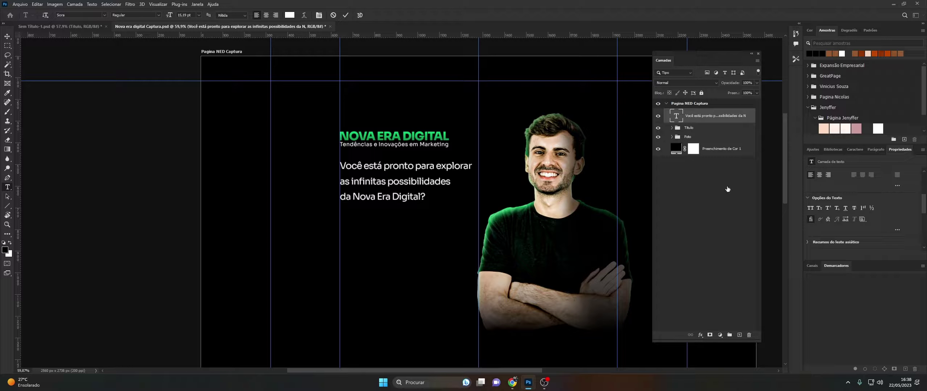
- Tighten the question paragraph's leading to 23 pt
{"action": "key", "text": "ctrl+a"}
{"action": "scroll", "coordinate": [870, 216], "scroll_direction": "up", "scroll_amount": 3}
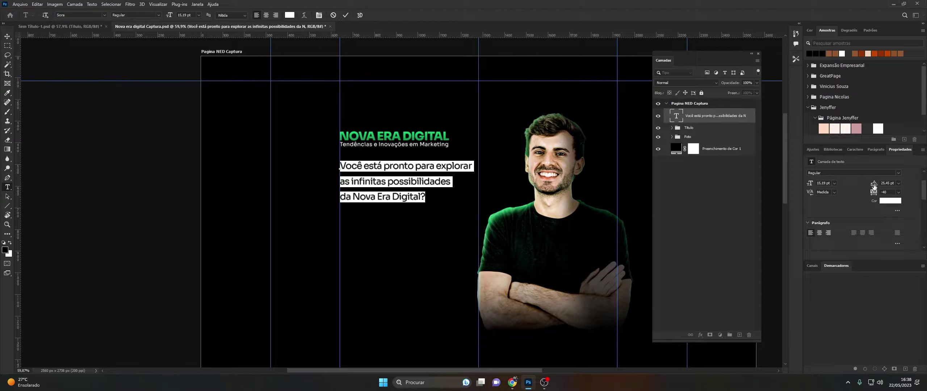
{"action": "left_click_drag", "start_coordinate": [874, 186], "coordinate": [871, 185]}
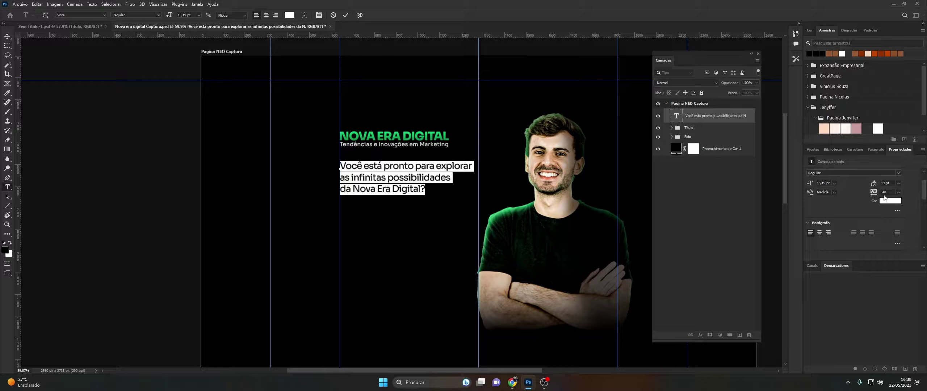
{"action": "left_click", "coordinate": [675, 118]}
- Stretch the question paragraph slightly wider with a transform
{"action": "key", "text": "z"}
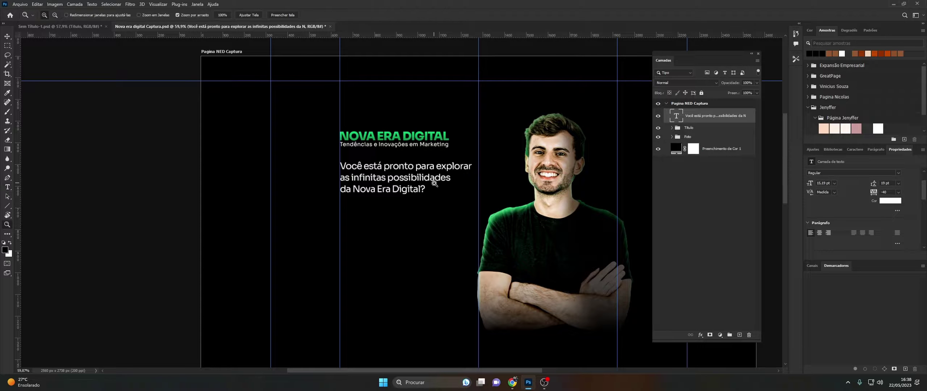
{"action": "key", "text": "ctrl+t"}
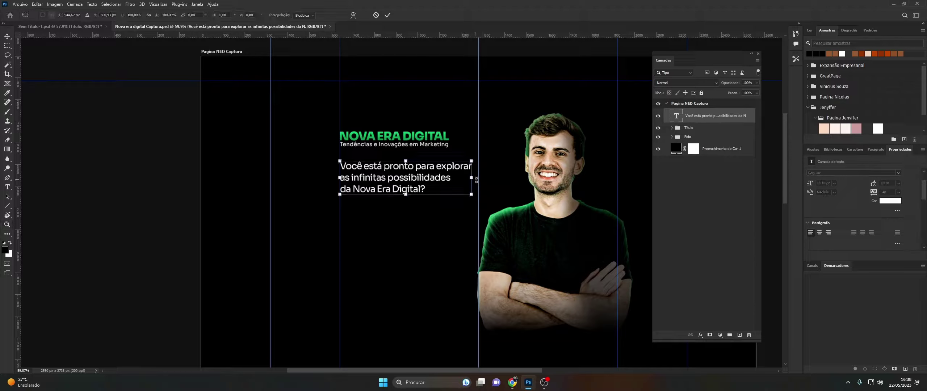
{"action": "left_click_drag", "start_coordinate": [472, 178], "coordinate": [472, 177]}
{"action": "key", "text": "Return"}
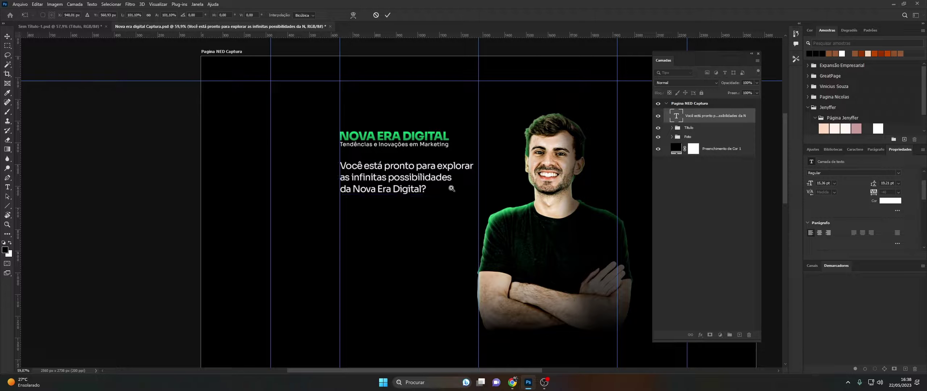
- Zoom in around the headline and paragraph and show the layout guides
{"action": "key", "text": "z"}
{"action": "left_click_drag", "start_coordinate": [384, 148], "coordinate": [358, 148]}
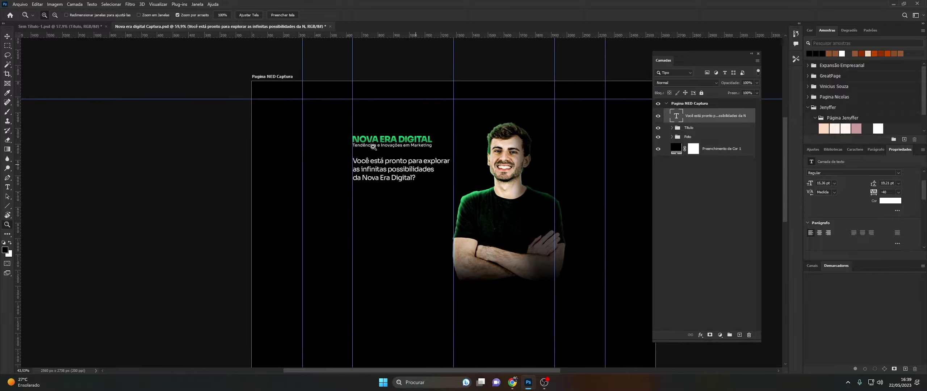
{"action": "left_click_drag", "start_coordinate": [454, 169], "coordinate": [455, 141]}
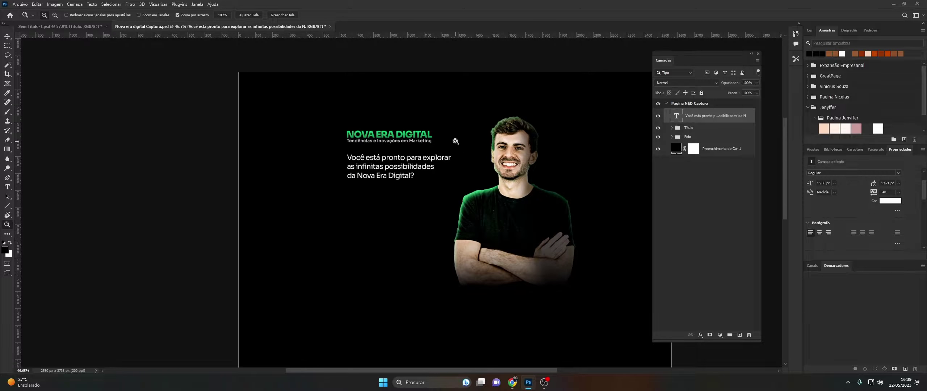
{"action": "left_click_drag", "start_coordinate": [436, 371], "coordinate": [440, 367]}
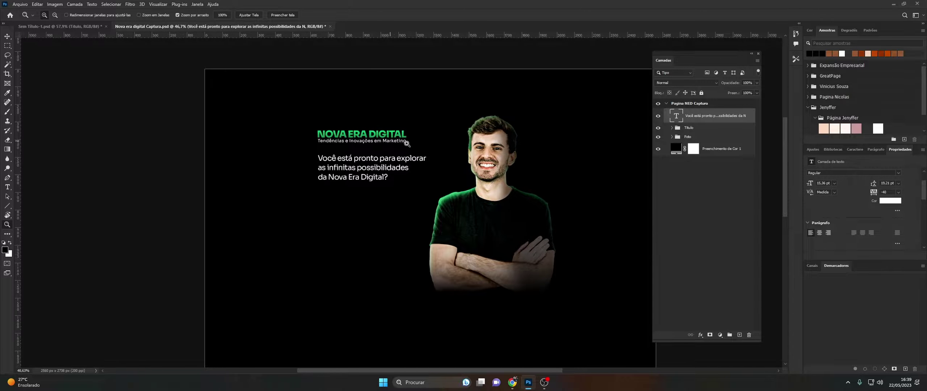
{"action": "left_click_drag", "start_coordinate": [398, 146], "coordinate": [412, 145]}
{"action": "key", "text": "ctrl+semicolon"}
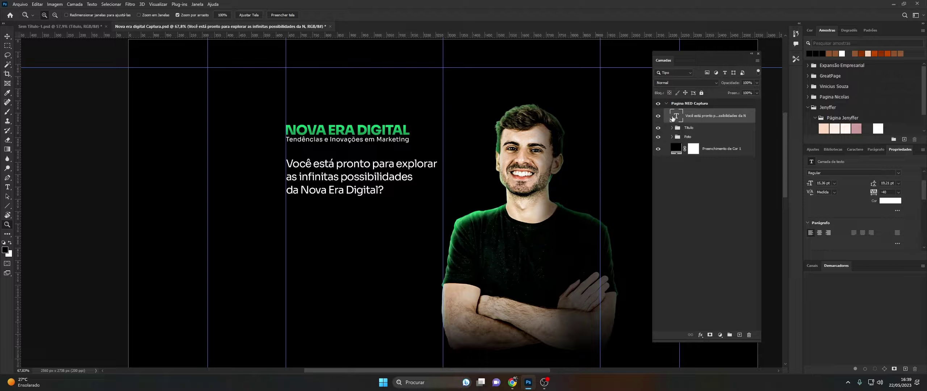
- Widen the question paragraph a little more
{"action": "key", "text": "ctrl+t"}
{"action": "left_click_drag", "start_coordinate": [434, 176], "coordinate": [438, 176]}
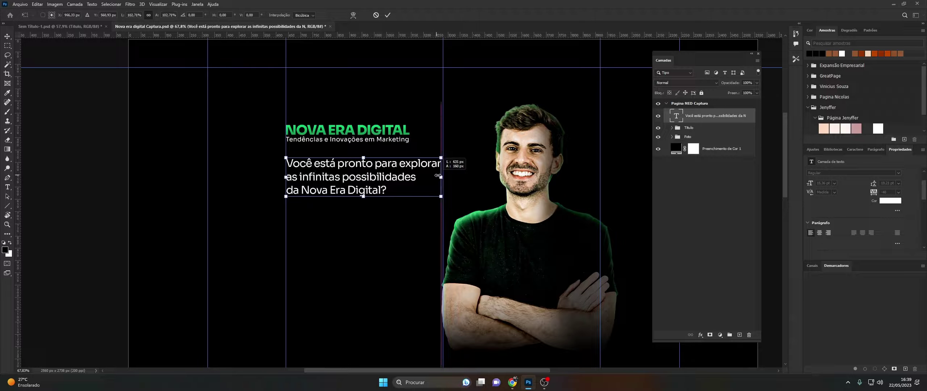
{"action": "left_click", "coordinate": [687, 136]}
- Nudge the man's photo group about 8 px to the right
{"action": "key", "text": "ctrl+t"}
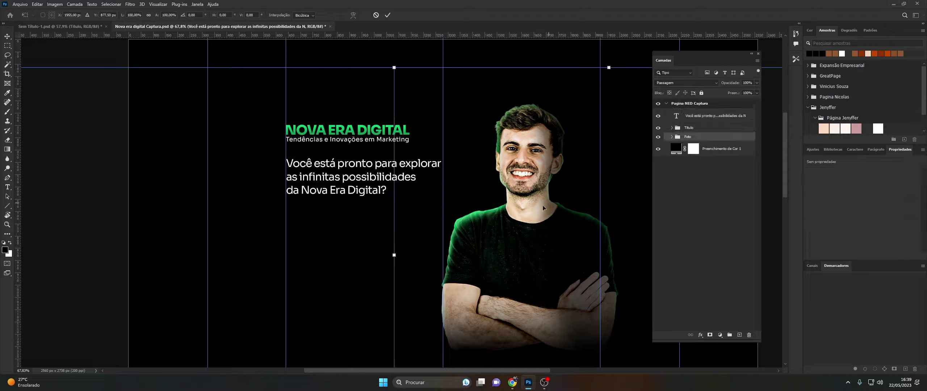
{"action": "left_click_drag", "start_coordinate": [541, 207], "coordinate": [544, 208]}
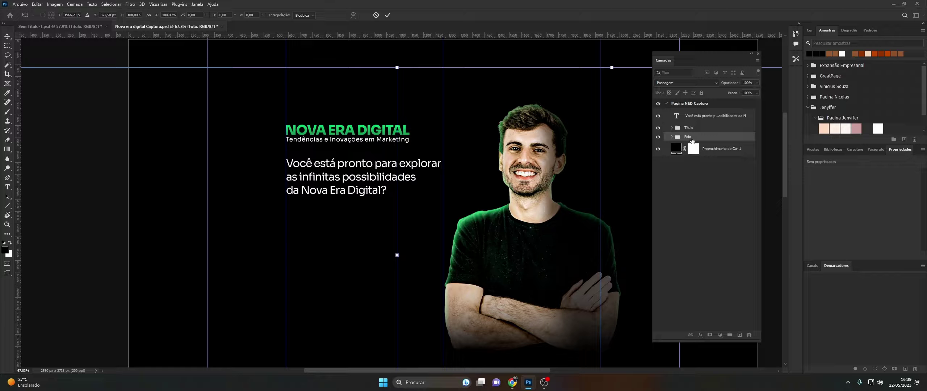
{"action": "key", "text": "Return"}
{"action": "key", "text": "z"}
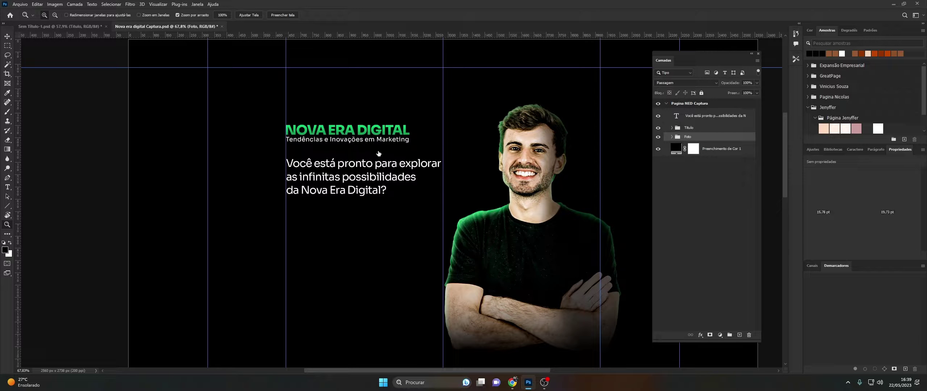
- Set the word 'explorar' in the question paragraph to Bold
{"action": "double_click", "coordinate": [676, 116]}
{"action": "left_click", "coordinate": [344, 165]}
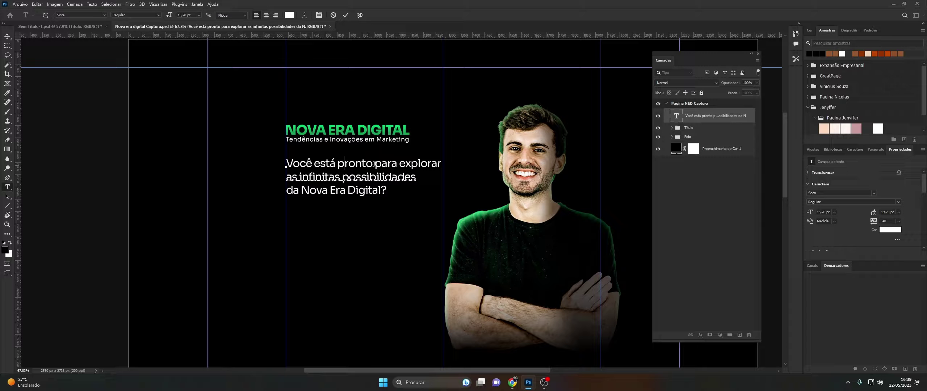
{"action": "left_click", "coordinate": [399, 163]}
{"action": "left_click_drag", "start_coordinate": [399, 163], "coordinate": [442, 164]}
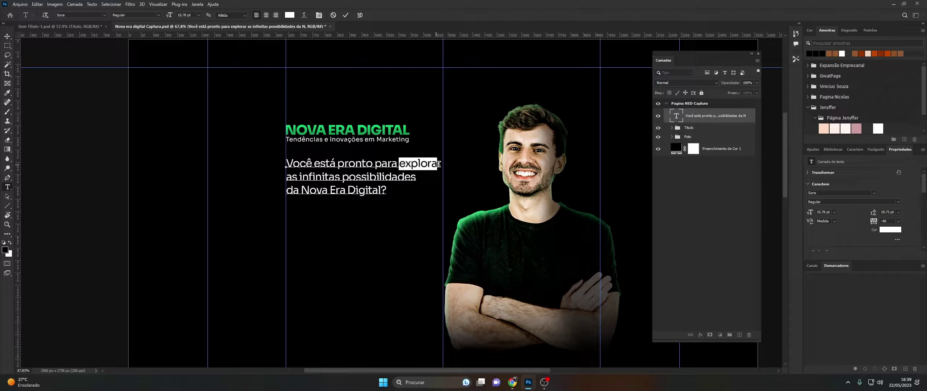
{"action": "left_click", "coordinate": [158, 15]}
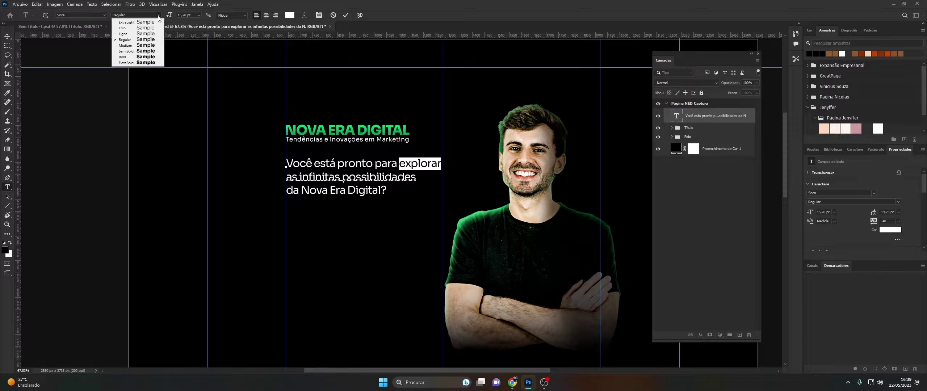
{"action": "left_click", "coordinate": [144, 54]}
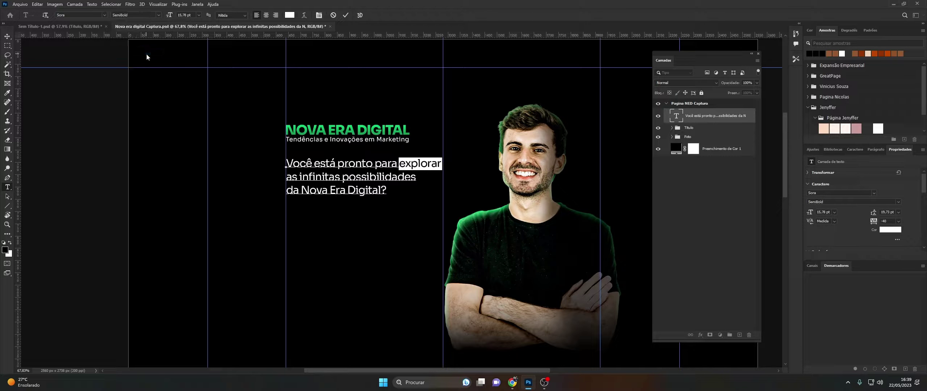
{"action": "left_click", "coordinate": [158, 15]}
{"action": "left_click", "coordinate": [144, 60]}
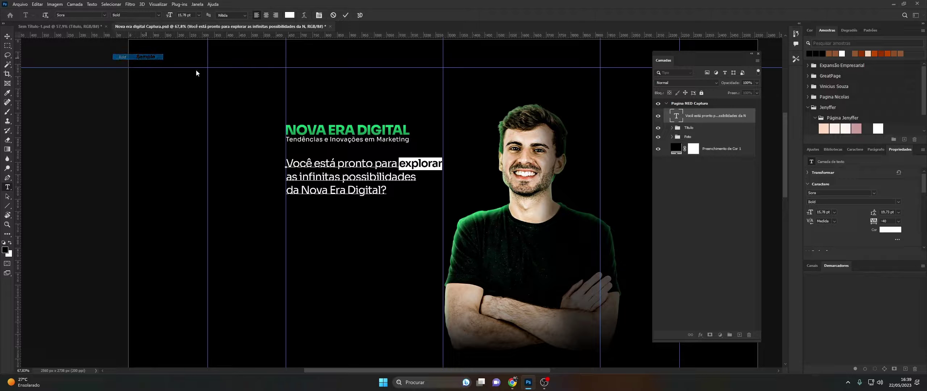
{"action": "left_click", "coordinate": [411, 164]}
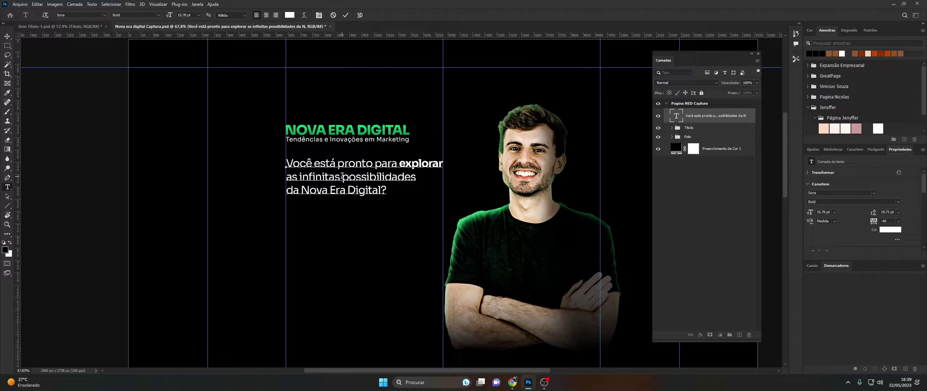
- Set the word 'possibilidades' to Bold and commit the text edit
{"action": "left_click", "coordinate": [342, 176]}
{"action": "left_click_drag", "start_coordinate": [351, 176], "coordinate": [418, 177]}
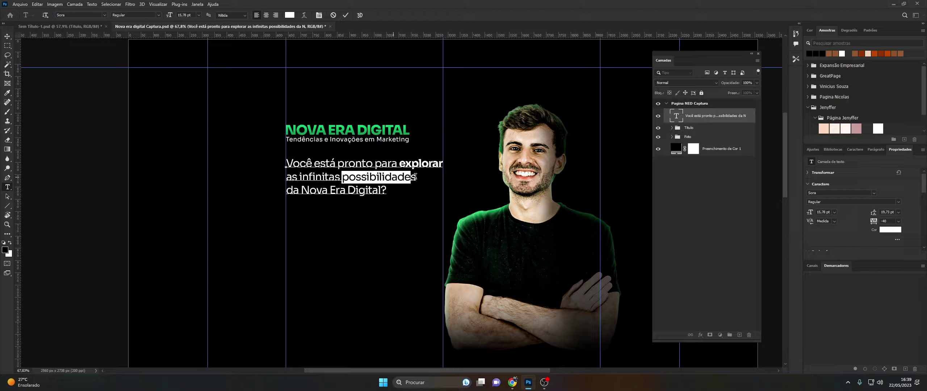
{"action": "left_click", "coordinate": [157, 15]}
{"action": "left_click", "coordinate": [134, 56]}
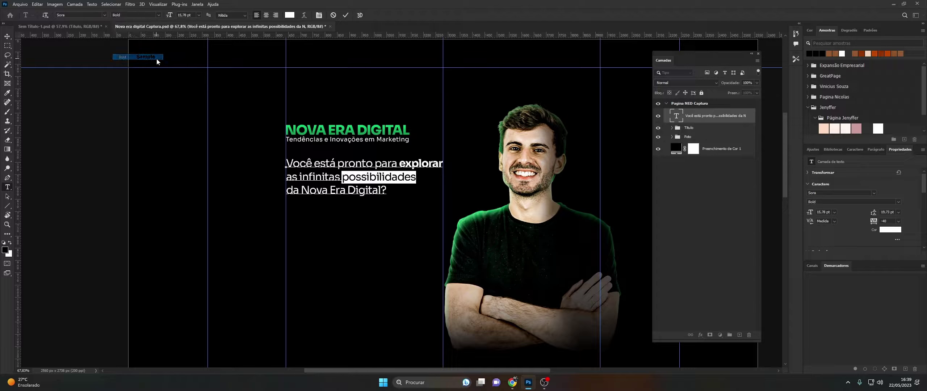
{"action": "left_click", "coordinate": [672, 116]}
- Hide the guides to preview the design, then show them again
{"action": "key", "text": "z"}
{"action": "scroll", "coordinate": [367, 168], "scroll_direction": "down", "scroll_amount": 2}
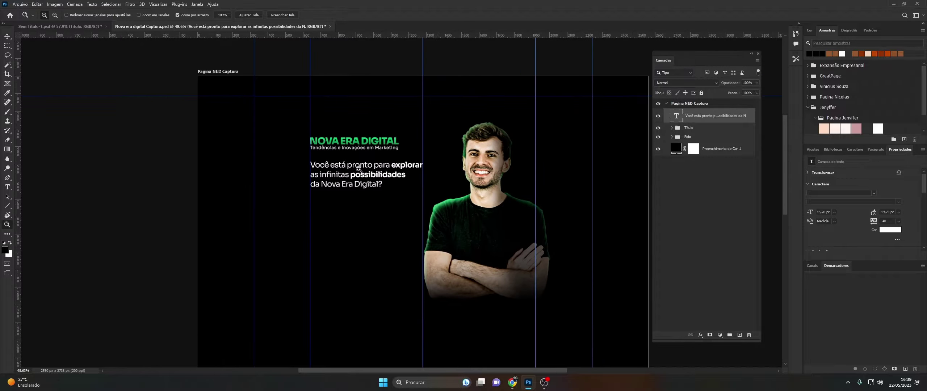
{"action": "scroll", "coordinate": [371, 161], "scroll_direction": "up", "scroll_amount": 1}
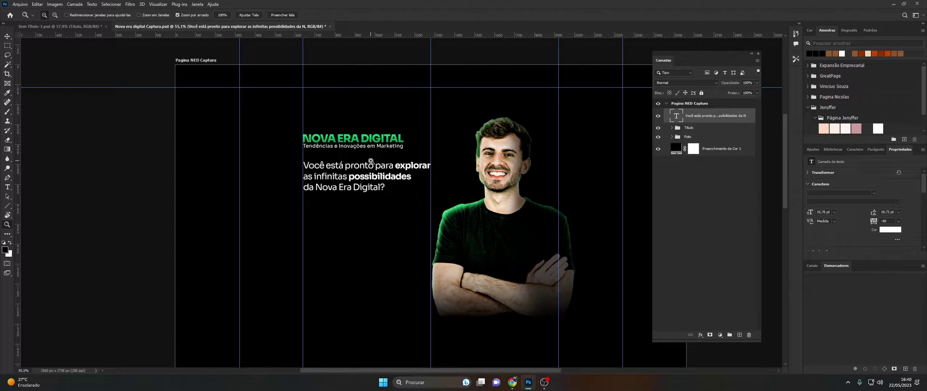
{"action": "key", "text": "ctrl+h"}
{"action": "scroll", "coordinate": [373, 160], "scroll_direction": "down", "scroll_amount": 2}
{"action": "scroll", "coordinate": [378, 159], "scroll_direction": "up", "scroll_amount": 1}
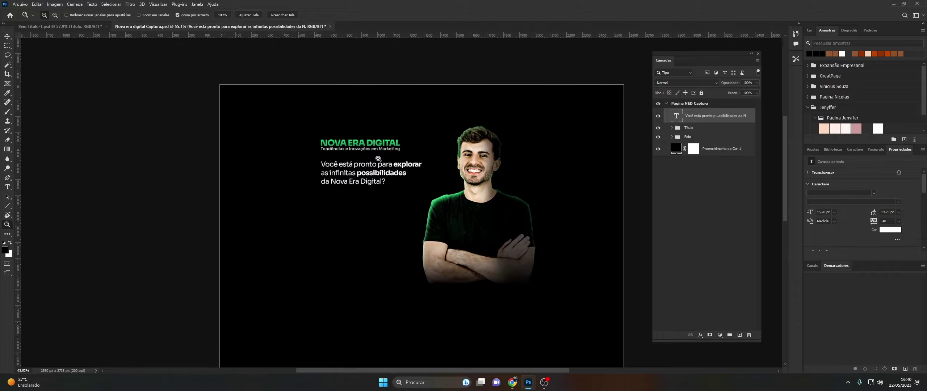
{"action": "scroll", "coordinate": [379, 158], "scroll_direction": "up", "scroll_amount": 2}
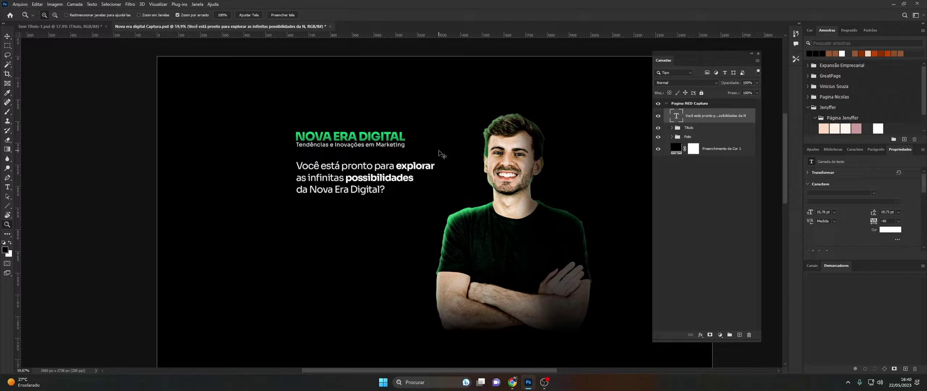
{"action": "key", "text": "ctrl+h"}
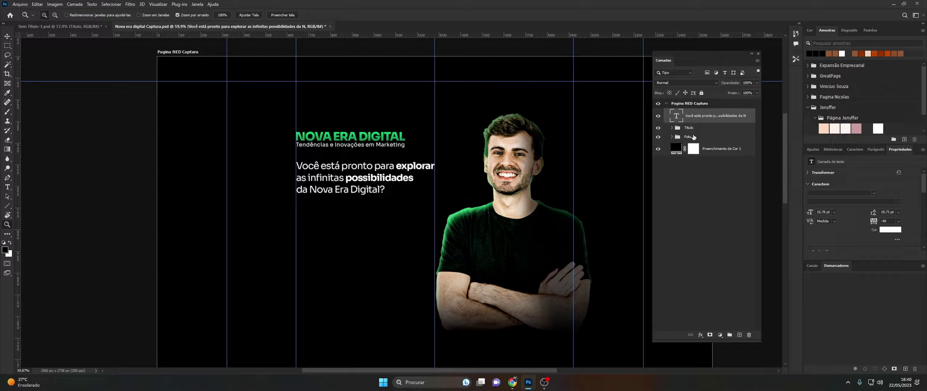
- Select the title group and begin transforming it
{"action": "left_click", "coordinate": [692, 137]}
{"action": "left_click", "coordinate": [692, 131]}
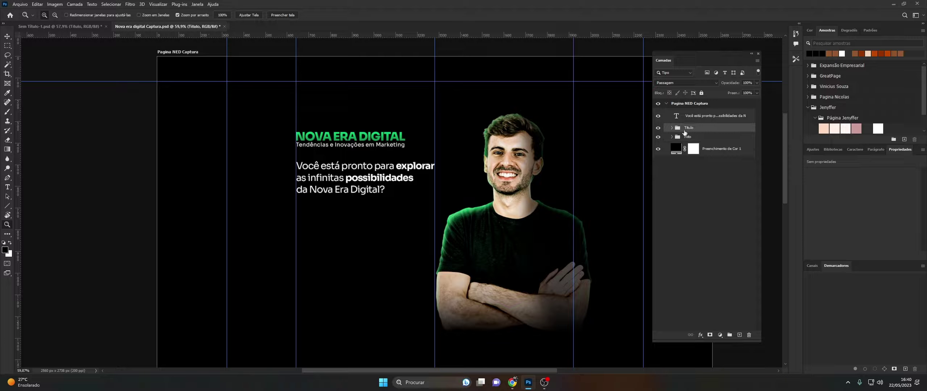
{"action": "key", "text": "ctrl+t"}
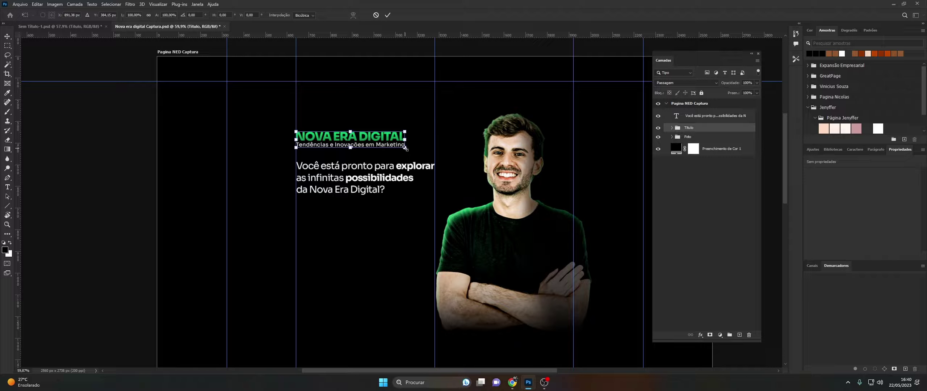
- Scale the NOVA ERA DIGITAL title block down to about 82%
{"action": "mouse_move", "coordinate": [405, 147]}
{"action": "left_mouse_down"}
{"action": "mouse_move", "coordinate": [365, 145]}
{"action": "mouse_move", "coordinate": [394, 157]}
{"action": "left_mouse_up"}
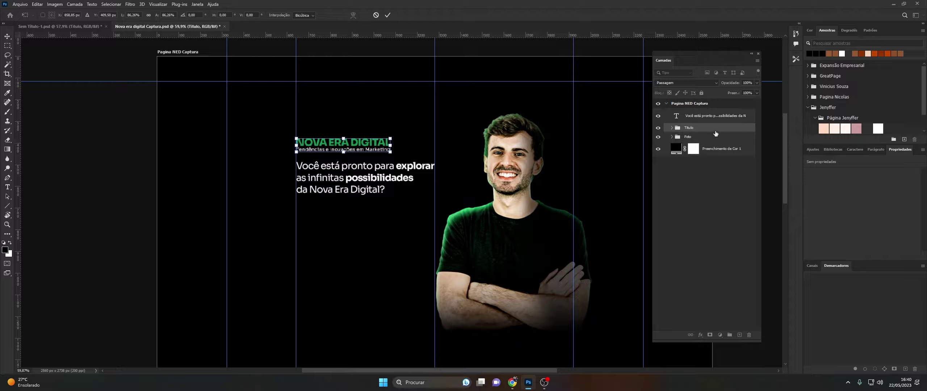
{"action": "key", "text": "Return"}
{"action": "key", "text": "z"}
- Reveal the Nova era digital colour swatches, then switch to the browser
{"action": "left_click", "coordinate": [807, 108]}
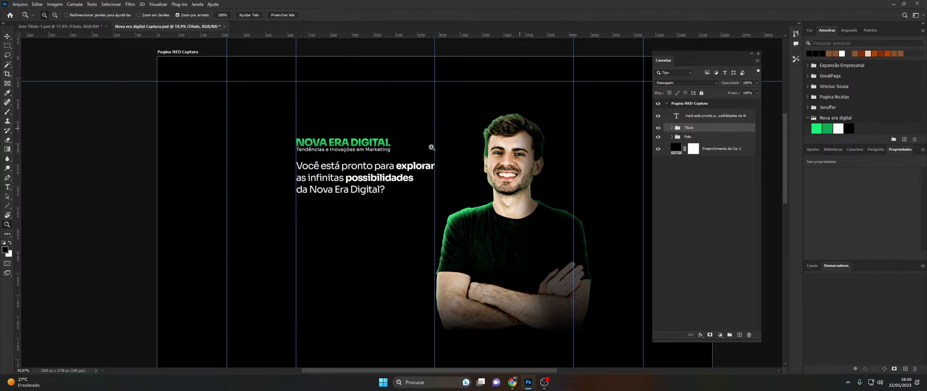
{"action": "scroll", "coordinate": [342, 171], "scroll_direction": "down", "scroll_amount": 3}
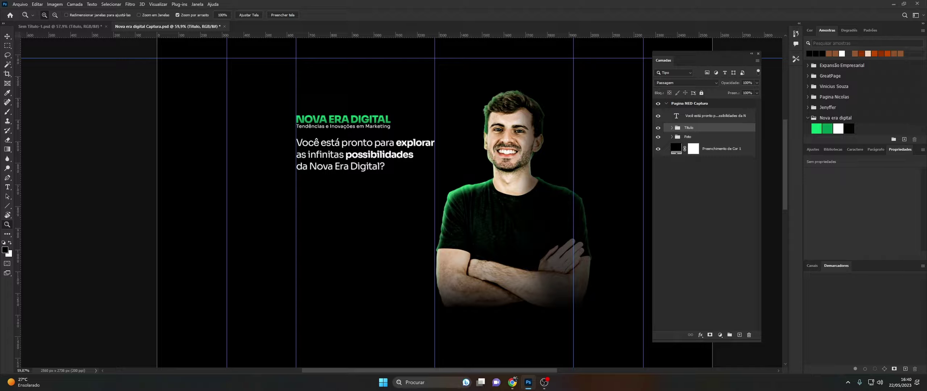
{"action": "key", "text": "alt+Tab"}
- Add a Regular text box under the question with the pasted 'Junte-se a nós' paragraph
{"action": "left_click", "coordinate": [7, 186]}
{"action": "left_click", "coordinate": [305, 198]}
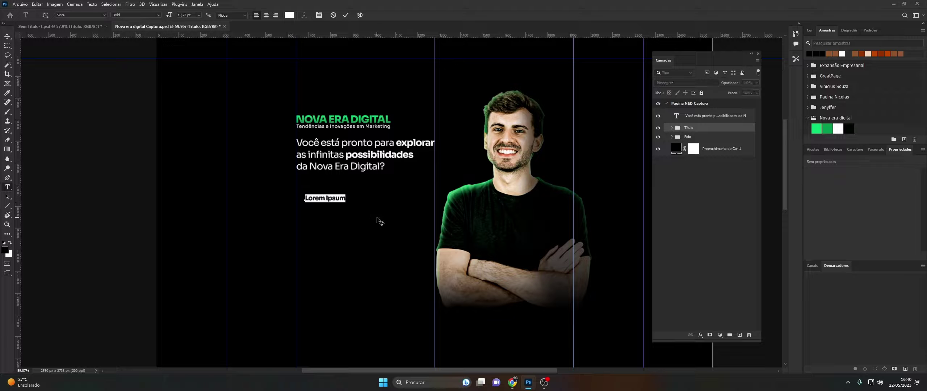
{"action": "left_click", "coordinate": [158, 15]}
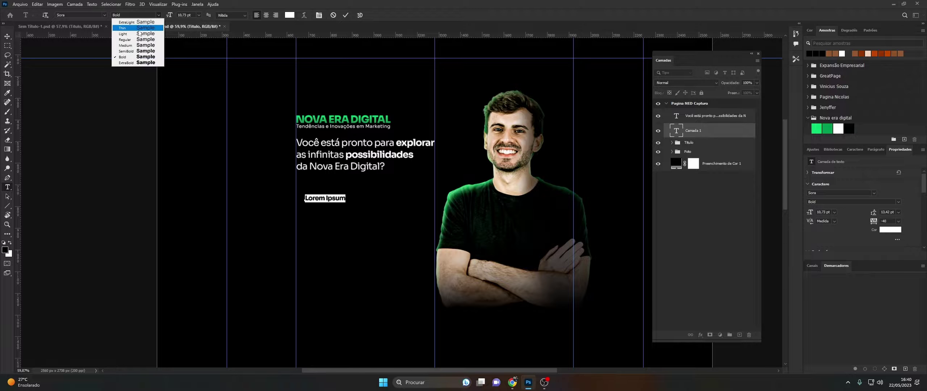
{"action": "left_click", "coordinate": [130, 39]}
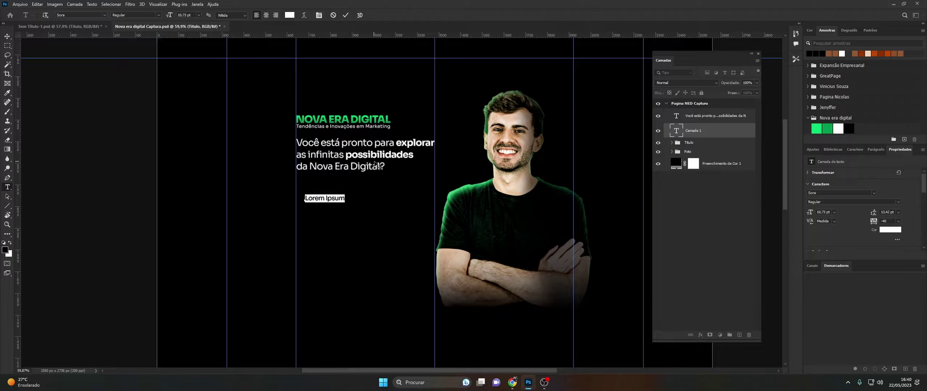
{"action": "key", "text": "BackSpace"}
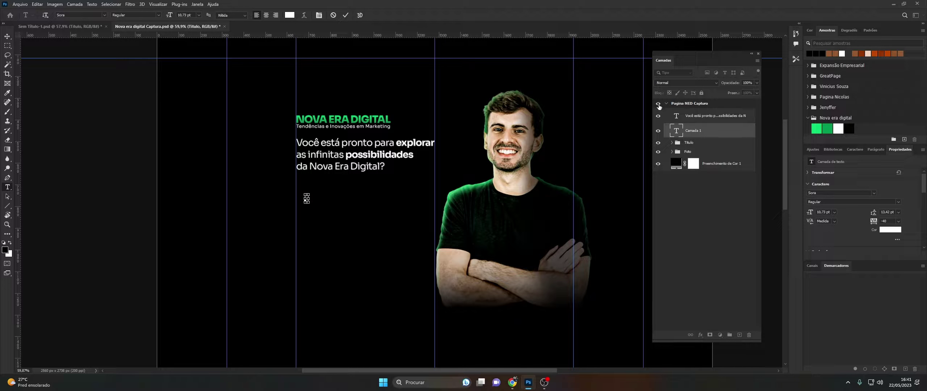
{"action": "key", "text": "ctrl+v"}
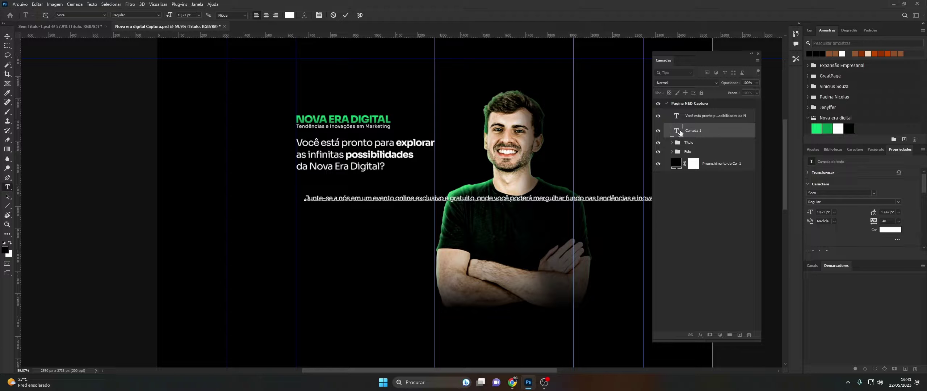
{"action": "key", "text": "ctrl+Return"}
- Move the paragraph to the left guide and set it to 10 pt Light
{"action": "key", "text": "ctrl+t"}
{"action": "left_click_drag", "start_coordinate": [397, 199], "coordinate": [389, 185]}
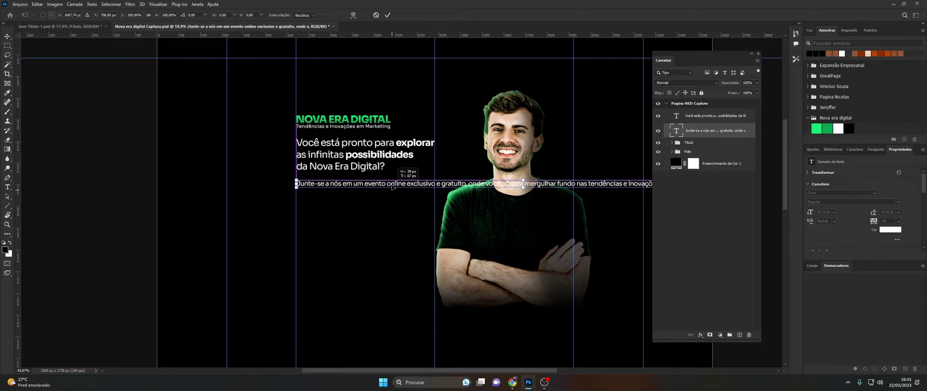
{"action": "double_click", "coordinate": [675, 130]}
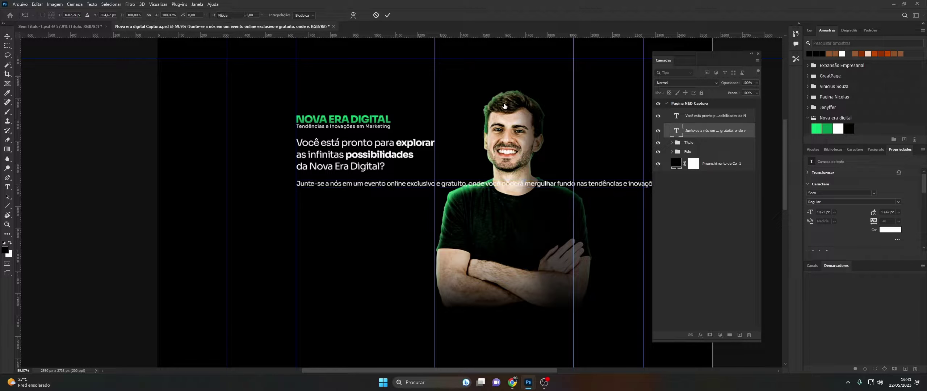
{"action": "left_click", "coordinate": [190, 15]}
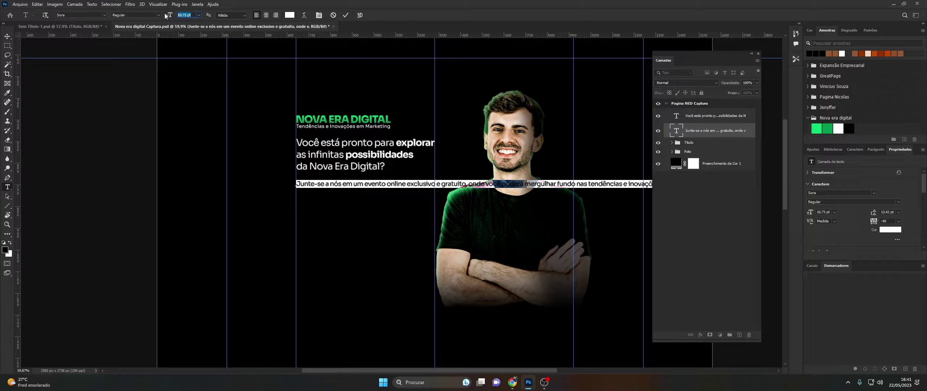
{"action": "type", "text": "10"}
{"action": "key", "text": "Return"}
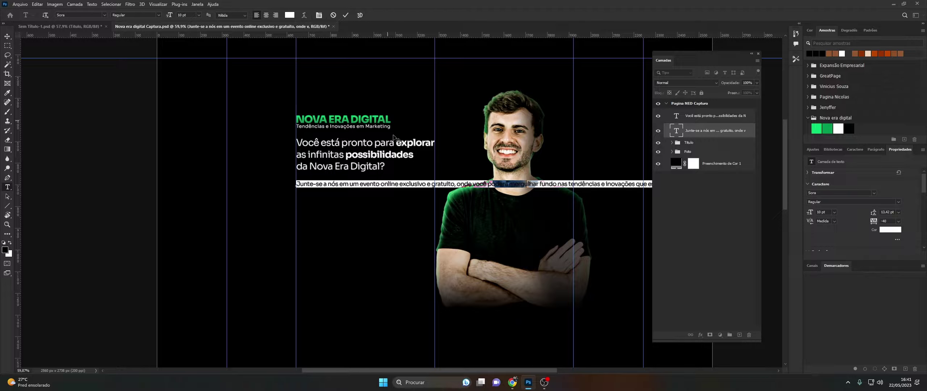
{"action": "left_click", "coordinate": [159, 16]}
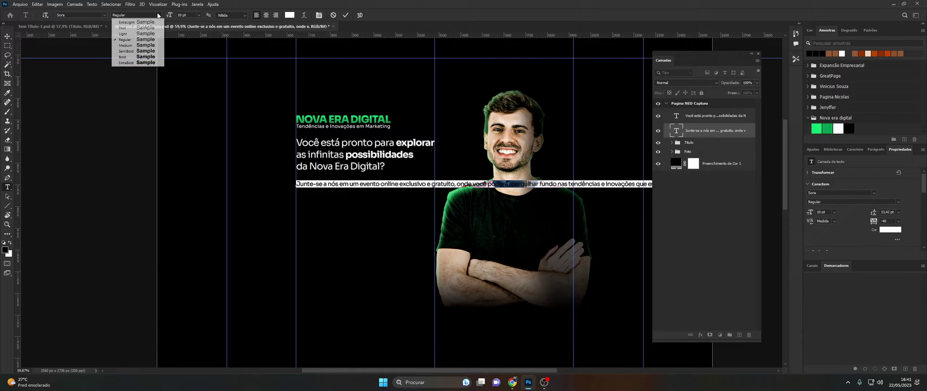
{"action": "left_click", "coordinate": [125, 34]}
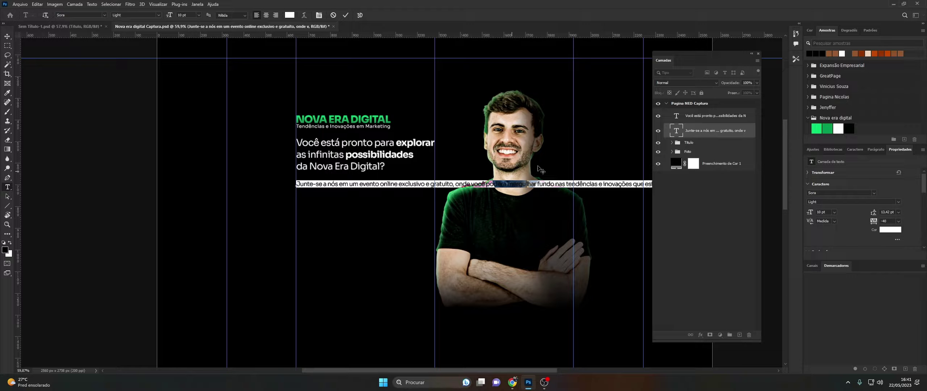
{"action": "left_click", "coordinate": [679, 132]}
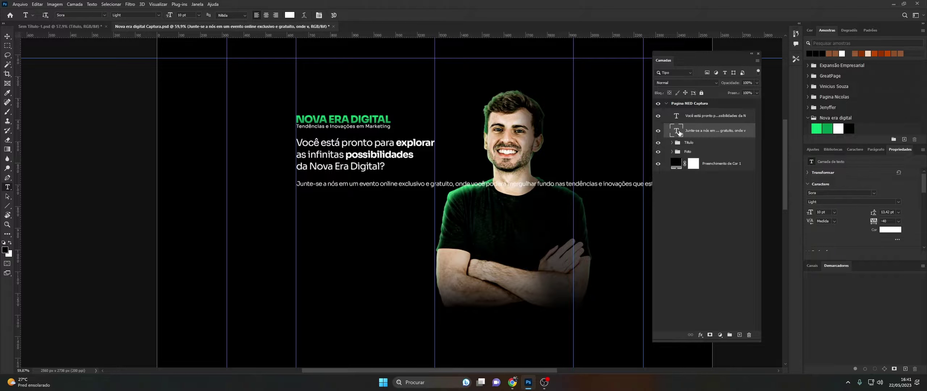
- Break the paragraph into four lines after 'exclusivo', 'mergulhar' and 'que'
{"action": "double_click", "coordinate": [679, 132]}
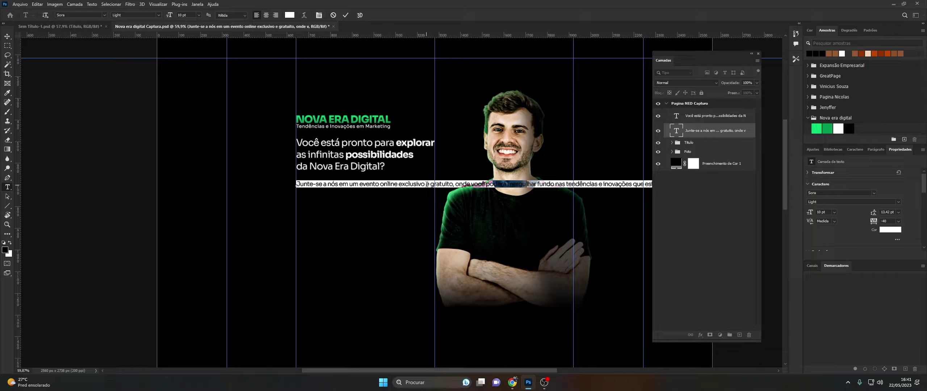
{"action": "left_click", "coordinate": [426, 184]}
{"action": "key", "text": "Return"}
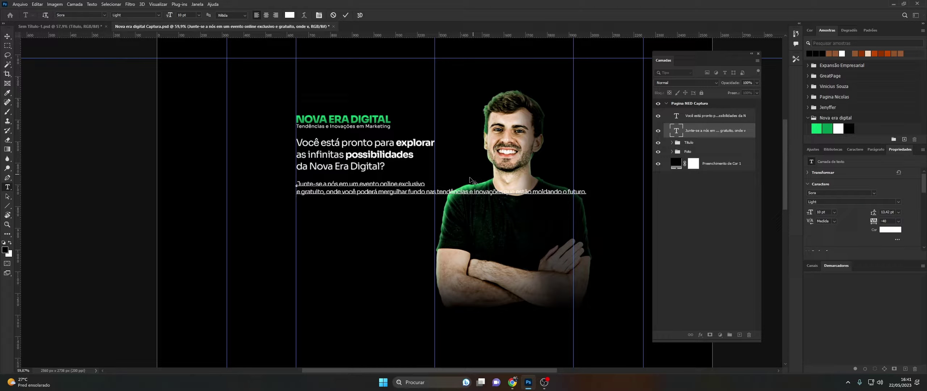
{"action": "left_click", "coordinate": [408, 192]}
{"action": "key", "text": "Return"}
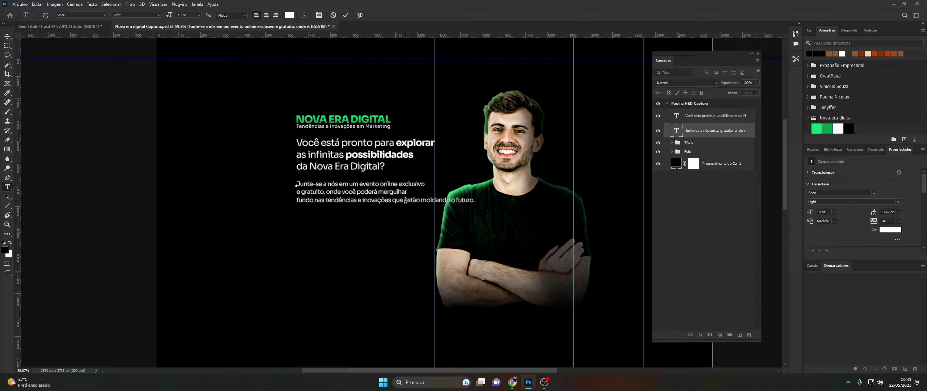
{"action": "left_click", "coordinate": [405, 200]}
{"action": "key", "text": "Return"}
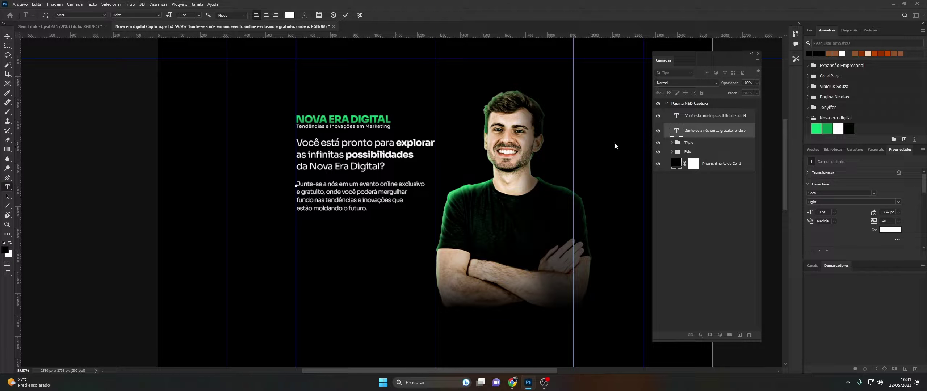
{"action": "left_click", "coordinate": [675, 134]}
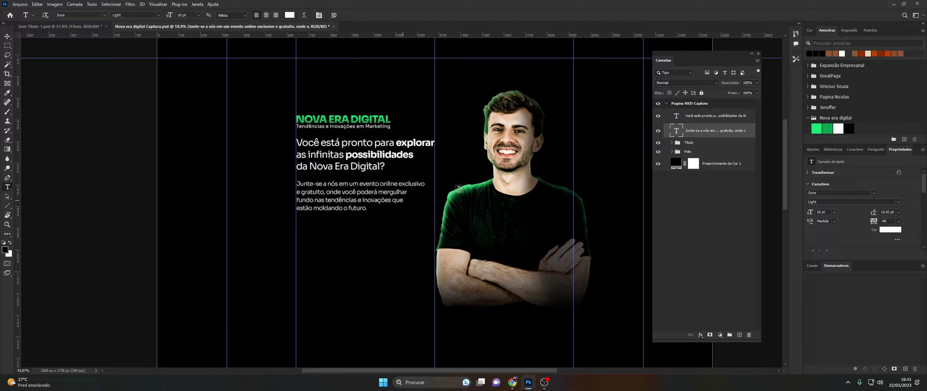
- Select all of the paragraph's text again for editing
{"action": "double_click", "coordinate": [677, 134]}
{"action": "left_click", "coordinate": [385, 209]}
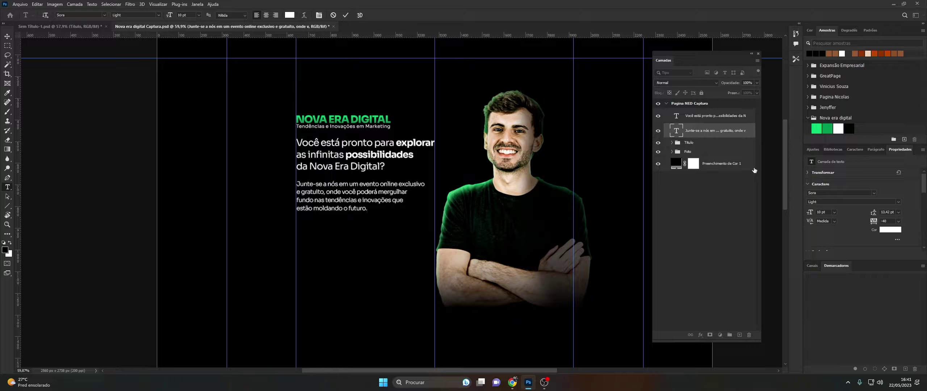
{"action": "key", "text": "ctrl+a"}
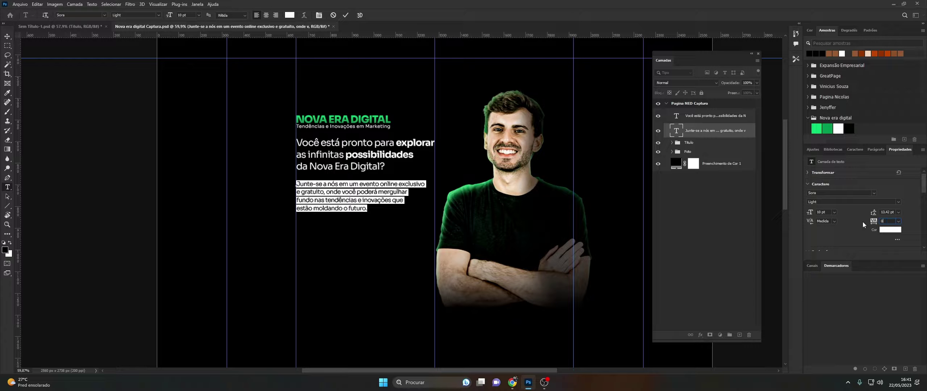
- Set the body paragraph's tracking to 0 and scale it to about 93%
{"action": "key", "text": "Return"}
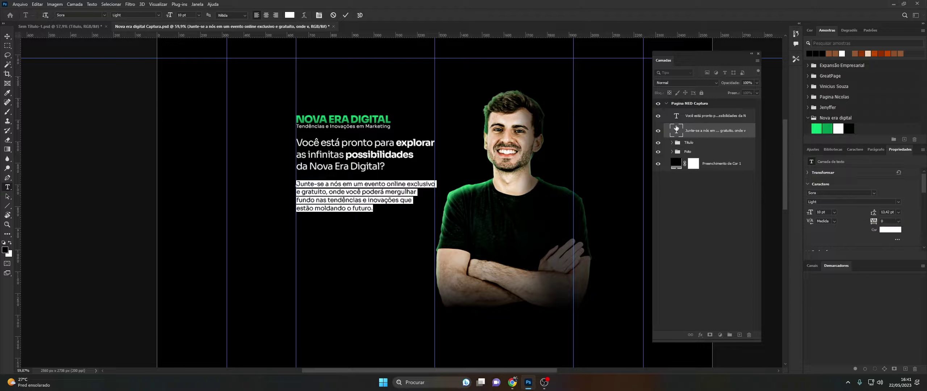
{"action": "left_click", "coordinate": [676, 127]}
{"action": "key", "text": "ctrl+t"}
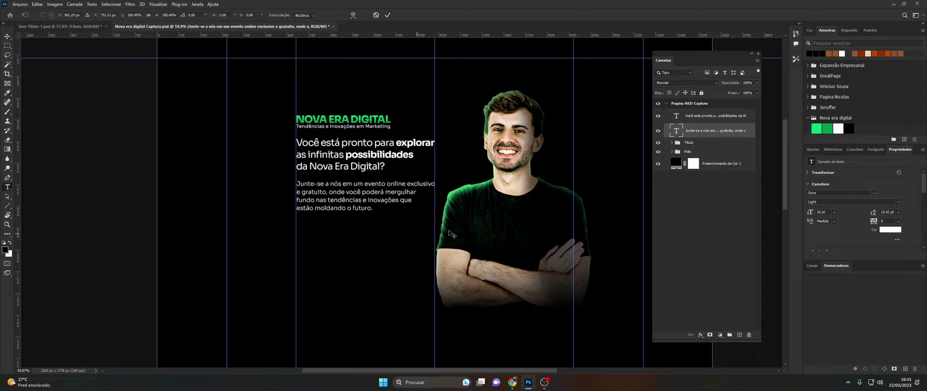
{"action": "left_click_drag", "start_coordinate": [435, 196], "coordinate": [424, 196]}
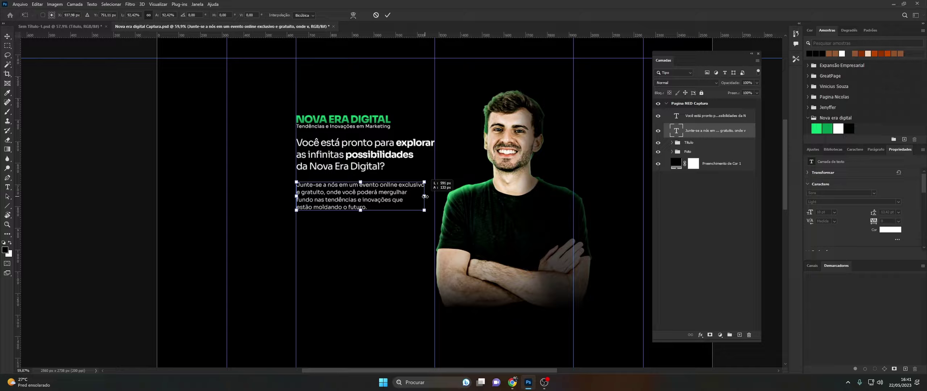
{"action": "key", "text": "Return"}
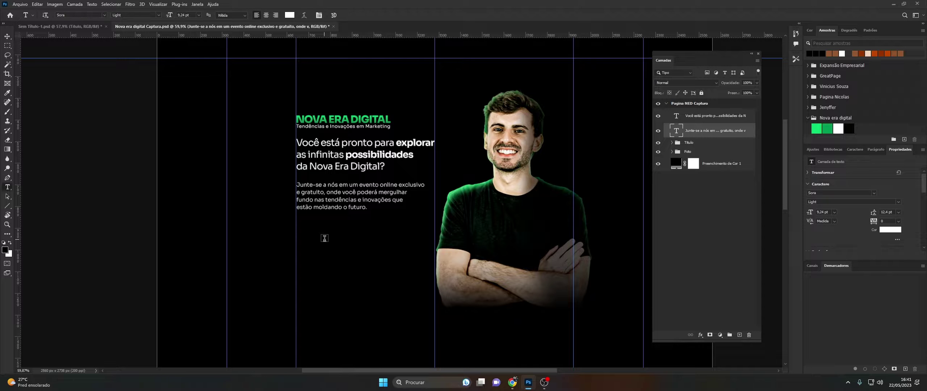
- Scroll around the page, then switch over to Chrome
{"action": "scroll", "coordinate": [378, 234], "scroll_direction": "up", "scroll_amount": 2}
{"action": "scroll", "coordinate": [327, 239], "scroll_direction": "up", "scroll_amount": 1}
{"action": "scroll", "coordinate": [327, 239], "scroll_direction": "down", "scroll_amount": 1}
{"action": "scroll", "coordinate": [327, 239], "scroll_direction": "down", "scroll_amount": 1}
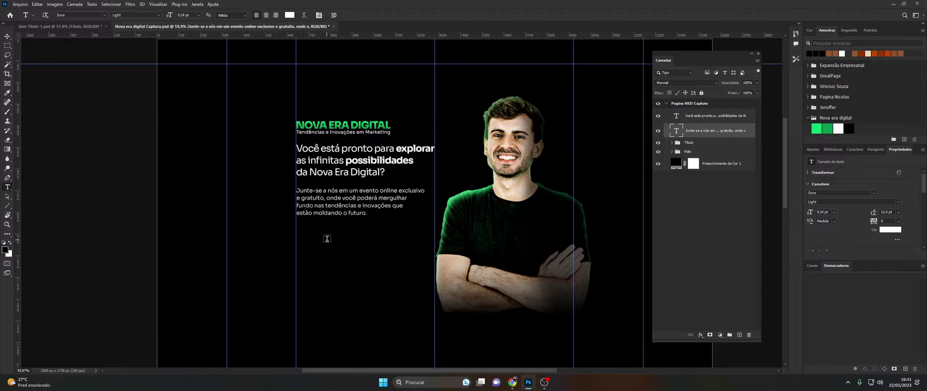
{"action": "left_click", "coordinate": [6, 224]}
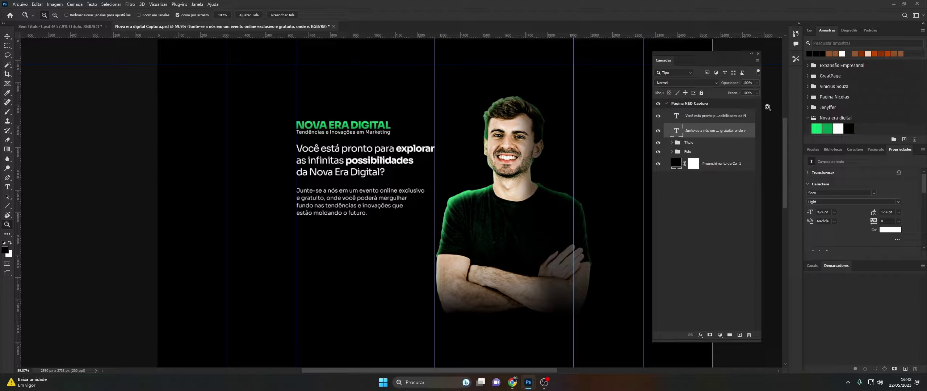
{"action": "left_click", "coordinate": [511, 382]}
- Move the question and body paragraph lower together on the page
{"action": "left_click", "coordinate": [701, 118], "text": "ctrl"}
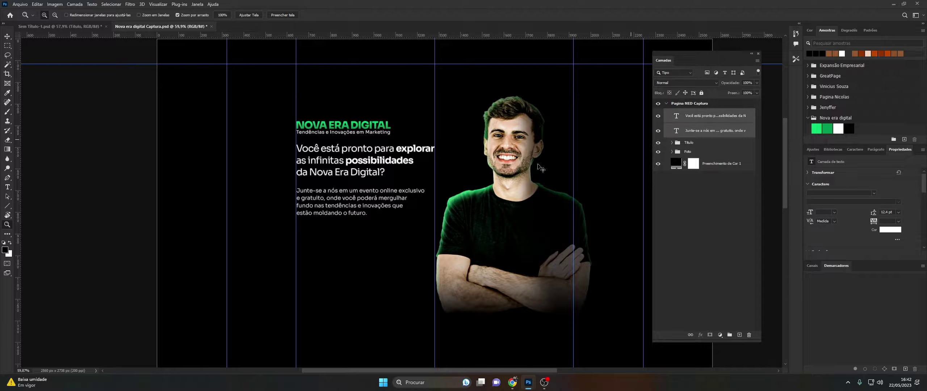
{"action": "key", "text": "ctrl+t"}
{"action": "left_click_drag", "start_coordinate": [373, 170], "coordinate": [373, 184]}
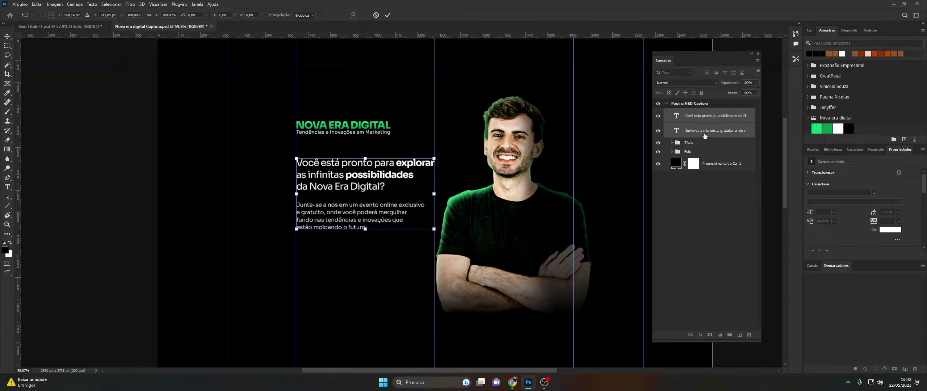
- Zoom in to check the text blocks, then switch to the Sem Título-1.psd document
{"action": "left_click", "coordinate": [692, 131]}
{"action": "key", "text": "z"}
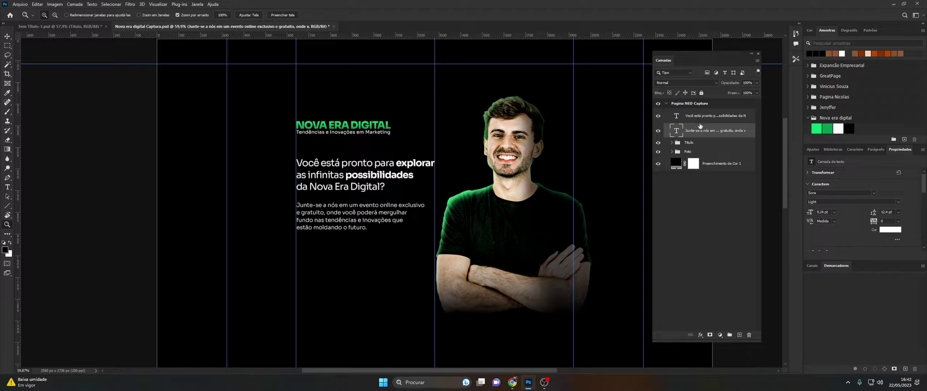
{"action": "left_click_drag", "start_coordinate": [336, 108], "coordinate": [352, 106]}
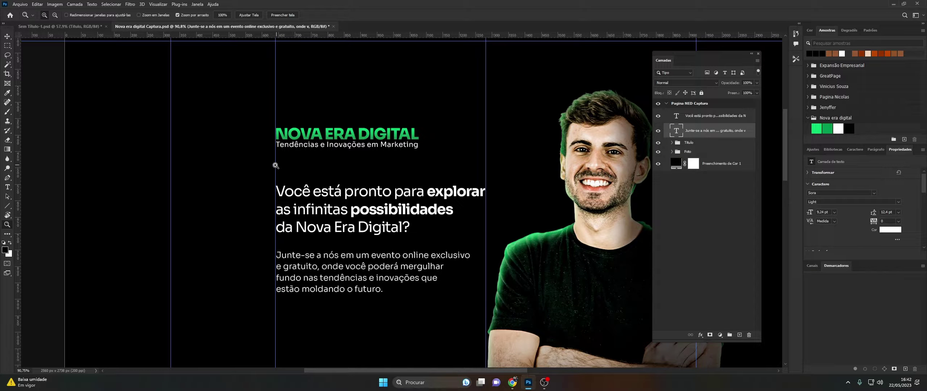
{"action": "left_click", "coordinate": [9, 187]}
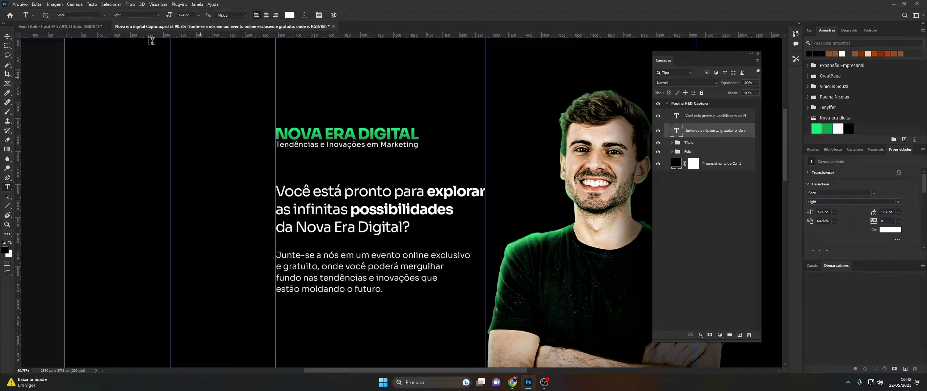
{"action": "left_click", "coordinate": [88, 28]}
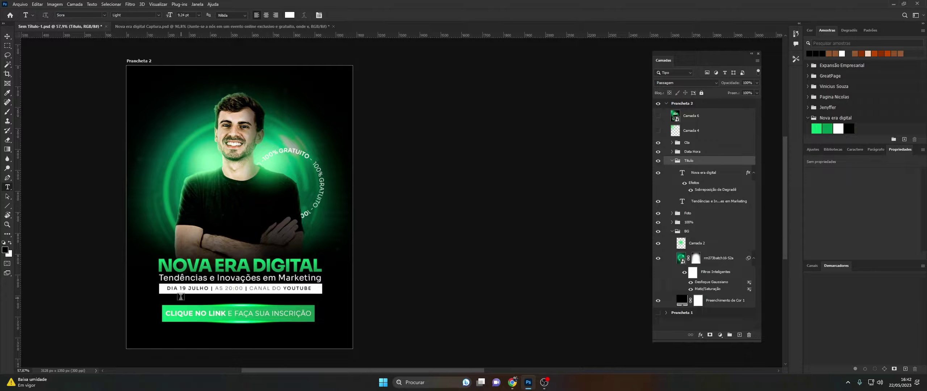
- Copy the poster's date text layer into the capture page, stacked below the body paragraph
{"action": "left_click", "coordinate": [672, 152]}
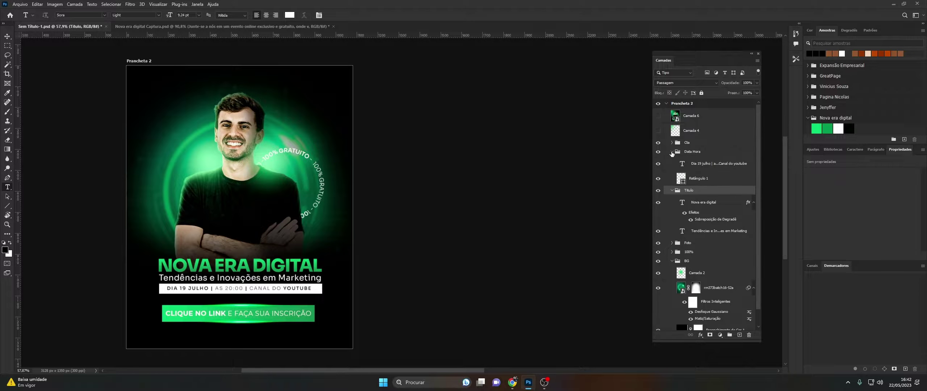
{"action": "left_click", "coordinate": [682, 167]}
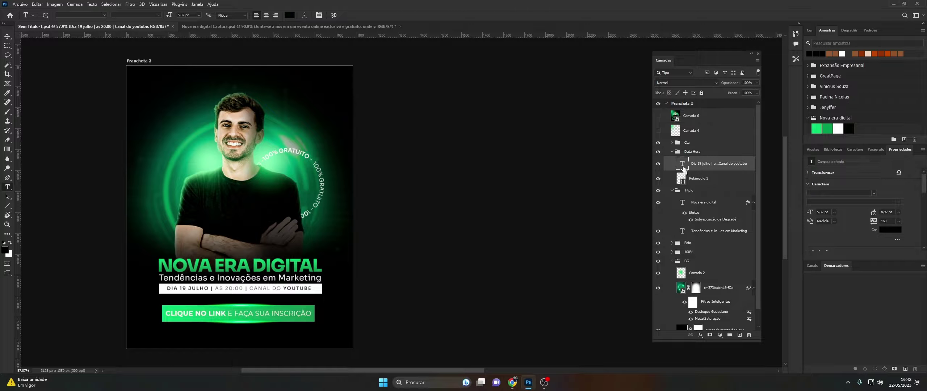
{"action": "left_click", "coordinate": [283, 26]}
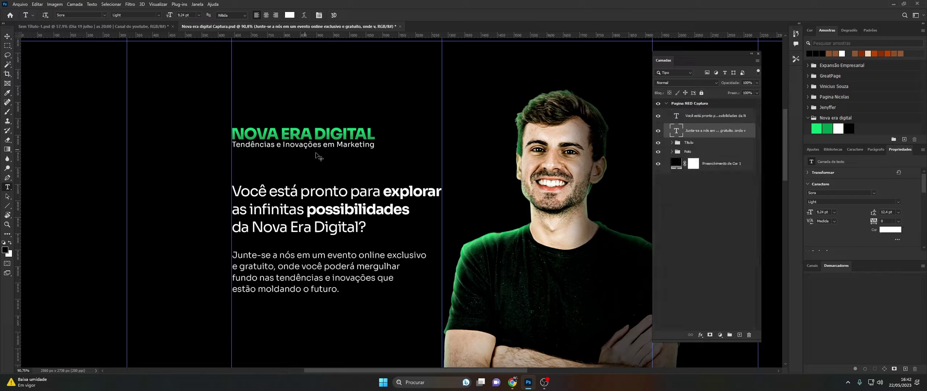
{"action": "left_click_drag", "start_coordinate": [317, 156], "coordinate": [317, 157]}
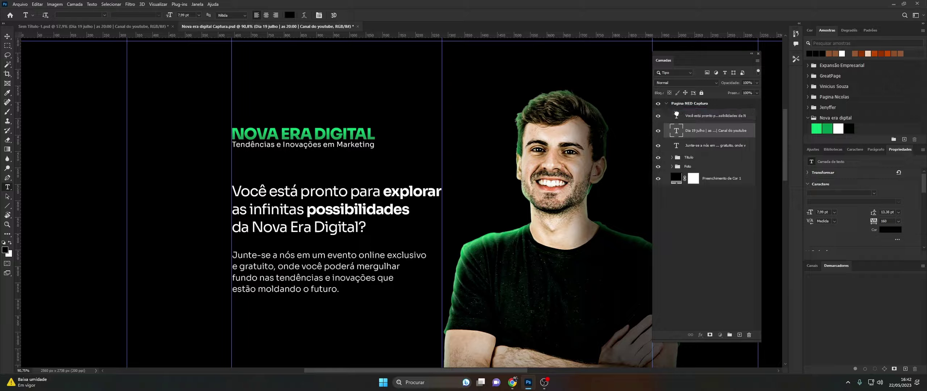
{"action": "left_click_drag", "start_coordinate": [676, 115], "coordinate": [677, 145]}
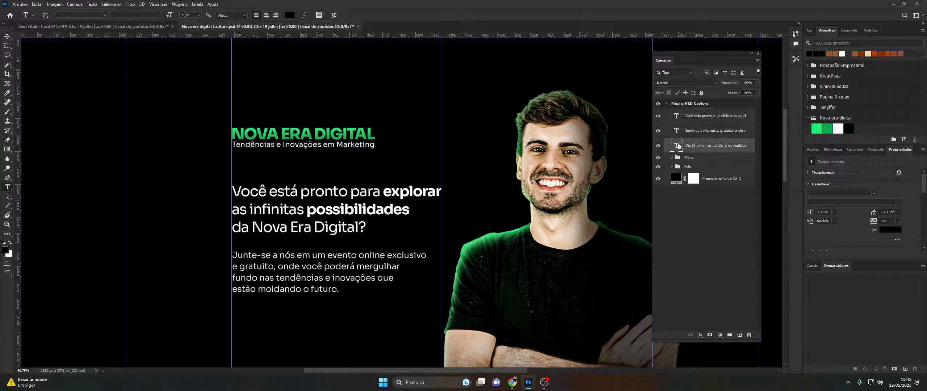
- Make the date text white and place it just below the subtitle
{"action": "left_click", "coordinate": [837, 128]}
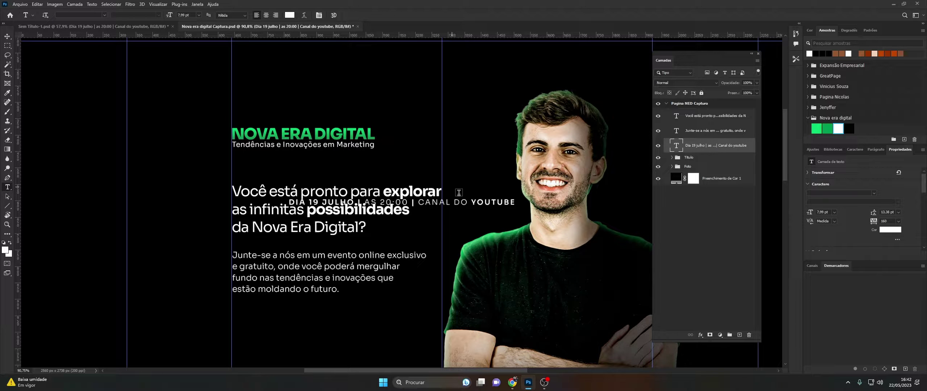
{"action": "key", "text": "ctrl+t"}
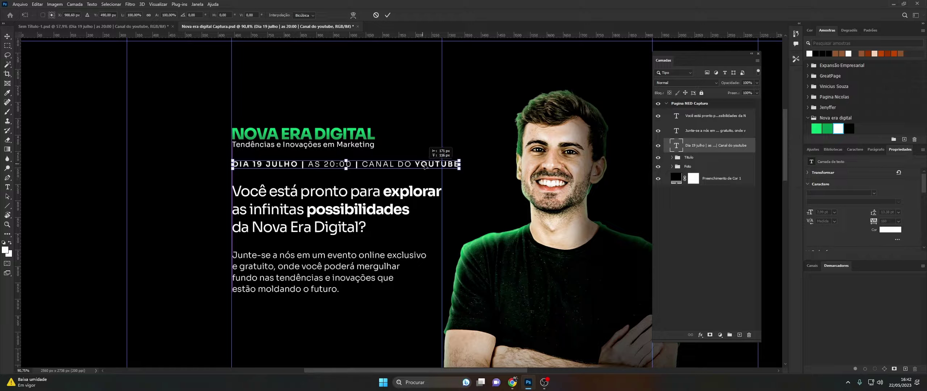
{"action": "mouse_move", "coordinate": [480, 207]}
{"action": "left_mouse_down"}
{"action": "mouse_move", "coordinate": [427, 166]}
{"action": "mouse_move", "coordinate": [382, 166]}
{"action": "left_mouse_up"}
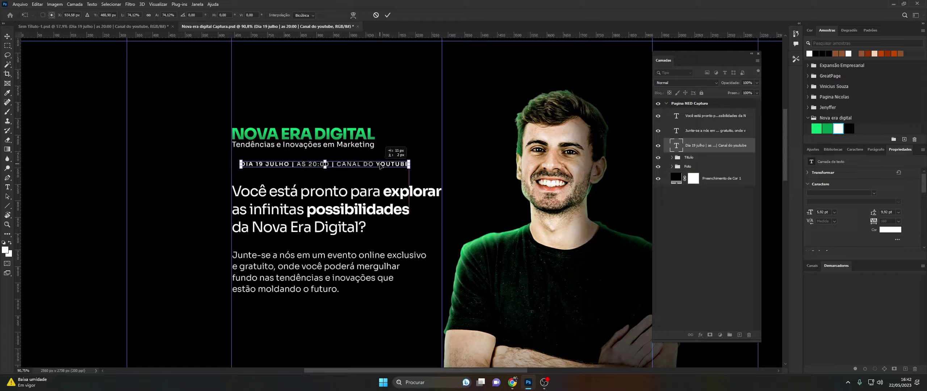
- Set the date line's tracking to 60 and enlarge it to about 117%
{"action": "double_click", "coordinate": [670, 145]}
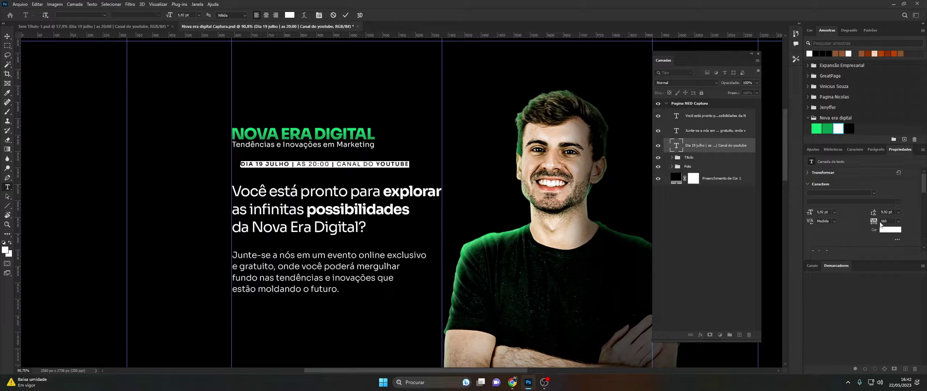
{"action": "left_click_drag", "start_coordinate": [875, 222], "coordinate": [874, 223]}
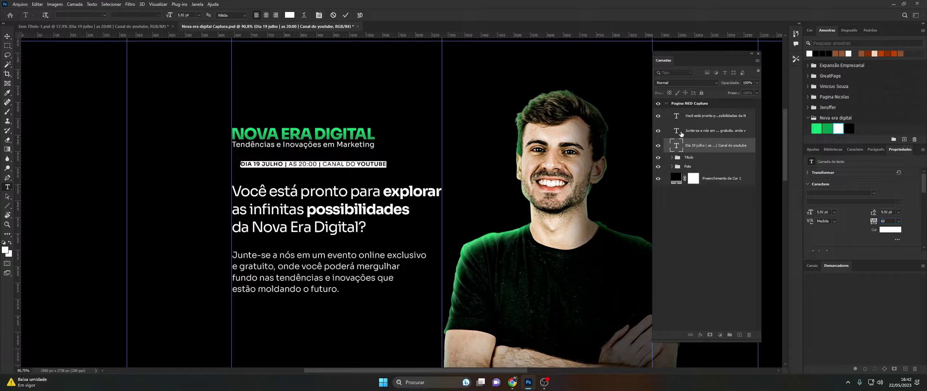
{"action": "key", "text": "ctrl+Return"}
{"action": "key", "text": "ctrl+t"}
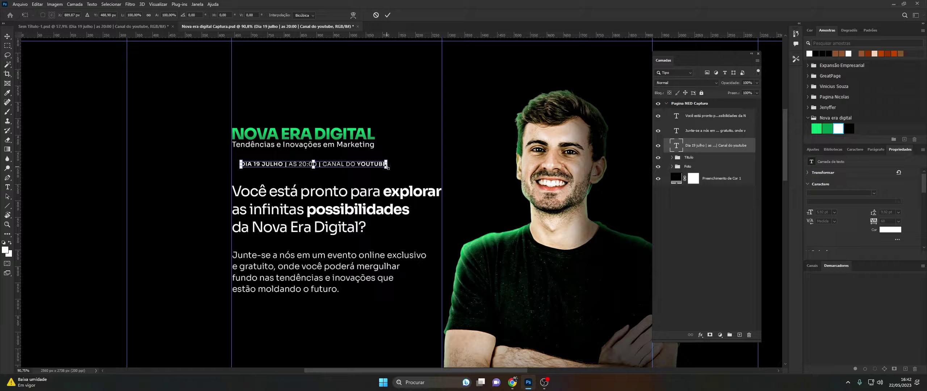
{"action": "mouse_move", "coordinate": [386, 166]}
{"action": "left_mouse_down"}
{"action": "mouse_move", "coordinate": [414, 166]}
{"action": "mouse_move", "coordinate": [397, 164]}
{"action": "left_mouse_up"}
{"action": "key", "text": "Return"}
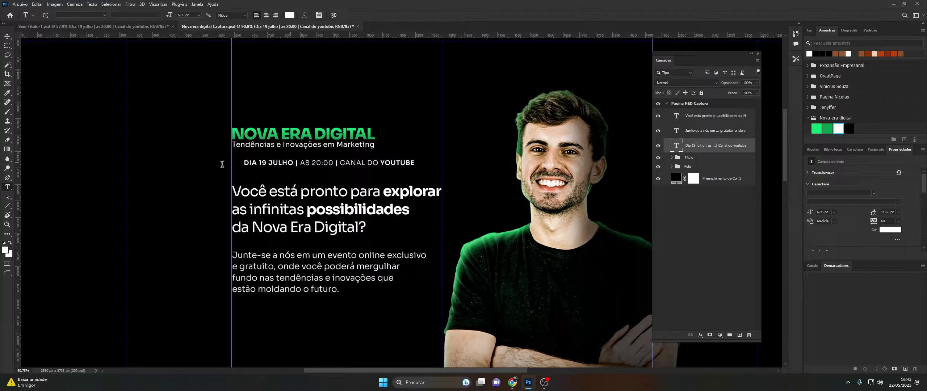
- Compare against the original poster, then bring the browser window forward
{"action": "left_click", "coordinate": [7, 225]}
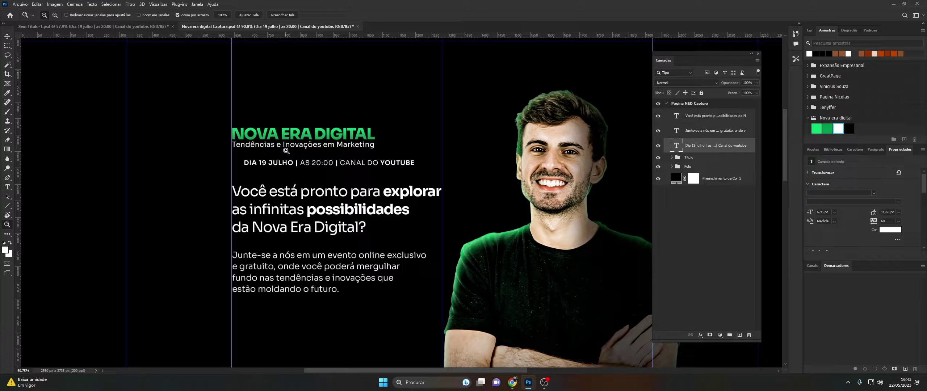
{"action": "left_click", "coordinate": [150, 27]}
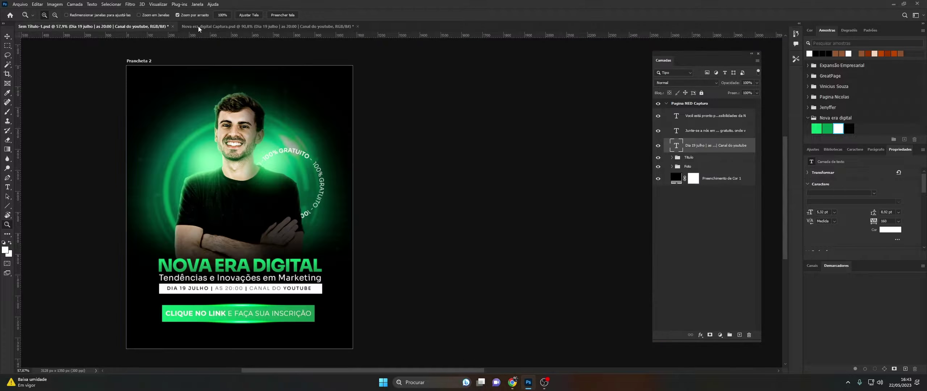
{"action": "left_click", "coordinate": [201, 26]}
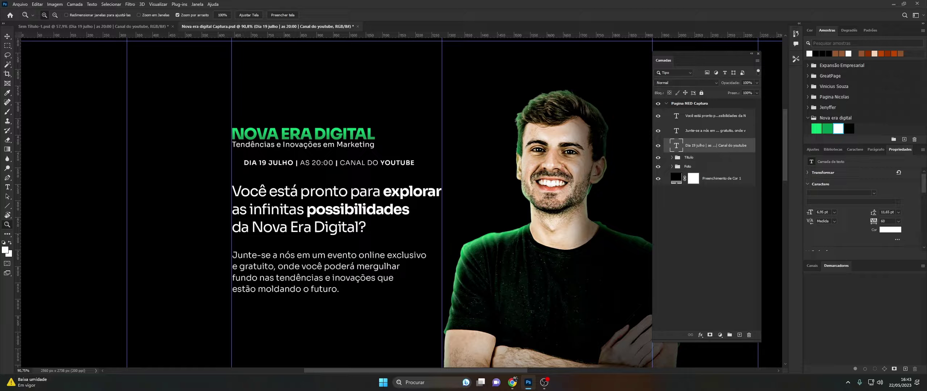
{"action": "key", "text": "alt+Tab"}
{"action": "key", "text": "alt+Tab"}
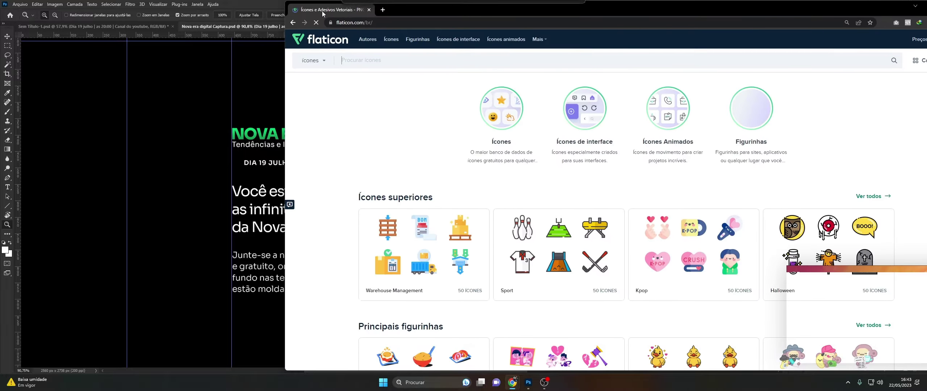
- Search Flaticon for 'data' icons in the browser
{"action": "key", "text": "super+Up"}
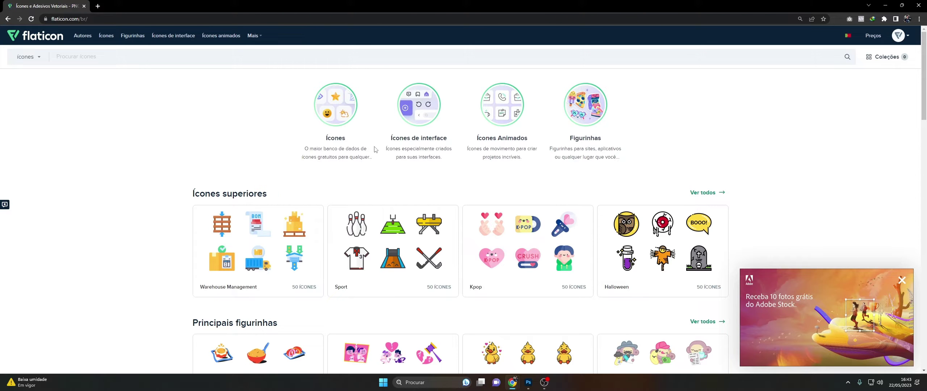
{"action": "scroll", "coordinate": [368, 151], "scroll_direction": "down", "scroll_amount": 4}
{"action": "scroll", "coordinate": [368, 151], "scroll_direction": "down", "scroll_amount": 5}
{"action": "scroll", "coordinate": [337, 149], "scroll_direction": "up", "scroll_amount": 8}
{"action": "scroll", "coordinate": [337, 149], "scroll_direction": "up", "scroll_amount": 1}
{"action": "type", "text": "data"}
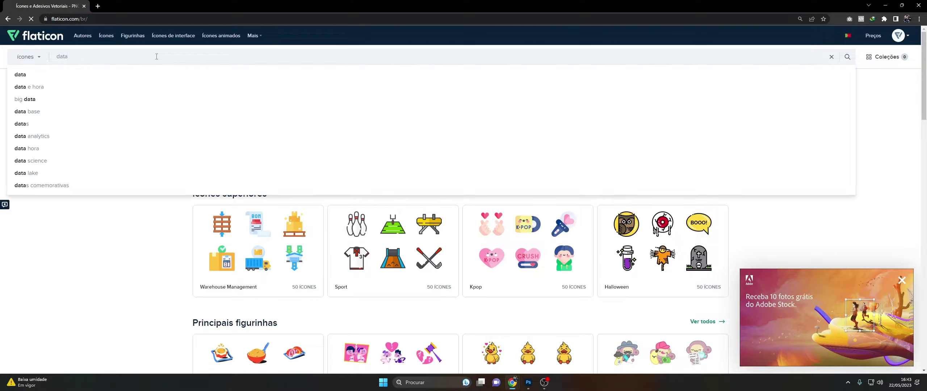
{"action": "key", "text": "Return"}
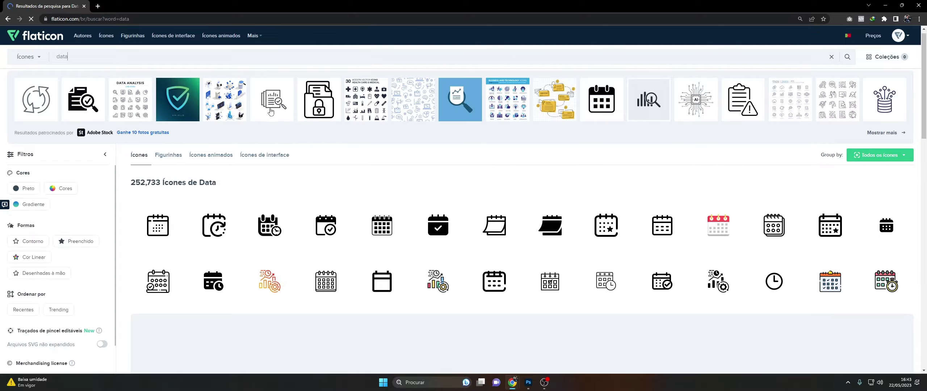
- Download the free 'data limite' calendar icon as a PNG and dismiss the attribution reminder
{"action": "scroll", "coordinate": [250, 101], "scroll_direction": "down", "scroll_amount": 4}
{"action": "scroll", "coordinate": [183, 121], "scroll_direction": "up", "scroll_amount": 3}
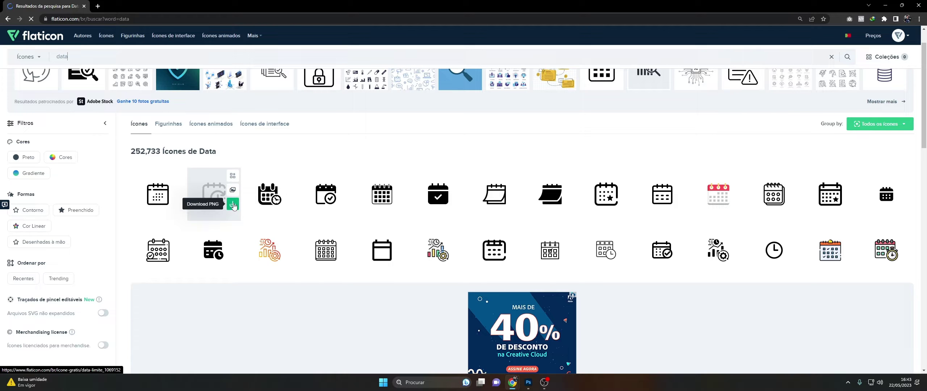
{"action": "left_click", "coordinate": [233, 204]}
{"action": "left_click", "coordinate": [536, 182]}
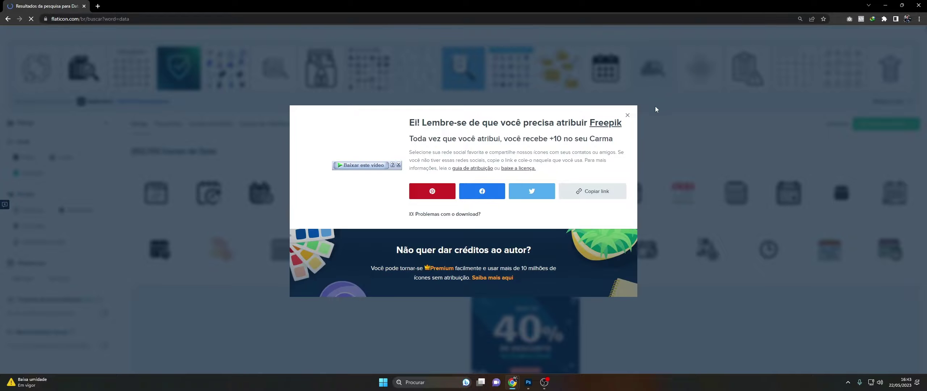
{"action": "left_click", "coordinate": [781, 53]}
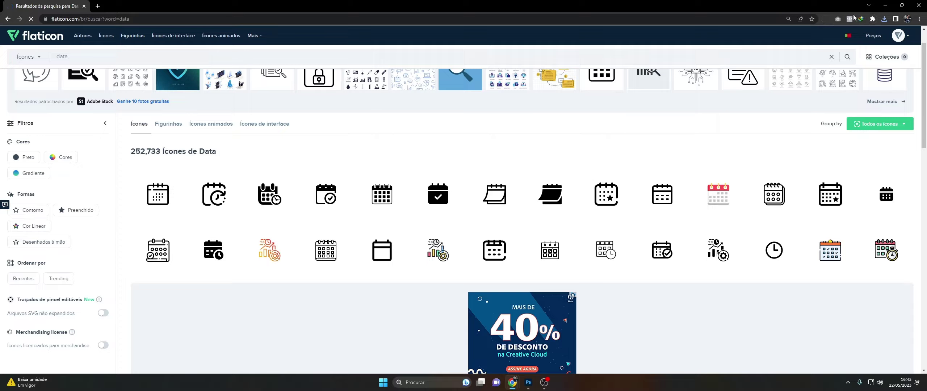
{"action": "key", "text": "alt+Tab"}
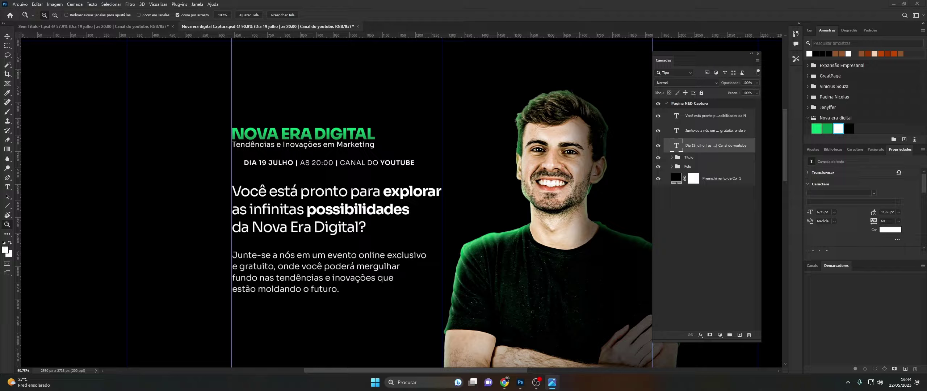
- Place the downloaded data-limite calendar icon into the capture page at 100% zoom
{"action": "left_click", "coordinate": [278, 151]}
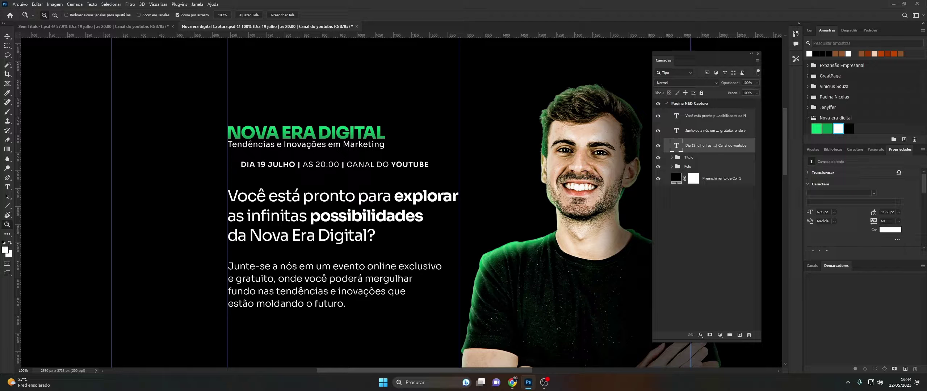
{"action": "key", "text": "super+e"}
{"action": "left_click_drag", "start_coordinate": [524, 13], "coordinate": [631, 25]}
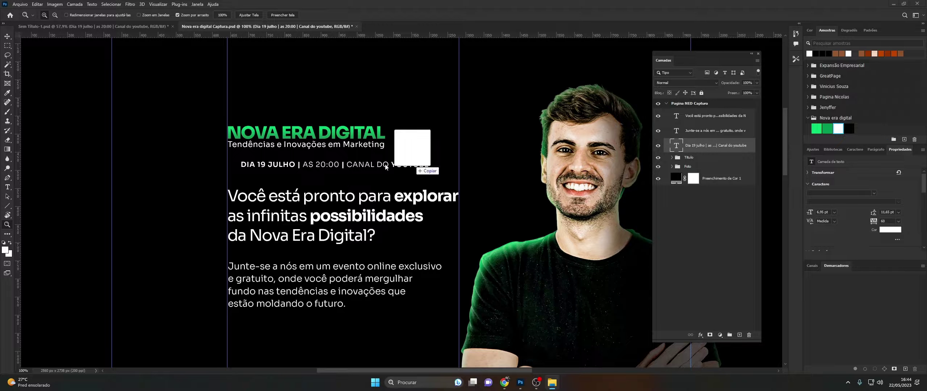
{"action": "left_click_drag", "start_coordinate": [414, 134], "coordinate": [301, 155]}
{"action": "key", "text": "Return"}
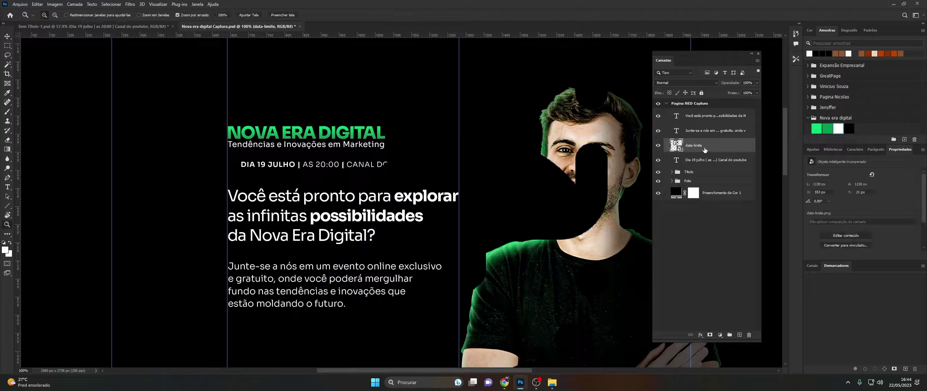
{"action": "key", "text": "z"}
- Give the data-limite layer a Color Overlay using the title's bright green swatch
{"action": "right_click", "coordinate": [723, 147]}
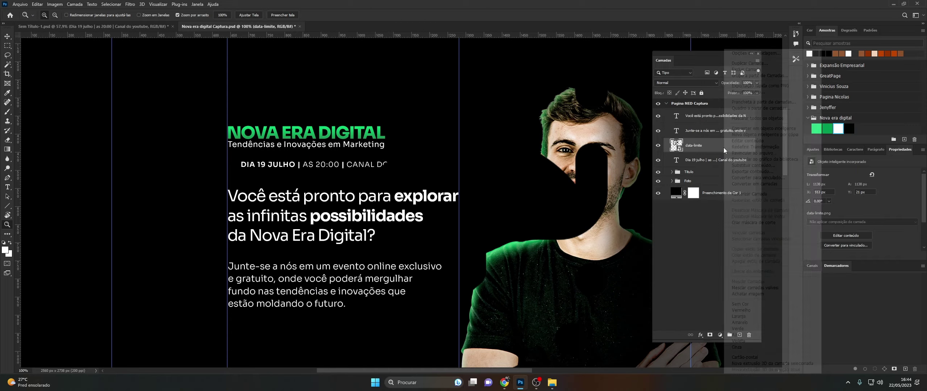
{"action": "left_click", "coordinate": [698, 150]}
{"action": "right_click", "coordinate": [698, 149]}
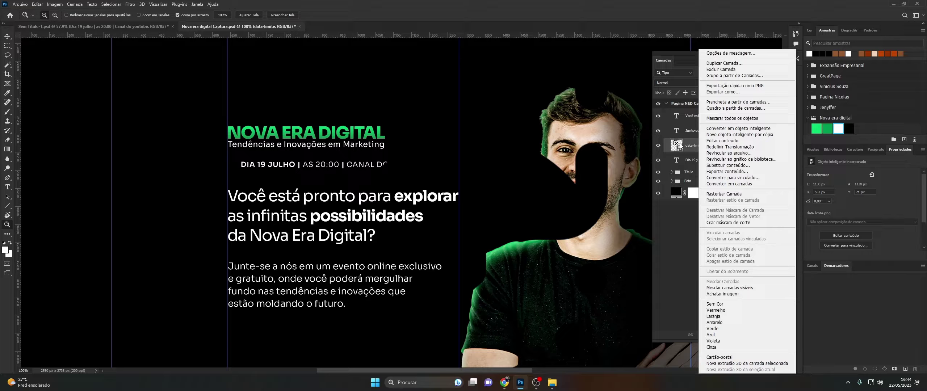
{"action": "left_click", "coordinate": [447, 177]}
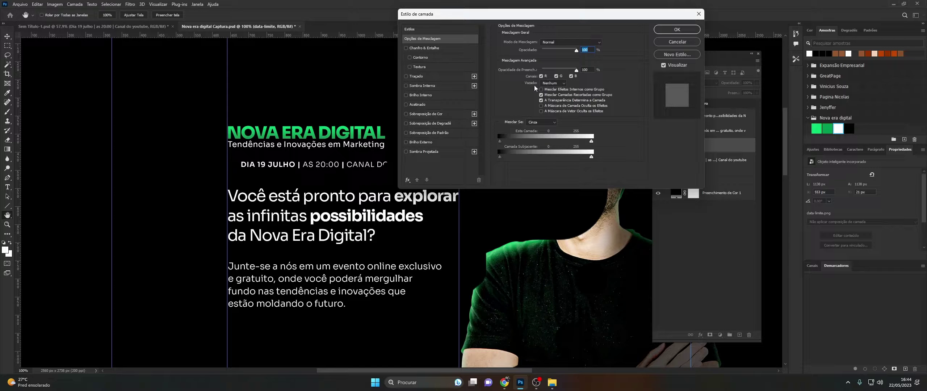
{"action": "left_click", "coordinate": [405, 114]}
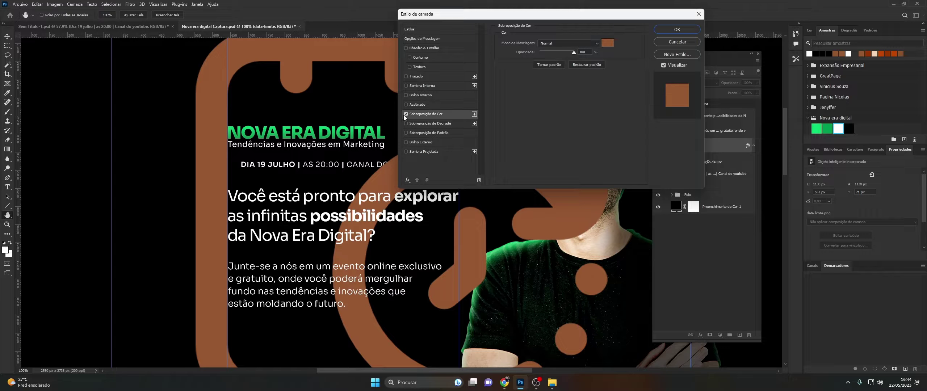
{"action": "left_click", "coordinate": [607, 43]}
{"action": "left_click", "coordinate": [816, 129]}
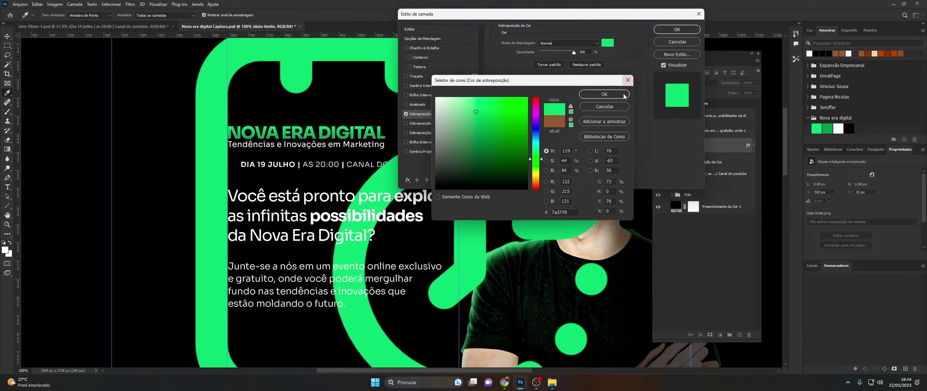
{"action": "key", "text": "Return"}
{"action": "left_click", "coordinate": [683, 32]}
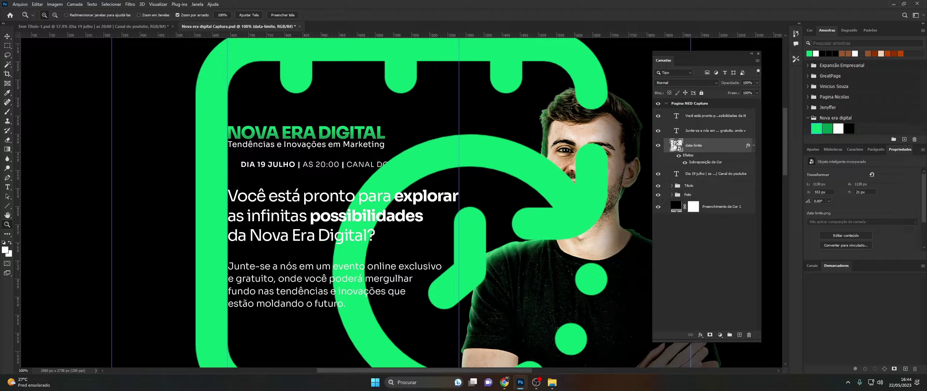
{"action": "key", "text": "ctrl+t"}
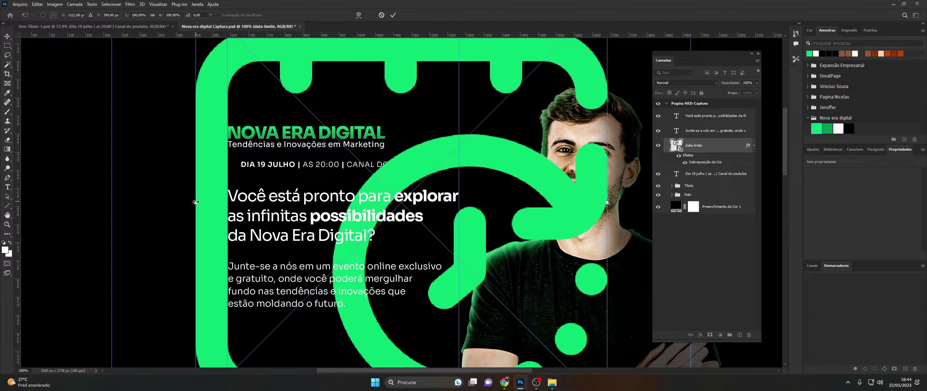
- Scale the calendar icon to about 2.4% and place it just left of 'DIA 19 JULHO'
{"action": "mouse_move", "coordinate": [195, 202]}
{"action": "left_mouse_down"}
{"action": "mouse_move", "coordinate": [573, 199]}
{"action": "mouse_move", "coordinate": [326, 163]}
{"action": "mouse_move", "coordinate": [301, 168]}
{"action": "left_mouse_up"}
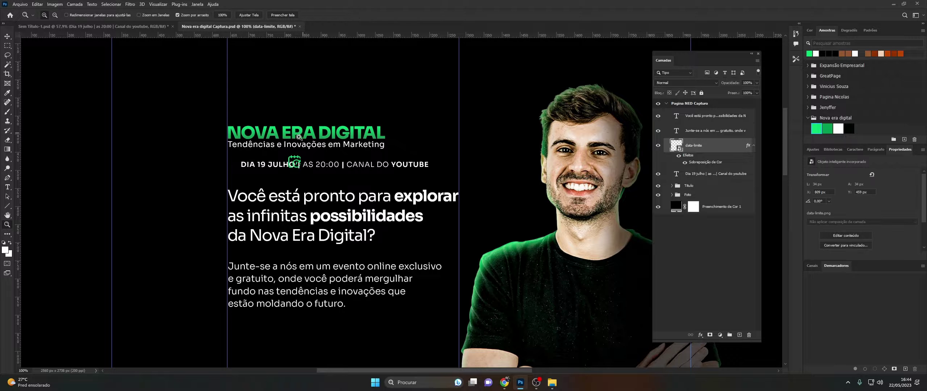
{"action": "scroll", "coordinate": [284, 163], "scroll_direction": "up", "scroll_amount": 5}
{"action": "left_click_drag", "start_coordinate": [274, 166], "coordinate": [201, 168]}
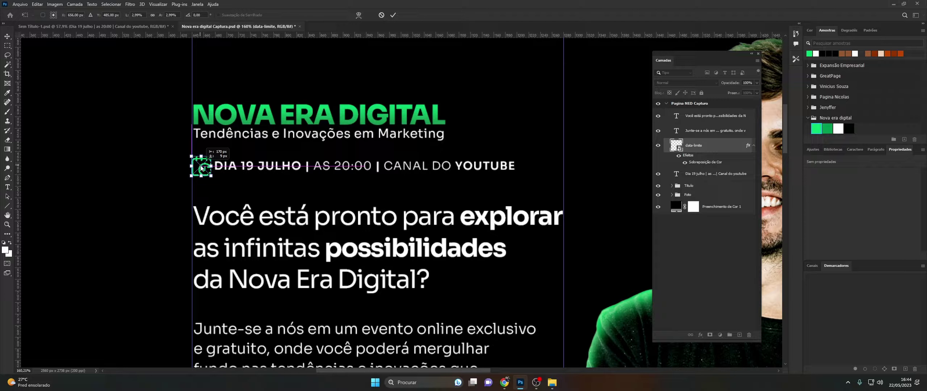
{"action": "left_click_drag", "start_coordinate": [211, 176], "coordinate": [207, 175]}
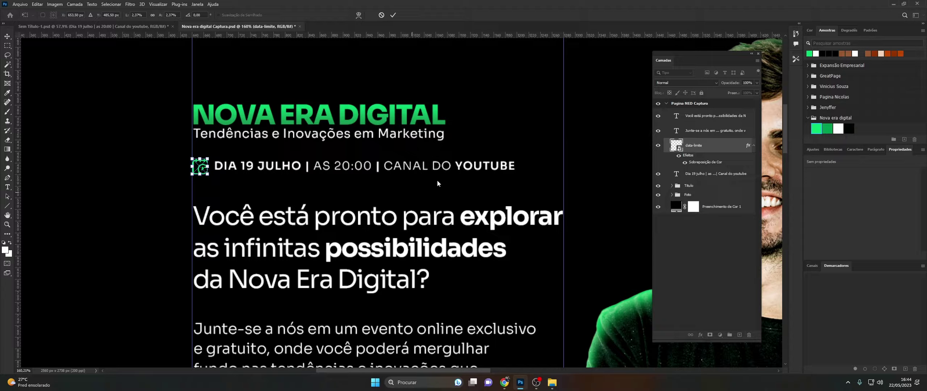
{"action": "key", "text": "Return"}
- Select the 'Junte-se a nós' paragraph layer for transforming
{"action": "left_click", "coordinate": [357, 159]}
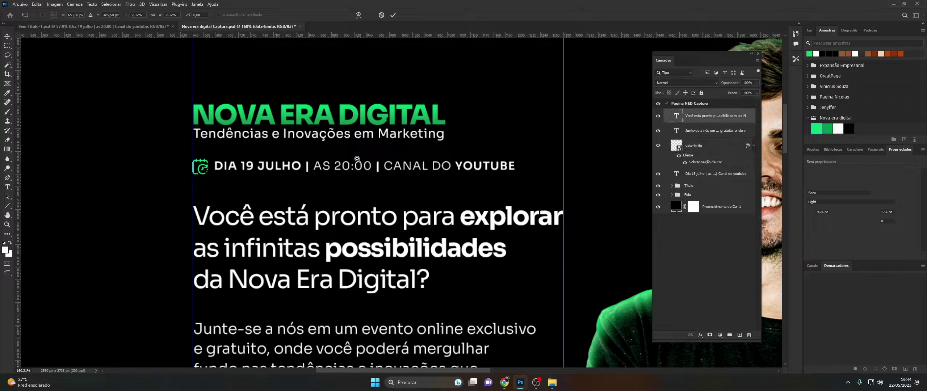
{"action": "key", "text": "alt+bracketleft"}
{"action": "key", "text": "ctrl+t"}
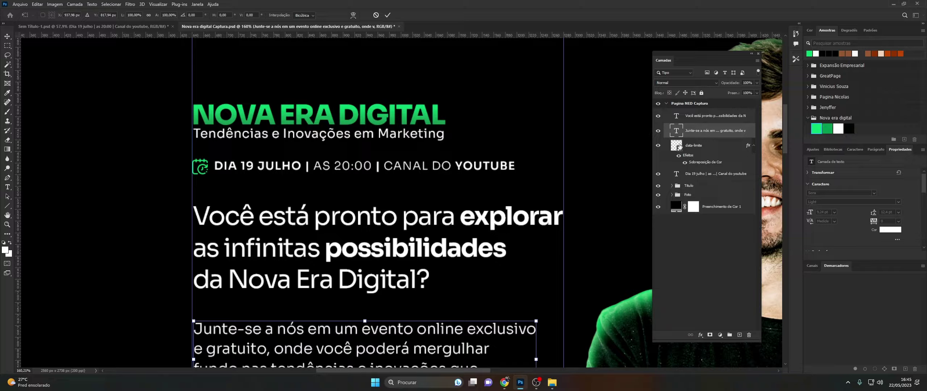
- Move the icon layer below the date line and nudge the date text left and down
{"action": "left_click_drag", "start_coordinate": [676, 145], "coordinate": [676, 169]}
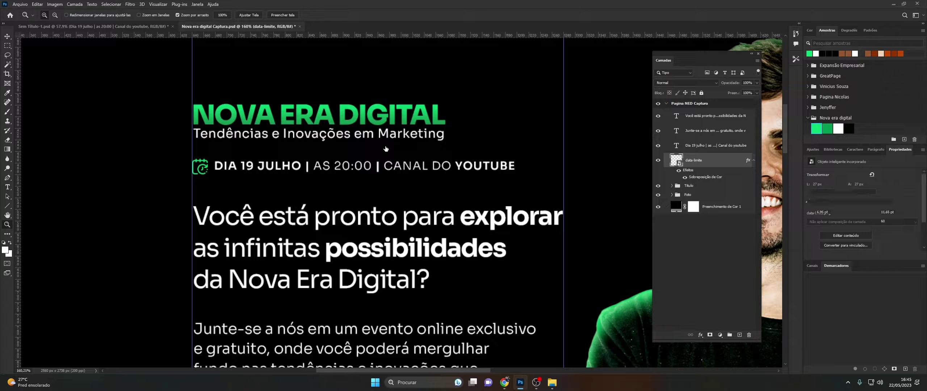
{"action": "key", "text": "alt+bracketright"}
{"action": "key", "text": "ctrl+t"}
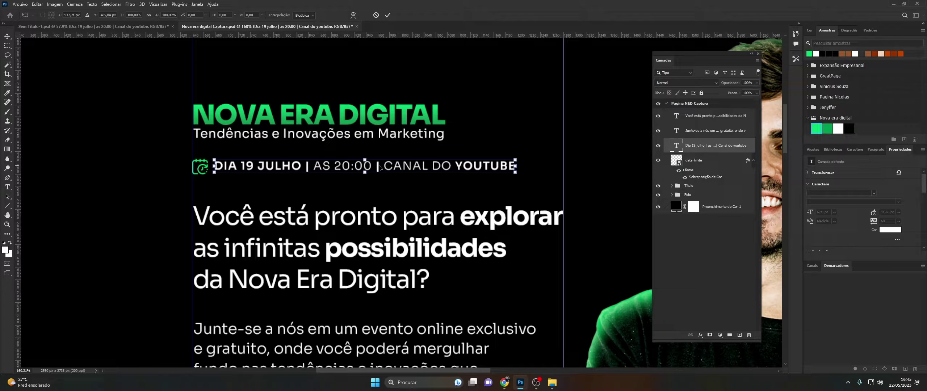
{"action": "key", "text": "Left"}
{"action": "key", "text": "Left"}
{"action": "key", "text": "Down"}
{"action": "key", "text": "Left"}
{"action": "key", "text": "Left"}
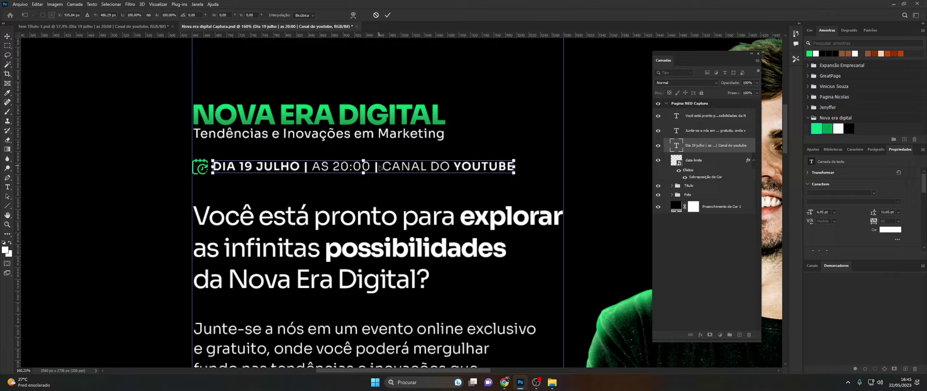
{"action": "key", "text": "Left"}
{"action": "key", "text": "Left"}
{"action": "key", "text": "Down"}
{"action": "key", "text": "Left"}
{"action": "key", "text": "Down"}
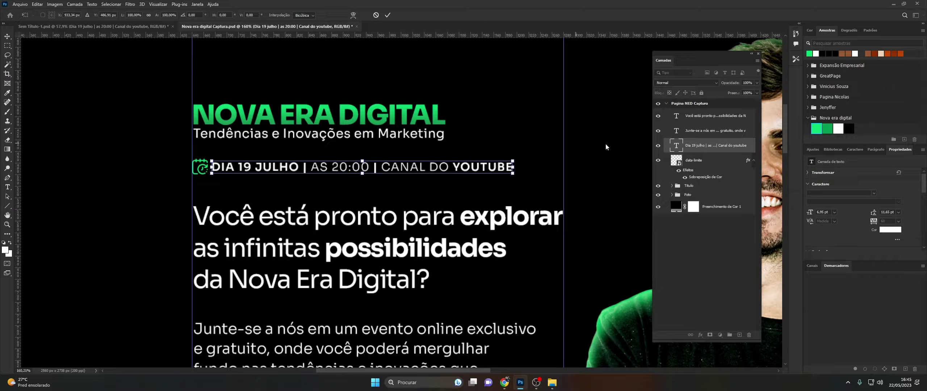
- Set the date line's letter tracking to 0, after trying -40 and -20
{"action": "double_click", "coordinate": [675, 146]}
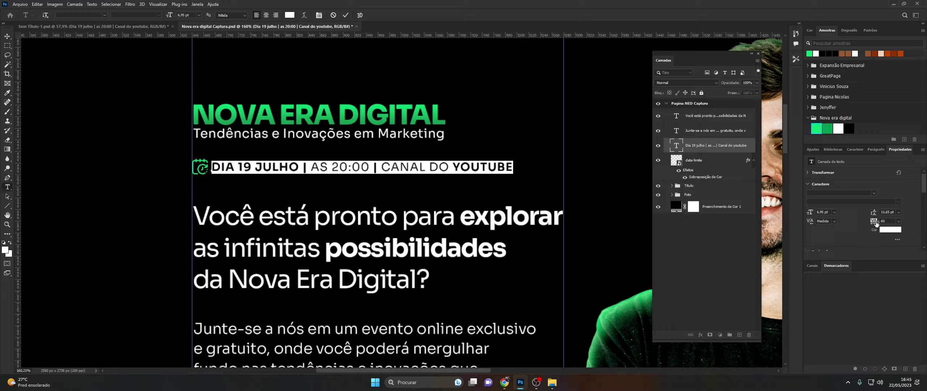
{"action": "left_click_drag", "start_coordinate": [875, 223], "coordinate": [873, 223]}
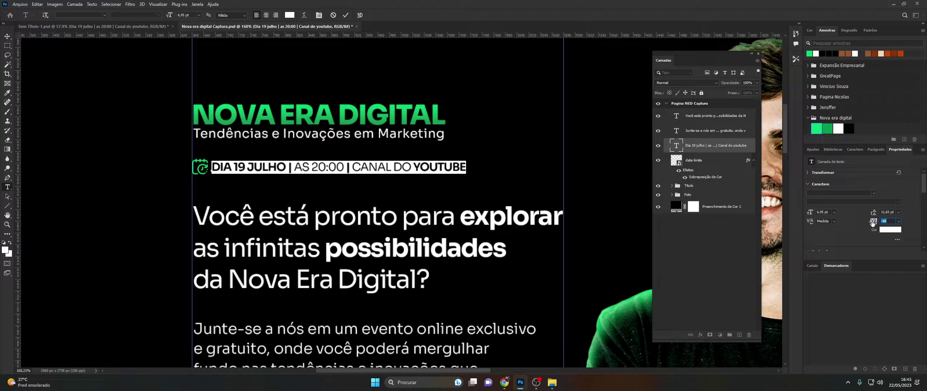
{"action": "key", "text": "Return"}
{"action": "left_click_drag", "start_coordinate": [872, 222], "coordinate": [880, 222]}
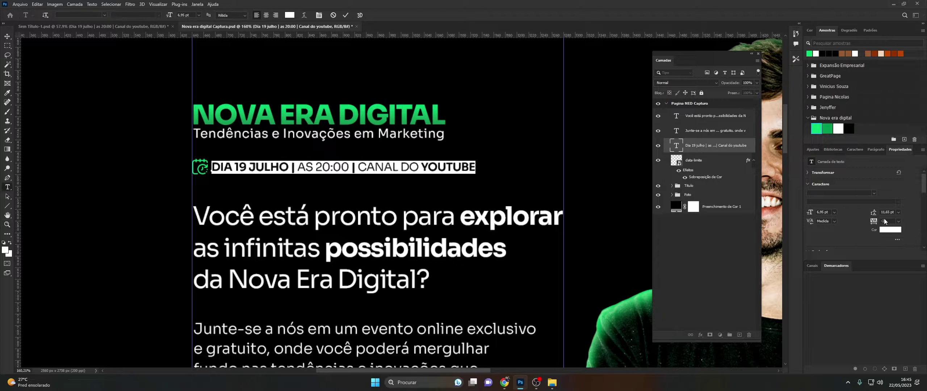
{"action": "type", "text": "0"}
{"action": "key", "text": "Return"}
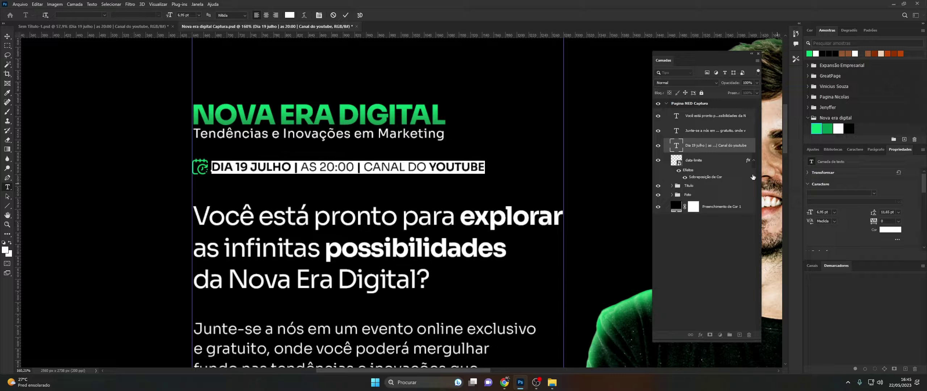
{"action": "key", "text": "Escape"}
{"action": "key", "text": "z"}
{"action": "scroll", "coordinate": [455, 147], "scroll_direction": "down", "scroll_amount": 4}
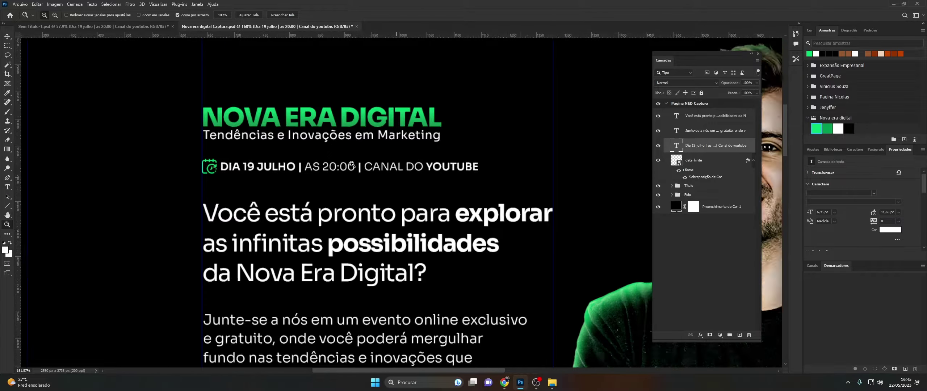
{"action": "scroll", "coordinate": [353, 143], "scroll_direction": "up", "scroll_amount": 2}
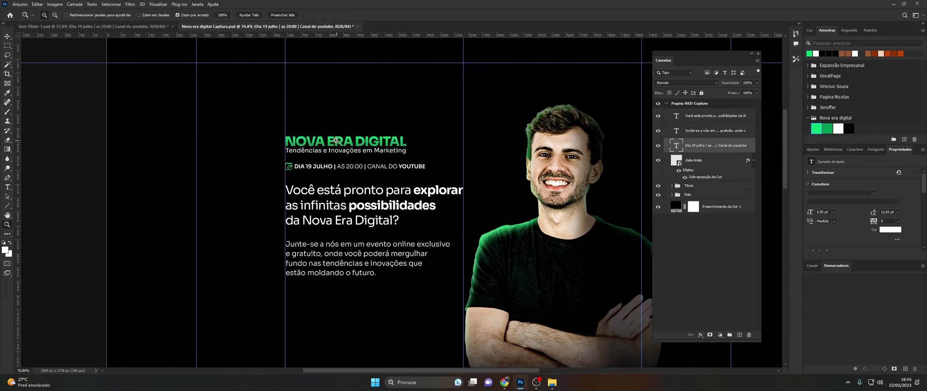
{"action": "left_click", "coordinate": [339, 139]}
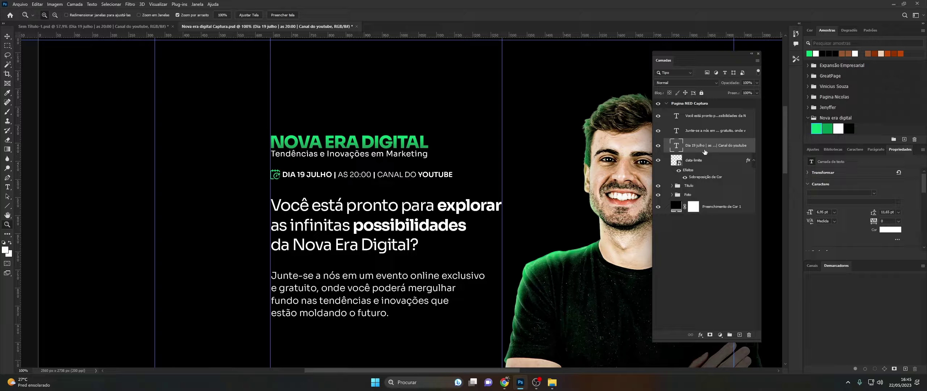
{"action": "left_click", "coordinate": [691, 159]}
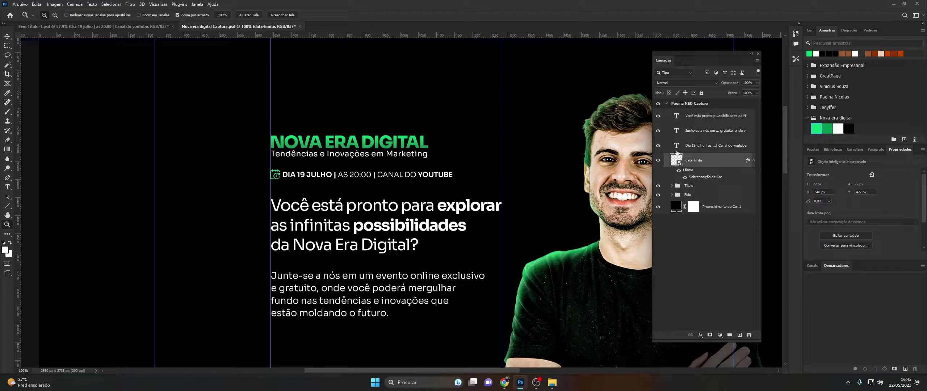
{"action": "scroll", "coordinate": [416, 169], "scroll_direction": "down", "scroll_amount": 3}
{"action": "scroll", "coordinate": [416, 168], "scroll_direction": "down", "scroll_amount": 3}
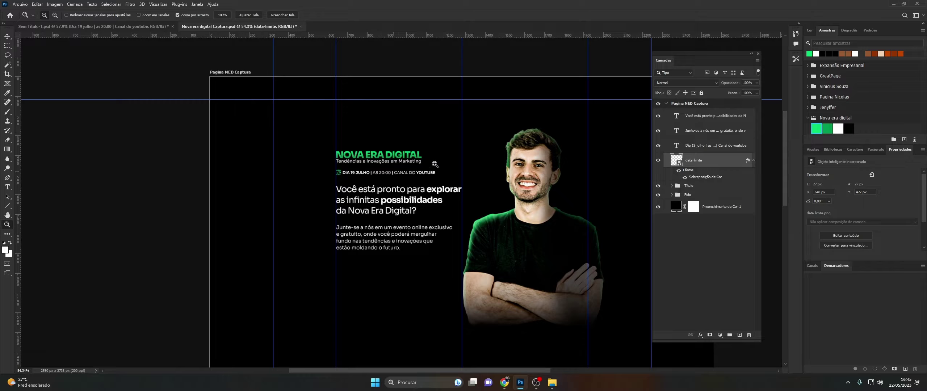
{"action": "scroll", "coordinate": [435, 164], "scroll_direction": "up", "scroll_amount": 2}
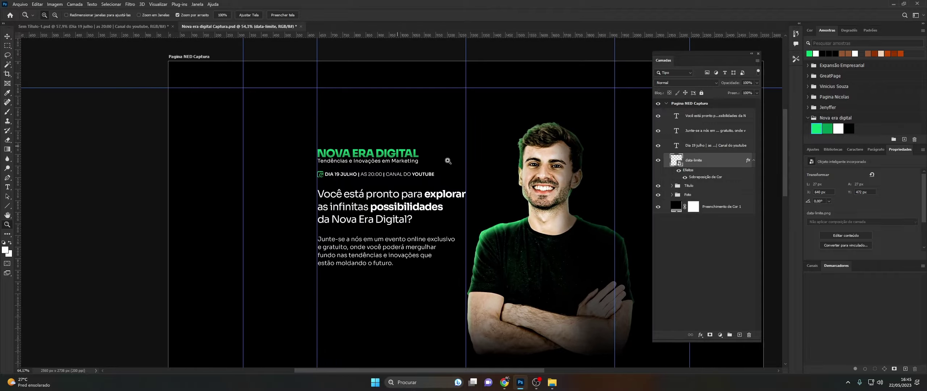
{"action": "left_click", "coordinate": [705, 149]}
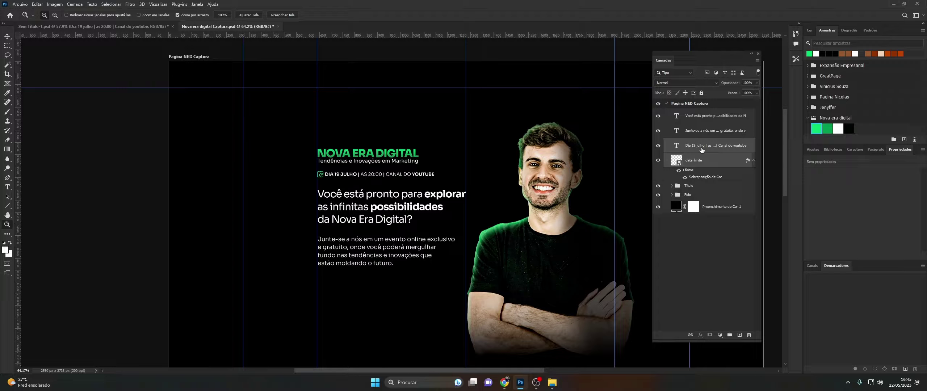
- Group the calendar icon and date line into a group named 'Data'
{"action": "key", "text": "ctrl+g"}
{"action": "double_click", "coordinate": [693, 144]}
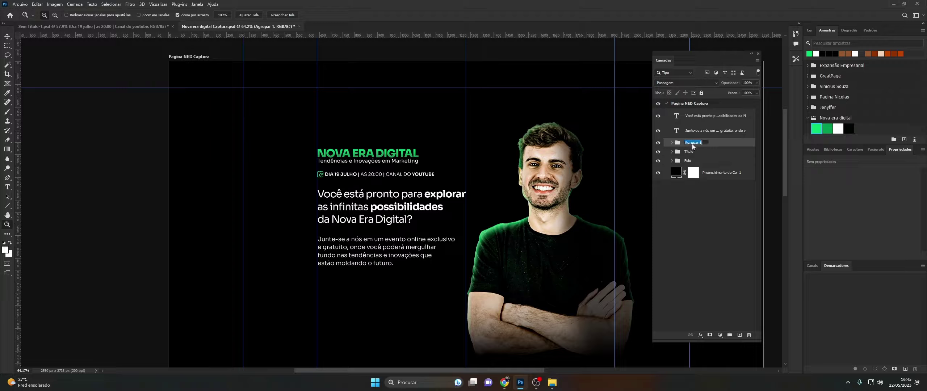
{"action": "type", "text": "Data"}
{"action": "key", "text": "Return"}
- Nudge the 'Junte-se a nós' paragraph up closer to the headline
{"action": "left_click", "coordinate": [692, 154]}
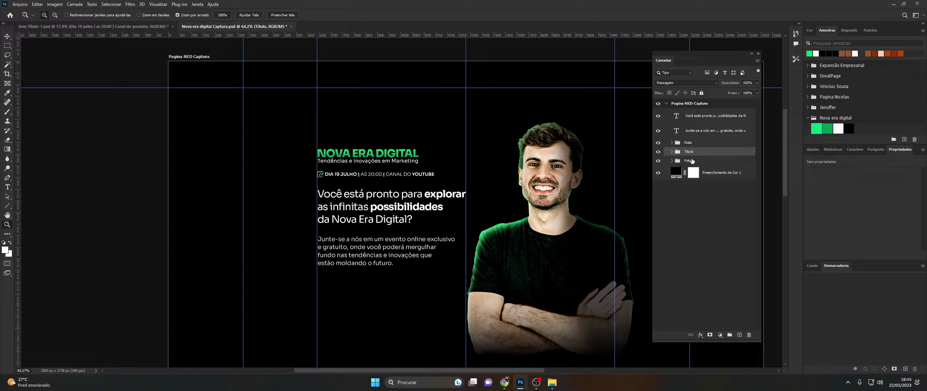
{"action": "left_click", "coordinate": [697, 117]}
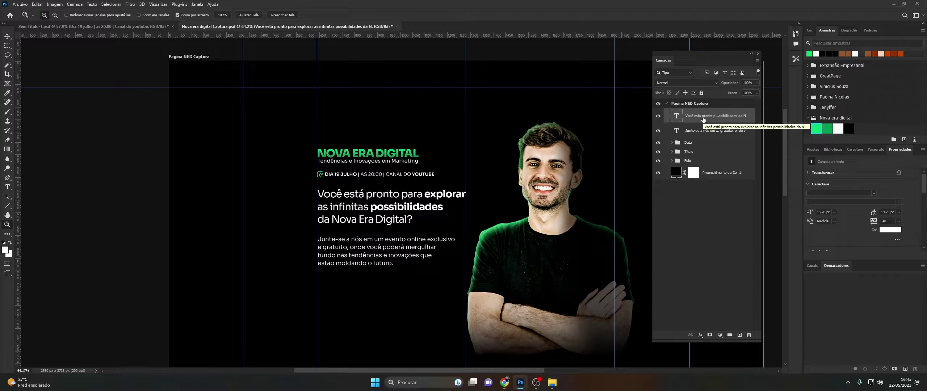
{"action": "left_click", "coordinate": [691, 133], "text": "shift"}
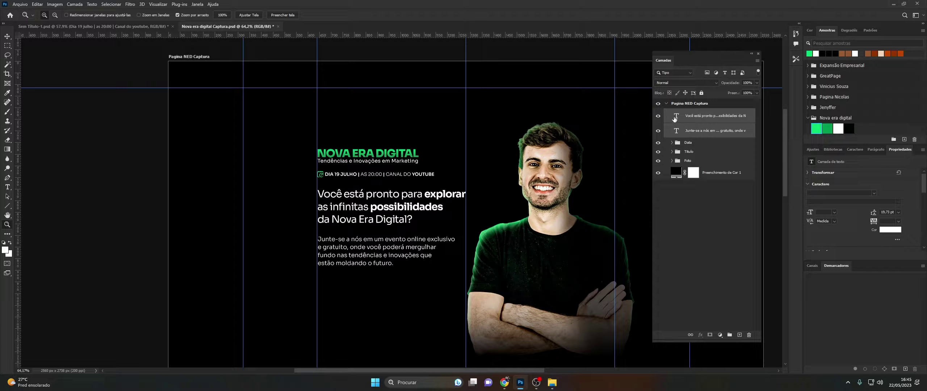
{"action": "left_click", "coordinate": [675, 130]}
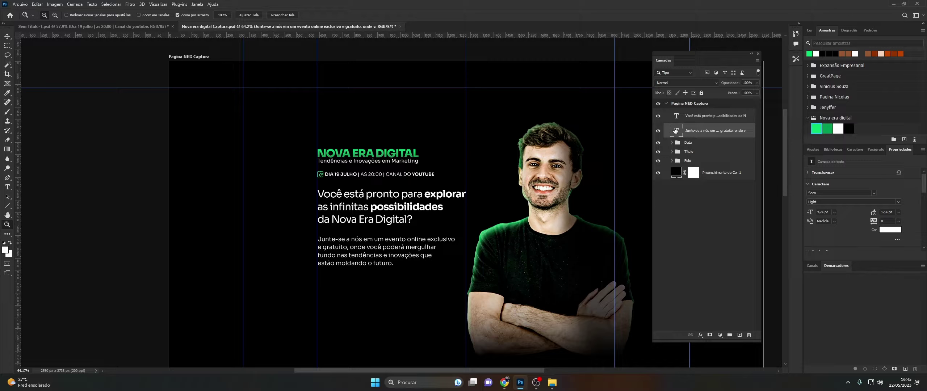
{"action": "key", "text": "ctrl+t"}
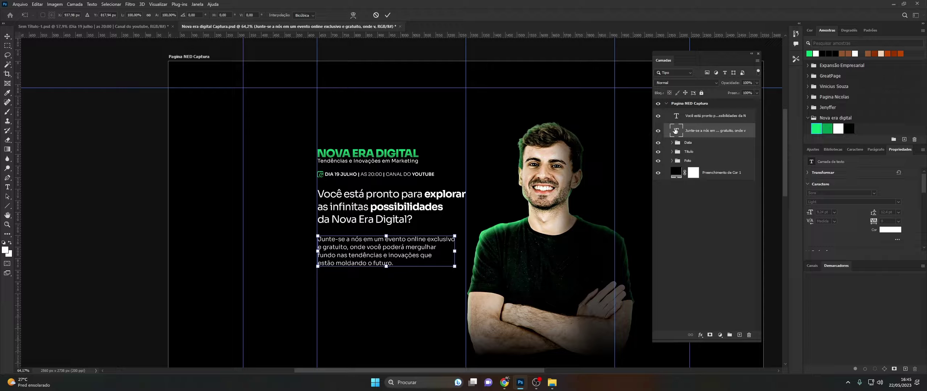
{"action": "key", "text": "shift+Up"}
{"action": "key", "text": "shift+Up"}
{"action": "key", "text": "shift+Up"}
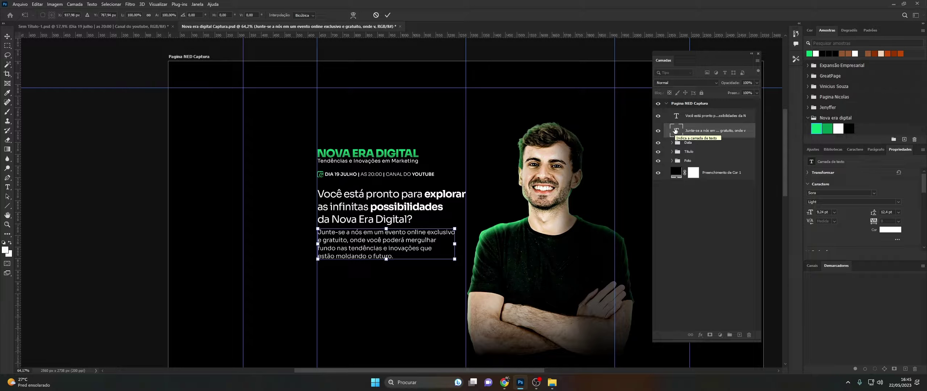
{"action": "key", "text": "Up"}
{"action": "key", "text": "Return"}
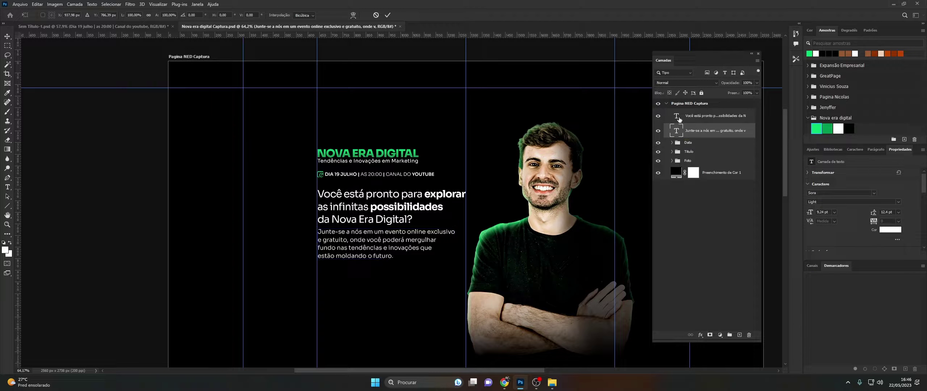
- Group the 'Você está pronto' headline and paragraph into a group named 'Titulo'
{"action": "left_click", "coordinate": [691, 116], "text": "shift"}
{"action": "key", "text": "ctrl+g"}
{"action": "double_click", "coordinate": [691, 112]}
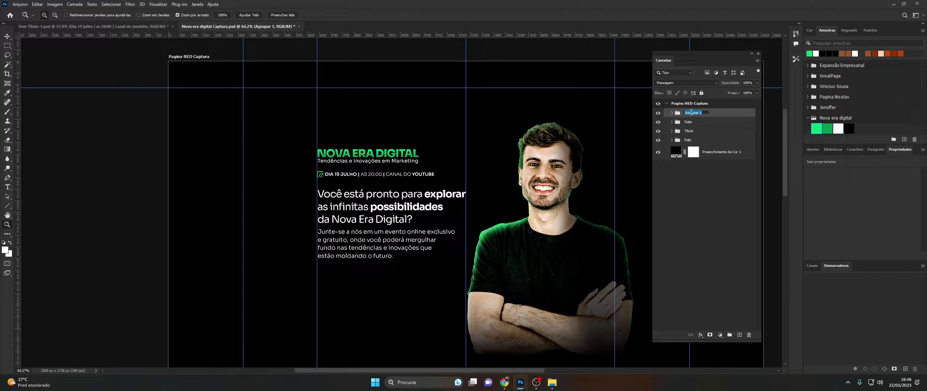
{"action": "type", "text": "Titulo"}
{"action": "key", "text": "Return"}
- Rename the old title group to 'Logo' and select the Titulo, Data and Logo groups
{"action": "double_click", "coordinate": [689, 130]}
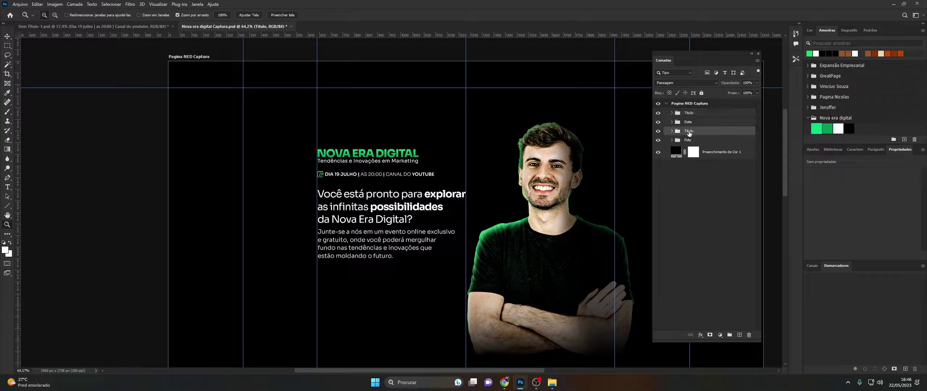
{"action": "type", "text": "Logo"}
{"action": "key", "text": "Return"}
{"action": "left_click", "coordinate": [696, 115], "text": "shift"}
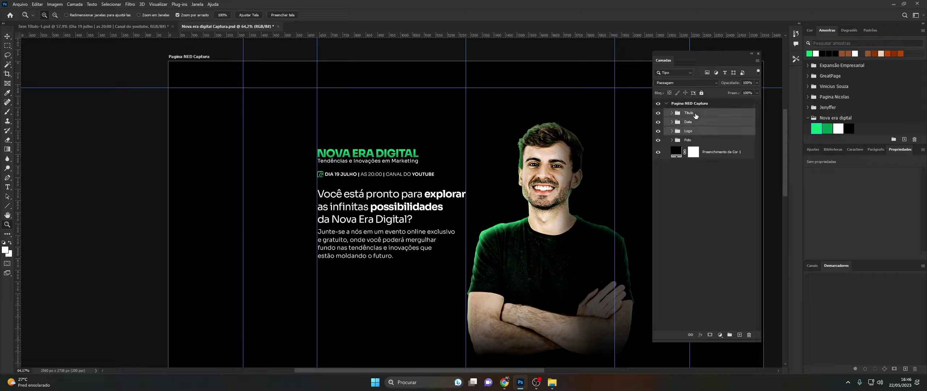
- Distribute vertical spacing evenly across the Titulo, Data and Logo groups, then hide the guides
{"action": "left_click", "coordinate": [7, 36]}
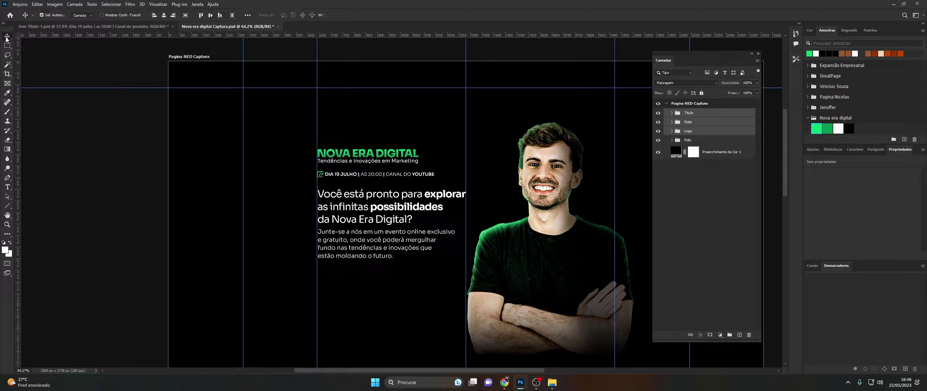
{"action": "left_click", "coordinate": [247, 15]}
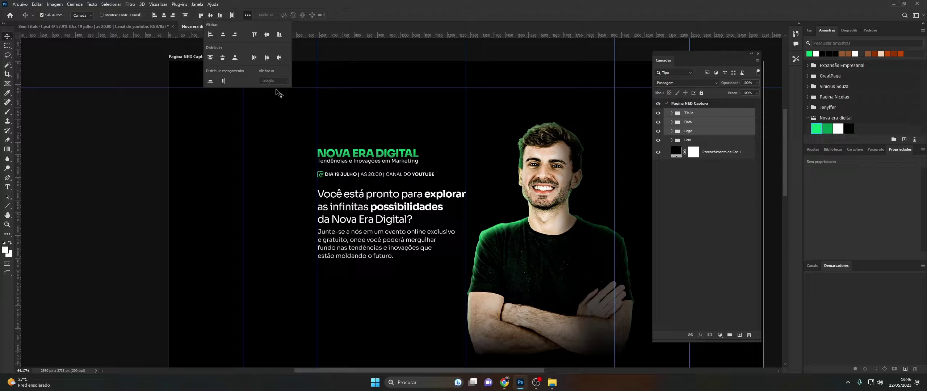
{"action": "left_click", "coordinate": [210, 81]}
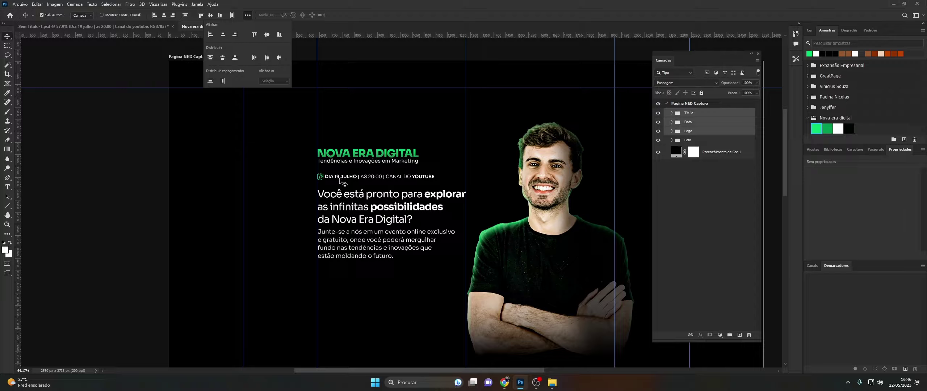
{"action": "left_click", "coordinate": [701, 114]}
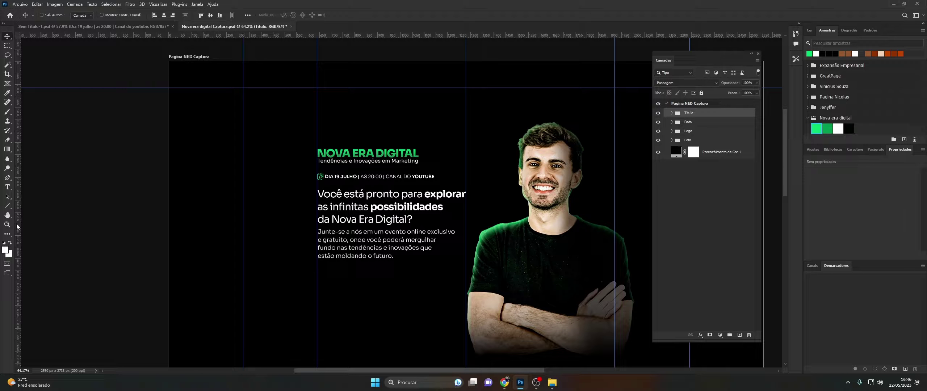
{"action": "key", "text": "ctrl+h"}
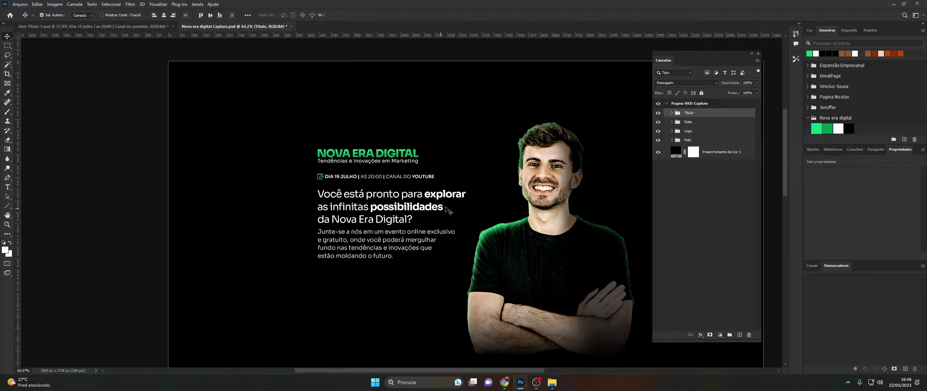
- Turn 'explorar as infinitas possibilidades' in the headline question green
{"action": "left_click", "coordinate": [671, 113]}
{"action": "double_click", "coordinate": [682, 125]}
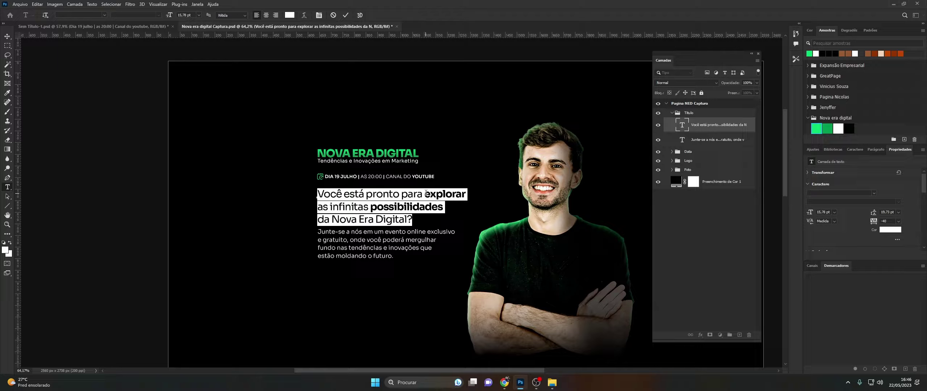
{"action": "left_click_drag", "start_coordinate": [424, 193], "coordinate": [443, 206]}
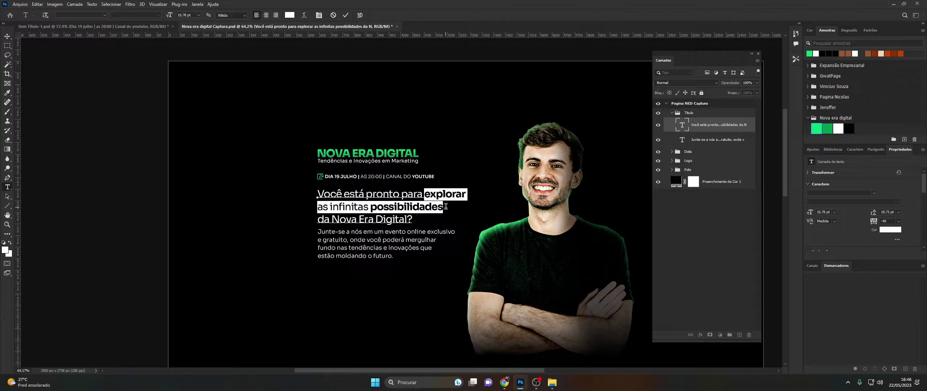
{"action": "left_click", "coordinate": [817, 131]}
{"action": "left_click", "coordinate": [681, 126]}
{"action": "key", "text": "v"}
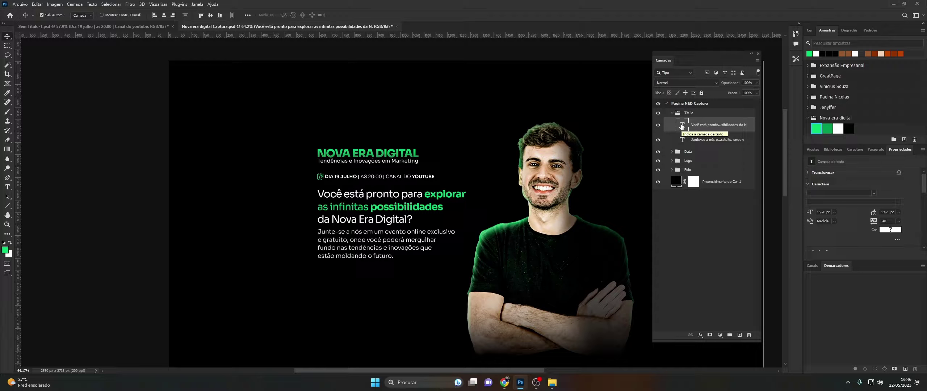
- Toggle the guides and zoom in on the text beside the photo to review the layout
{"action": "scroll", "coordinate": [395, 216], "scroll_direction": "down", "scroll_amount": 1}
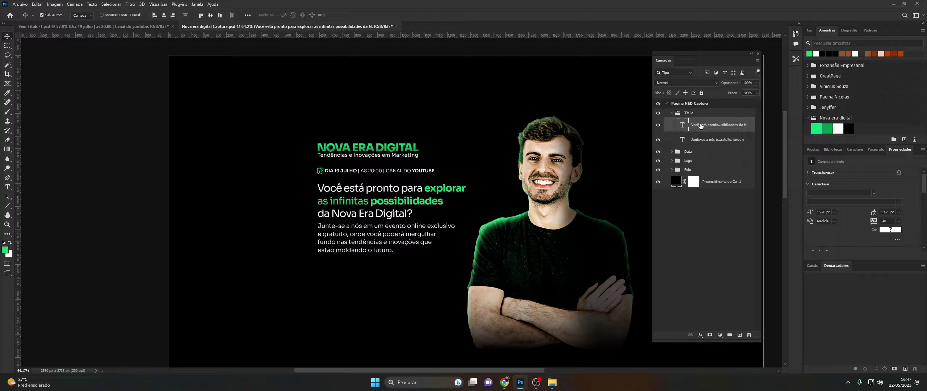
{"action": "key", "text": "ctrl+h"}
{"action": "scroll", "coordinate": [363, 217], "scroll_direction": "up", "scroll_amount": 3}
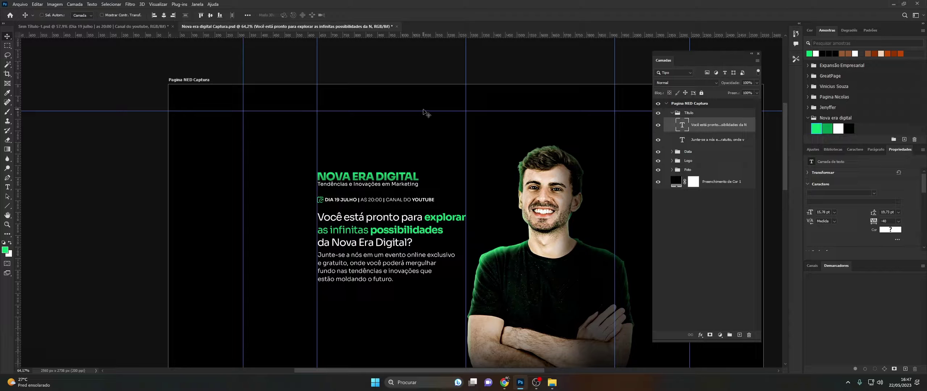
{"action": "key", "text": "ctrl+semicolon"}
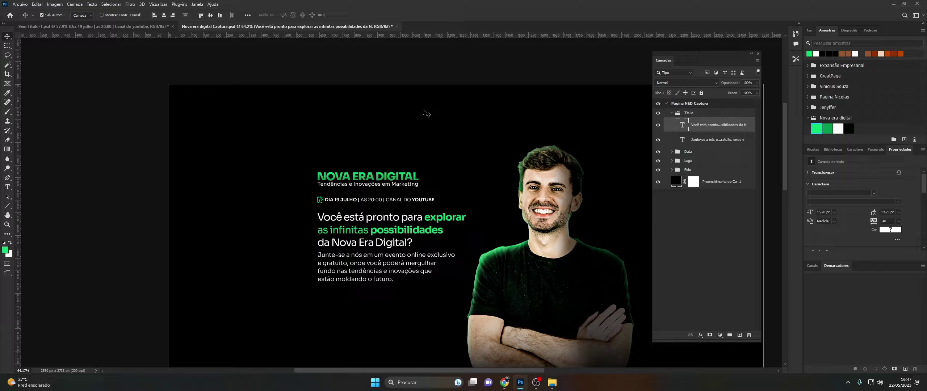
{"action": "key", "text": "ctrl+h"}
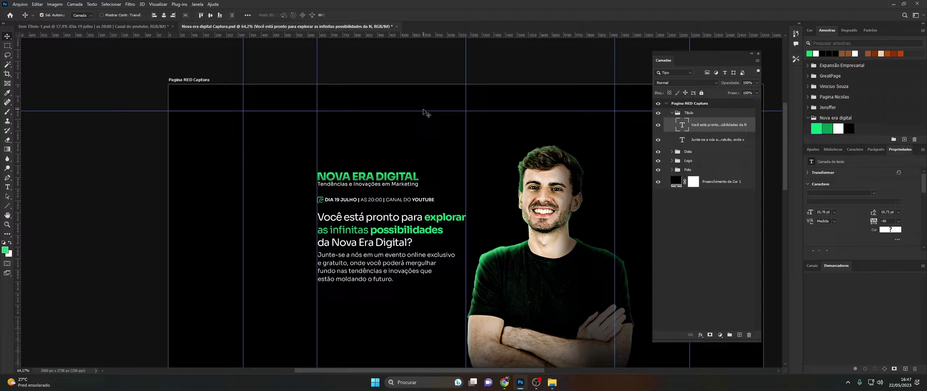
{"action": "left_click", "coordinate": [6, 224]}
{"action": "left_click", "coordinate": [310, 172], "text": "alt"}
{"action": "left_click", "coordinate": [402, 223]}
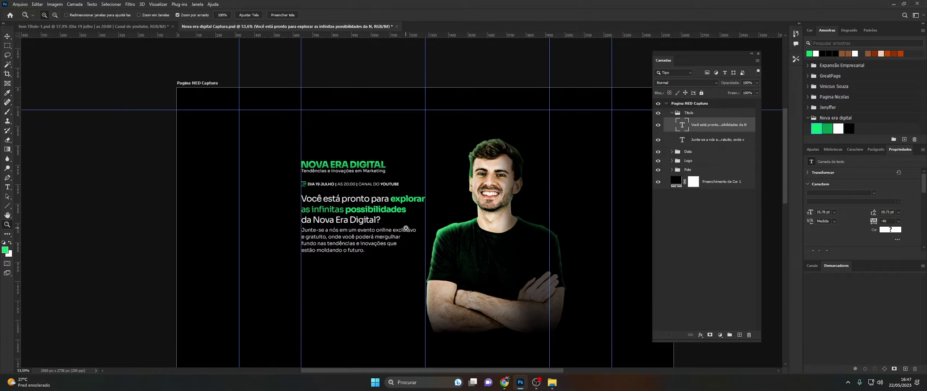
{"action": "scroll", "coordinate": [406, 229], "scroll_direction": "down", "scroll_amount": 1}
{"action": "scroll", "coordinate": [399, 215], "scroll_direction": "down", "scroll_amount": 1}
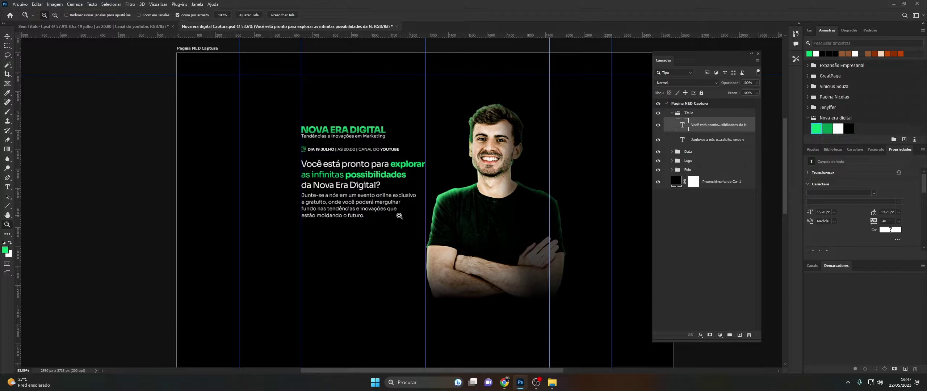
{"action": "left_click_drag", "start_coordinate": [402, 182], "coordinate": [424, 175]}
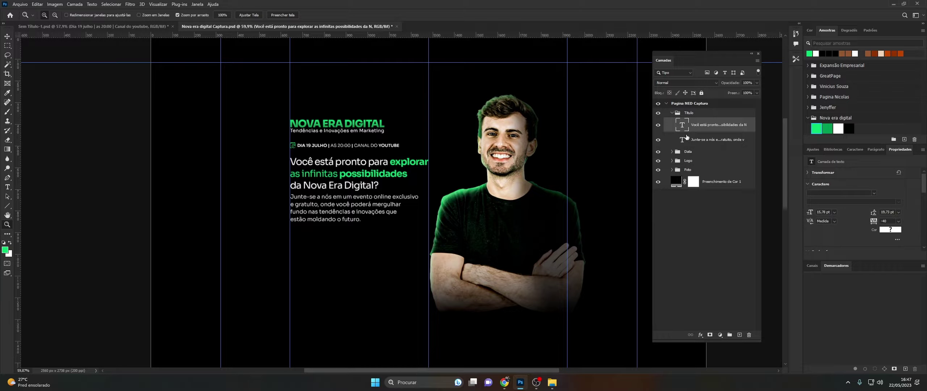
- Set the 'Junte-se a nós' paragraph to 8 pt and join its first two lines
{"action": "double_click", "coordinate": [682, 139]}
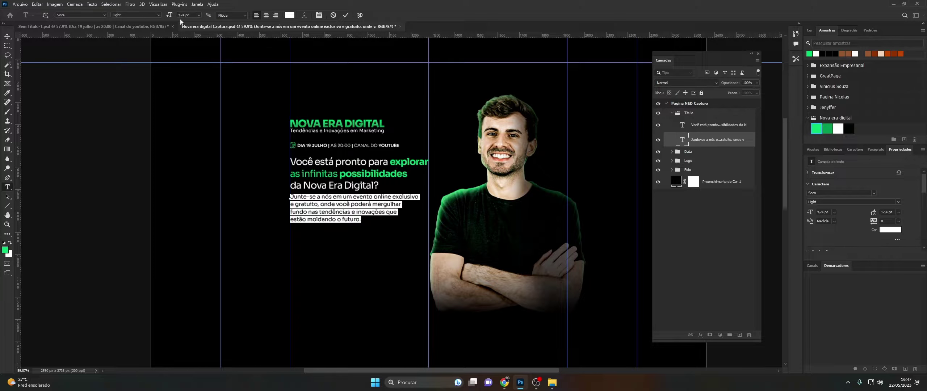
{"action": "left_click_drag", "start_coordinate": [173, 16], "coordinate": [170, 17]}
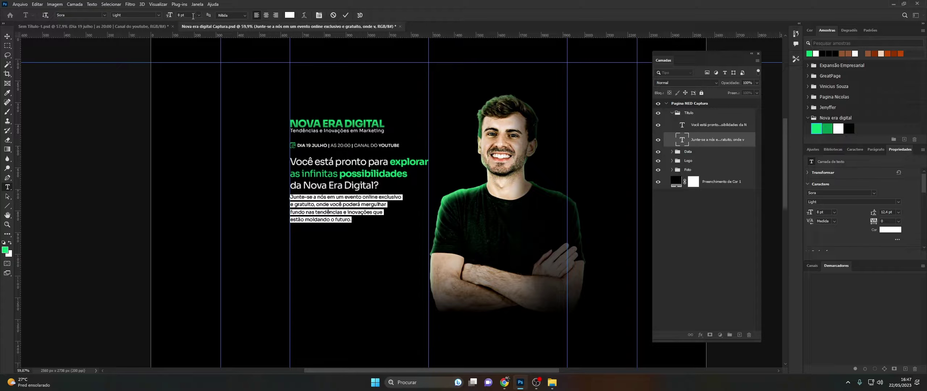
{"action": "left_click", "coordinate": [289, 200]}
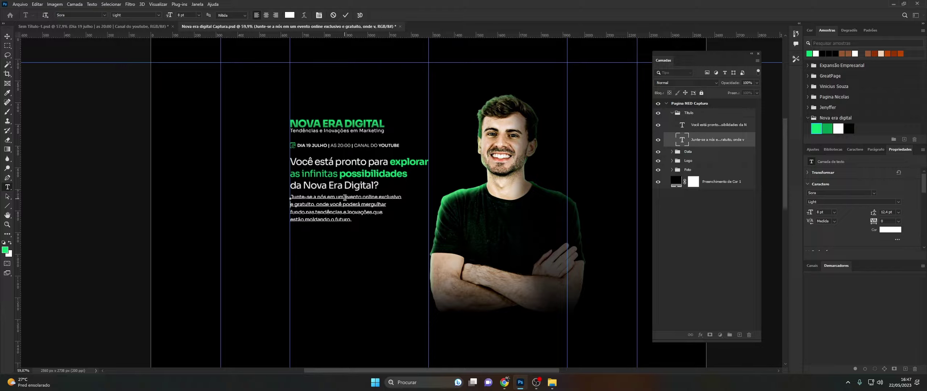
{"action": "key", "text": "BackSpace"}
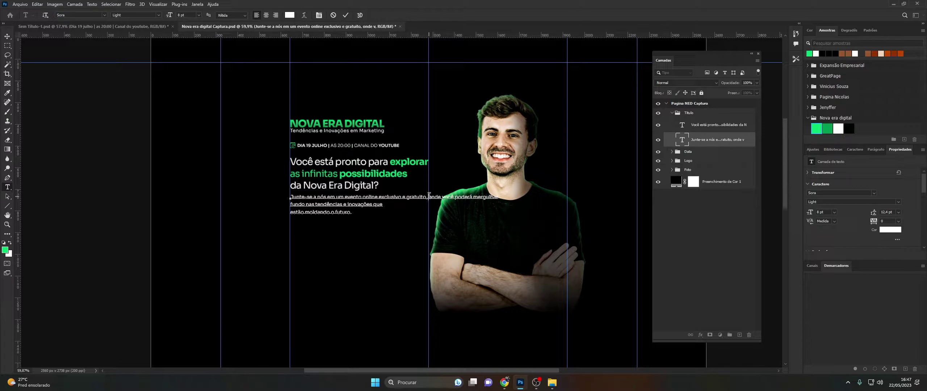
- Reflow the paragraph with line breaks after 'gratuito,' and 'tendências', then commit
{"action": "key", "text": "Return"}
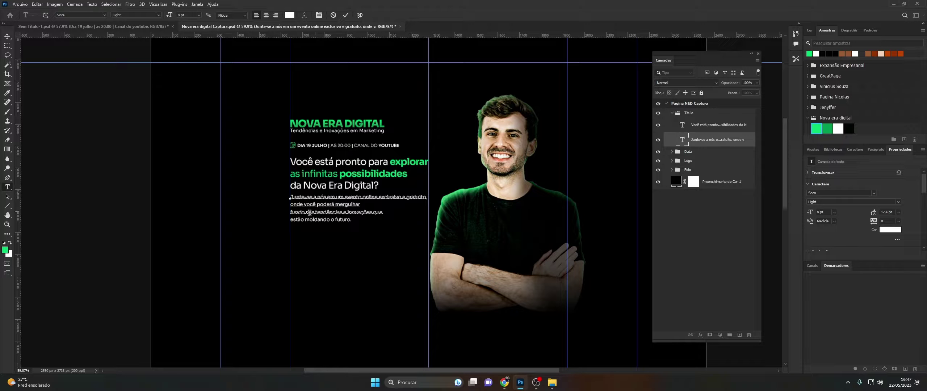
{"action": "key", "text": "Delete"}
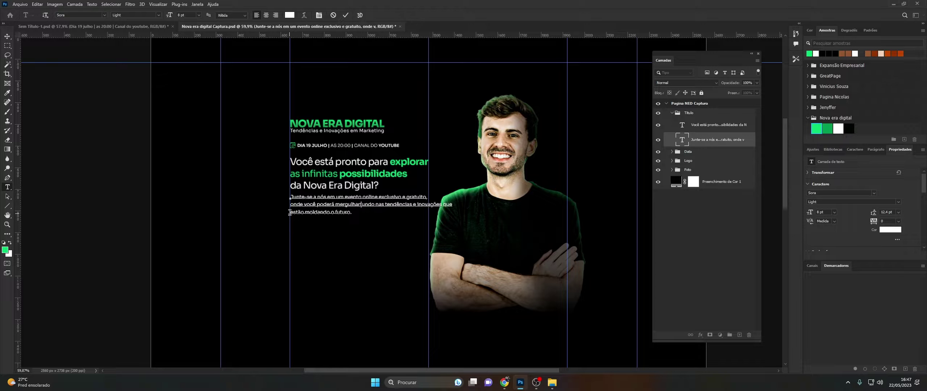
{"action": "left_click", "coordinate": [415, 204]}
{"action": "key", "text": "Return"}
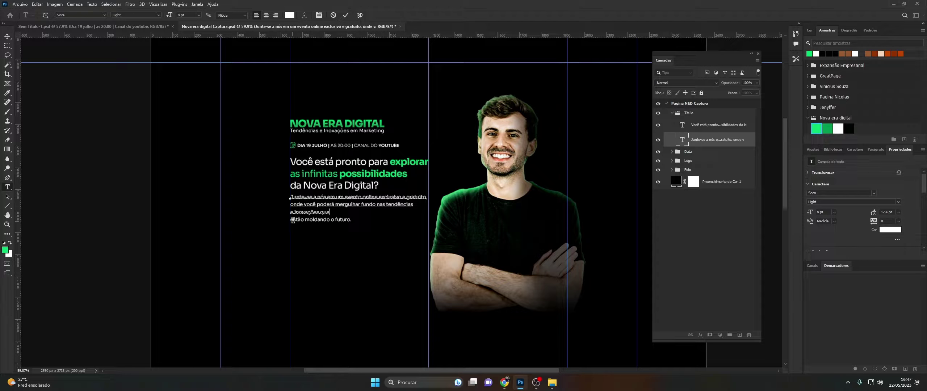
{"action": "key", "text": "Delete"}
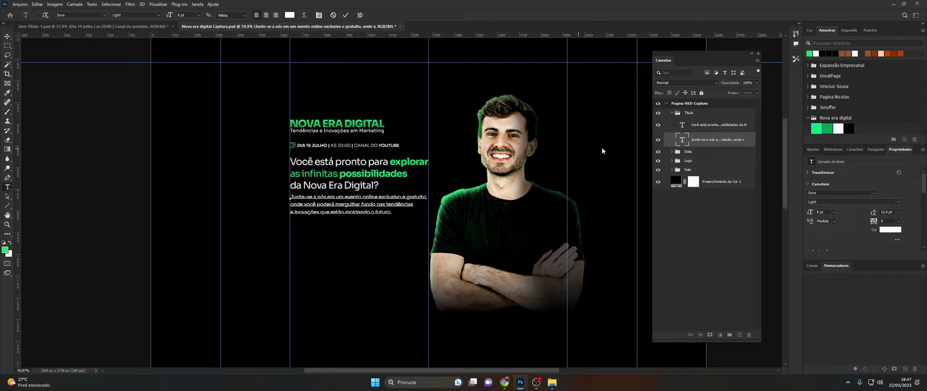
{"action": "key", "text": "ctrl+Return"}
- Zoom in on the three-line 8 pt paragraph and put it into Free Transform
{"action": "key", "text": "z"}
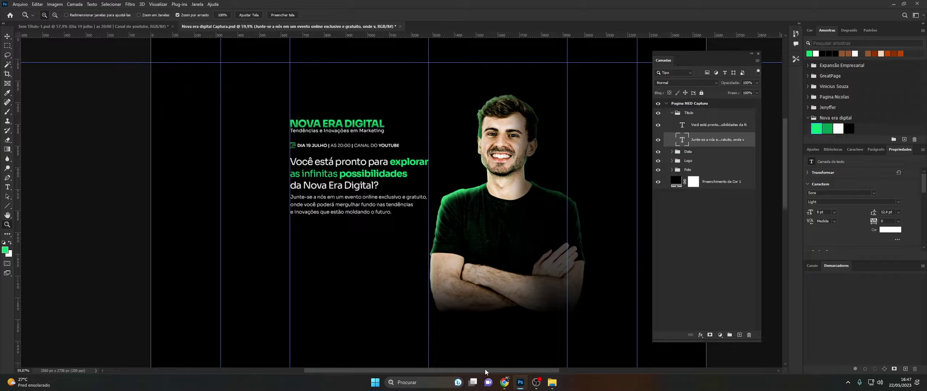
{"action": "left_click_drag", "start_coordinate": [485, 369], "coordinate": [506, 369]}
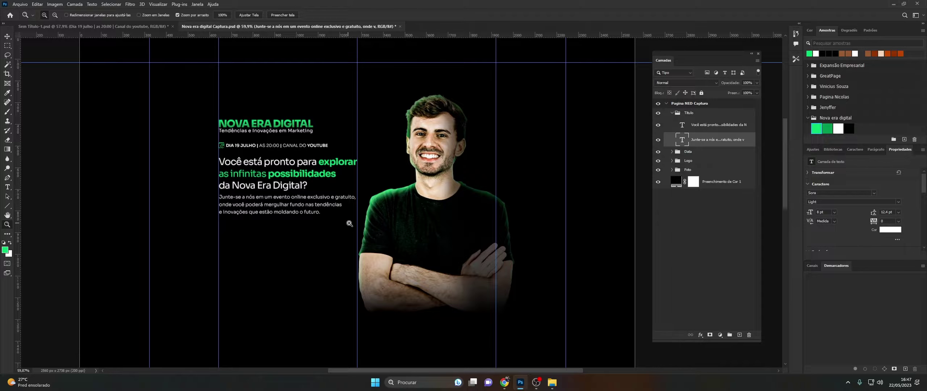
{"action": "left_click", "coordinate": [325, 219]}
{"action": "left_click_drag", "start_coordinate": [324, 220], "coordinate": [339, 217]}
{"action": "scroll", "coordinate": [343, 230], "scroll_direction": "up", "scroll_amount": 3}
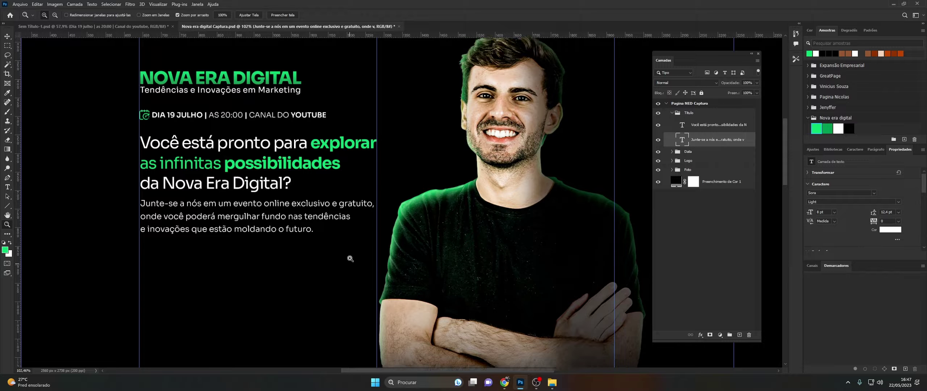
{"action": "scroll", "coordinate": [350, 259], "scroll_direction": "up", "scroll_amount": 1}
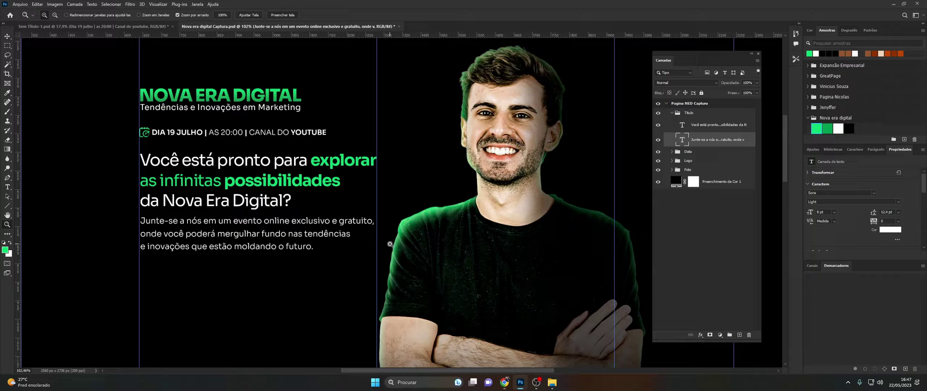
{"action": "left_click_drag", "start_coordinate": [474, 221], "coordinate": [453, 225]}
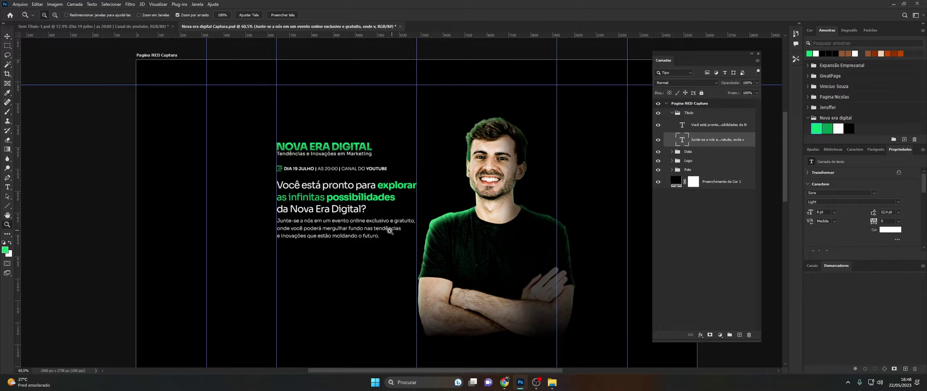
{"action": "left_click_drag", "start_coordinate": [393, 231], "coordinate": [409, 231]}
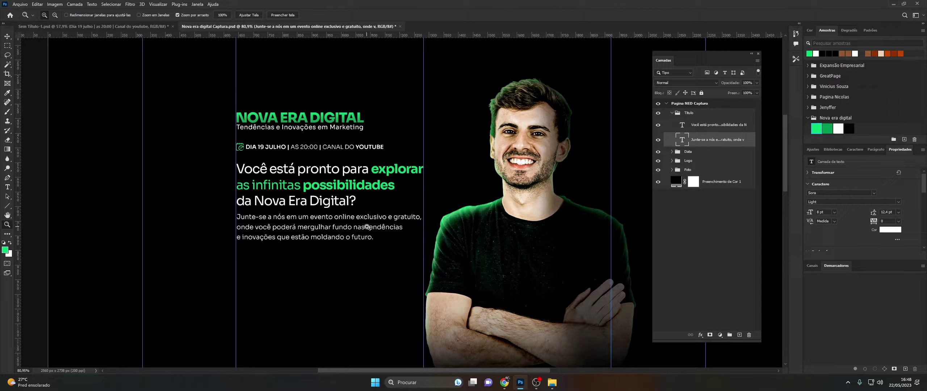
{"action": "mouse_move", "coordinate": [367, 227]}
{"action": "left_mouse_down"}
{"action": "mouse_move", "coordinate": [393, 222]}
{"action": "mouse_move", "coordinate": [390, 215]}
{"action": "left_mouse_up"}
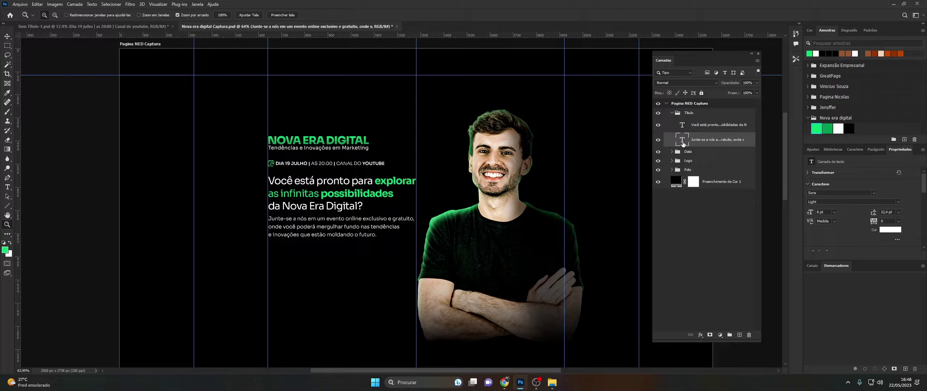
{"action": "key", "text": "ctrl+t"}
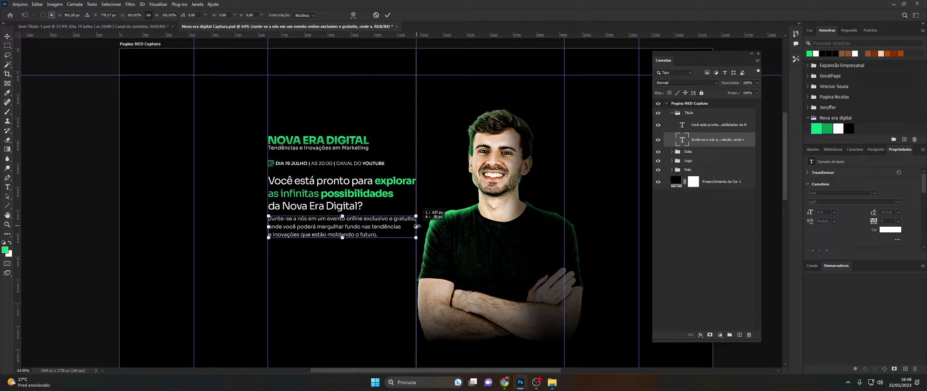
- Widen the body paragraph slightly and apply the resize
{"action": "left_click_drag", "start_coordinate": [415, 227], "coordinate": [416, 226]}
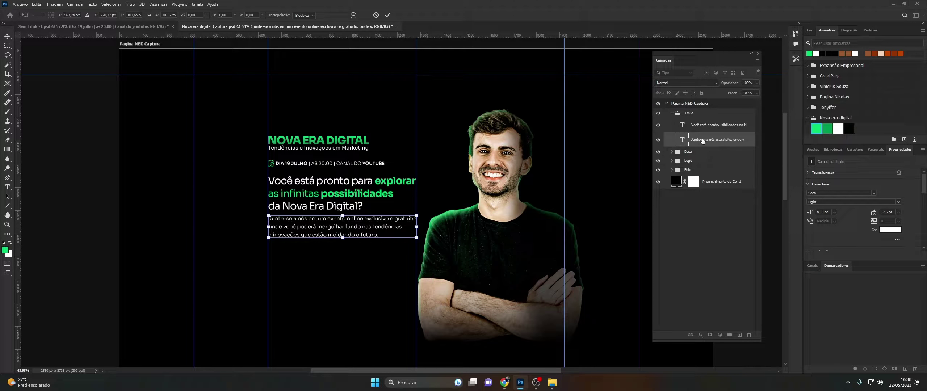
{"action": "key", "text": "Return"}
{"action": "key", "text": "z"}
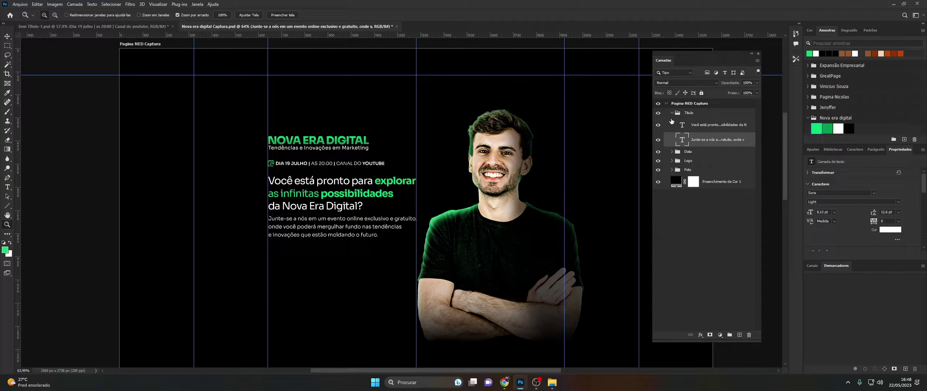
- Nudge the NOVA ERA DIGITAL title and the date line up one step each
{"action": "left_click", "coordinate": [671, 113]}
{"action": "left_click", "coordinate": [684, 123]}
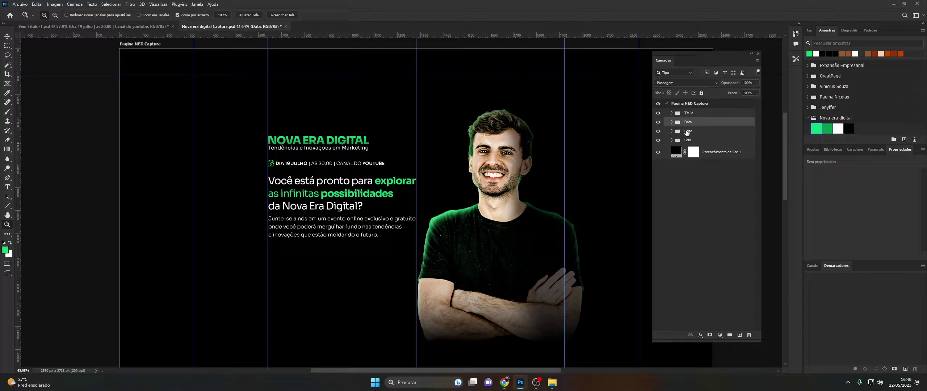
{"action": "left_click", "coordinate": [687, 132]}
{"action": "key", "text": "ctrl+t"}
{"action": "key", "text": "Up"}
{"action": "key", "text": "Up"}
{"action": "key", "text": "Up"}
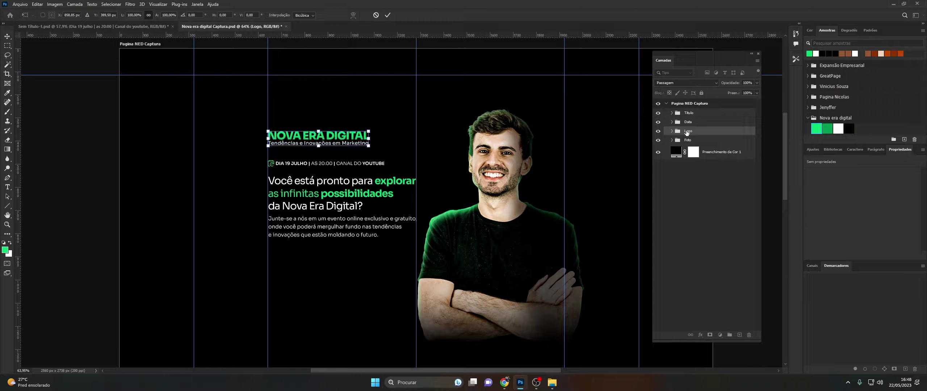
{"action": "key", "text": "Return"}
{"action": "key", "text": "alt+bracketright"}
{"action": "key", "text": "ctrl+t"}
{"action": "key", "text": "Up"}
{"action": "key", "text": "Up"}
{"action": "key", "text": "Up"}
{"action": "key", "text": "Up"}
{"action": "key", "text": "Up"}
{"action": "key", "text": "Up"}
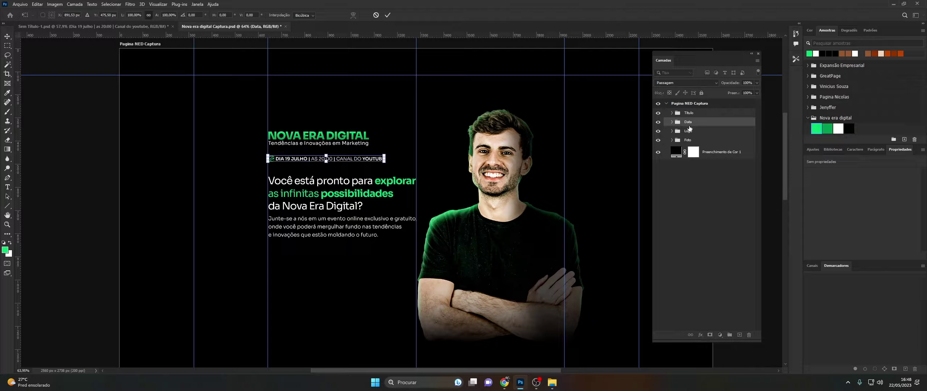
{"action": "key", "text": "Return"}
- Nudge the Logo group further up, then select the Titulo and Logo groups
{"action": "key", "text": "z"}
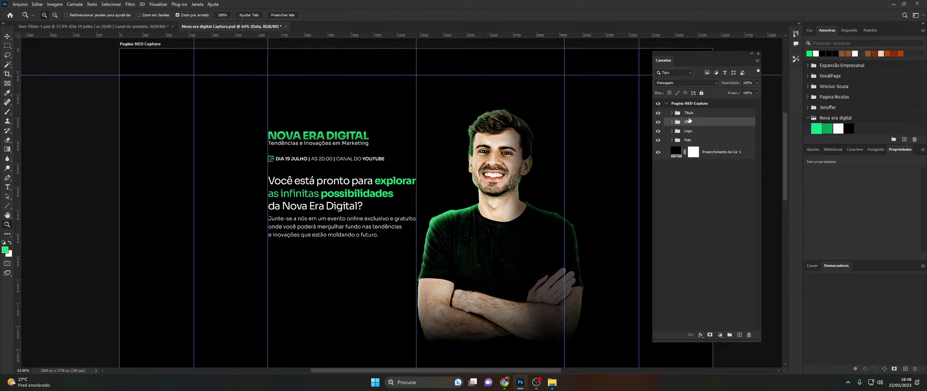
{"action": "left_click", "coordinate": [688, 131]}
{"action": "key", "text": "ctrl+t"}
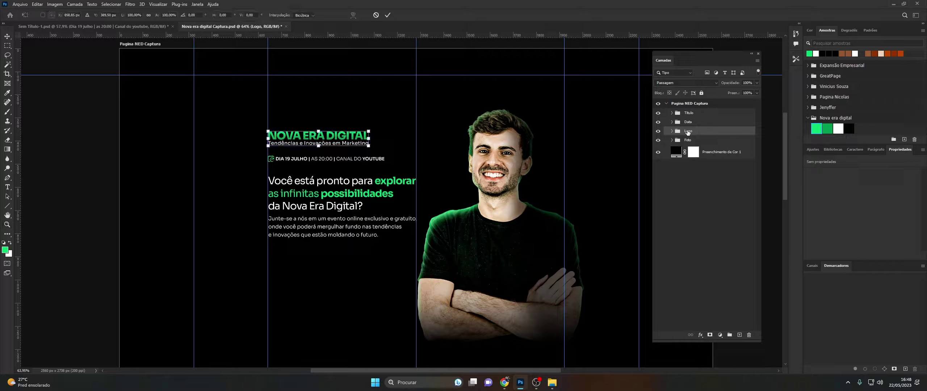
{"action": "key", "text": "Up"}
{"action": "key", "text": "Up"}
{"action": "key", "text": "Up"}
{"action": "key", "text": "Return"}
{"action": "key", "text": "z"}
{"action": "left_click", "coordinate": [698, 113]}
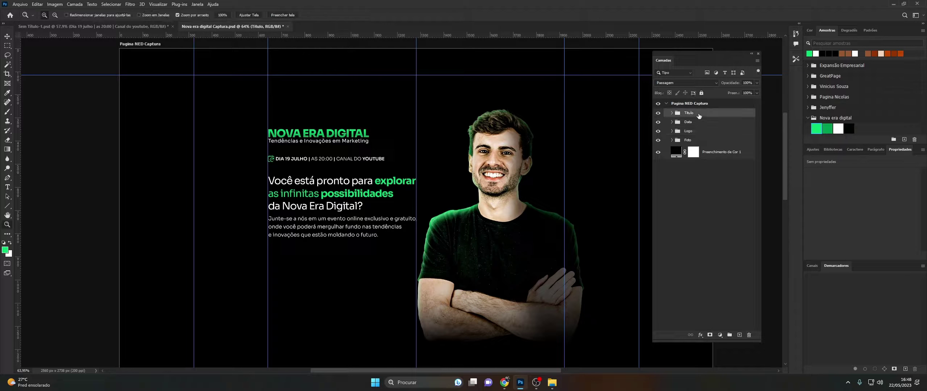
{"action": "key", "text": "ctrl+t"}
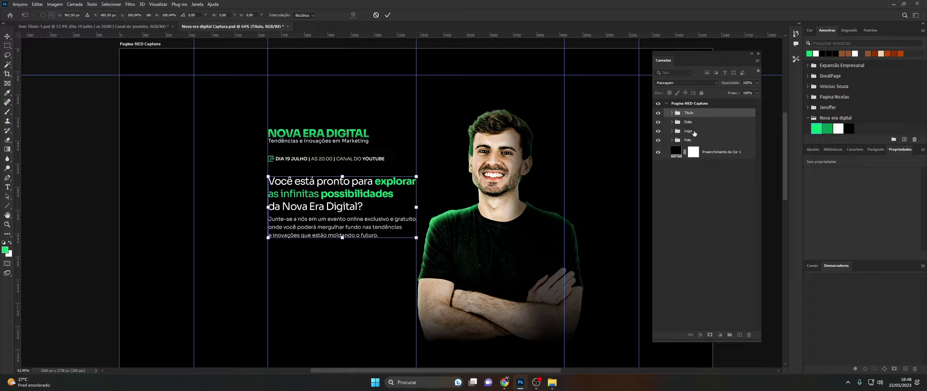
{"action": "left_click", "coordinate": [689, 131]}
- Evenly distribute spacing between the Titulo, Data and Logo groups
{"action": "left_click", "coordinate": [690, 114], "text": "shift"}
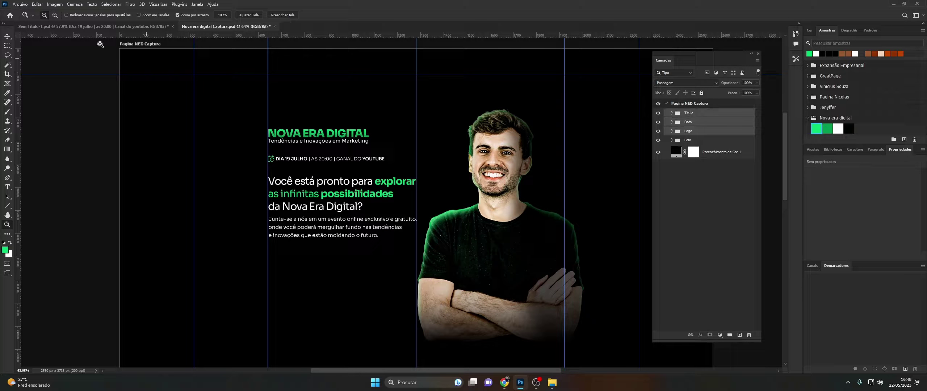
{"action": "left_click", "coordinate": [7, 37]}
{"action": "left_click", "coordinate": [248, 15]}
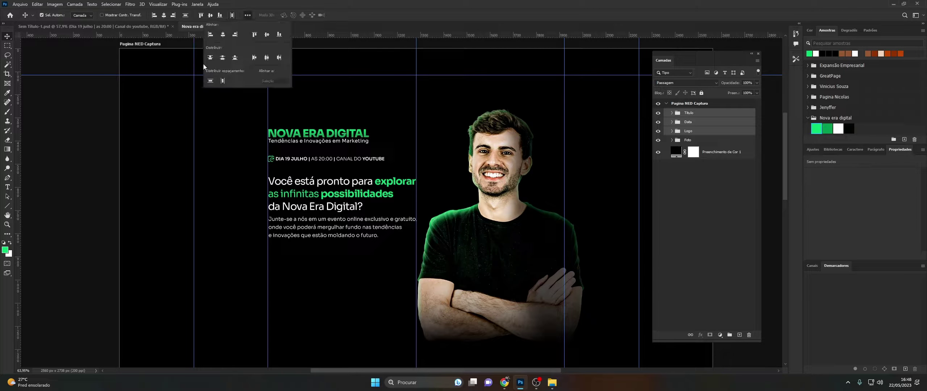
{"action": "left_click", "coordinate": [210, 81]}
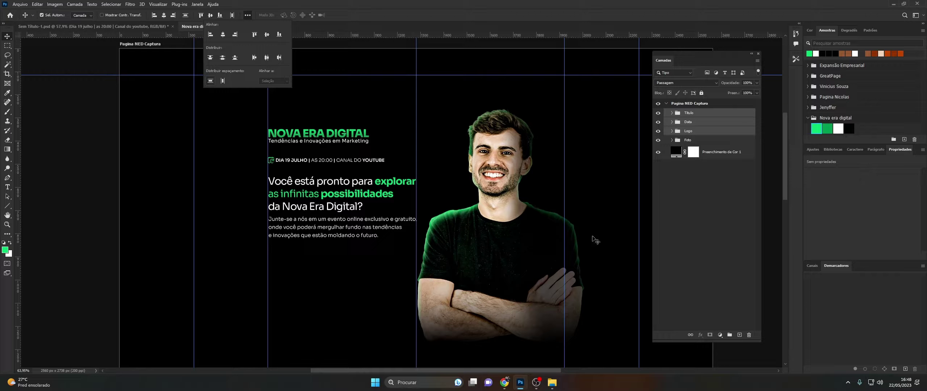
- Nudge the date line up, then shift the Data and Logo groups down
{"action": "left_click", "coordinate": [696, 119]}
{"action": "key", "text": "y"}
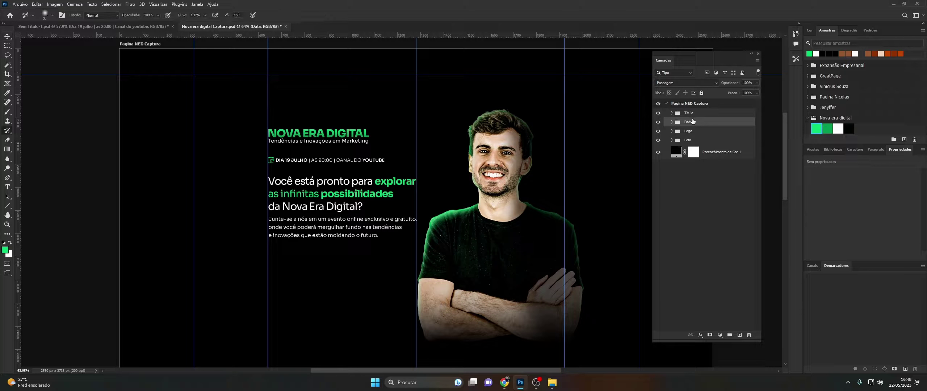
{"action": "key", "text": "ctrl+t"}
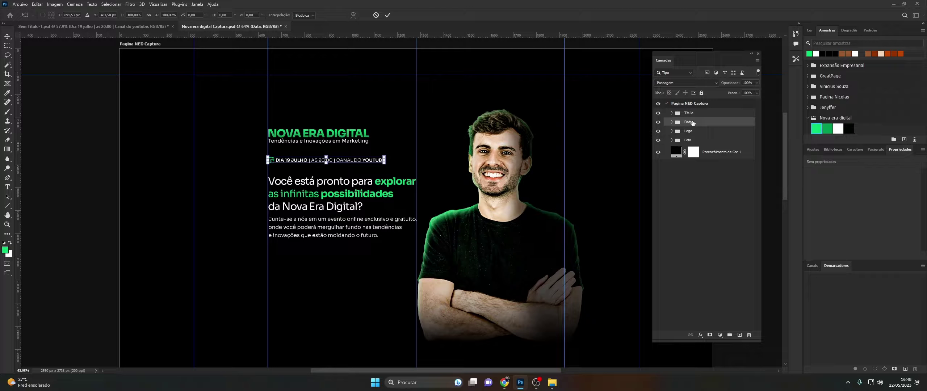
{"action": "key", "text": "shift+Up"}
{"action": "key", "text": "shift+Up"}
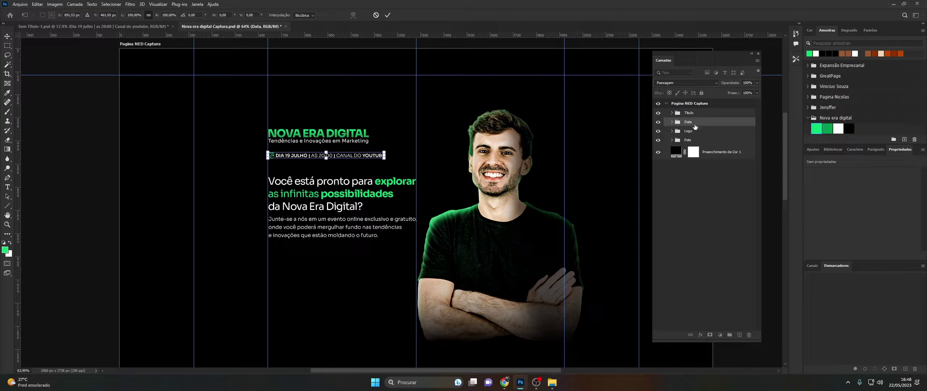
{"action": "left_click", "coordinate": [695, 131], "text": "shift"}
{"action": "key", "text": "ctrl+t"}
{"action": "key", "text": "shift+Down"}
{"action": "key", "text": "shift+Down"}
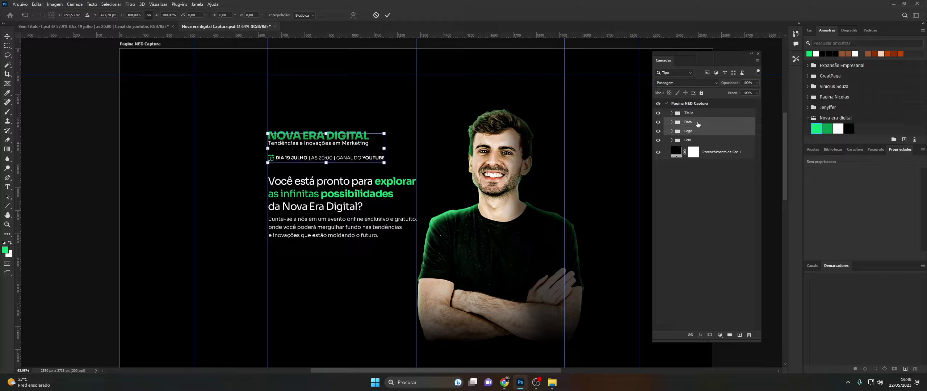
{"action": "key", "text": "shift+Down"}
{"action": "key", "text": "shift+Down"}
{"action": "key", "text": "Return"}
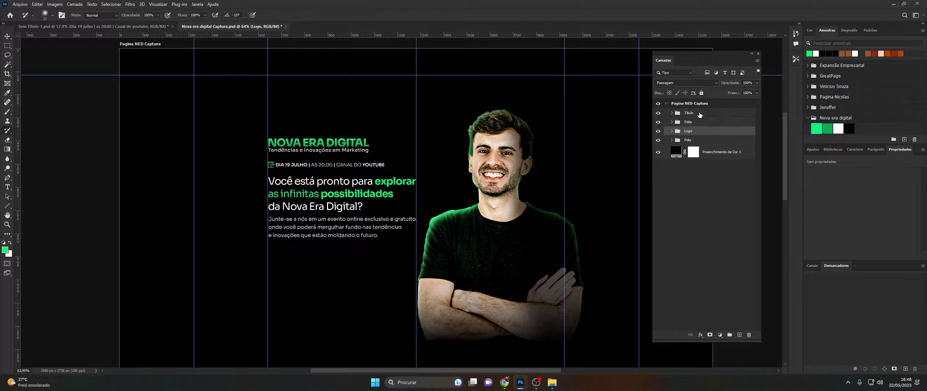
- Recheck the three blocks' alignment, then hide guides to preview the tighter layout
{"action": "left_click", "coordinate": [688, 113], "text": "shift"}
{"action": "left_click", "coordinate": [11, 38]}
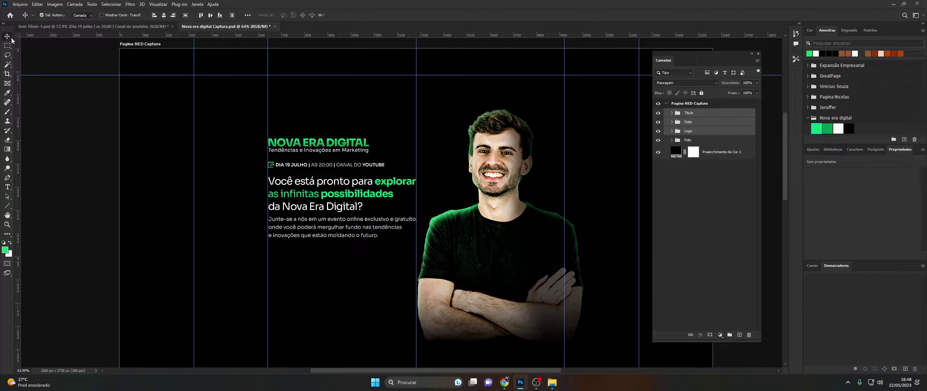
{"action": "left_click", "coordinate": [247, 15]}
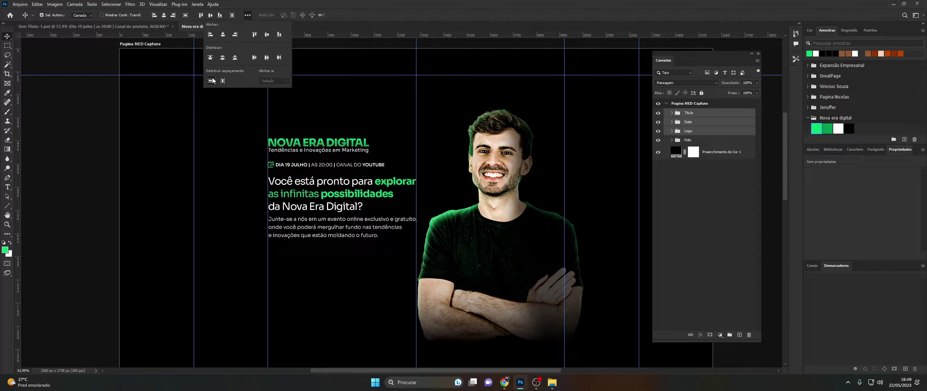
{"action": "left_click", "coordinate": [687, 131]}
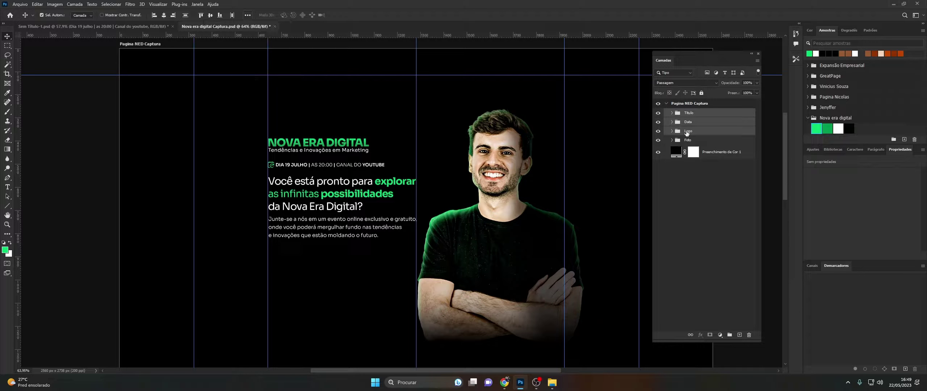
{"action": "key", "text": "ctrl+h"}
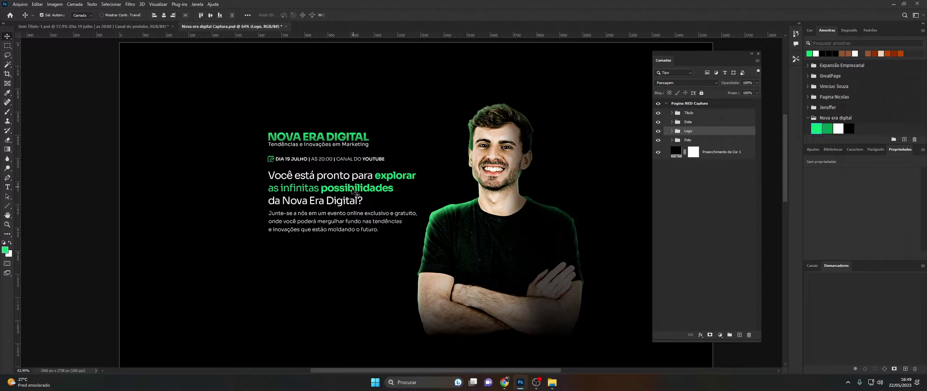
- Show the guides again and scale the NOVA ERA DIGITAL title block to about 85%
{"action": "scroll", "coordinate": [398, 177], "scroll_direction": "up", "scroll_amount": 2}
{"action": "key", "text": "ctrl+h"}
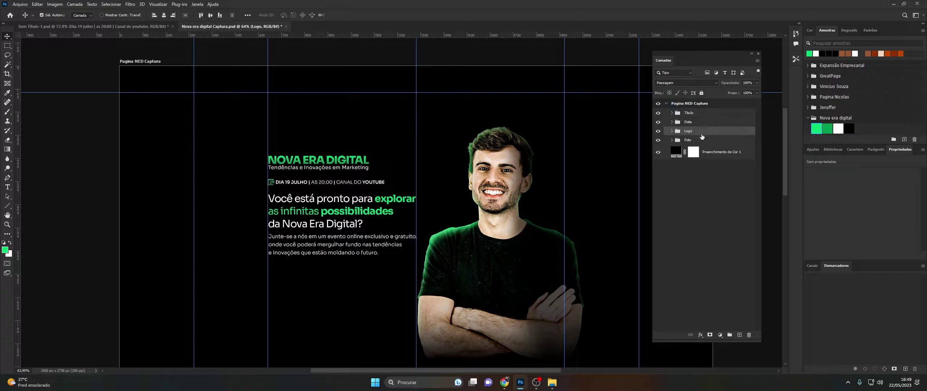
{"action": "key", "text": "ctrl+t"}
{"action": "left_click_drag", "start_coordinate": [368, 169], "coordinate": [353, 171]}
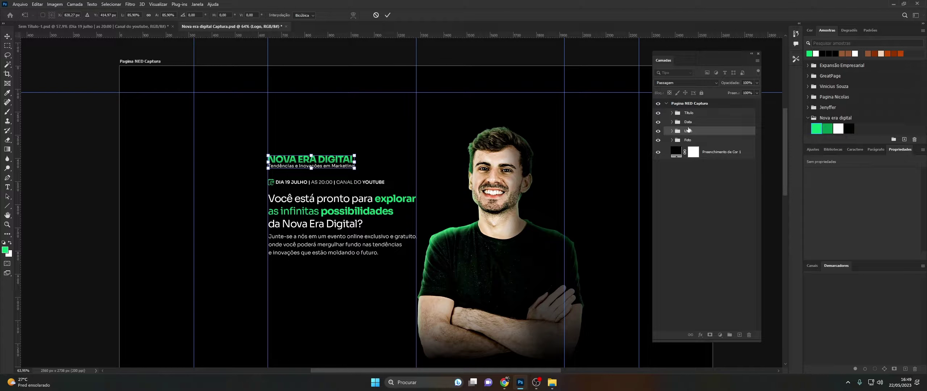
{"action": "key", "text": "Return"}
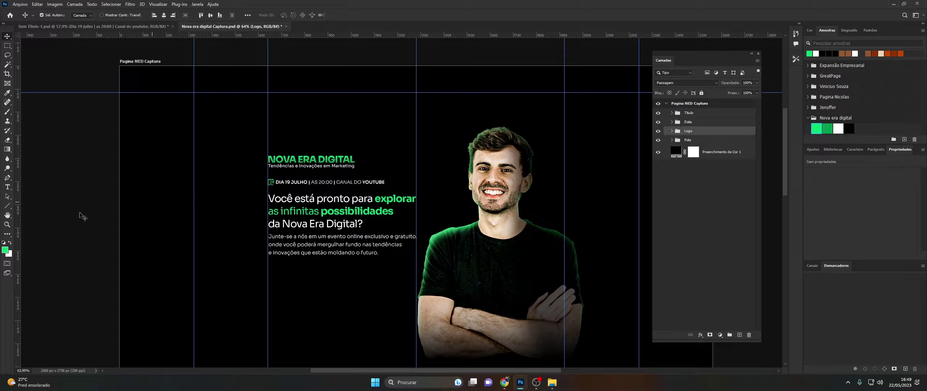
- Zoom in on the text blocks, then switch over to Chrome
{"action": "key", "text": "z"}
{"action": "mouse_move", "coordinate": [320, 148]}
{"action": "left_mouse_down"}
{"action": "mouse_move", "coordinate": [387, 157]}
{"action": "mouse_move", "coordinate": [409, 174]}
{"action": "left_mouse_up"}
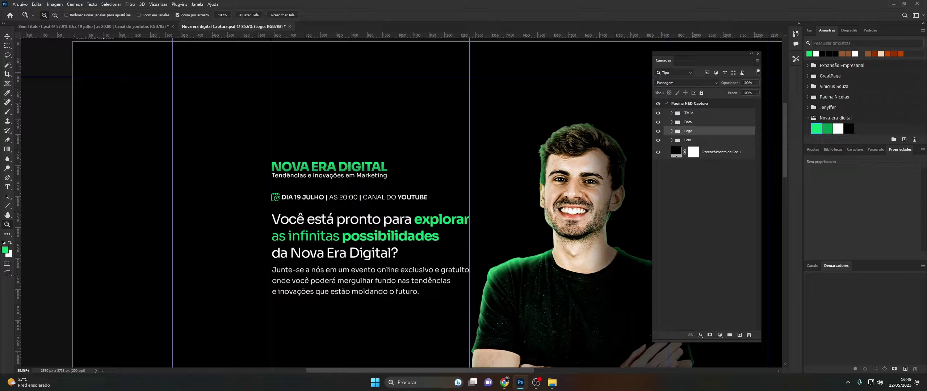
{"action": "left_click", "coordinate": [505, 380]}
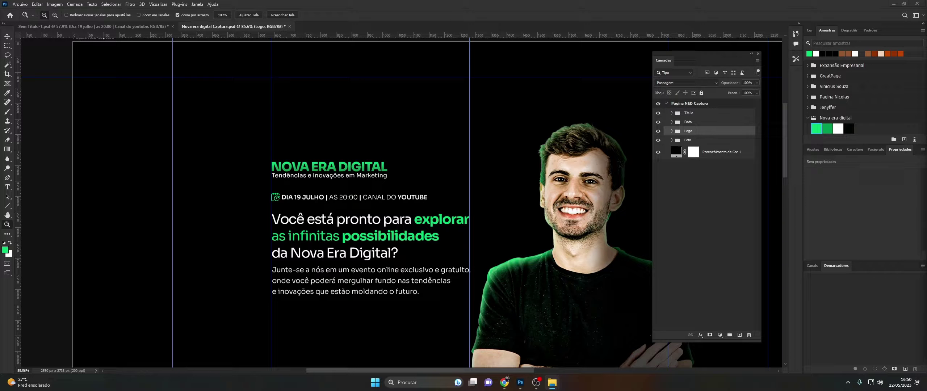
- Place o-circuito.png onto the banner canvas and open its layer style
{"action": "left_click_drag", "start_coordinate": [745, 112], "coordinate": [369, 177]}
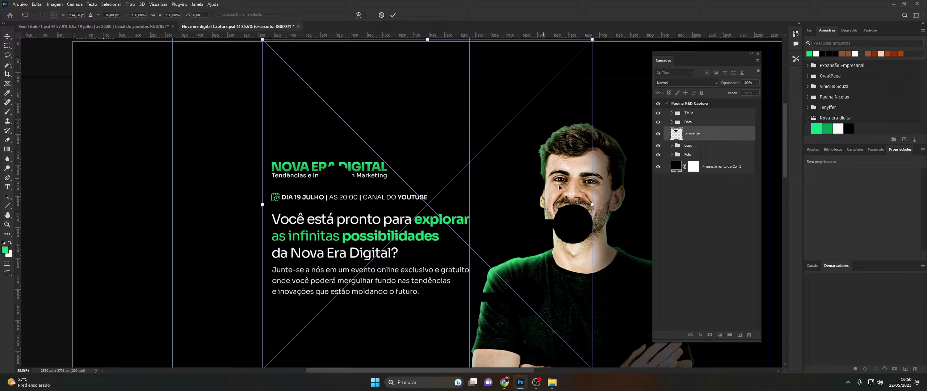
{"action": "key", "text": "Return"}
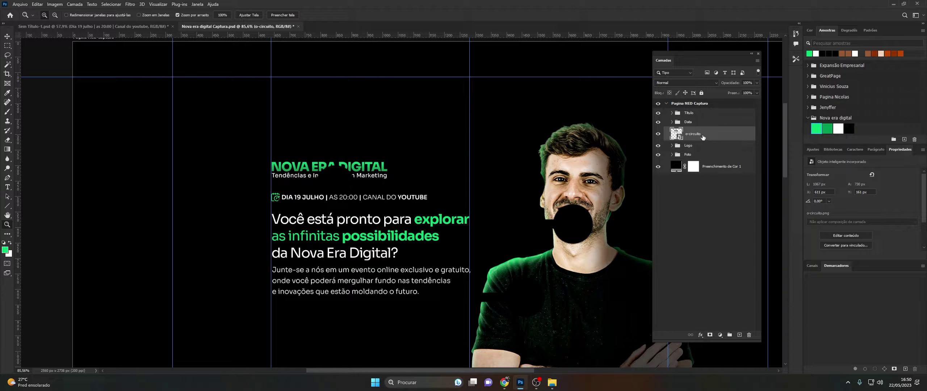
{"action": "right_click", "coordinate": [702, 136]}
{"action": "left_click", "coordinate": [505, 140]}
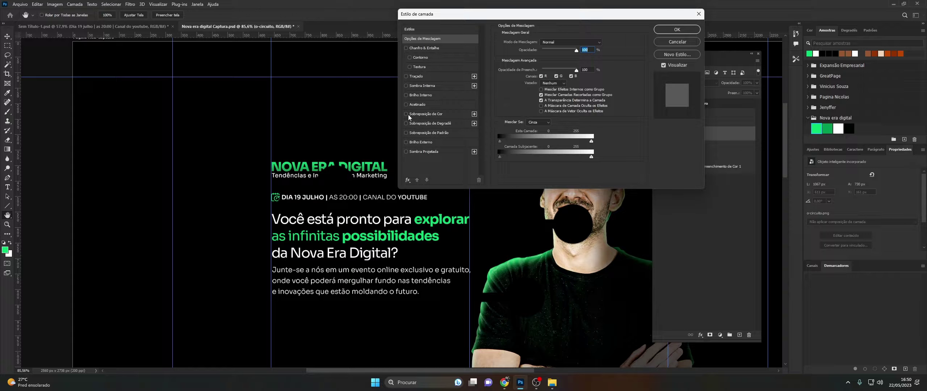
- Give the circuit layer a green #7ad779 Color Overlay
{"action": "left_click", "coordinate": [406, 114]}
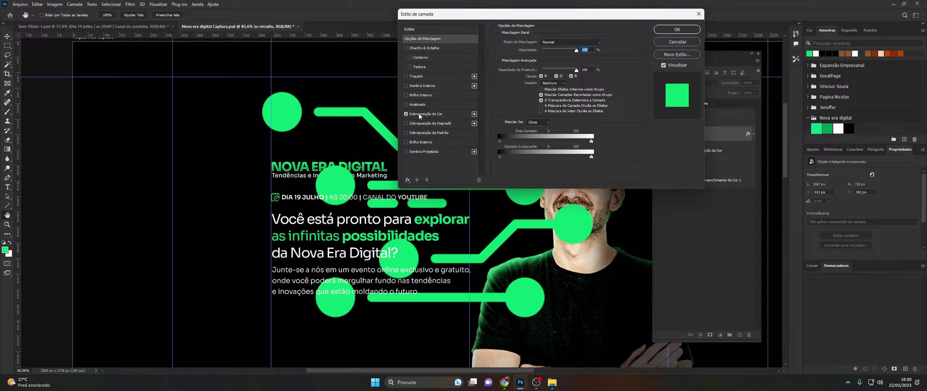
{"action": "left_click", "coordinate": [422, 114]}
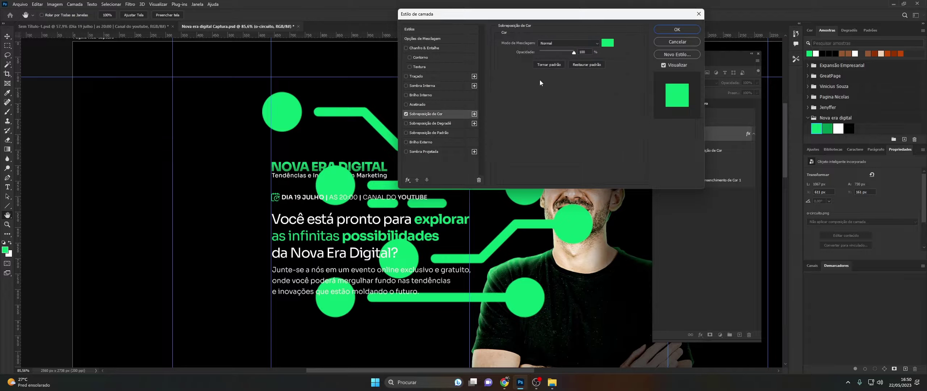
{"action": "left_click", "coordinate": [603, 44]}
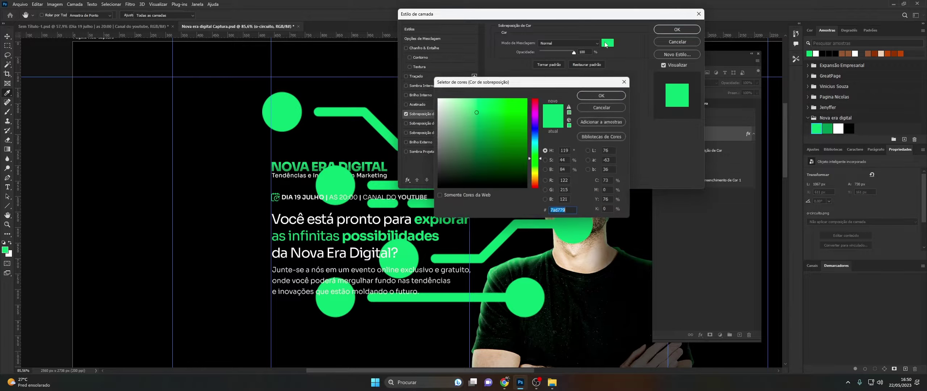
{"action": "left_click", "coordinate": [838, 129]}
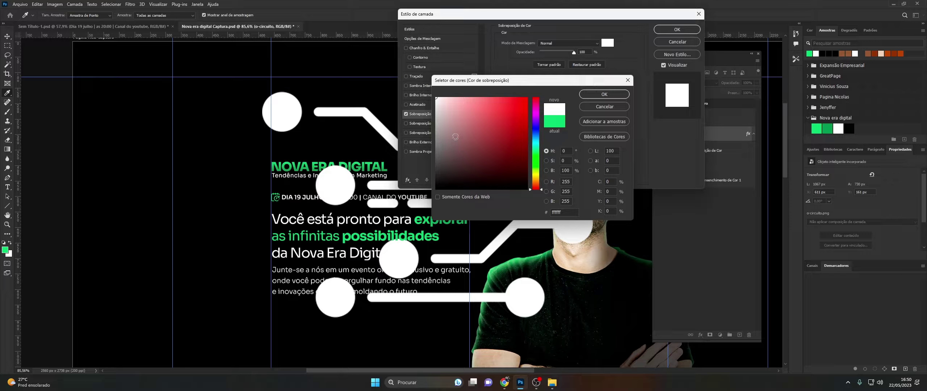
{"action": "left_click", "coordinate": [814, 129]}
{"action": "left_click", "coordinate": [615, 94]}
{"action": "left_click", "coordinate": [676, 29]}
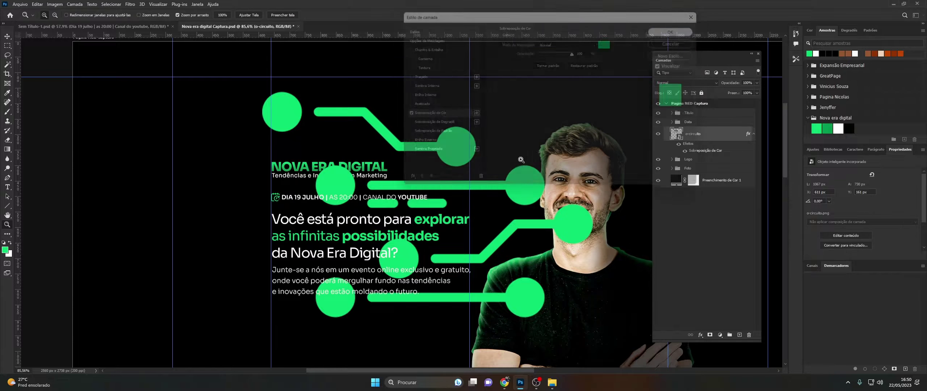
{"action": "key", "text": "ctrl+t"}
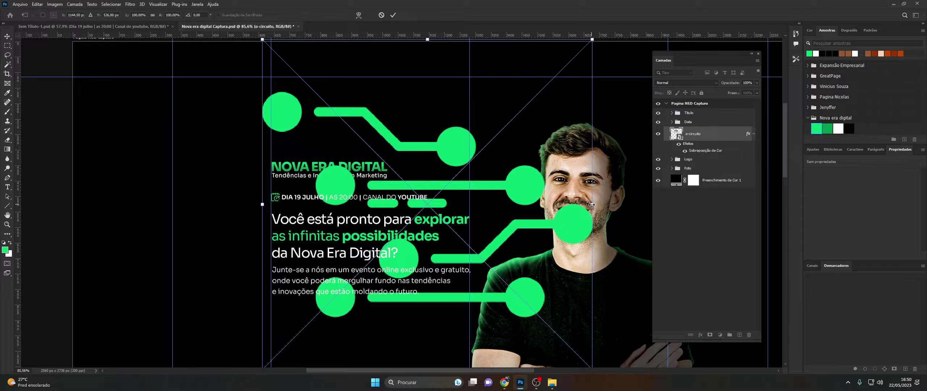
- Scale the circuit graphic down to about 8–9% and place it beside the NOVA ERA DIGITAL title
{"action": "mouse_move", "coordinate": [587, 211]}
{"action": "left_mouse_down"}
{"action": "mouse_move", "coordinate": [433, 209]}
{"action": "mouse_move", "coordinate": [419, 177]}
{"action": "left_mouse_up"}
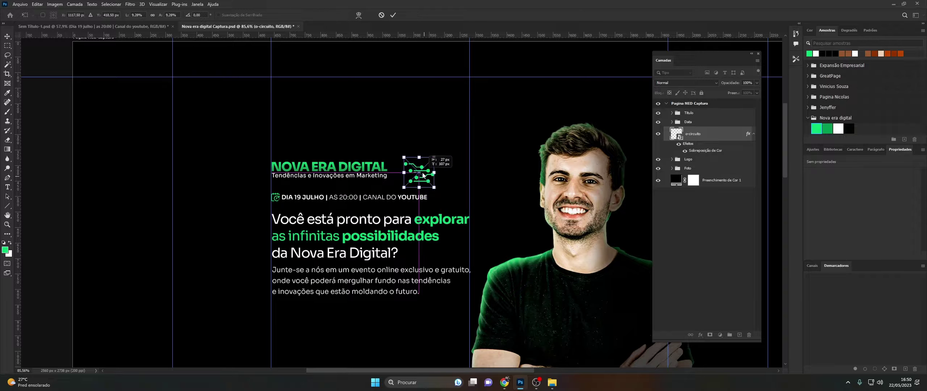
{"action": "left_click", "coordinate": [6, 225]}
{"action": "mouse_move", "coordinate": [398, 160]}
{"action": "left_mouse_down"}
{"action": "mouse_move", "coordinate": [411, 155]}
{"action": "mouse_move", "coordinate": [407, 170]}
{"action": "left_mouse_up"}
{"action": "key", "text": "ctrl+t"}
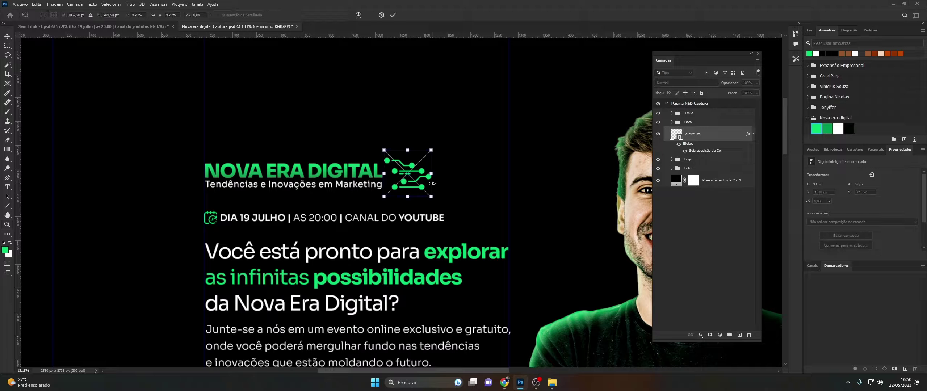
{"action": "left_click_drag", "start_coordinate": [432, 184], "coordinate": [405, 175]}
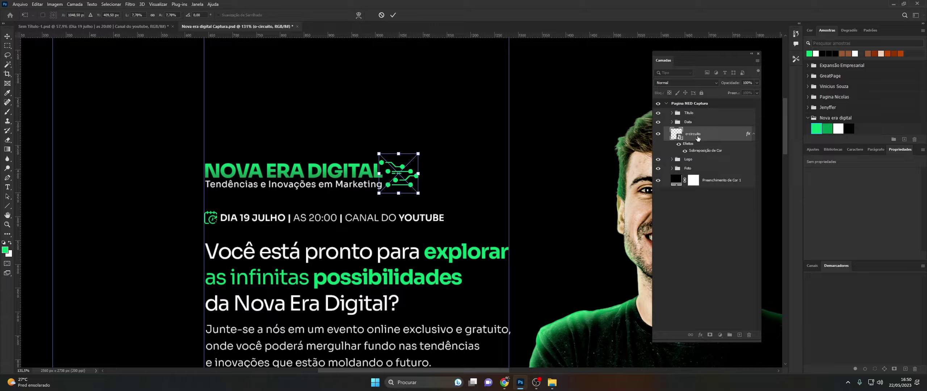
{"action": "key", "text": "Return"}
{"action": "key", "text": "z"}
{"action": "mouse_move", "coordinate": [402, 167]}
{"action": "left_mouse_down"}
{"action": "mouse_move", "coordinate": [357, 162]}
{"action": "mouse_move", "coordinate": [376, 151]}
{"action": "mouse_move", "coordinate": [364, 150]}
{"action": "left_mouse_up"}
{"action": "key", "text": "ctrl+semicolon"}
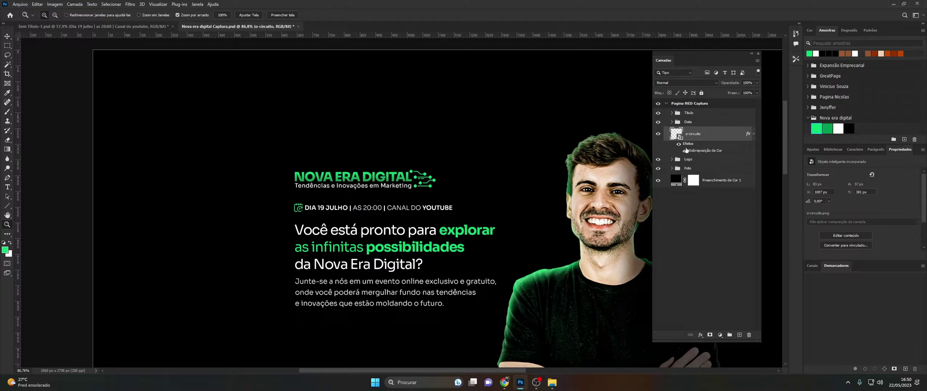
- Move the circuit layer into the Logo group and shift the title and tagline right
{"action": "left_click", "coordinate": [671, 159]}
{"action": "left_click_drag", "start_coordinate": [675, 137], "coordinate": [683, 168]}
{"action": "left_click", "coordinate": [684, 202]}
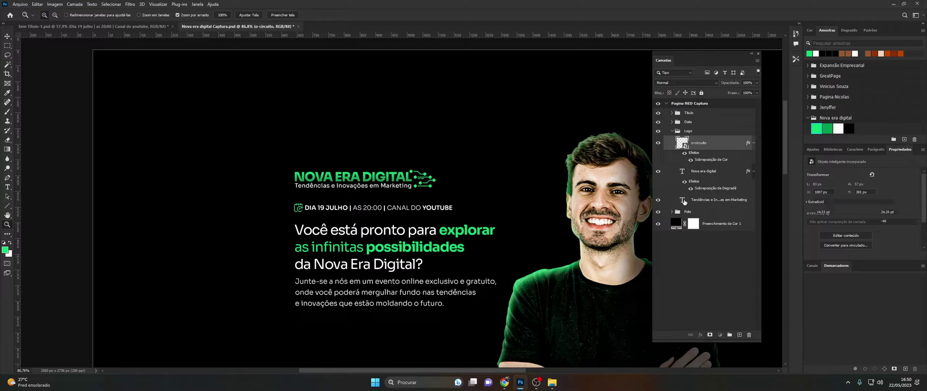
{"action": "key", "text": "ctrl+t"}
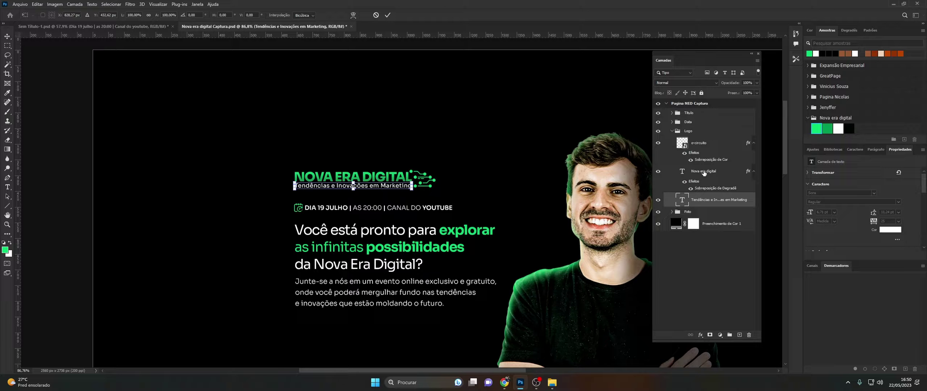
{"action": "left_click", "coordinate": [704, 172], "text": "ctrl"}
{"action": "left_click_drag", "start_coordinate": [352, 178], "coordinate": [491, 178]}
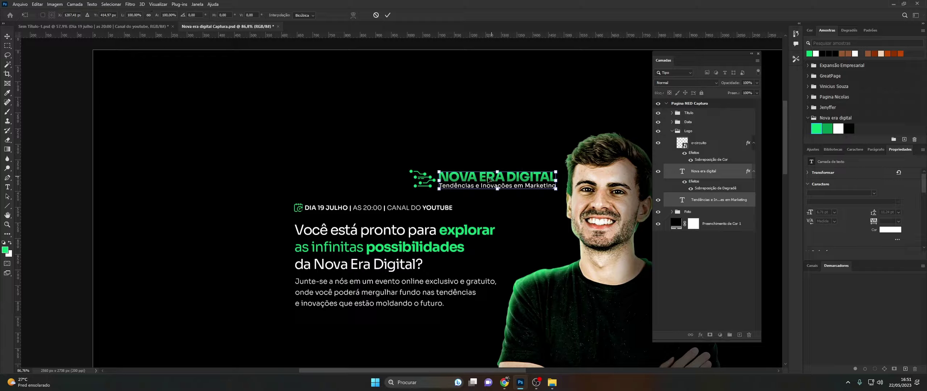
- Flip the circuit icon horizontally and nudge it slightly right and up
{"action": "left_click", "coordinate": [690, 149]}
{"action": "right_click", "coordinate": [425, 180]}
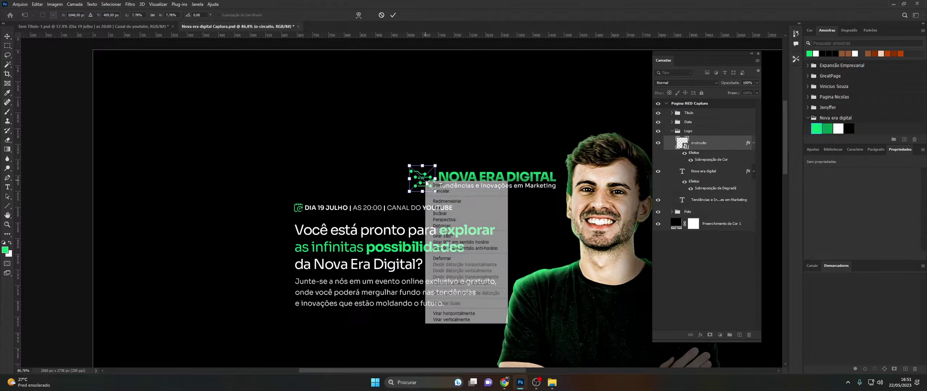
{"action": "left_click", "coordinate": [463, 313]}
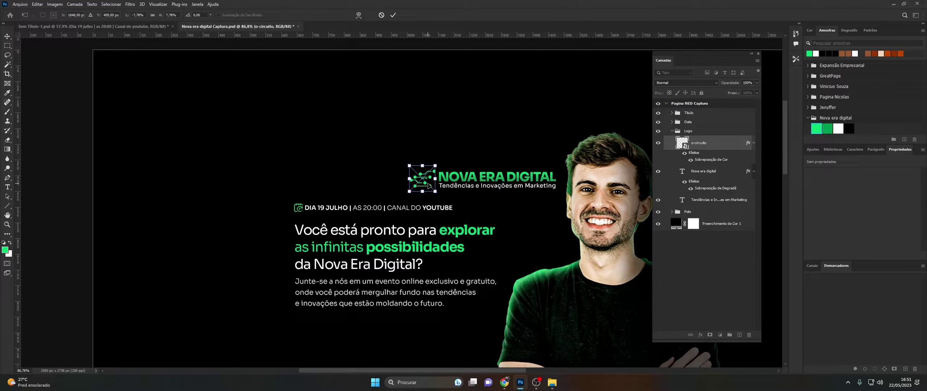
{"action": "key", "text": "Right"}
{"action": "key", "text": "Right"}
{"action": "key", "text": "Right"}
{"action": "key", "text": "Right"}
{"action": "key", "text": "Right"}
{"action": "key", "text": "Right"}
{"action": "key", "text": "Right"}
{"action": "key", "text": "Right"}
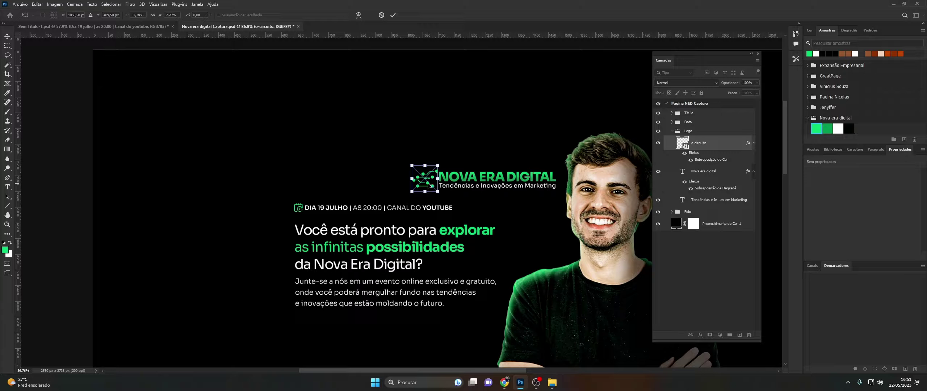
{"action": "key", "text": "Right"}
{"action": "key", "text": "Right"}
{"action": "key", "text": "Up"}
{"action": "key", "text": "Up"}
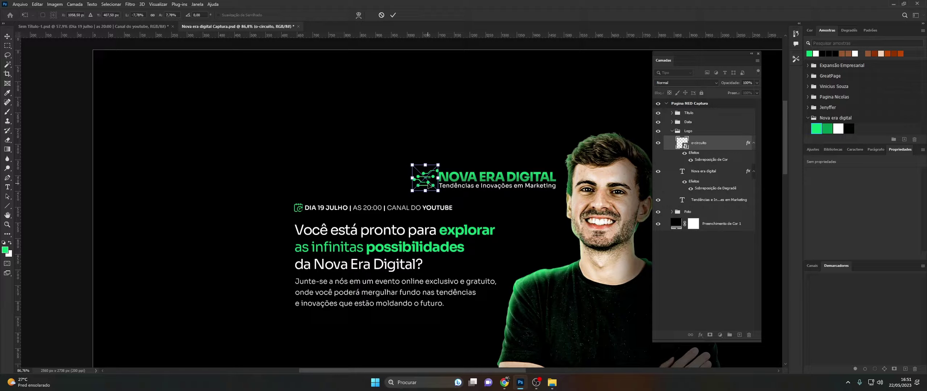
- Scale the whole Logo group to about 92% and align it with the text's left edge
{"action": "left_click", "coordinate": [686, 131]}
{"action": "key", "text": "ctrl+t"}
{"action": "left_click_drag", "start_coordinate": [498, 184], "coordinate": [403, 186]}
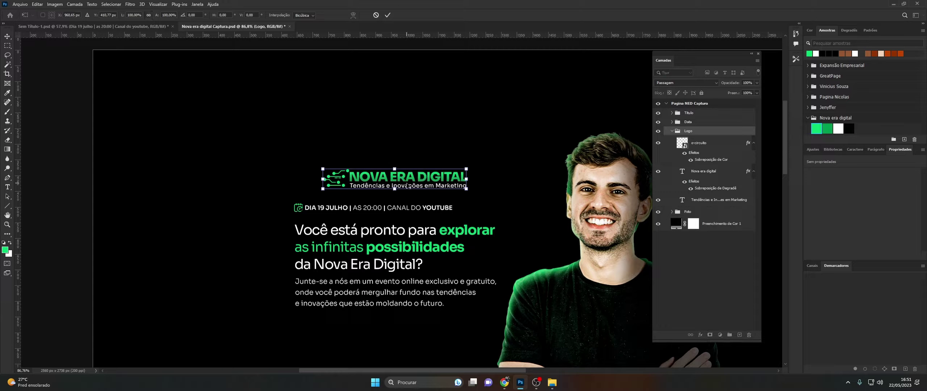
{"action": "left_click_drag", "start_coordinate": [386, 186], "coordinate": [381, 185]}
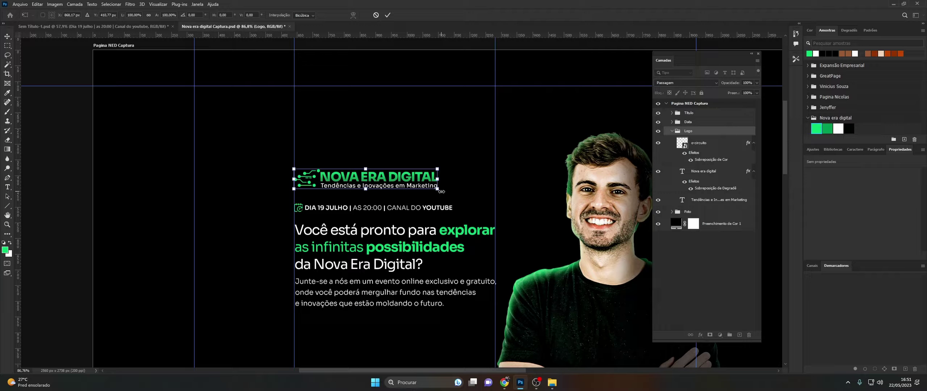
{"action": "left_click_drag", "start_coordinate": [438, 188], "coordinate": [427, 188]}
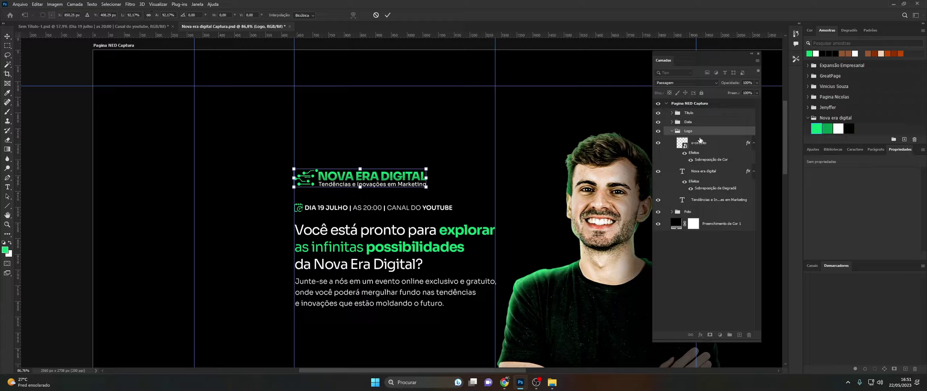
{"action": "key", "text": "Return"}
{"action": "key", "text": "z"}
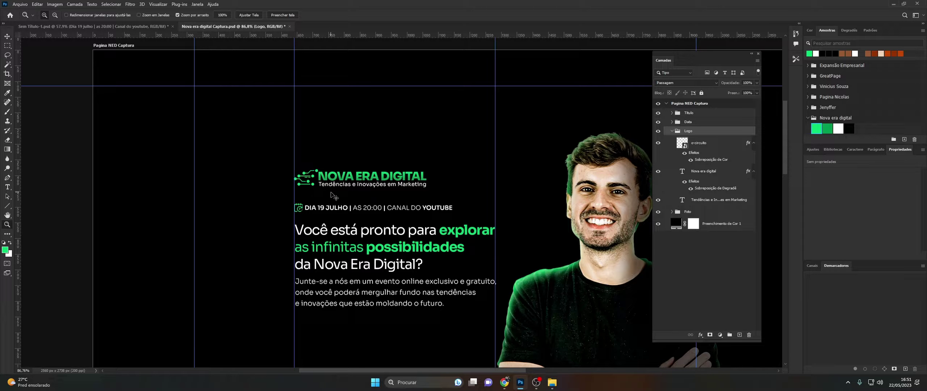
{"action": "mouse_move", "coordinate": [356, 165]}
{"action": "left_mouse_down"}
{"action": "mouse_move", "coordinate": [336, 174]}
{"action": "mouse_move", "coordinate": [388, 163]}
{"action": "left_mouse_up"}
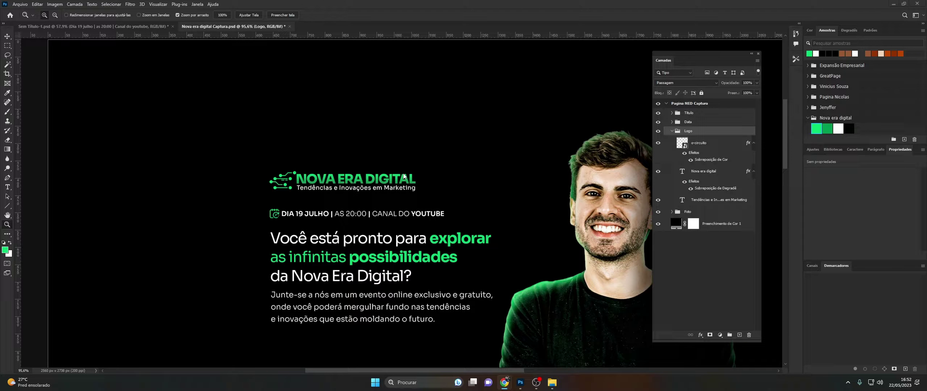
- Move the circuit icon right of NOVA ERA DIGITAL and flip it back horizontally
{"action": "key", "text": "ctrl+t"}
{"action": "left_click", "coordinate": [682, 143]}
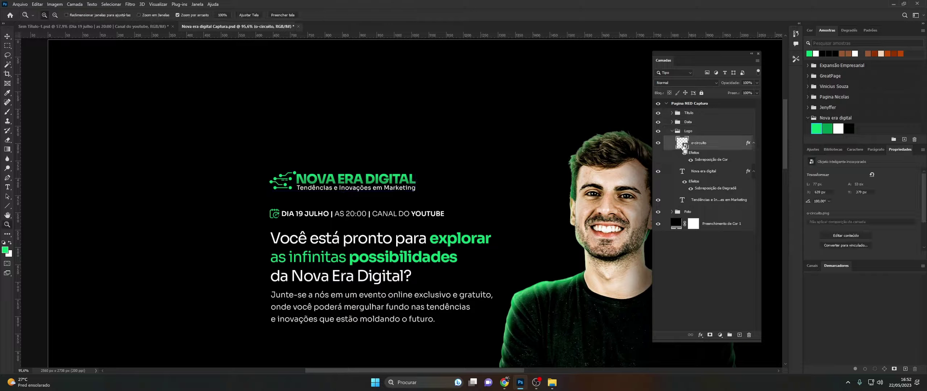
{"action": "left_click_drag", "start_coordinate": [277, 181], "coordinate": [424, 179]}
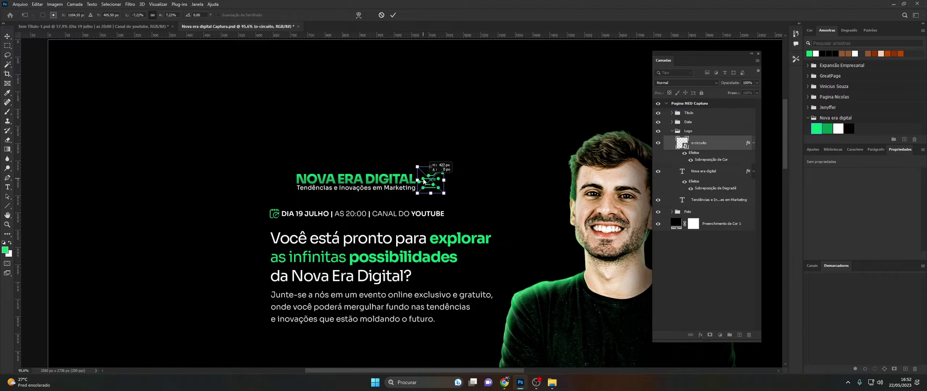
{"action": "right_click", "coordinate": [423, 180]}
{"action": "left_click", "coordinate": [452, 311]}
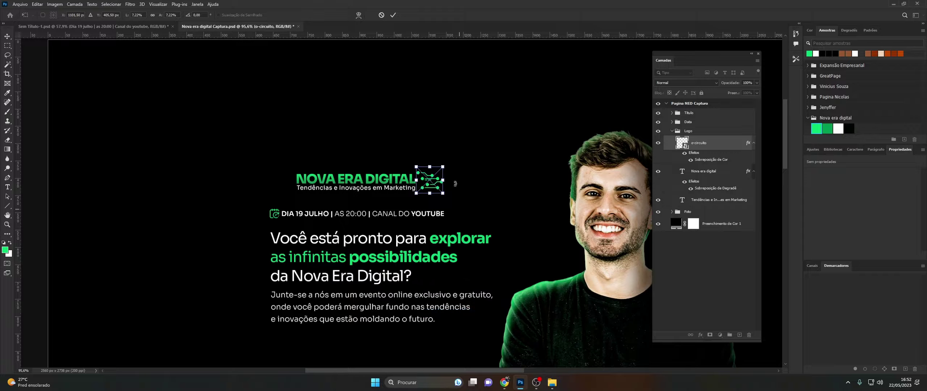
{"action": "left_click_drag", "start_coordinate": [430, 183], "coordinate": [428, 182]}
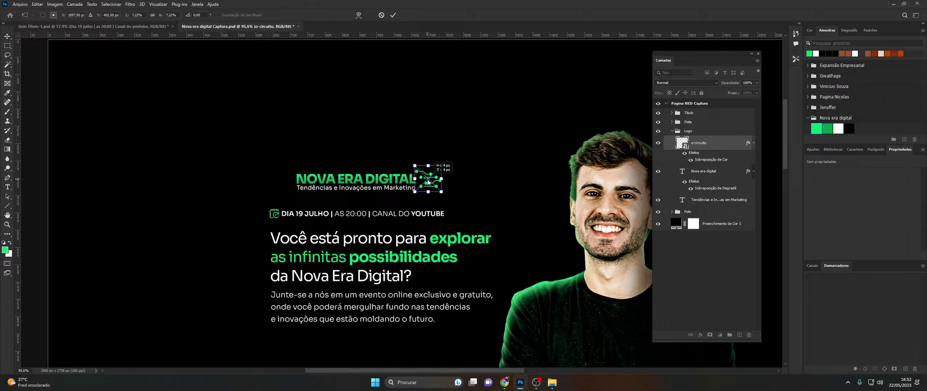
{"action": "key", "text": "Return"}
{"action": "key", "text": "z"}
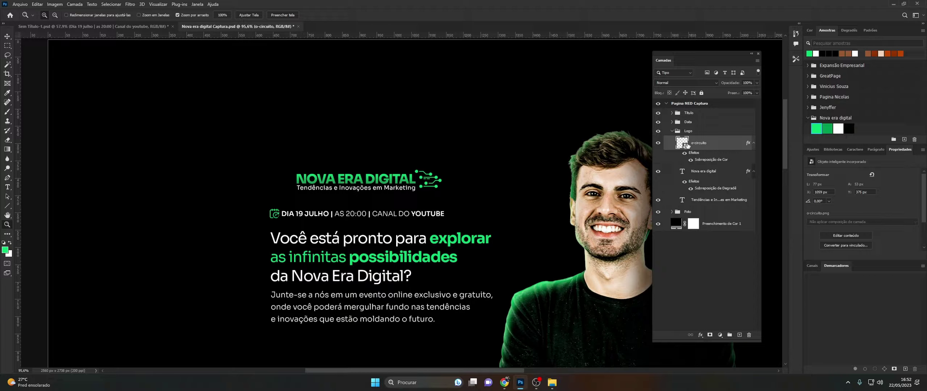
- Try a mirrored copy of the icon left of the title, then delete the copy
{"action": "key", "text": "ctrl+j"}
{"action": "key", "text": "ctrl+t"}
{"action": "right_click", "coordinate": [436, 185]}
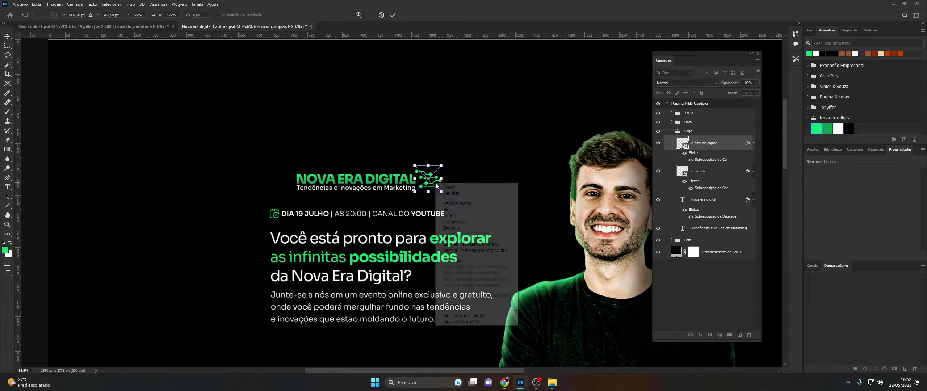
{"action": "left_click", "coordinate": [463, 316]}
{"action": "left_click_drag", "start_coordinate": [430, 186], "coordinate": [290, 189]}
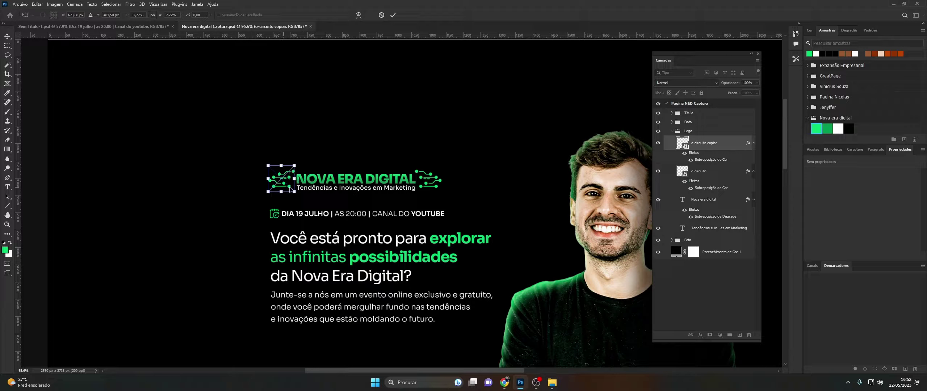
{"action": "key", "text": "Return"}
{"action": "key", "text": "z"}
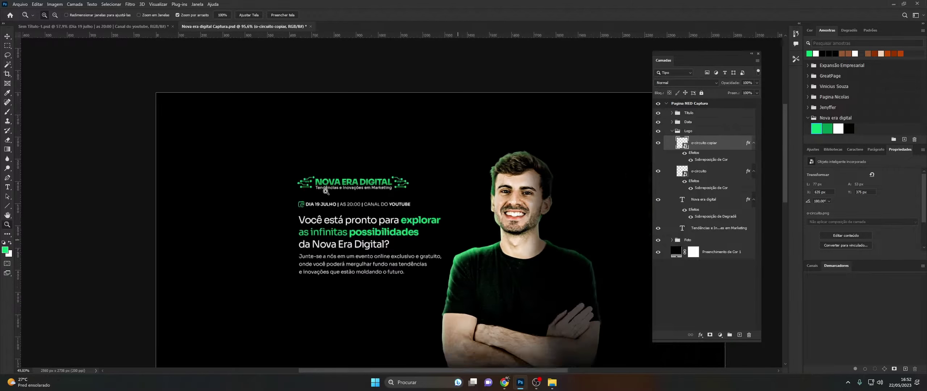
{"action": "left_click_drag", "start_coordinate": [349, 189], "coordinate": [314, 267]}
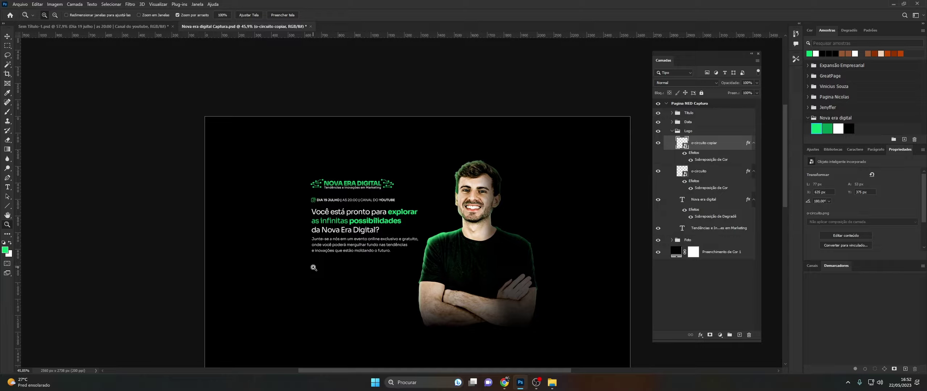
{"action": "left_click_drag", "start_coordinate": [344, 185], "coordinate": [376, 178]}
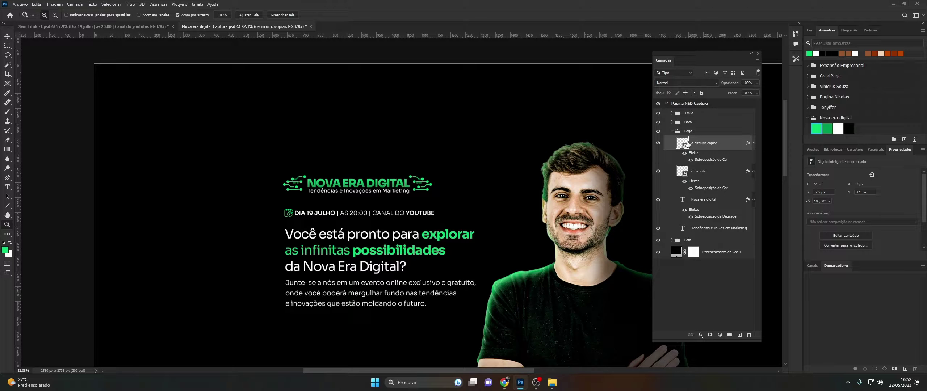
{"action": "key", "text": "Delete"}
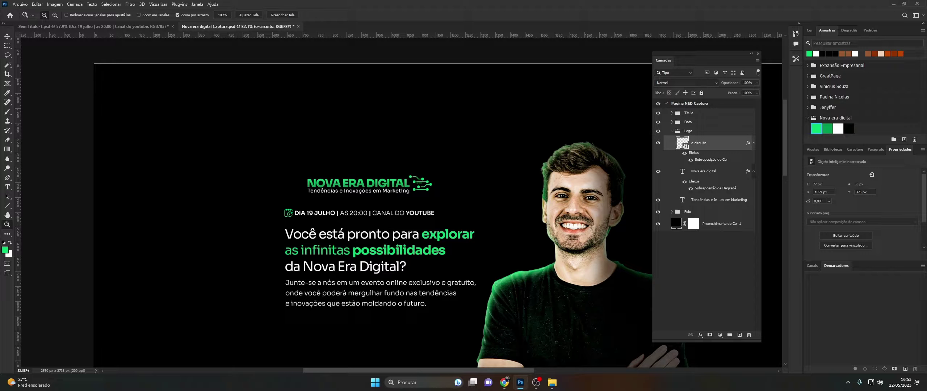
- Flip the circuit icon horizontally and move it to the left of the NOVA ERA DIGITAL title
{"action": "left_click", "coordinate": [504, 383]}
{"action": "key", "text": "ctrl+t"}
{"action": "right_click", "coordinate": [420, 184]}
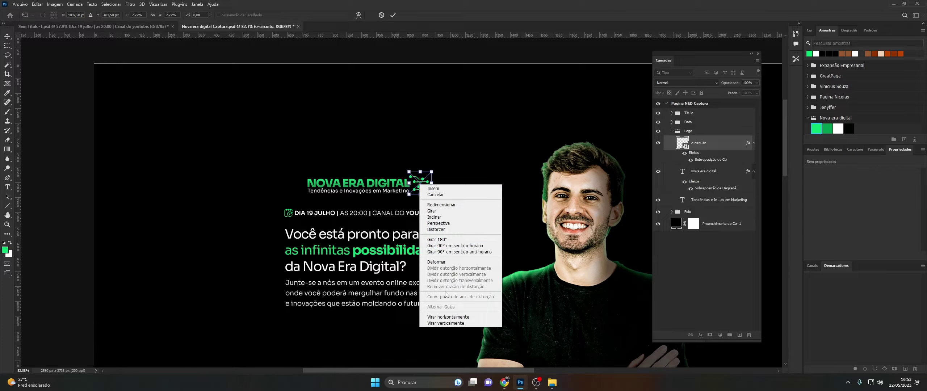
{"action": "left_click", "coordinate": [448, 317]}
{"action": "left_click_drag", "start_coordinate": [420, 185], "coordinate": [296, 187]}
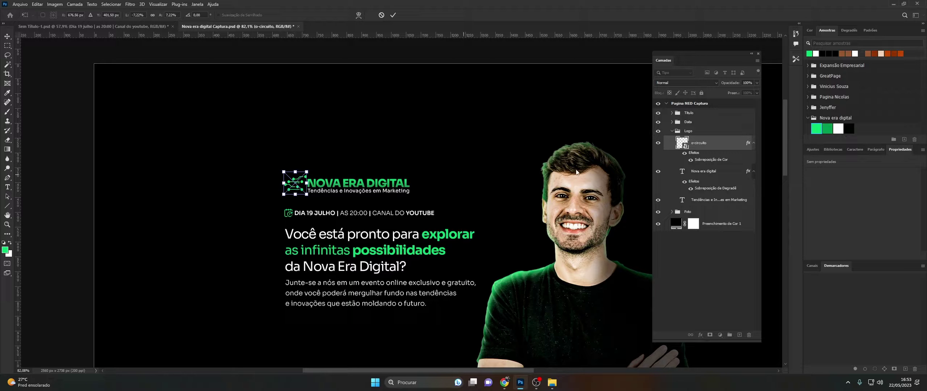
{"action": "key", "text": "Return"}
- Preview a white overlay colour on the icon, then cancel to keep green
{"action": "key", "text": "z"}
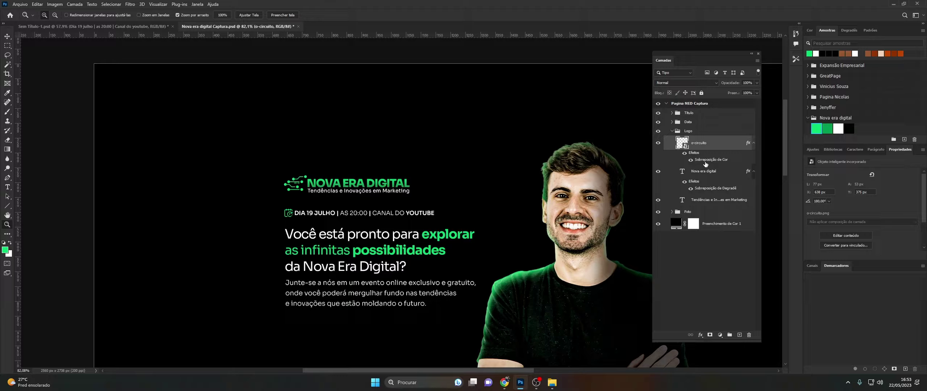
{"action": "double_click", "coordinate": [705, 164]}
{"action": "left_click", "coordinate": [607, 42]}
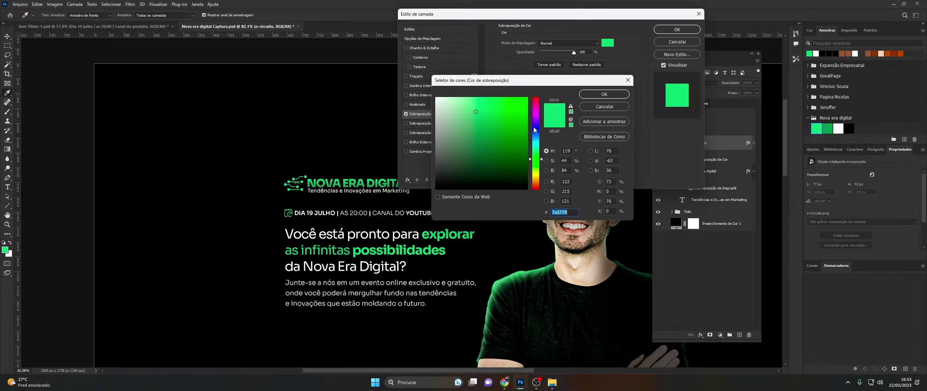
{"action": "left_click_drag", "start_coordinate": [521, 124], "coordinate": [402, 91]}
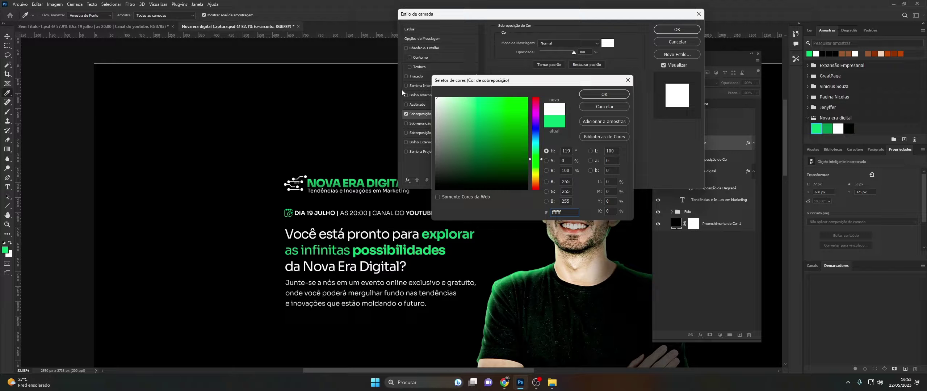
{"action": "left_click", "coordinate": [596, 107]}
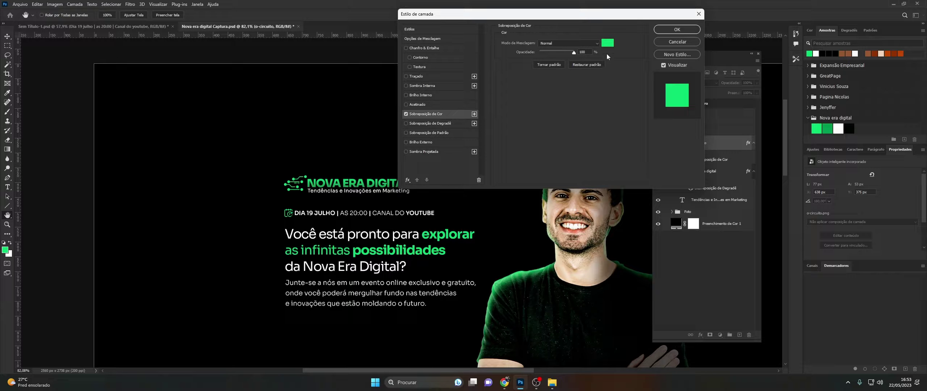
{"action": "left_click", "coordinate": [665, 31]}
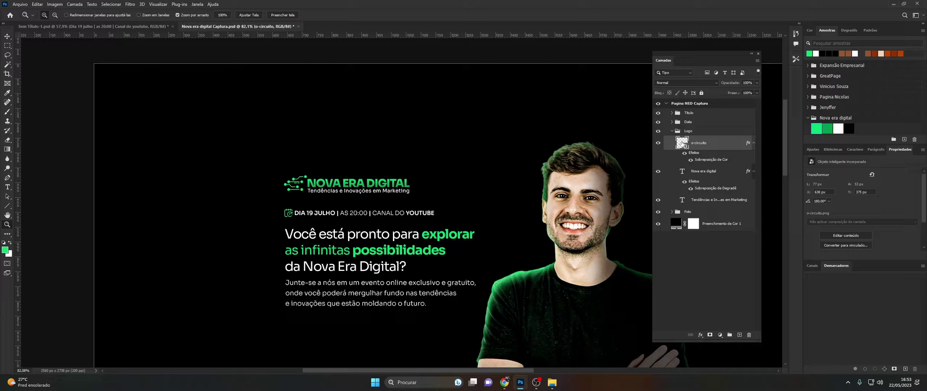
- Shrink the circuit icon slightly and nudge it snugly against the title's left edge
{"action": "key", "text": "ctrl+t"}
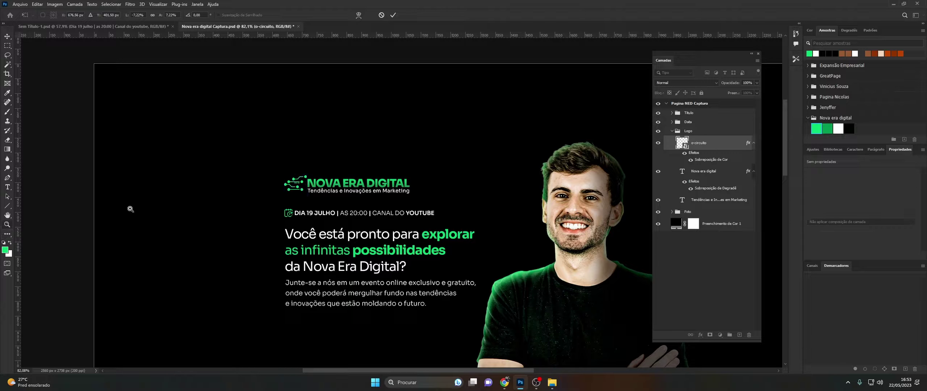
{"action": "scroll", "coordinate": [305, 197], "scroll_direction": "up", "scroll_amount": 3}
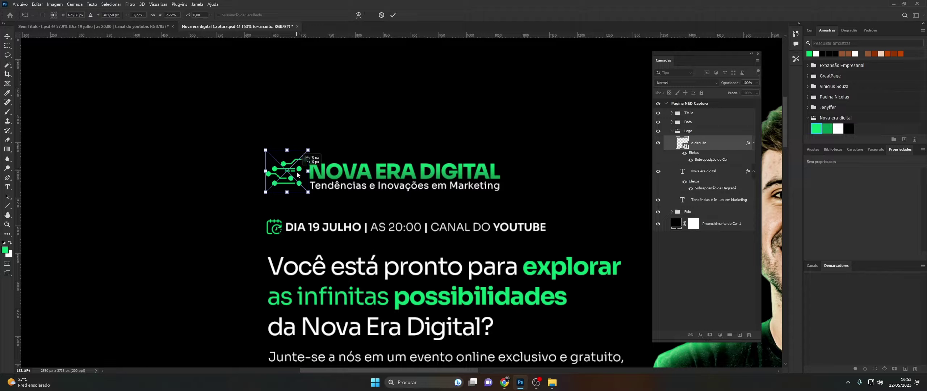
{"action": "mouse_move", "coordinate": [308, 192]}
{"action": "left_mouse_down"}
{"action": "mouse_move", "coordinate": [299, 178]}
{"action": "mouse_move", "coordinate": [310, 154]}
{"action": "left_mouse_up"}
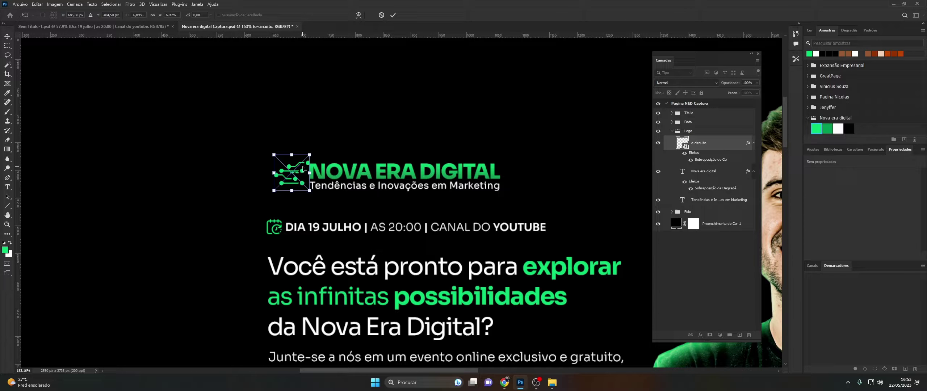
{"action": "left_click_drag", "start_coordinate": [293, 191], "coordinate": [292, 196]}
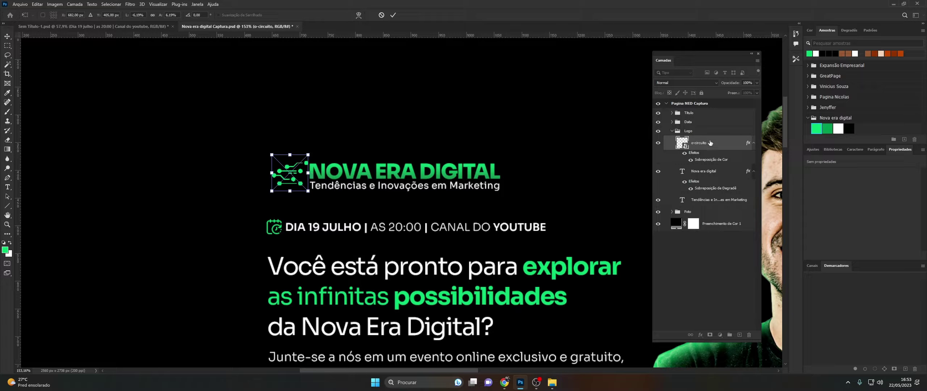
{"action": "key", "text": "Return"}
{"action": "key", "text": "z"}
{"action": "key", "text": "ctrl+semicolon"}
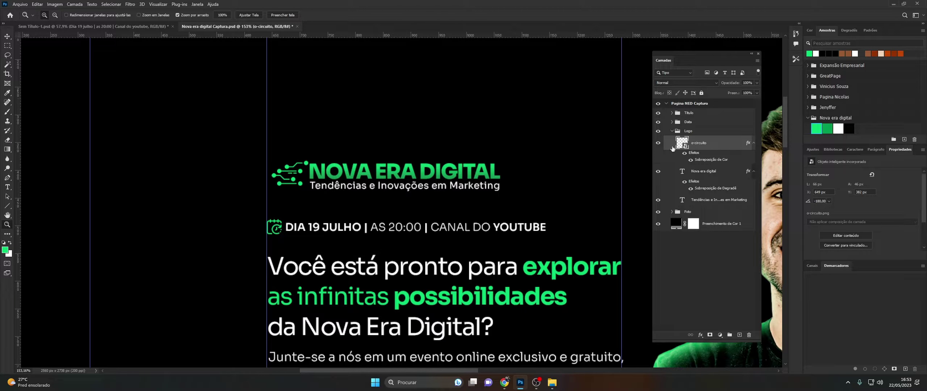
{"action": "key", "text": "ctrl+t"}
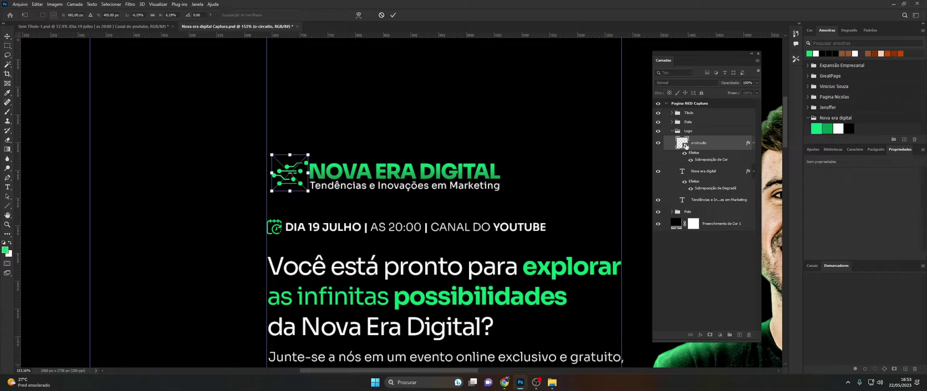
{"action": "key", "text": "Down"}
{"action": "key", "text": "Down"}
{"action": "key", "text": "Down"}
{"action": "key", "text": "Down"}
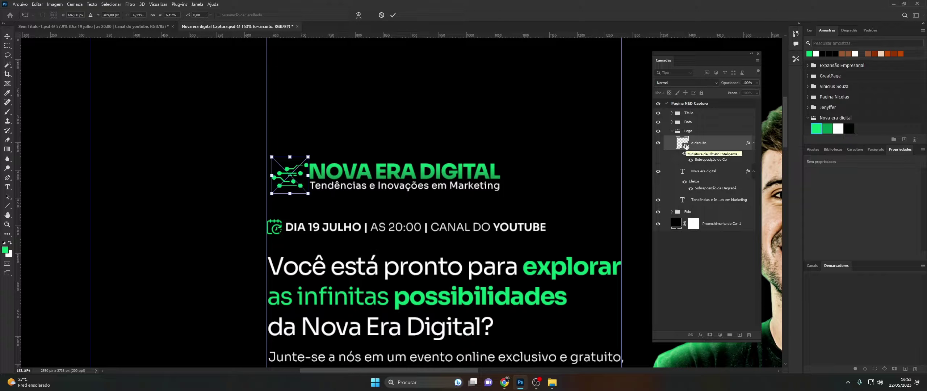
{"action": "key", "text": "Up"}
{"action": "left_click", "coordinate": [674, 131]}
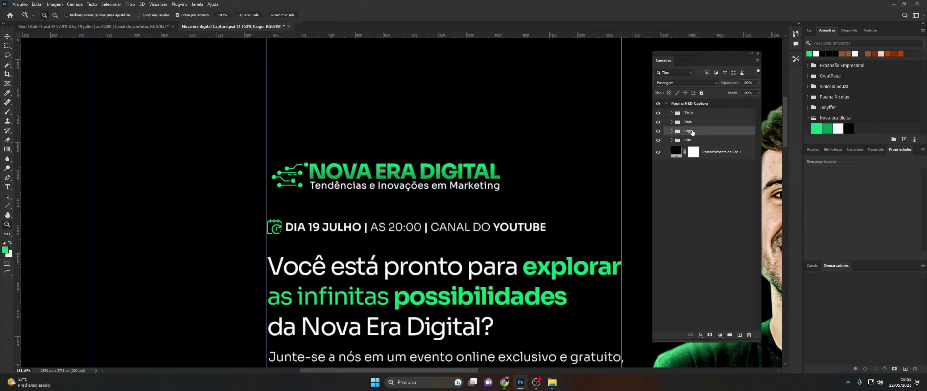
- Nudge the whole Logo group two pixels to the left
{"action": "key", "text": "ctrl+t"}
{"action": "key", "text": "Left"}
{"action": "key", "text": "Left"}
{"action": "key", "text": "Left"}
{"action": "key", "text": "Left"}
{"action": "key", "text": "Left"}
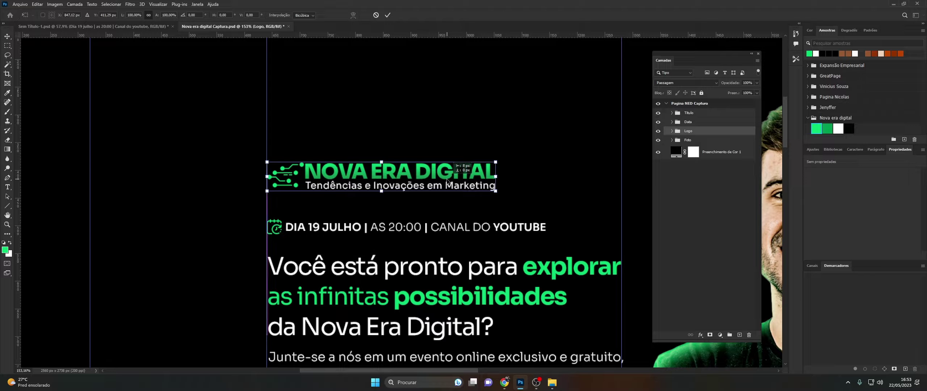
{"action": "key", "text": "Left"}
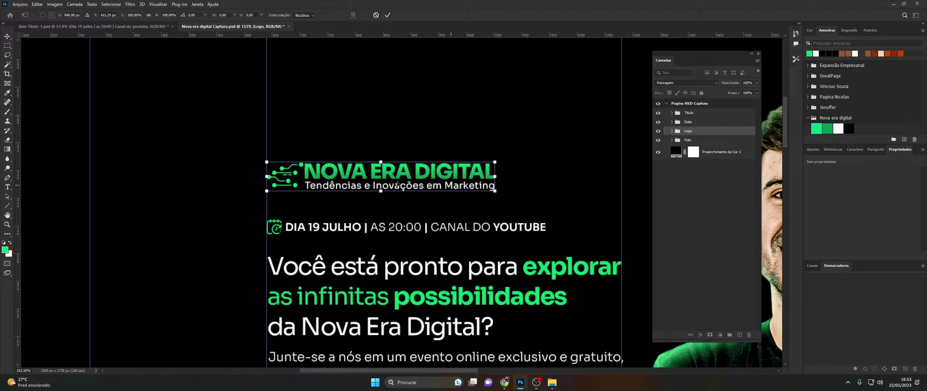
{"action": "left_click", "coordinate": [7, 225]}
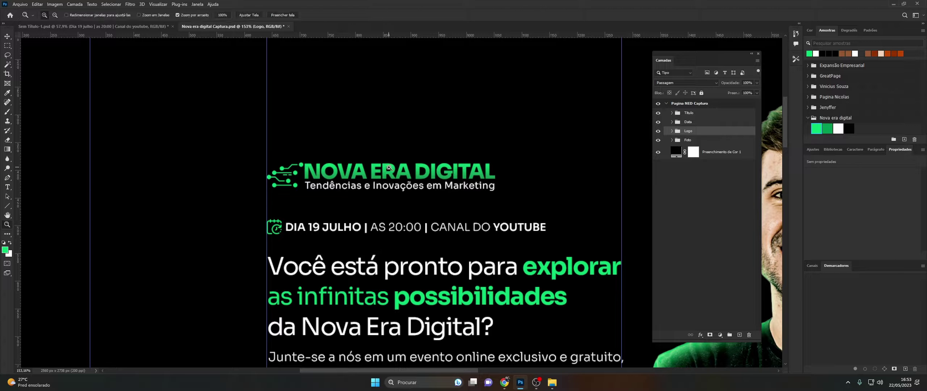
{"action": "scroll", "coordinate": [341, 170], "scroll_direction": "down", "scroll_amount": 2}
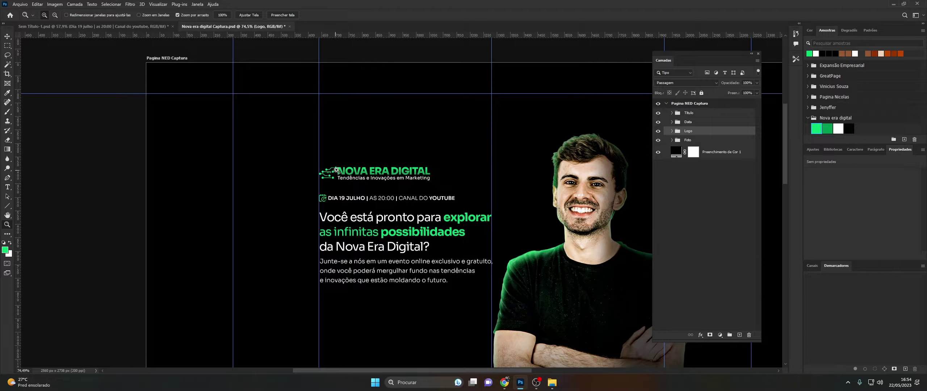
{"action": "scroll", "coordinate": [337, 170], "scroll_direction": "down", "scroll_amount": 2}
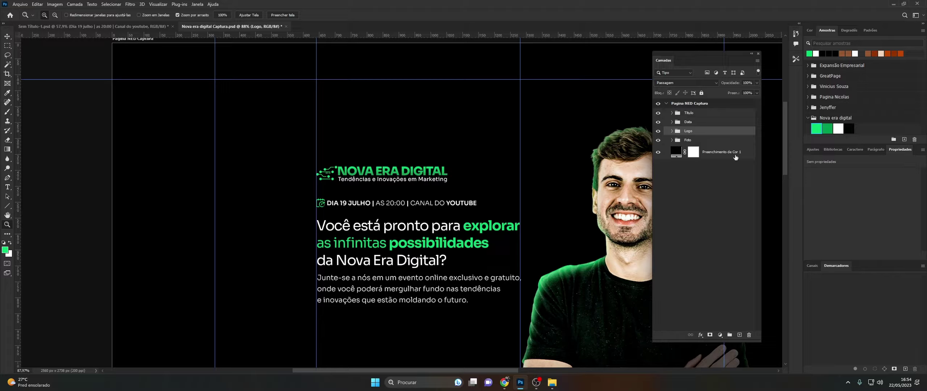
{"action": "scroll", "coordinate": [475, 156], "scroll_direction": "down", "scroll_amount": 2}
- Resize the logo slightly from its corner and shift it down above the date line
{"action": "key", "text": "ctrl+t"}
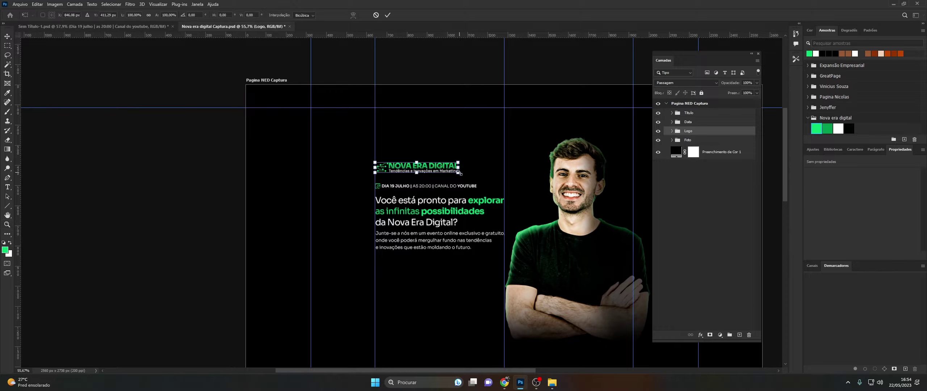
{"action": "left_click_drag", "start_coordinate": [458, 174], "coordinate": [447, 171]}
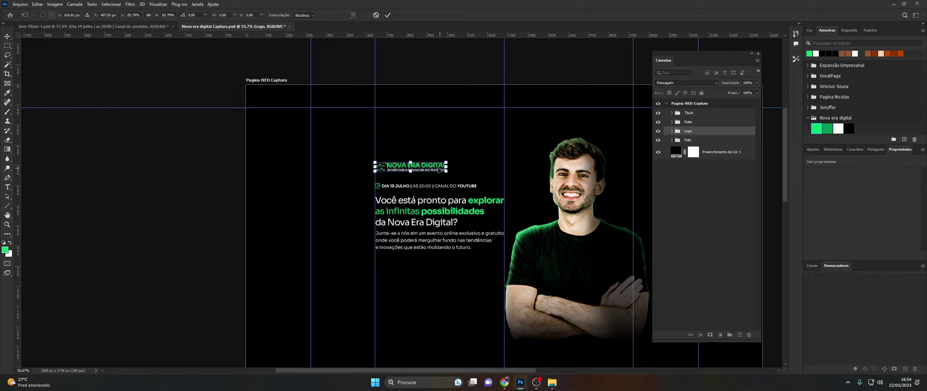
{"action": "key", "text": "Return"}
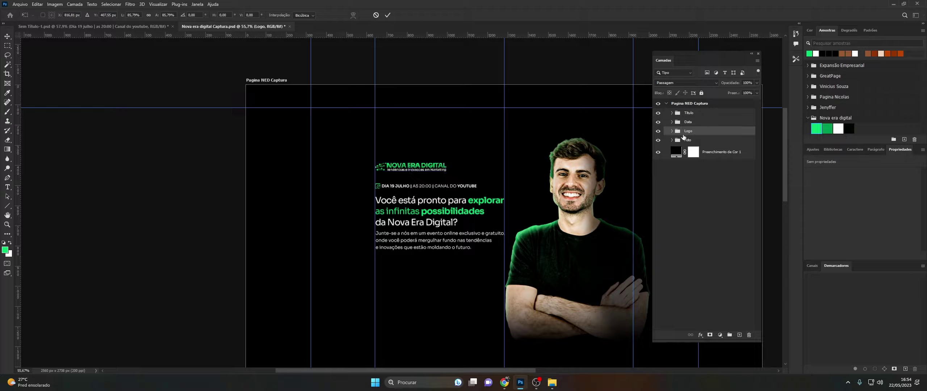
{"action": "key", "text": "z"}
{"action": "key", "text": "ctrl+t"}
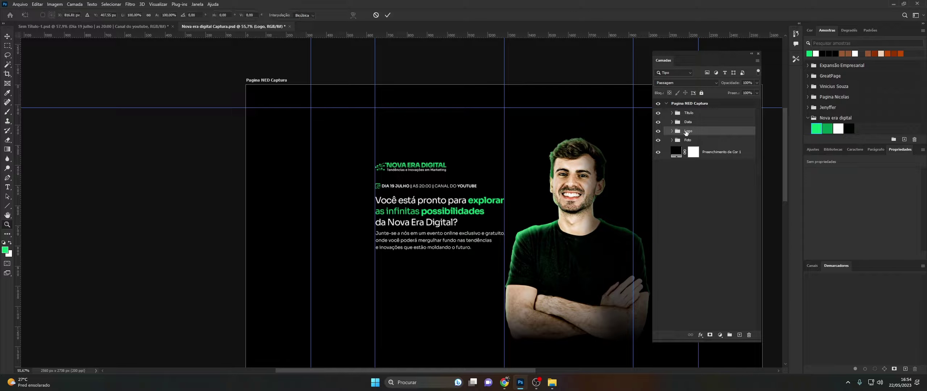
{"action": "key", "text": "shift+Down"}
{"action": "key", "text": "shift+Down"}
{"action": "key", "text": "Return"}
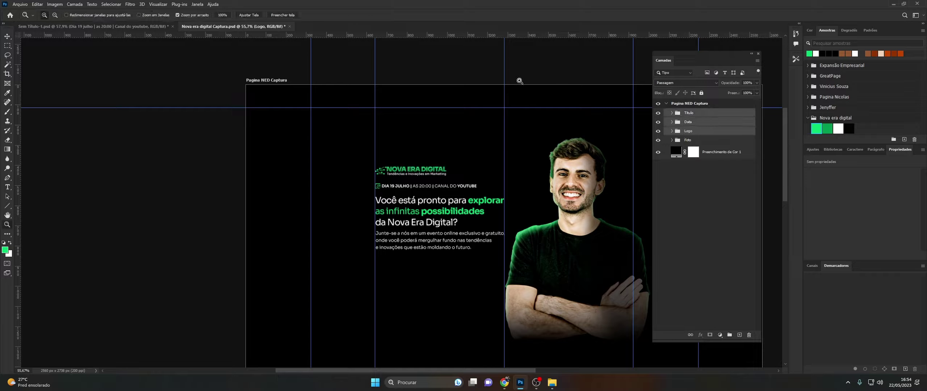
- Select the Titulo, Data and Logo groups and check their alignment options
{"action": "left_click", "coordinate": [688, 113], "text": "shift"}
{"action": "key", "text": "v"}
{"action": "left_click", "coordinate": [248, 15]}
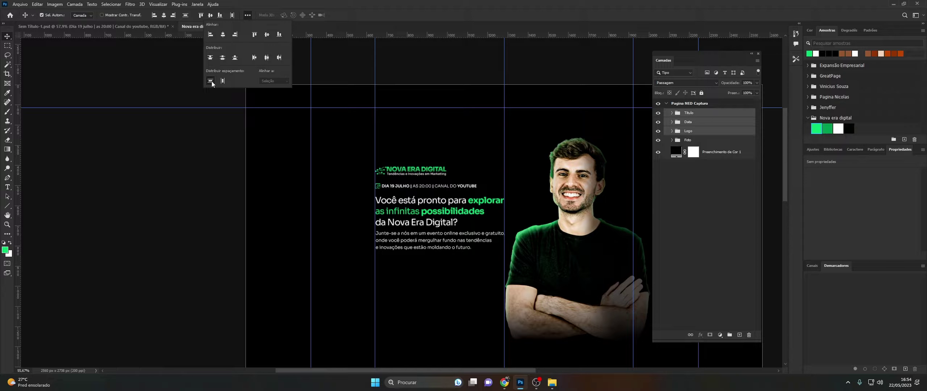
{"action": "left_click", "coordinate": [469, 177]}
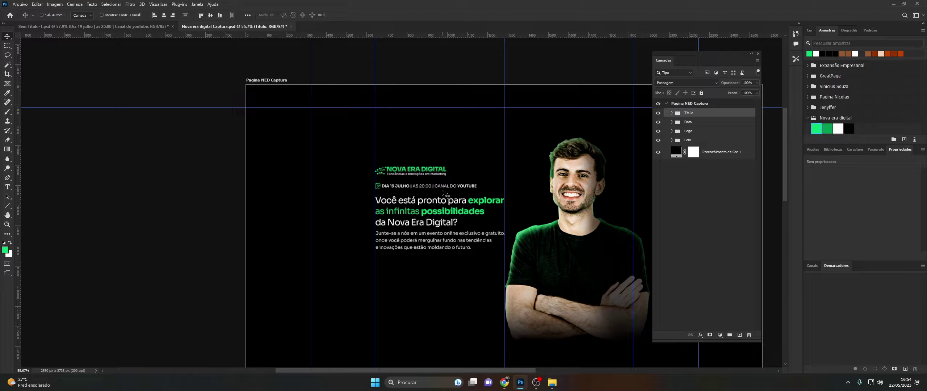
- Preview the heading layout up close with guides hidden, then show the guides again
{"action": "key", "text": "ctrl+h"}
{"action": "scroll", "coordinate": [397, 214], "scroll_direction": "down", "scroll_amount": 1}
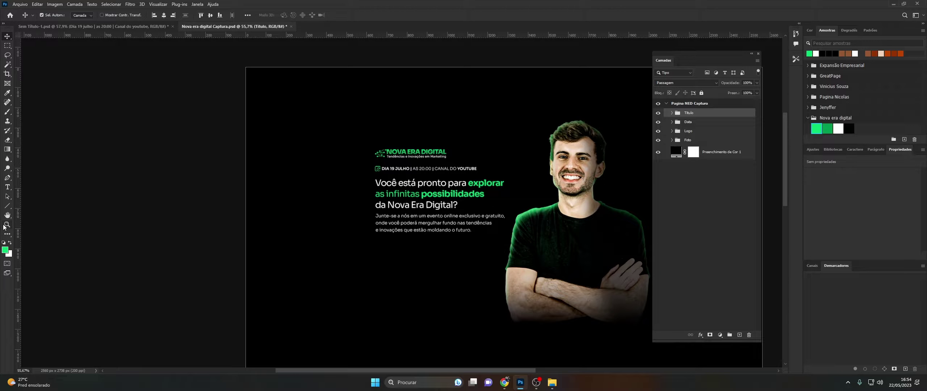
{"action": "left_click", "coordinate": [7, 225]}
{"action": "left_click_drag", "start_coordinate": [434, 177], "coordinate": [461, 180]}
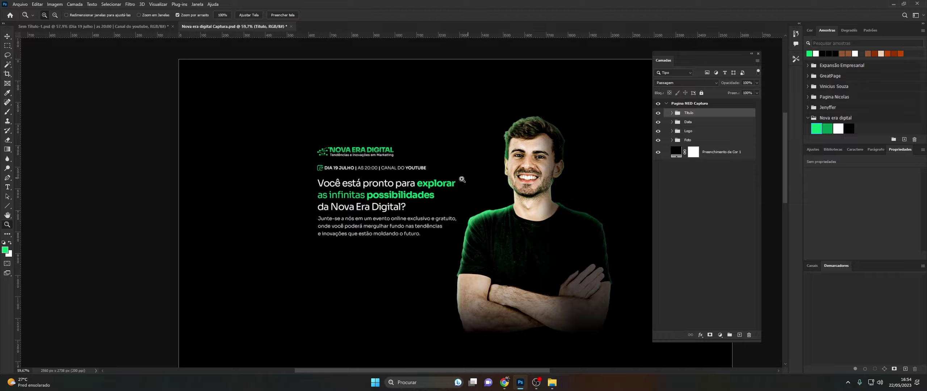
{"action": "scroll", "coordinate": [398, 178], "scroll_direction": "up", "scroll_amount": 1}
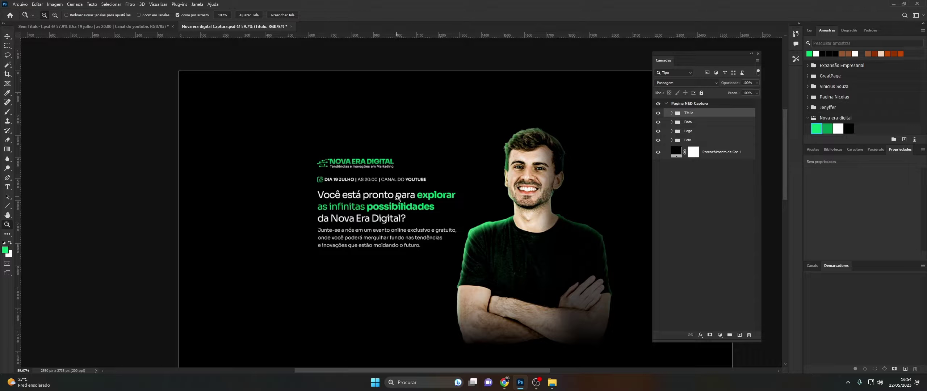
{"action": "scroll", "coordinate": [397, 198], "scroll_direction": "down", "scroll_amount": 1}
{"action": "scroll", "coordinate": [402, 194], "scroll_direction": "down", "scroll_amount": 1}
{"action": "scroll", "coordinate": [409, 152], "scroll_direction": "down", "scroll_amount": 2}
{"action": "scroll", "coordinate": [420, 145], "scroll_direction": "up", "scroll_amount": 1}
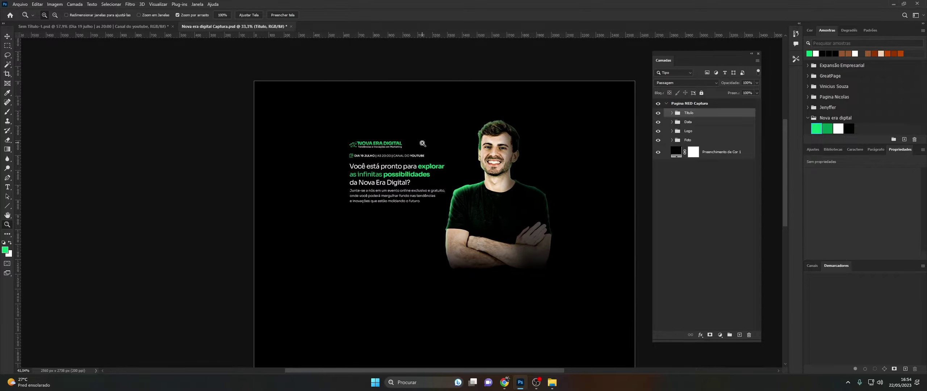
{"action": "key", "text": "ctrl+h"}
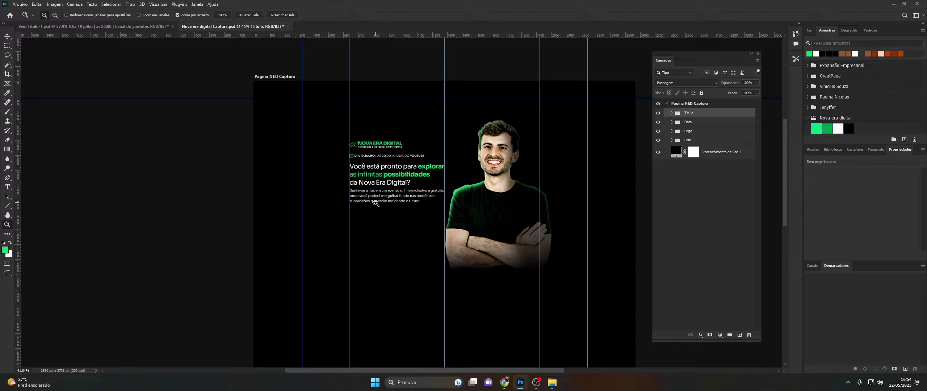
{"action": "scroll", "coordinate": [395, 211], "scroll_direction": "up", "scroll_amount": 1}
{"action": "scroll", "coordinate": [405, 199], "scroll_direction": "up", "scroll_amount": 1}
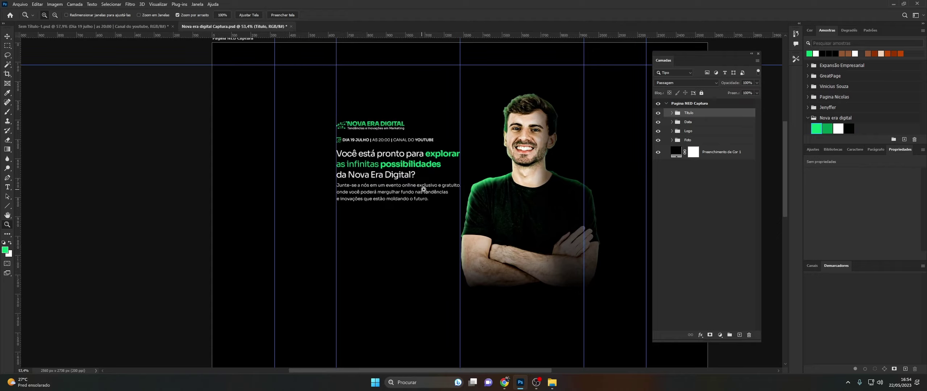
{"action": "scroll", "coordinate": [404, 181], "scroll_direction": "up", "scroll_amount": 1}
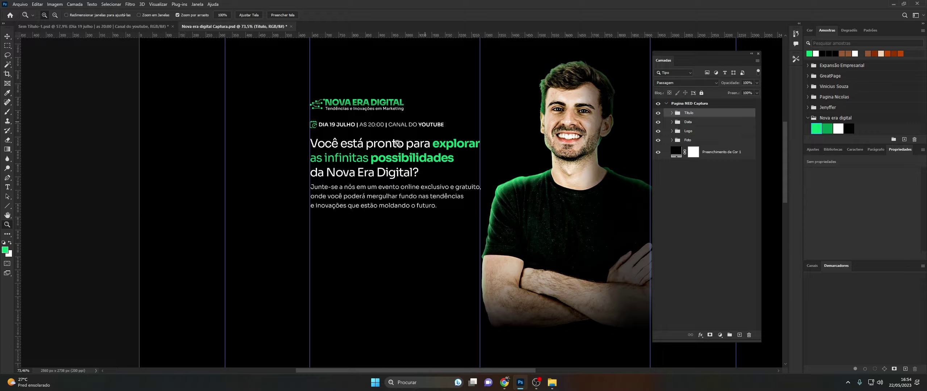
- Draw a rectangle bar beneath the intro paragraph
{"action": "left_click", "coordinate": [6, 205]}
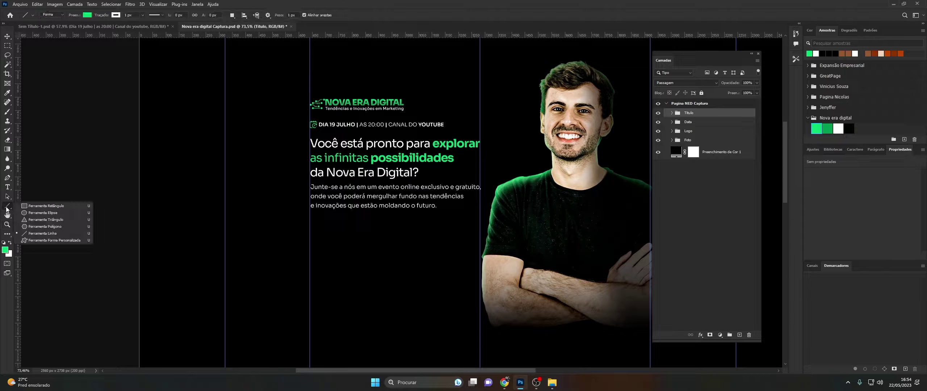
{"action": "left_click", "coordinate": [43, 206]}
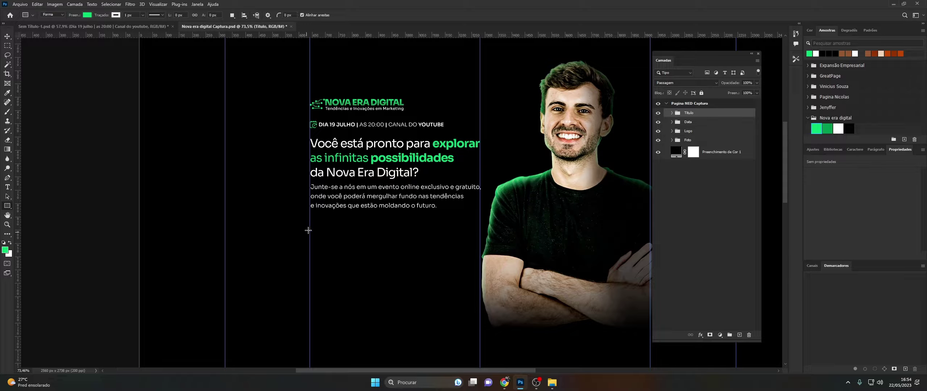
{"action": "left_click_drag", "start_coordinate": [311, 225], "coordinate": [439, 236]}
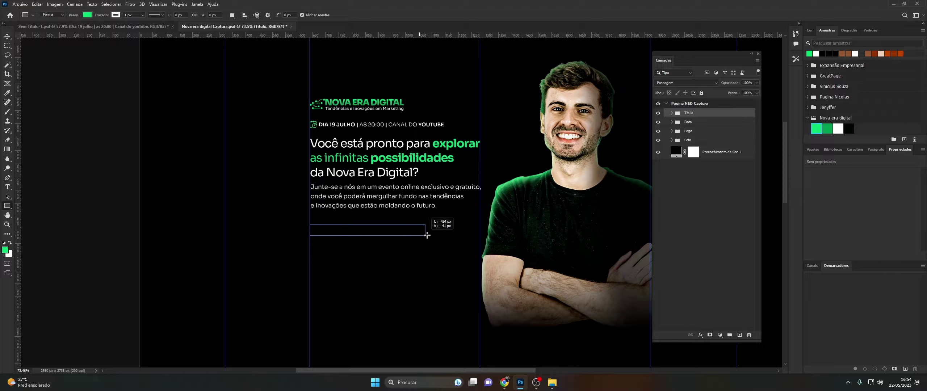
{"action": "left_click_drag", "start_coordinate": [440, 236], "coordinate": [442, 238]}
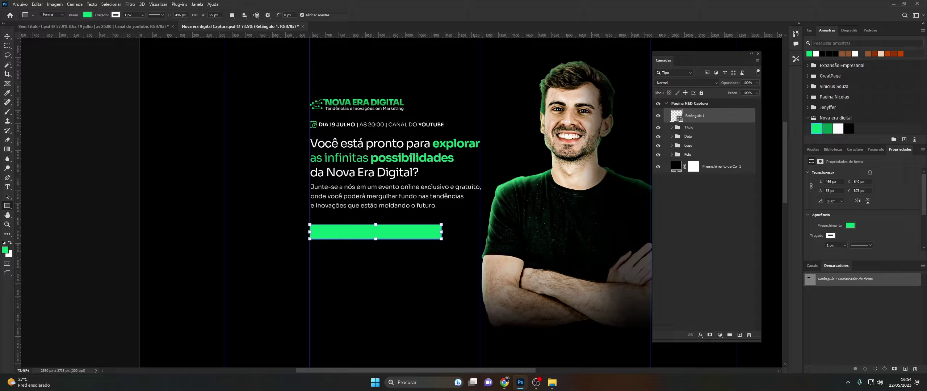
{"action": "left_click", "coordinate": [506, 380]}
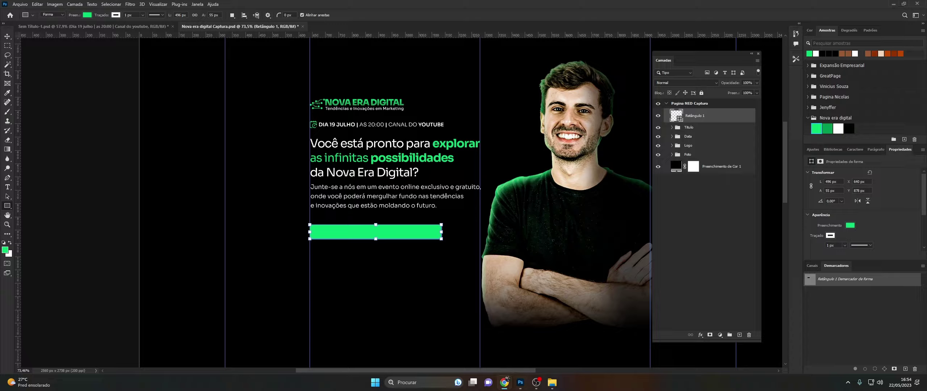
{"action": "left_click", "coordinate": [677, 116]}
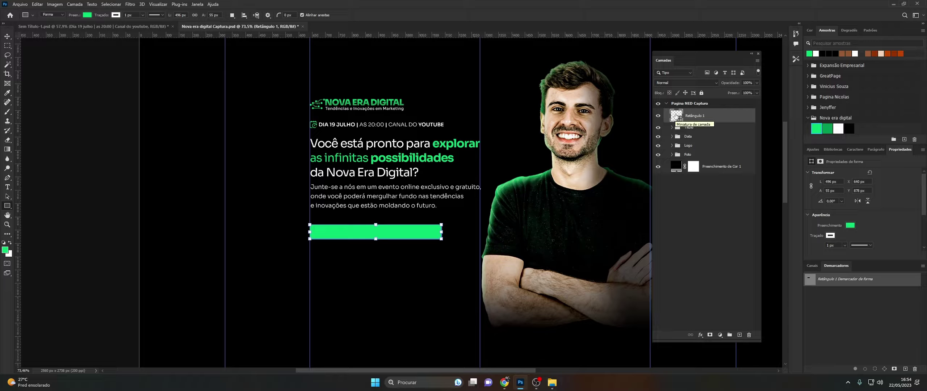
- Fill the bar white and widen it to 638 px to match the body text
{"action": "double_click", "coordinate": [676, 116]}
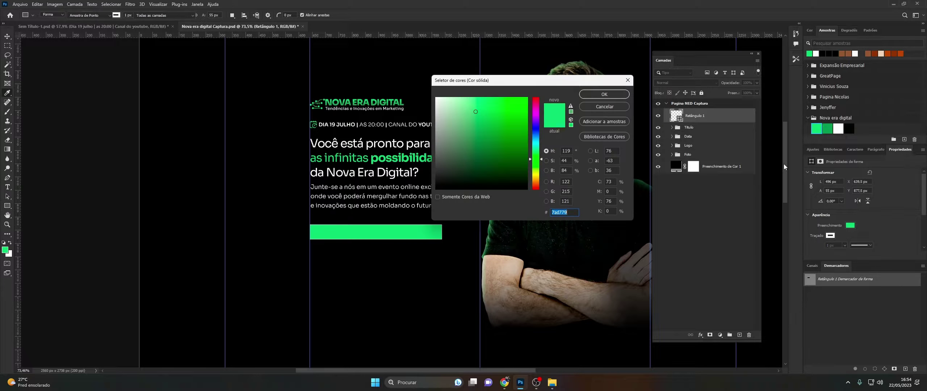
{"action": "left_click", "coordinate": [842, 128]}
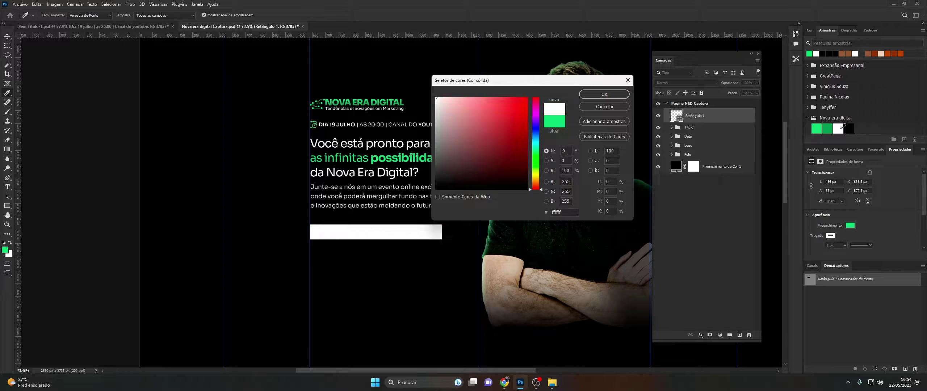
{"action": "left_click", "coordinate": [608, 95]}
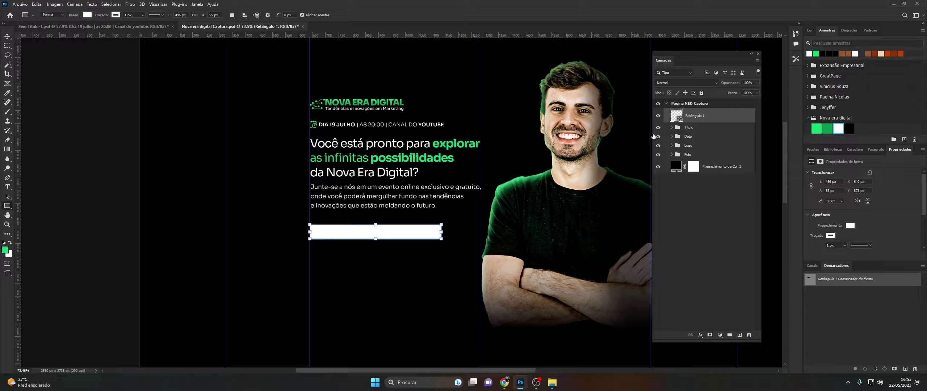
{"action": "key", "text": "ctrl+t"}
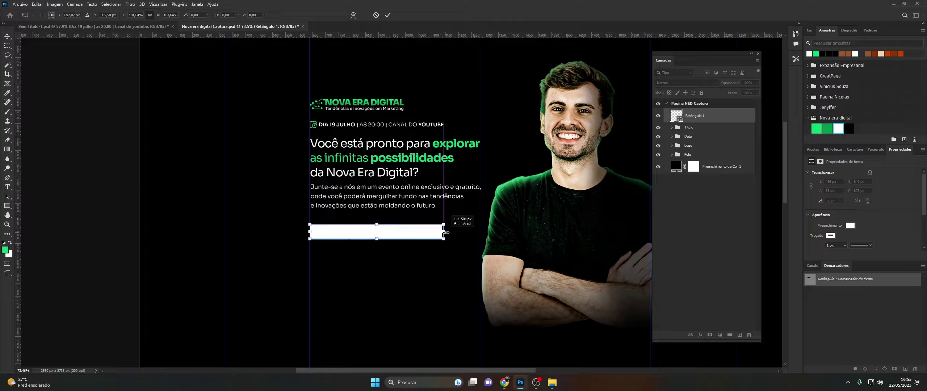
{"action": "left_click_drag", "start_coordinate": [441, 232], "coordinate": [479, 232]}
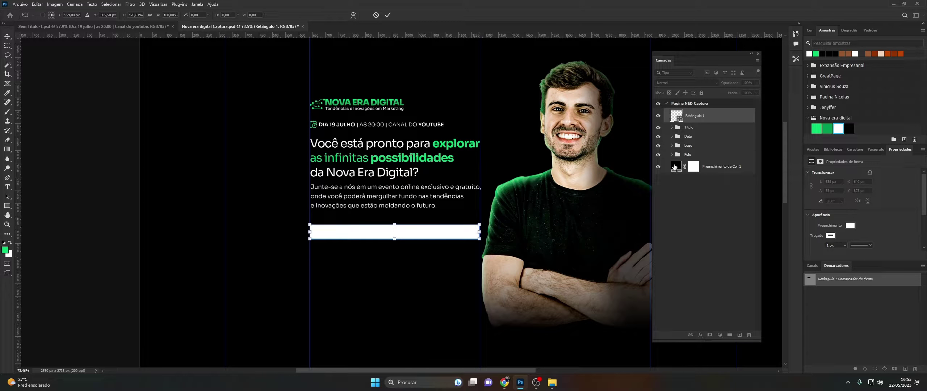
{"action": "key", "text": "Return"}
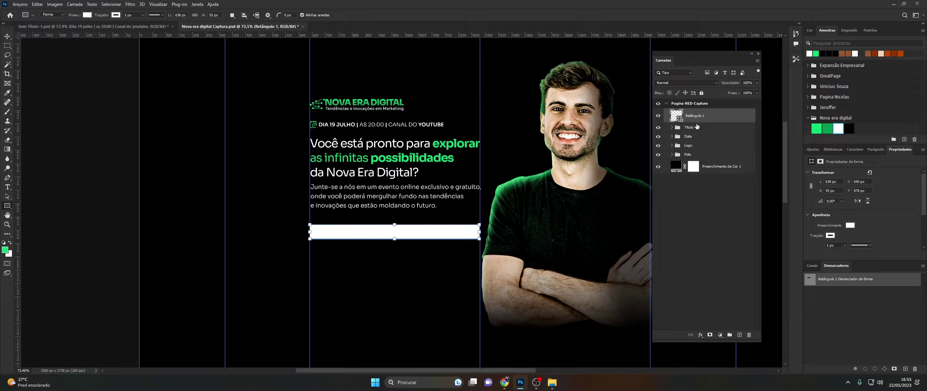
{"action": "left_click", "coordinate": [695, 127]}
- Add a black 'Nome' label on the white bar, stacked above the bar's layer
{"action": "left_click", "coordinate": [8, 187]}
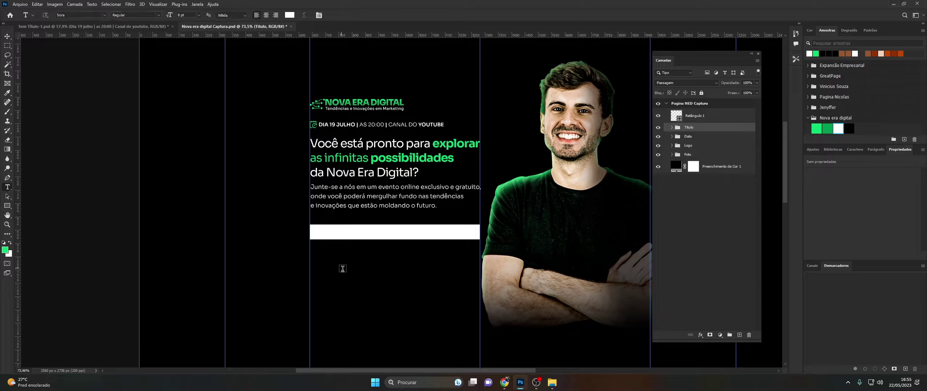
{"action": "left_click", "coordinate": [342, 268]}
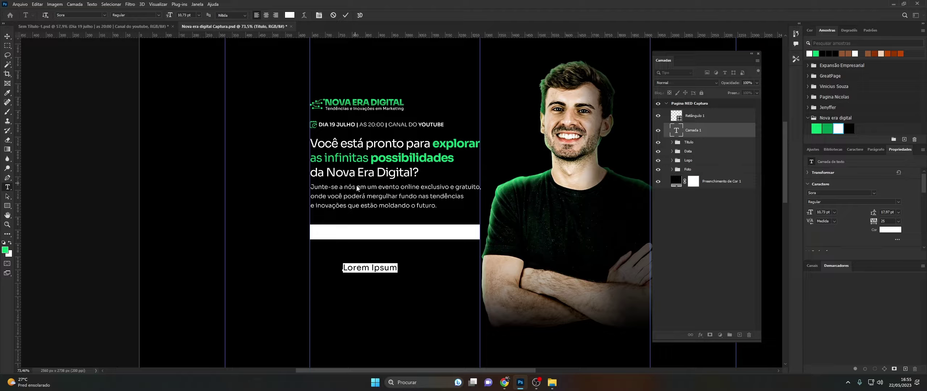
{"action": "type", "text": "Nome"}
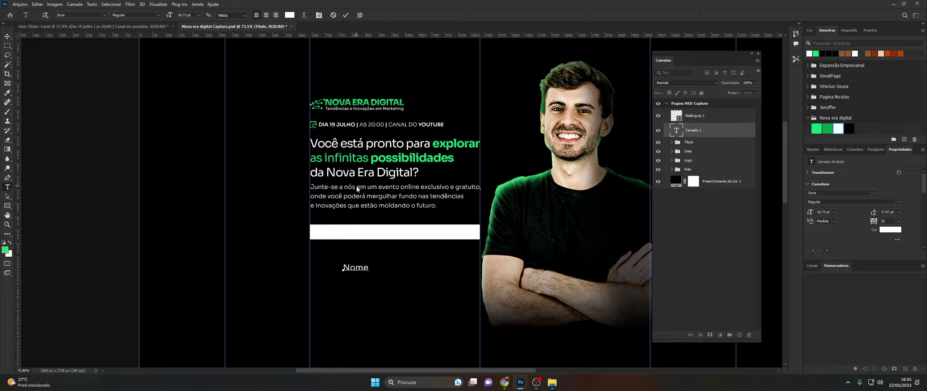
{"action": "left_click", "coordinate": [676, 133]}
{"action": "left_click", "coordinate": [827, 53]}
{"action": "key", "text": "ctrl+t"}
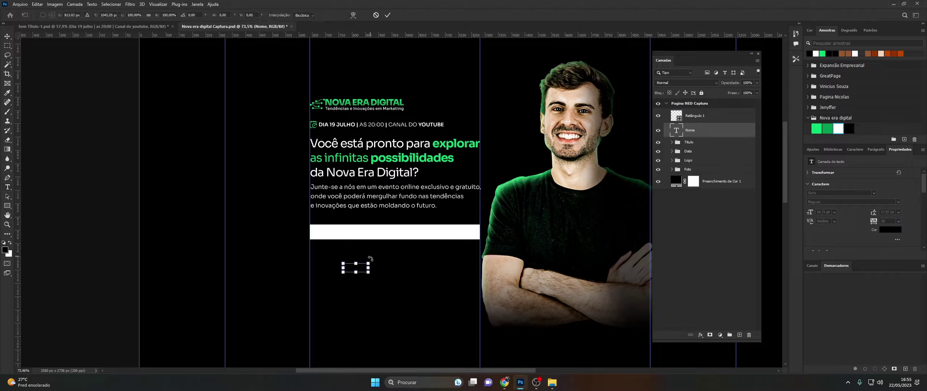
{"action": "left_click_drag", "start_coordinate": [362, 270], "coordinate": [337, 237]}
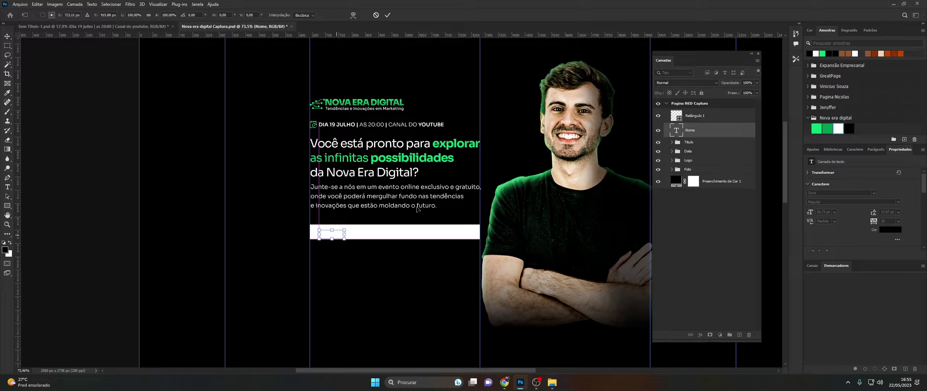
{"action": "key", "text": "Return"}
{"action": "left_click_drag", "start_coordinate": [681, 130], "coordinate": [679, 108]}
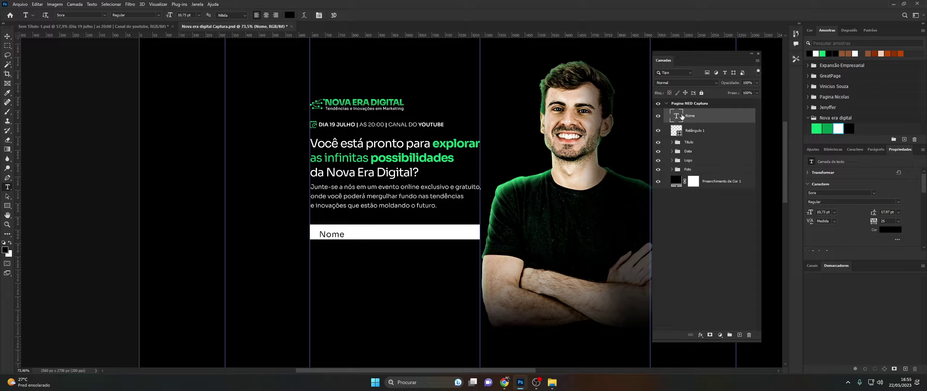
- Shrink the Nome text slightly and centre it vertically in the white field, Retângulo 1
{"action": "left_click", "coordinate": [7, 224]}
{"action": "left_click_drag", "start_coordinate": [333, 217], "coordinate": [342, 217]}
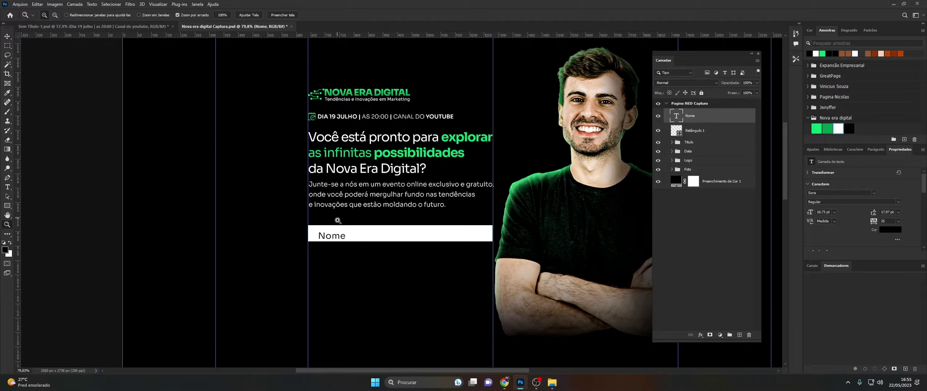
{"action": "key", "text": "ctrl+t"}
{"action": "left_click_drag", "start_coordinate": [348, 248], "coordinate": [332, 237]}
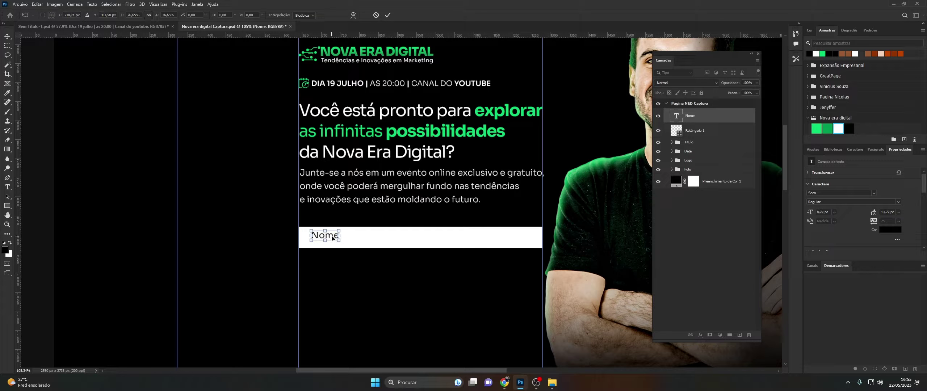
{"action": "left_click", "coordinate": [712, 131]}
{"action": "key", "text": "z"}
{"action": "left_click", "coordinate": [7, 36]}
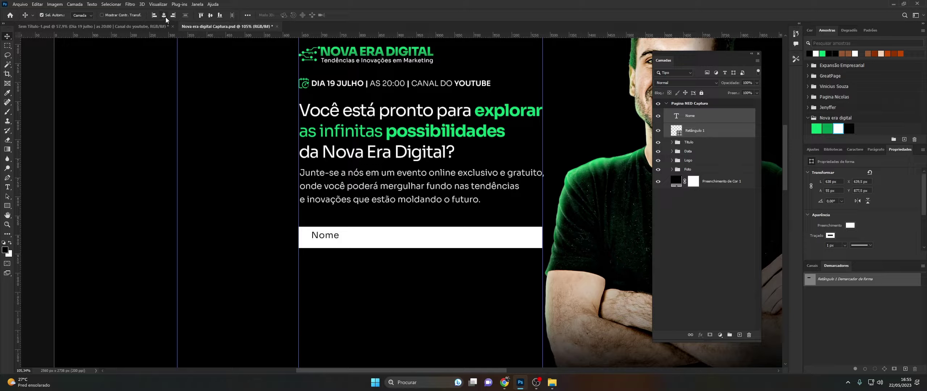
{"action": "left_click", "coordinate": [210, 16]}
- Change the Nome placeholder text colour to grey
{"action": "left_click", "coordinate": [676, 117]}
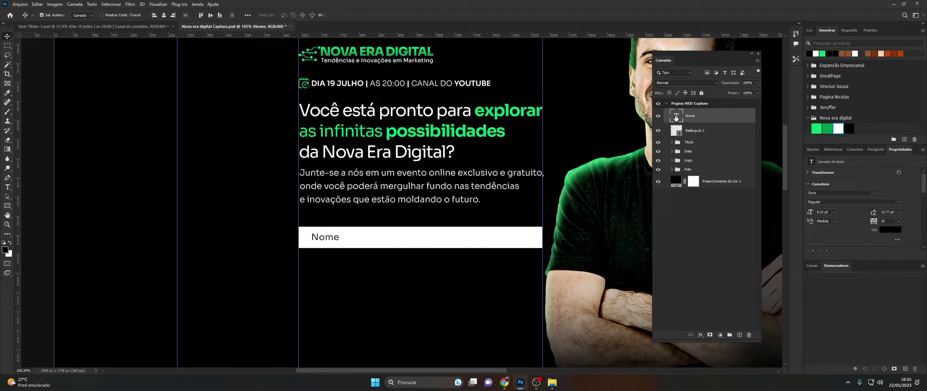
{"action": "double_click", "coordinate": [676, 118]}
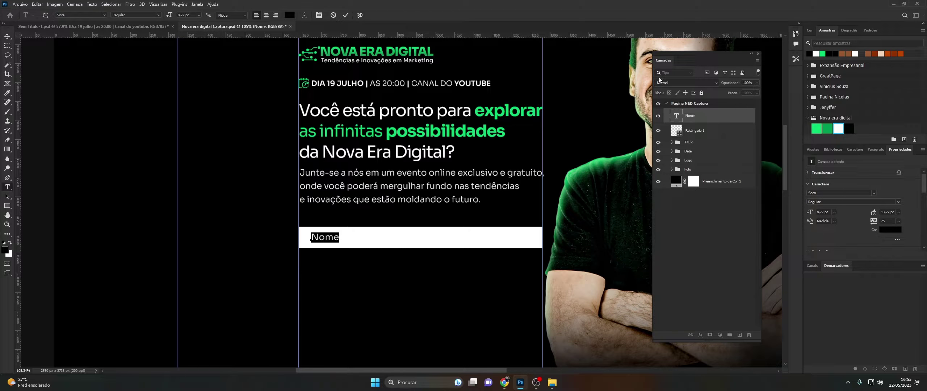
{"action": "left_click", "coordinate": [289, 15]}
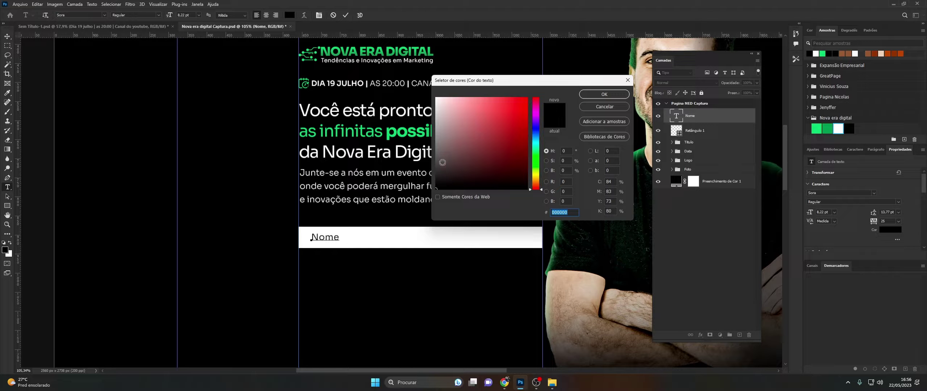
{"action": "left_click_drag", "start_coordinate": [437, 166], "coordinate": [436, 134]}
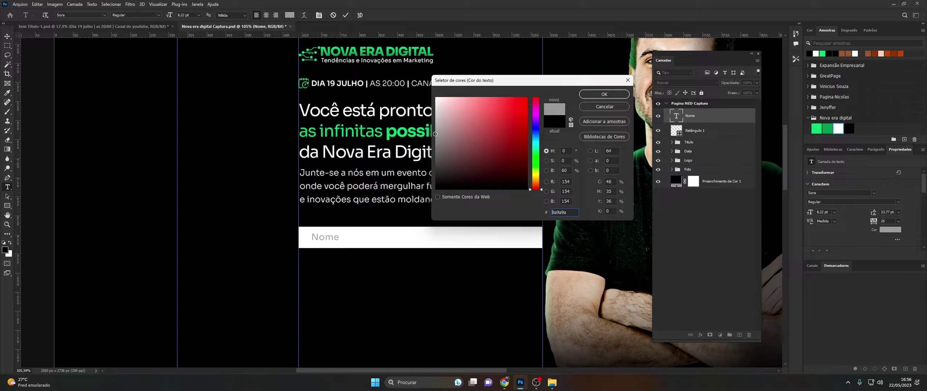
{"action": "left_click", "coordinate": [604, 94]}
{"action": "left_click", "coordinate": [716, 130]}
{"action": "key", "text": "v"}
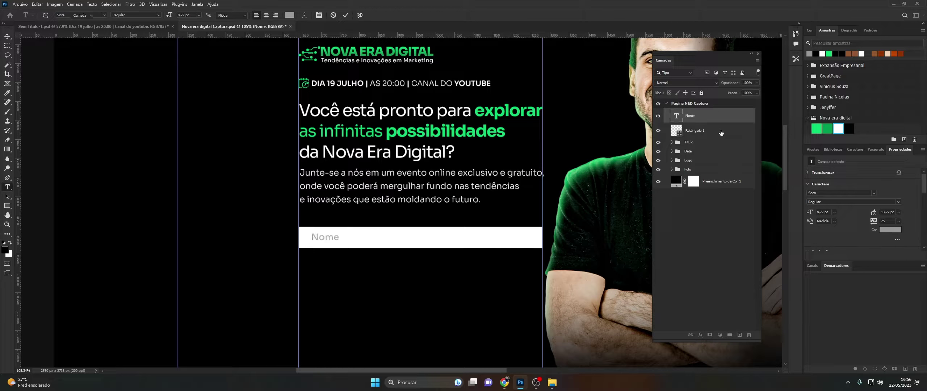
- Group the Nome text with its white rectangle as 'Nome' and duplicate the group
{"action": "left_click", "coordinate": [717, 116], "text": "shift"}
{"action": "key", "text": "ctrl+g"}
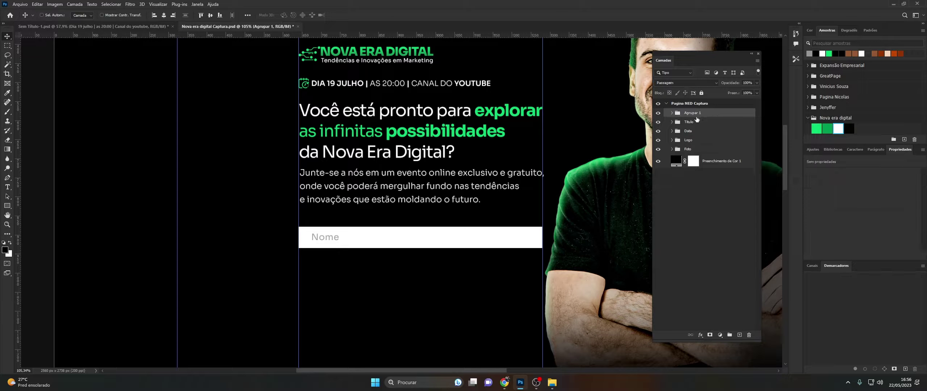
{"action": "double_click", "coordinate": [691, 112]}
{"action": "type", "text": "Nome"}
{"action": "key", "text": "Return"}
{"action": "key", "text": "ctrl+j"}
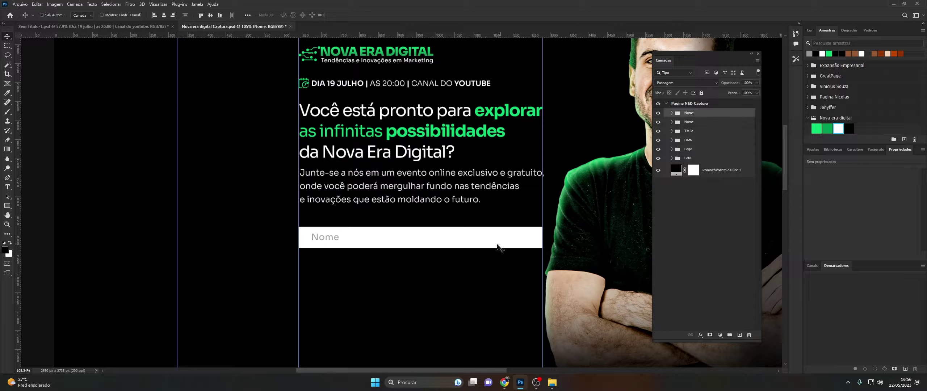
{"action": "key", "text": "ctrl+t"}
- Move the duplicated field about 80 px down and rename its group 'Email'
{"action": "left_click_drag", "start_coordinate": [465, 240], "coordinate": [465, 269]}
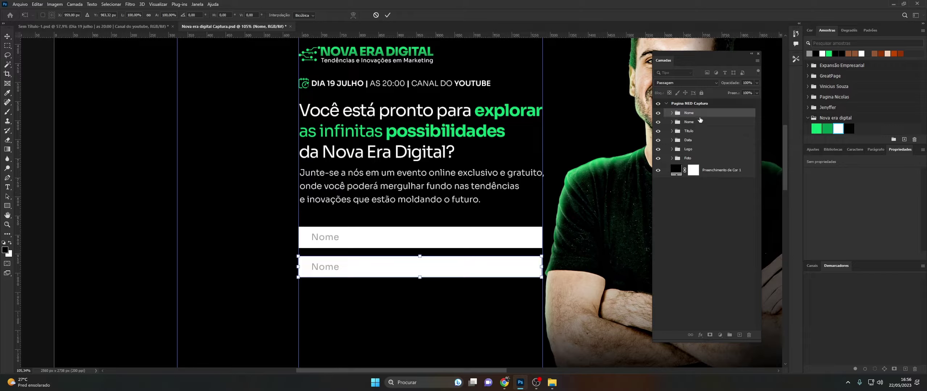
{"action": "double_click", "coordinate": [689, 113]}
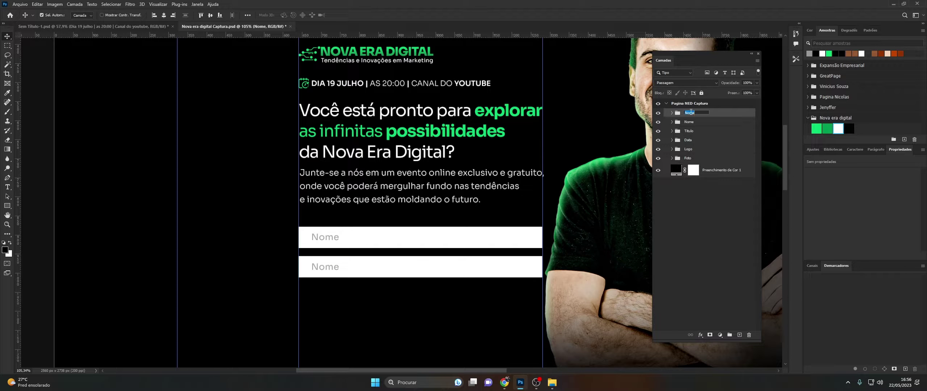
{"action": "type", "text": "Em"}
{"action": "type", "text": "ail"}
{"action": "key", "text": "Return"}
- Change the second field's placeholder to 'Seu melhor email:'
{"action": "left_click", "coordinate": [672, 113]}
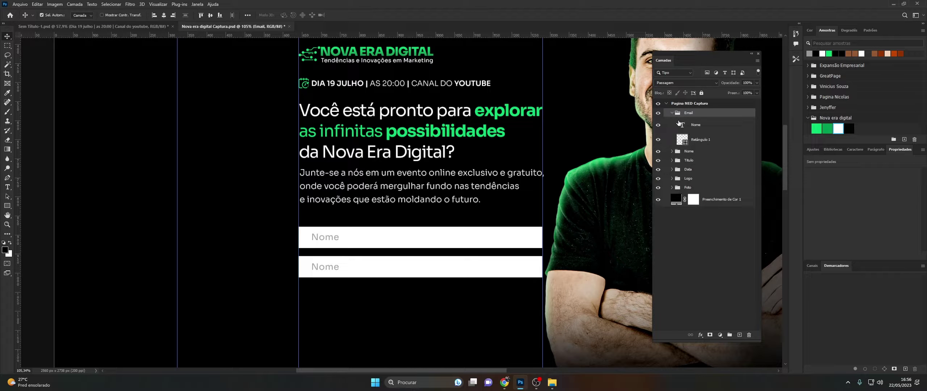
{"action": "double_click", "coordinate": [682, 125]}
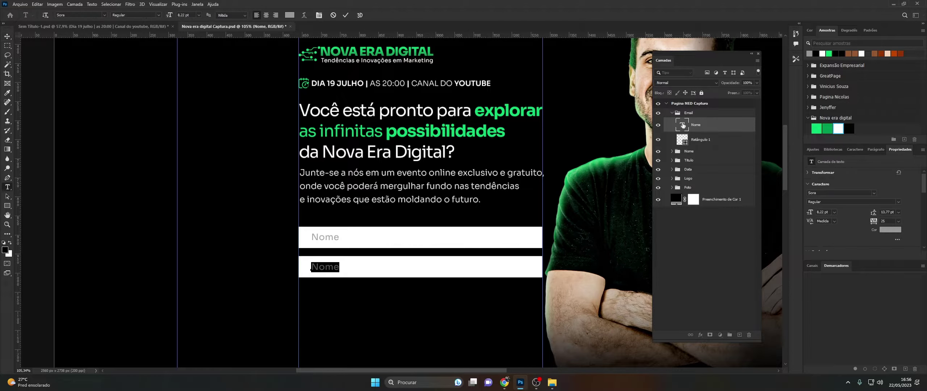
{"action": "type", "text": "Se"}
{"action": "type", "text": "u melh"}
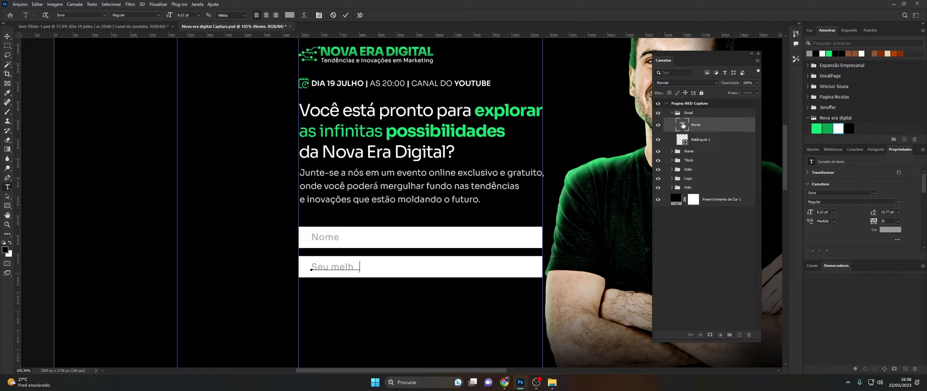
{"action": "type", "text": "or e-mail"}
{"action": "key", "text": "BackSpace"}
{"action": "key", "text": "BackSpace"}
{"action": "key", "text": "BackSpace"}
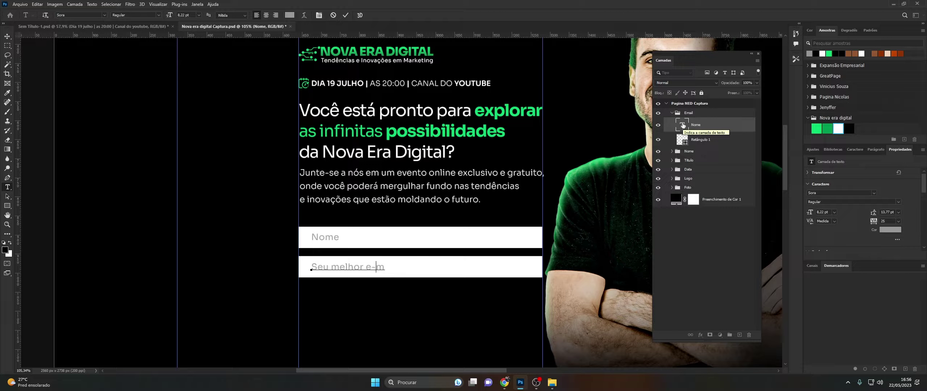
{"action": "key", "text": "BackSpace"}
{"action": "key", "text": "BackSpace"}
{"action": "type", "text": "mail:"}
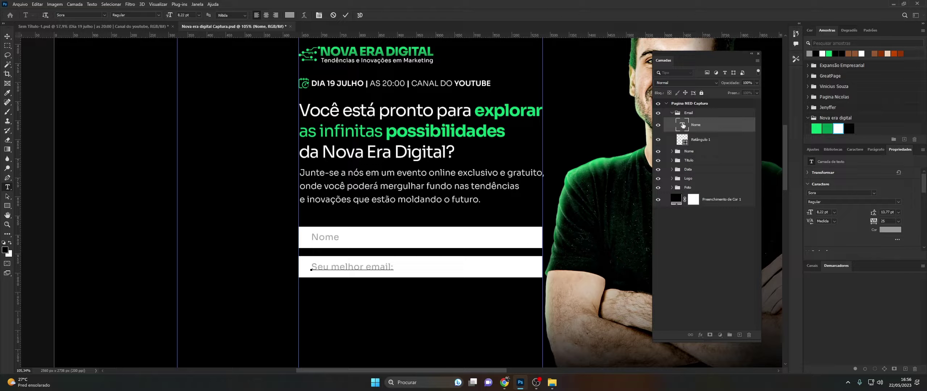
{"action": "key", "text": "ctrl+Return"}
{"action": "key", "text": "v"}
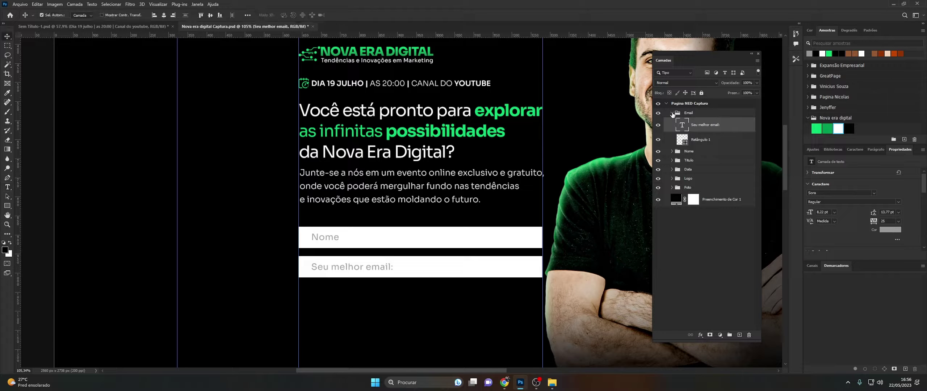
- Add a colon so the first field reads 'Nome:'
{"action": "left_click", "coordinate": [672, 112]}
{"action": "left_click", "coordinate": [672, 124]}
{"action": "left_click", "coordinate": [685, 137]}
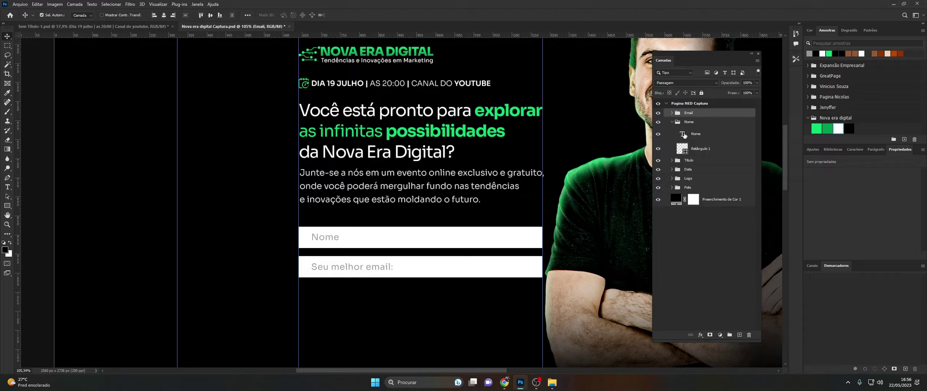
{"action": "key", "text": "t"}
{"action": "double_click", "coordinate": [361, 238]}
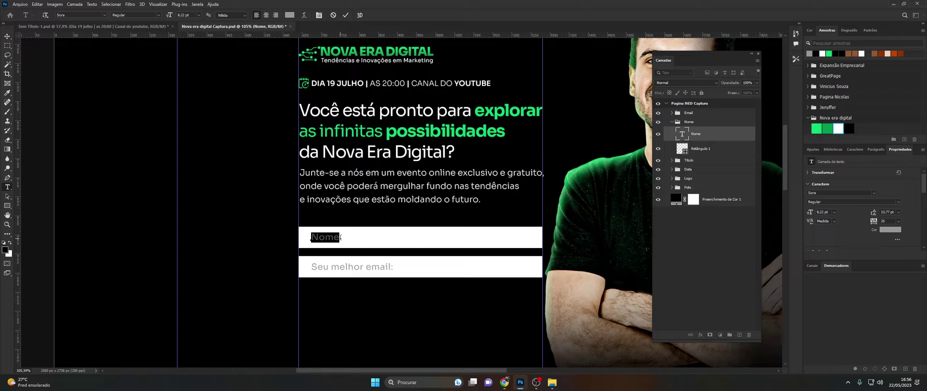
{"action": "left_click", "coordinate": [342, 237]}
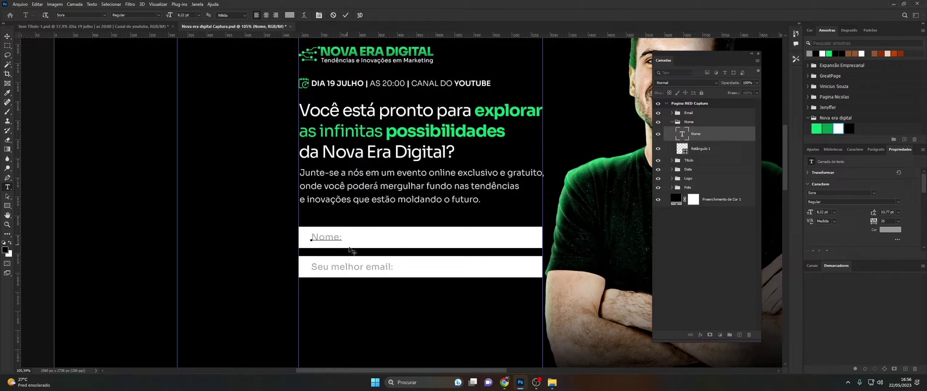
{"action": "left_click", "coordinate": [682, 134]}
{"action": "key", "text": "v"}
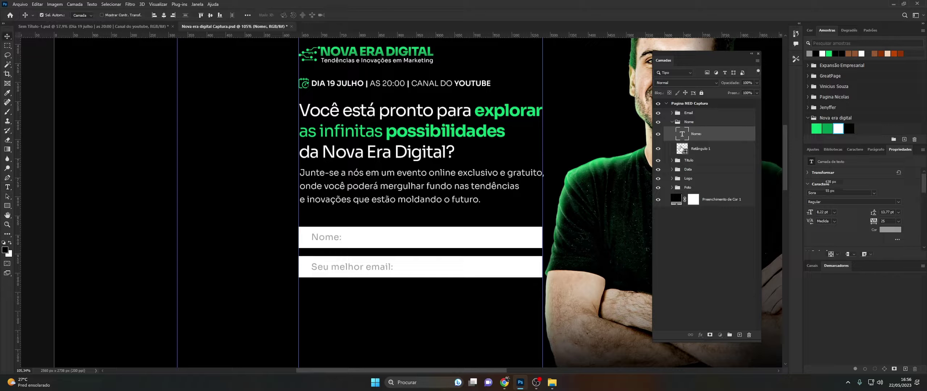
- Remove the outline stroke from both the Nome and Email white rectangles
{"action": "left_click", "coordinate": [687, 148]}
{"action": "left_click", "coordinate": [829, 235]}
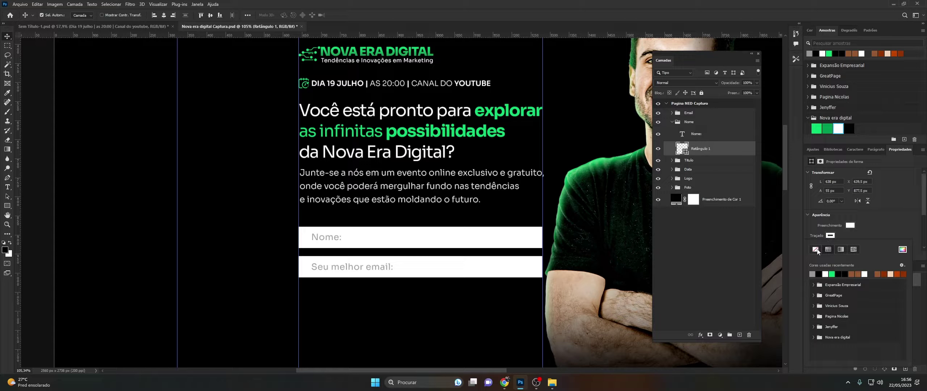
{"action": "left_click", "coordinate": [816, 252]}
{"action": "left_click", "coordinate": [677, 122]}
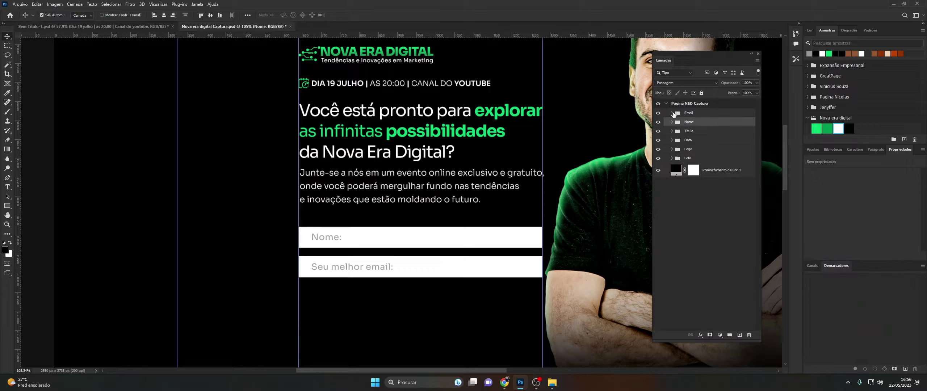
{"action": "left_click", "coordinate": [682, 140]}
{"action": "left_click", "coordinate": [829, 236]}
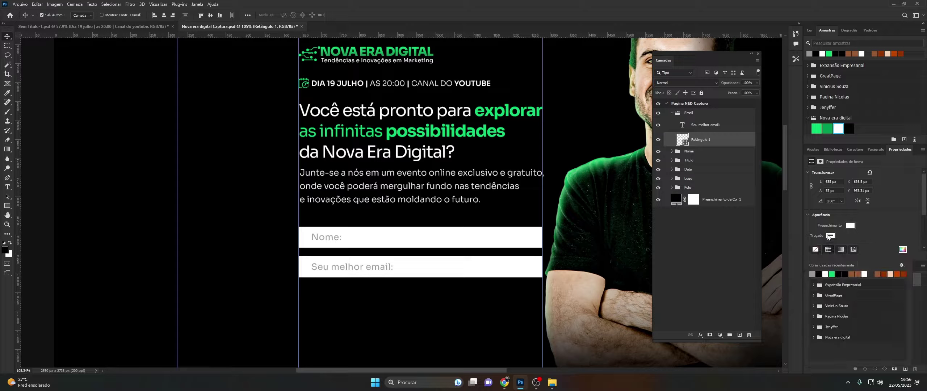
{"action": "left_click", "coordinate": [816, 250]}
{"action": "left_click", "coordinate": [672, 113]}
{"action": "left_click", "coordinate": [688, 113]}
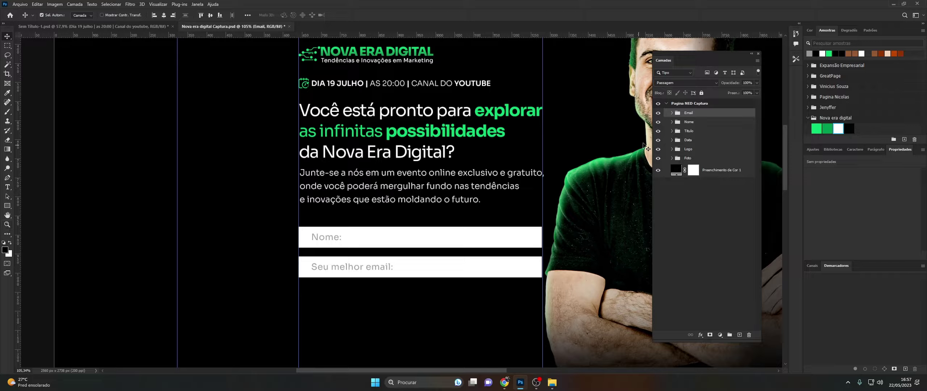
- Duplicate the Email group as 'Wpp' and place the copy just below the email field
{"action": "key", "text": "ctrl+j"}
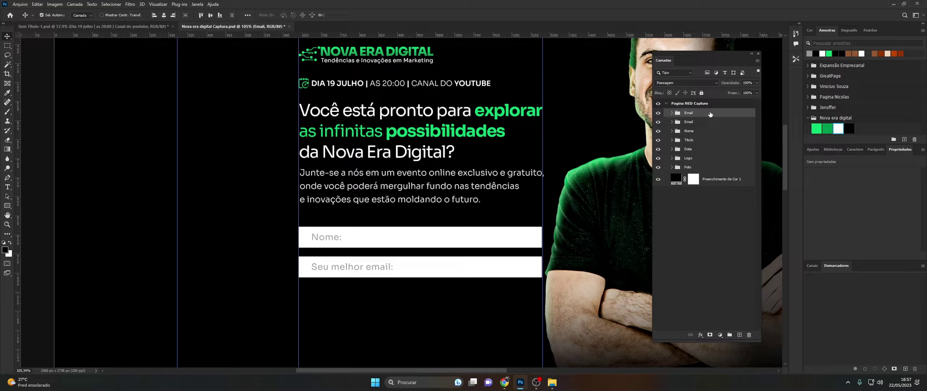
{"action": "double_click", "coordinate": [689, 114]}
{"action": "type", "text": "Wpp"}
{"action": "key", "text": "Return"}
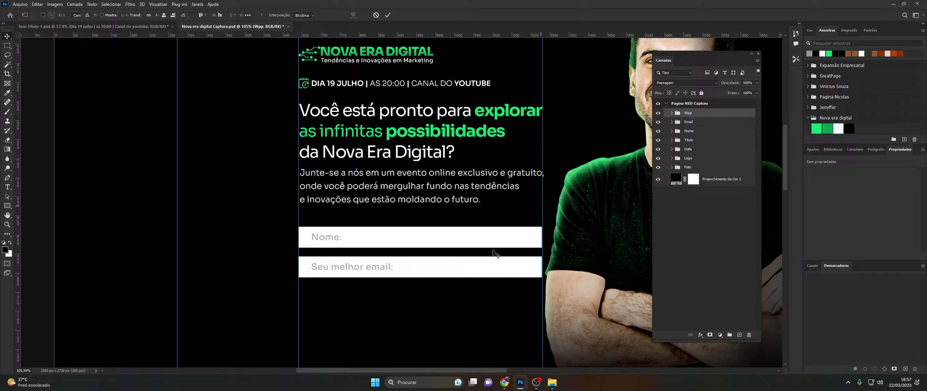
{"action": "key", "text": "ctrl+alt+t"}
{"action": "left_click_drag", "start_coordinate": [471, 273], "coordinate": [472, 303]}
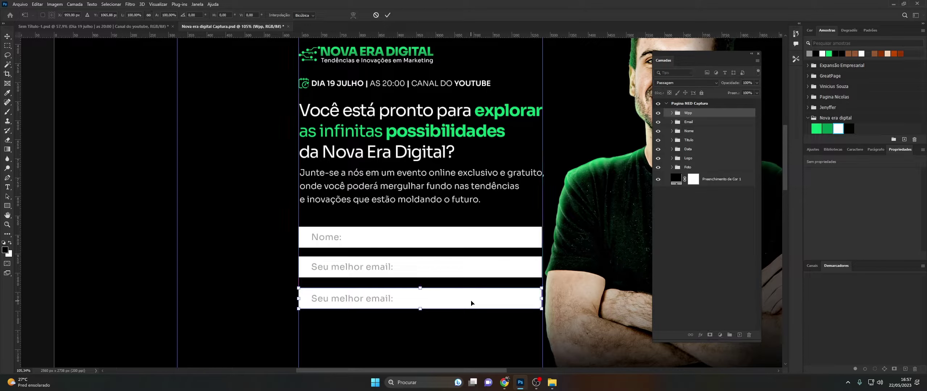
{"action": "left_click", "coordinate": [672, 113]}
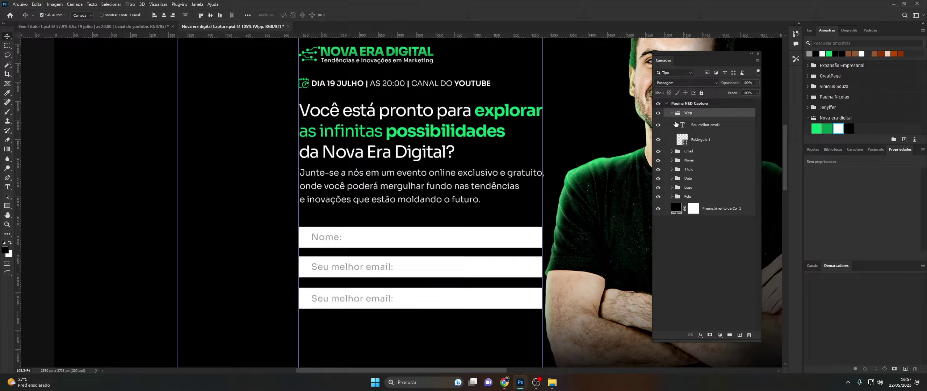
- Change the third field's placeholder to 'Whatsapp com DDD:' and reselect the Wpp group
{"action": "double_click", "coordinate": [682, 127]}
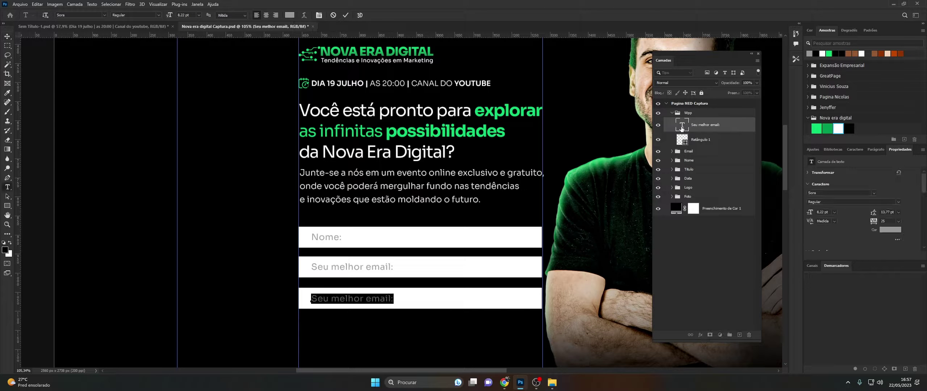
{"action": "type", "text": "Wha"}
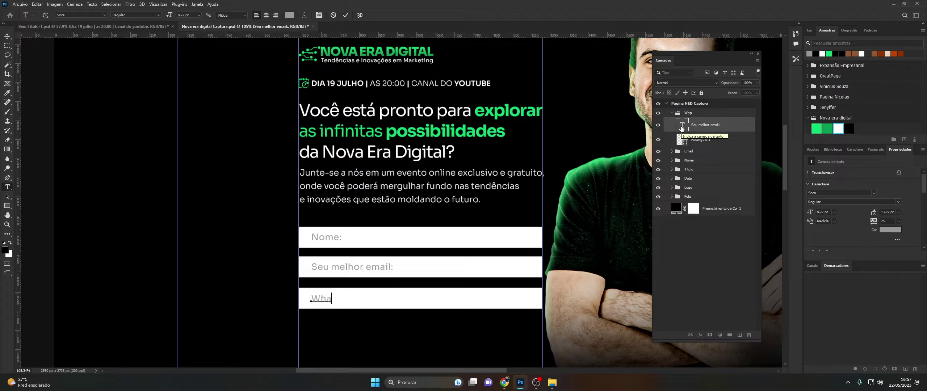
{"action": "type", "text": "tsap"}
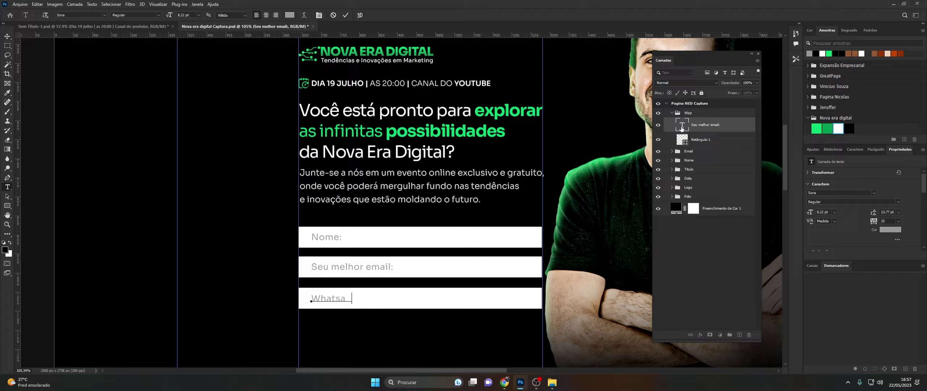
{"action": "type", "text": "p c"}
{"action": "type", "text": "om DDD:"}
{"action": "key", "text": "ctrl+Return"}
{"action": "key", "text": "v"}
{"action": "left_click", "coordinate": [672, 112]}
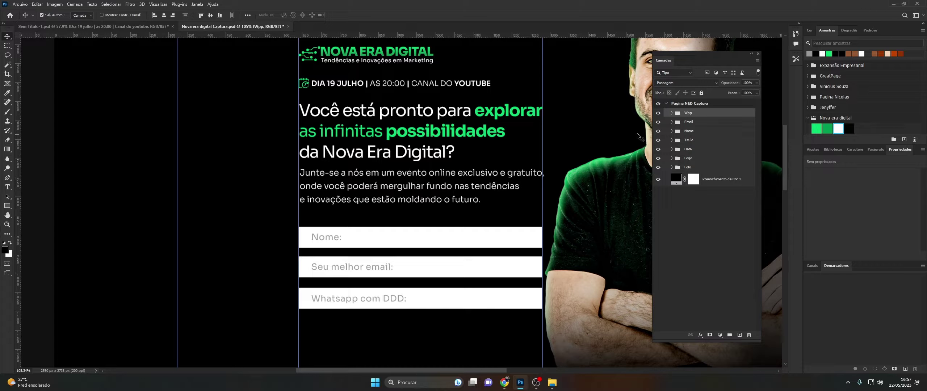
{"action": "left_click", "coordinate": [692, 132]}
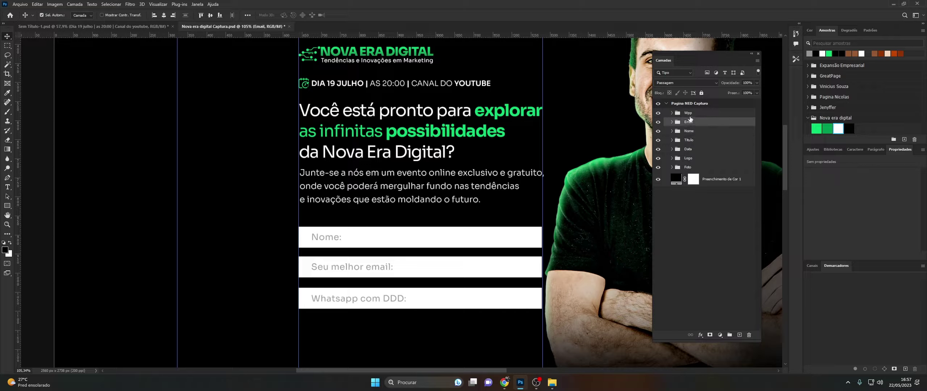
{"action": "left_click", "coordinate": [690, 114]}
{"action": "scroll", "coordinate": [381, 253], "scroll_direction": "down", "scroll_amount": 2}
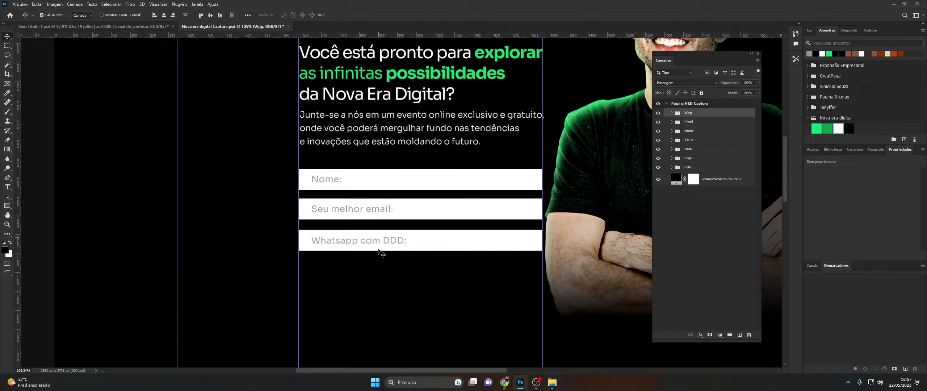
{"action": "scroll", "coordinate": [380, 254], "scroll_direction": "down", "scroll_amount": 3}
- Draw a 640 px wide bar with no outline below the Whatsapp field
{"action": "left_click", "coordinate": [7, 206]}
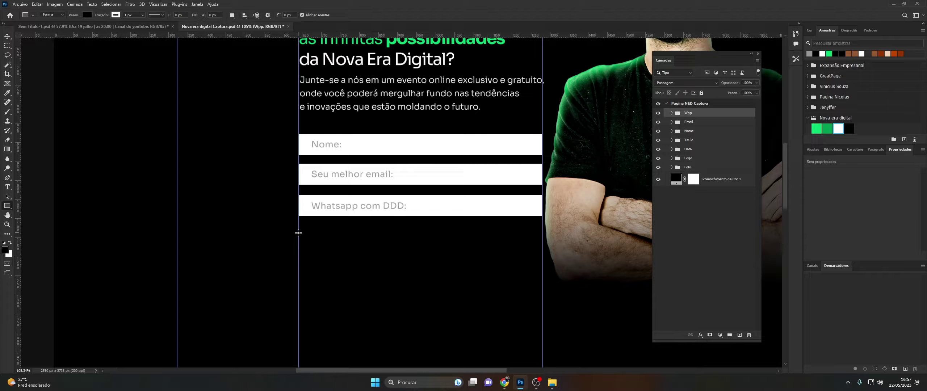
{"action": "left_click_drag", "start_coordinate": [299, 232], "coordinate": [542, 256]}
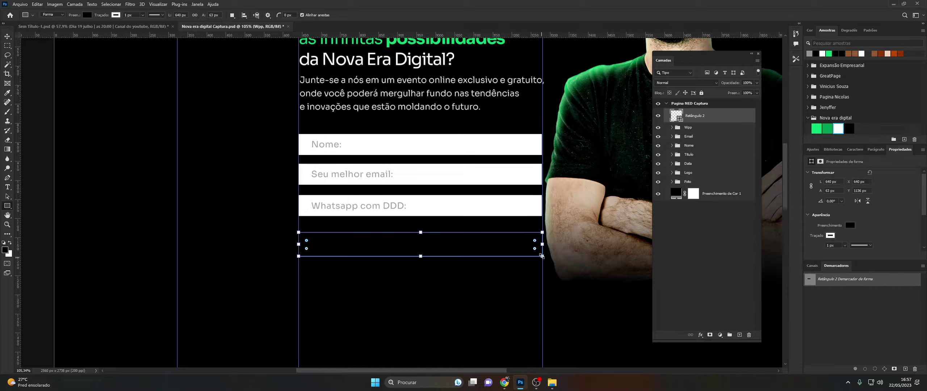
{"action": "left_click", "coordinate": [829, 236]}
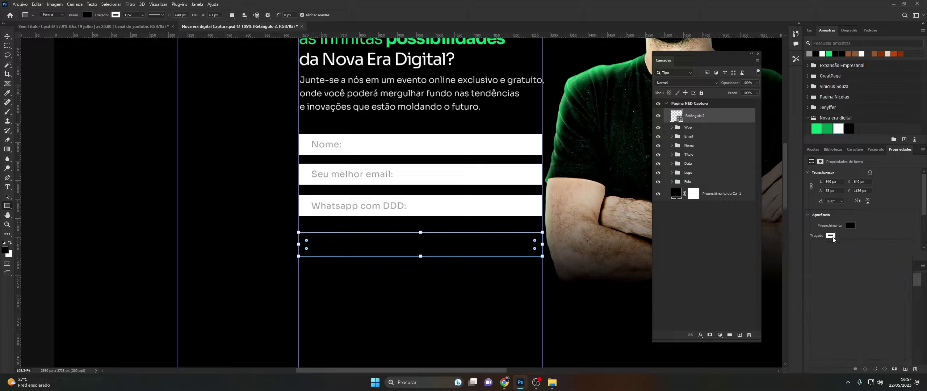
{"action": "left_click", "coordinate": [815, 250]}
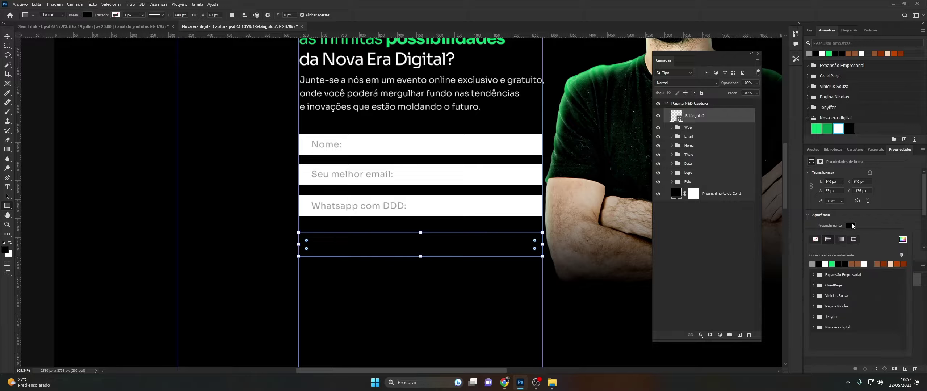
- Fill the bar with the green swatch, then brighten it in the Color Picker
{"action": "left_click", "coordinate": [815, 128]}
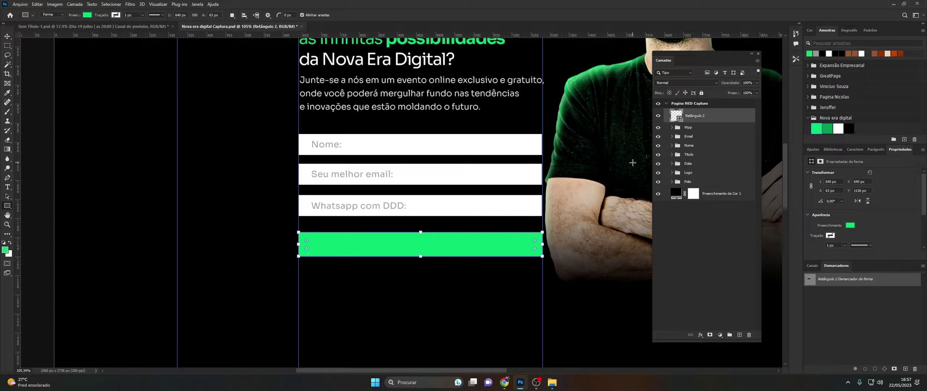
{"action": "double_click", "coordinate": [675, 115]}
{"action": "left_click", "coordinate": [476, 102]}
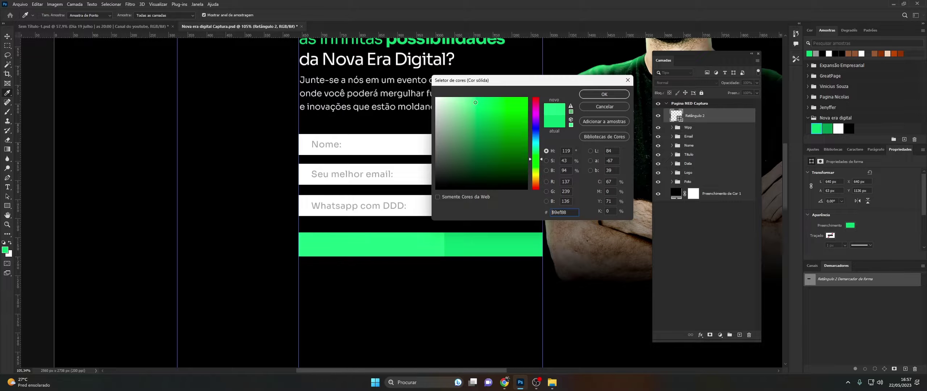
{"action": "left_click", "coordinate": [475, 101]}
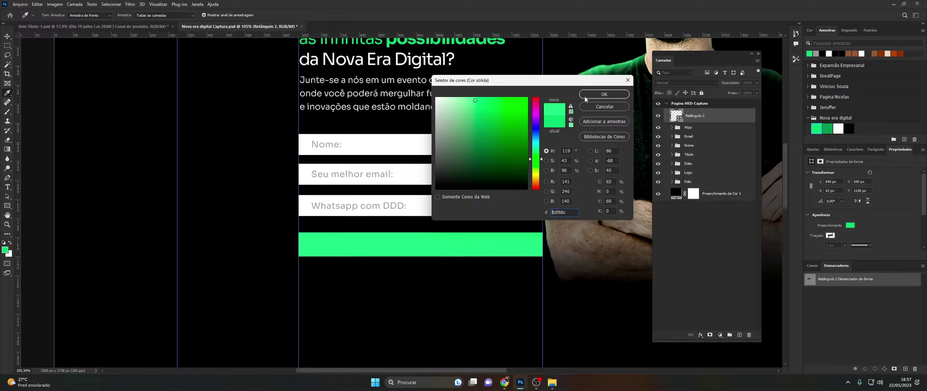
{"action": "key", "text": "Return"}
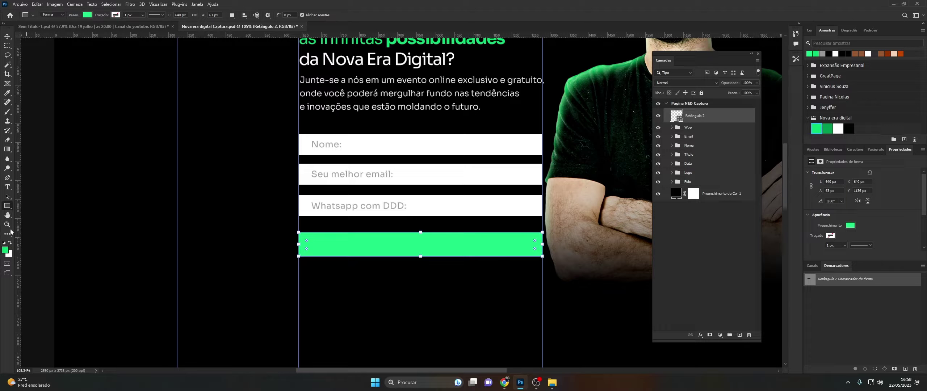
{"action": "left_click", "coordinate": [7, 188]}
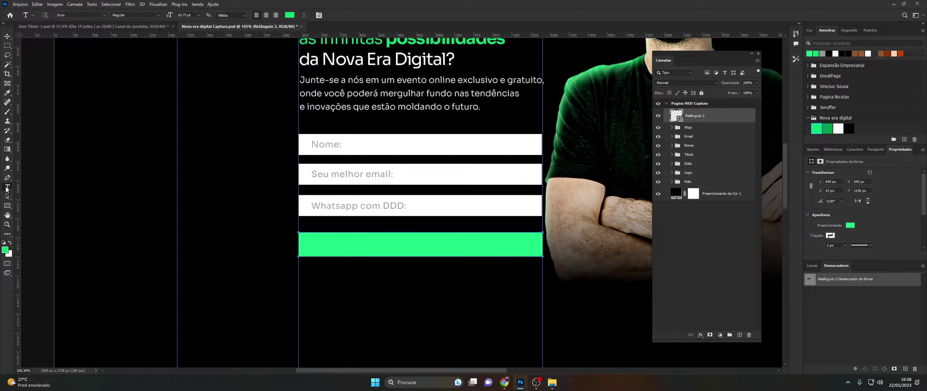
- Type the text 'Quero garantir minha vaga' below the green bar
{"action": "left_click", "coordinate": [687, 128]}
{"action": "left_click", "coordinate": [343, 283]}
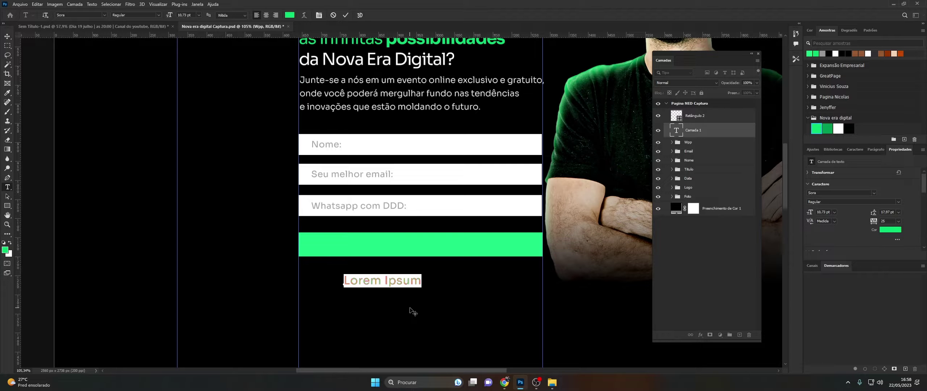
{"action": "type", "text": "Que"}
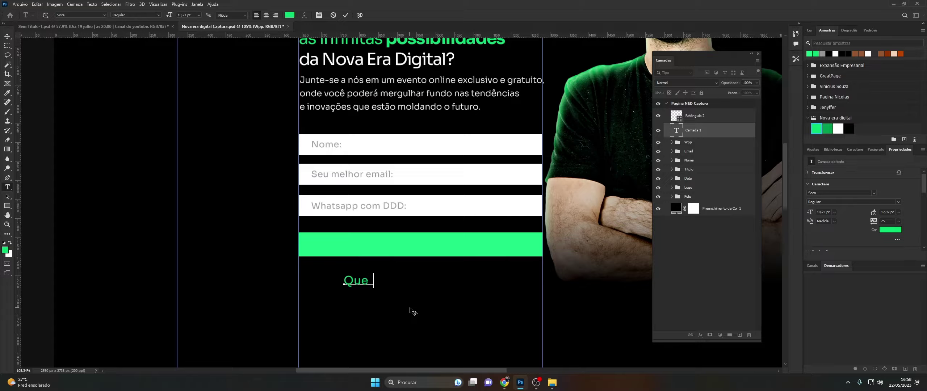
{"action": "type", "text": "ro gr"}
{"action": "type", "text": "ran"}
{"action": "type", "text": "tir minha ga"}
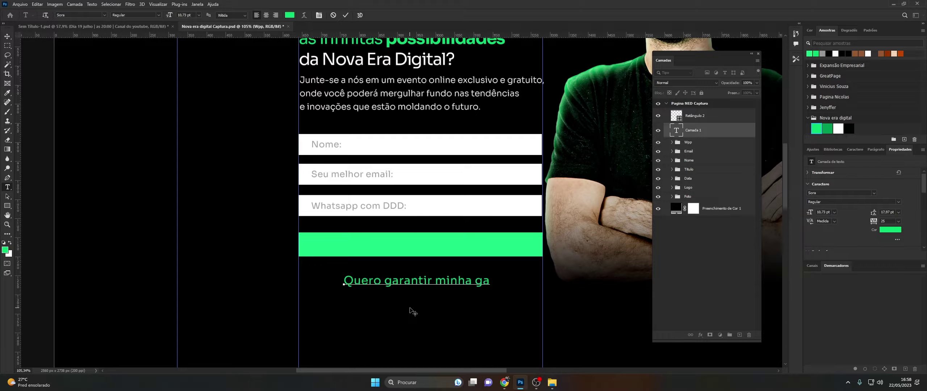
{"action": "key", "text": "BackSpace"}
{"action": "key", "text": "BackSpace"}
{"action": "type", "text": "vaga"}
{"action": "left_click", "coordinate": [676, 130]}
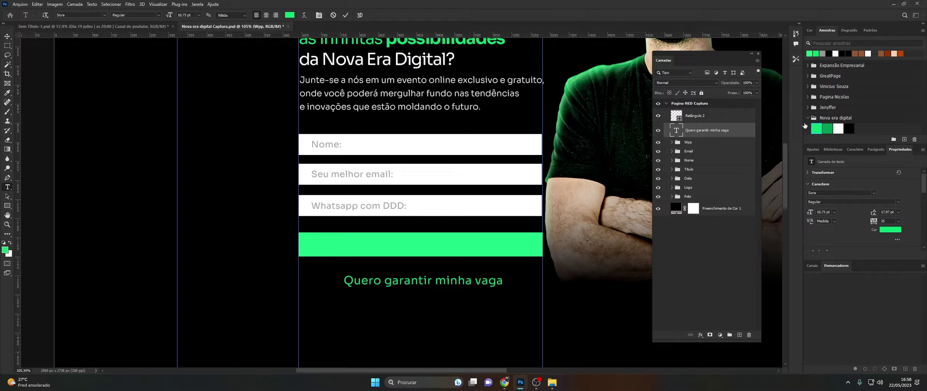
- Move the label onto the green button, stacked above Retângulo 2, and make it black
{"action": "left_click", "coordinate": [838, 129]}
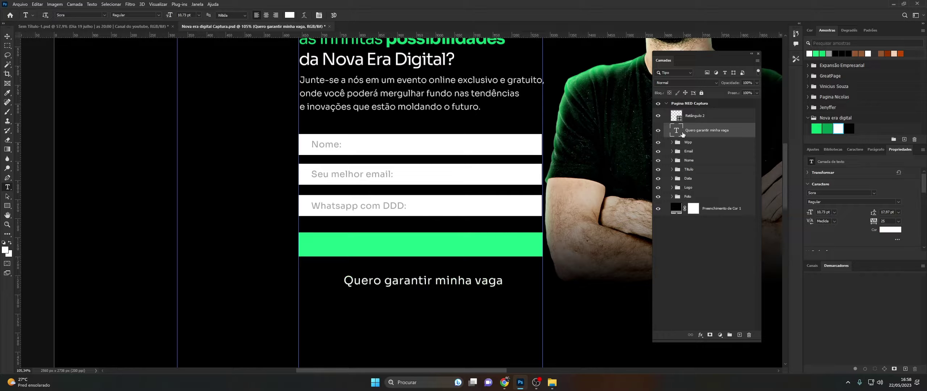
{"action": "key", "text": "ctrl+t"}
{"action": "left_click_drag", "start_coordinate": [464, 279], "coordinate": [451, 244]}
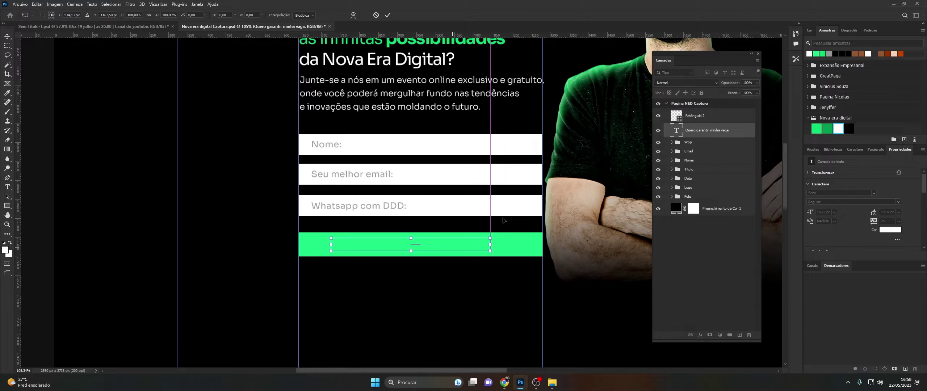
{"action": "key", "text": "Return"}
{"action": "left_click_drag", "start_coordinate": [706, 130], "coordinate": [678, 109]}
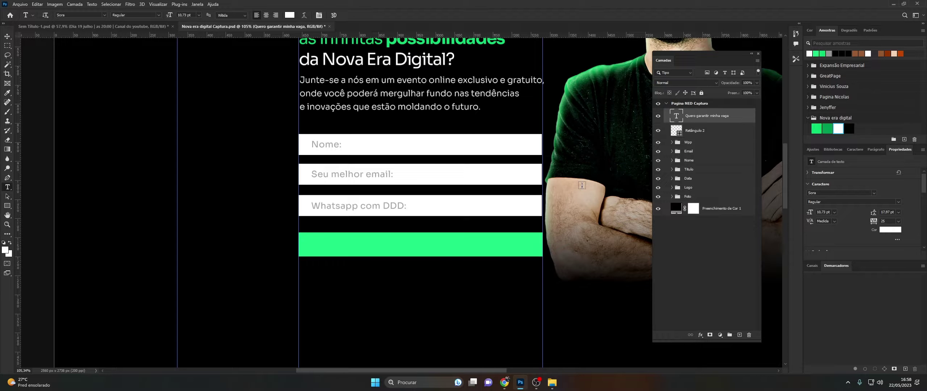
{"action": "left_click", "coordinate": [849, 129]}
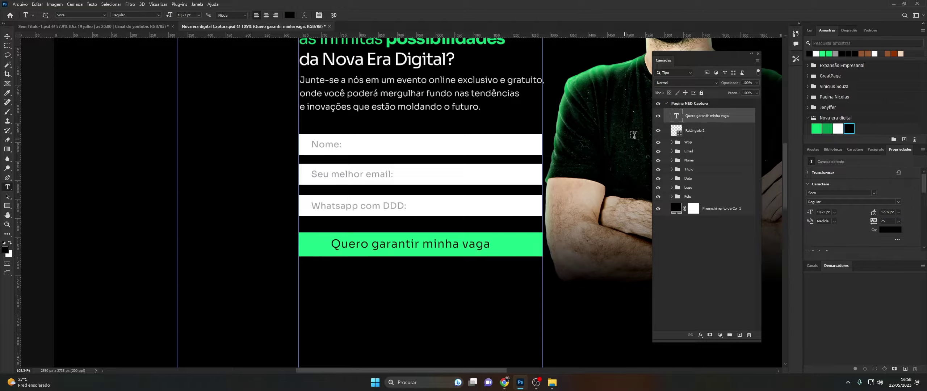
{"action": "double_click", "coordinate": [676, 116]}
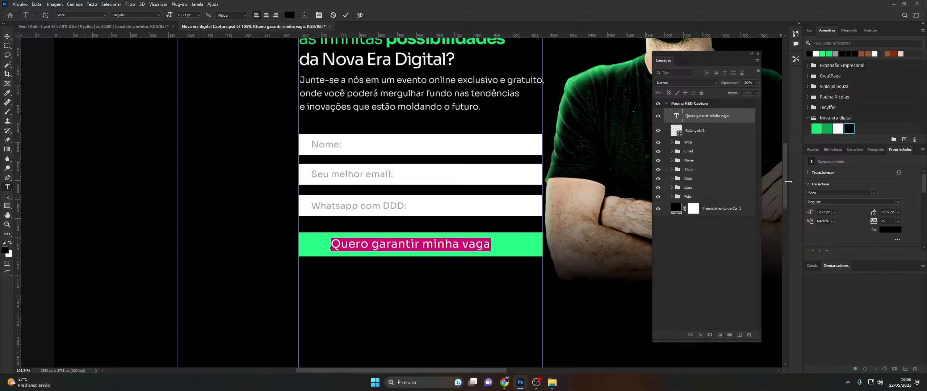
- Set the button label to all capitals in SemiBold weight
{"action": "scroll", "coordinate": [816, 230], "scroll_direction": "down", "scroll_amount": 3}
{"action": "left_click", "coordinate": [811, 246]}
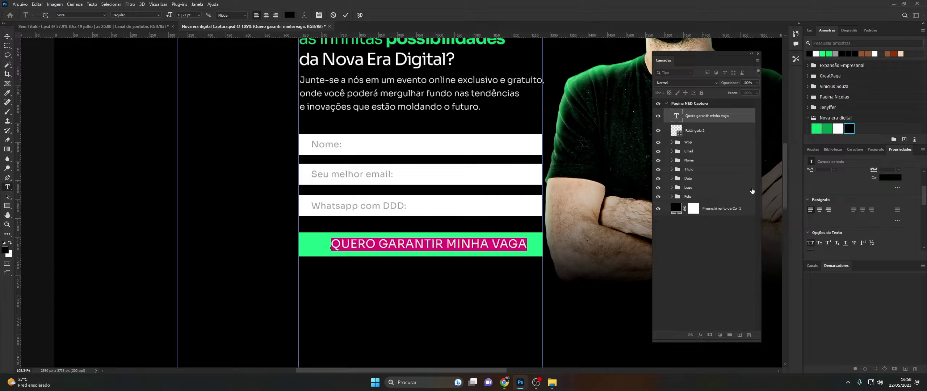
{"action": "left_click", "coordinate": [679, 118]}
{"action": "double_click", "coordinate": [679, 118]}
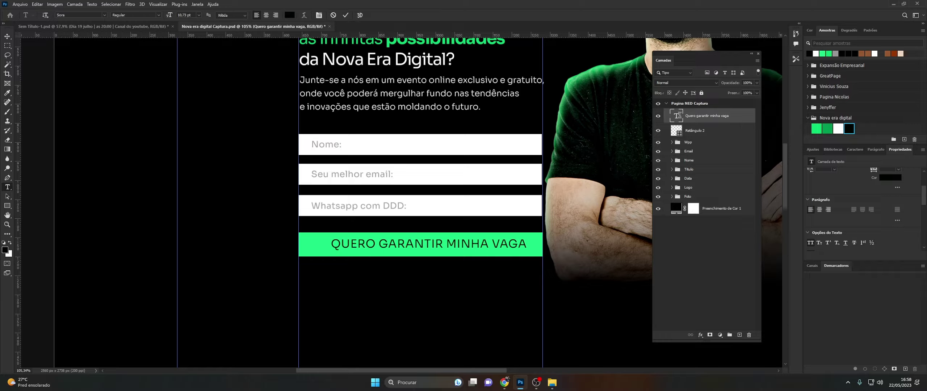
{"action": "left_click", "coordinate": [158, 15]}
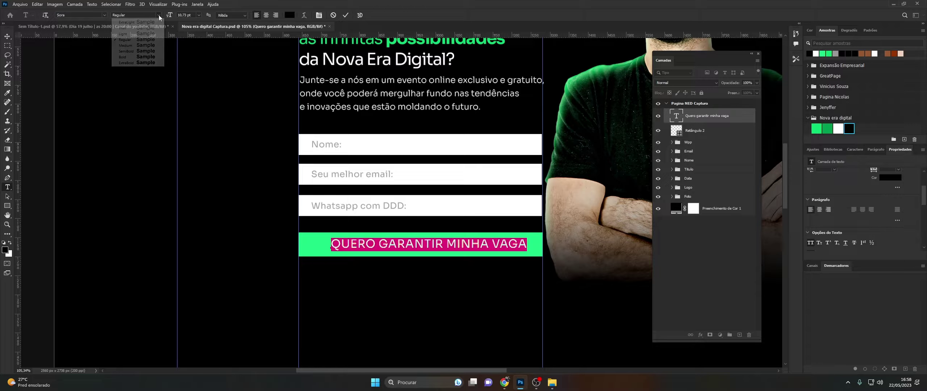
{"action": "left_click", "coordinate": [139, 52]}
{"action": "left_click", "coordinate": [671, 119]}
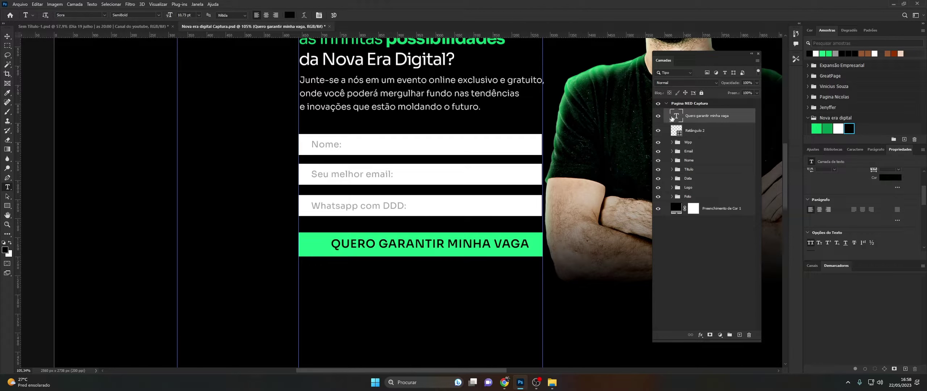
- Switch the label to Regular weight and select it together with the green button rectangle
{"action": "double_click", "coordinate": [675, 116]}
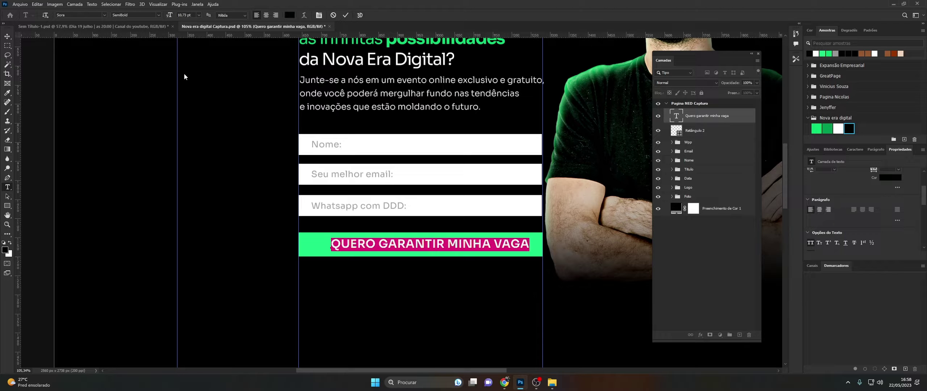
{"action": "left_click", "coordinate": [158, 15]}
{"action": "left_click", "coordinate": [145, 40]}
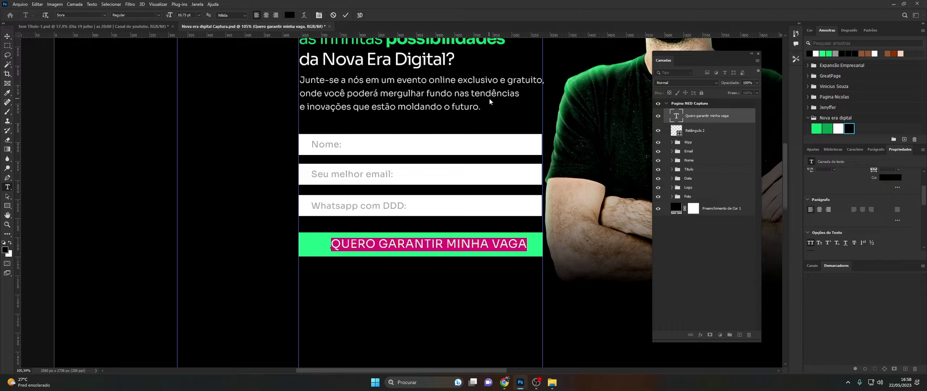
{"action": "left_click", "coordinate": [677, 114]}
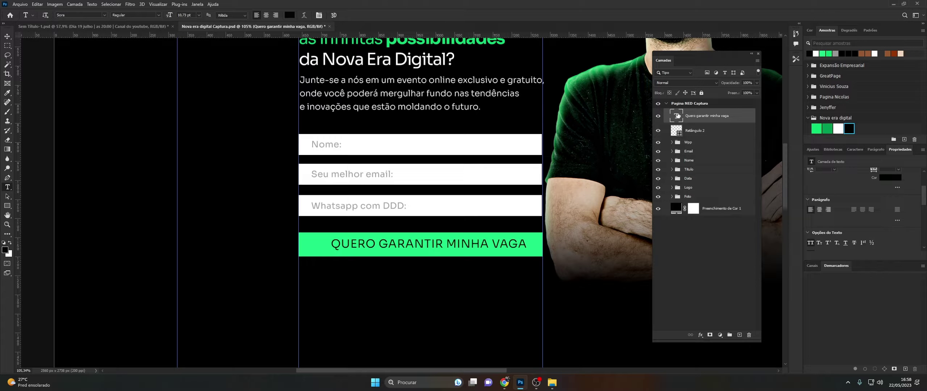
{"action": "left_click", "coordinate": [712, 126]}
{"action": "left_click", "coordinate": [712, 116], "text": "shift"}
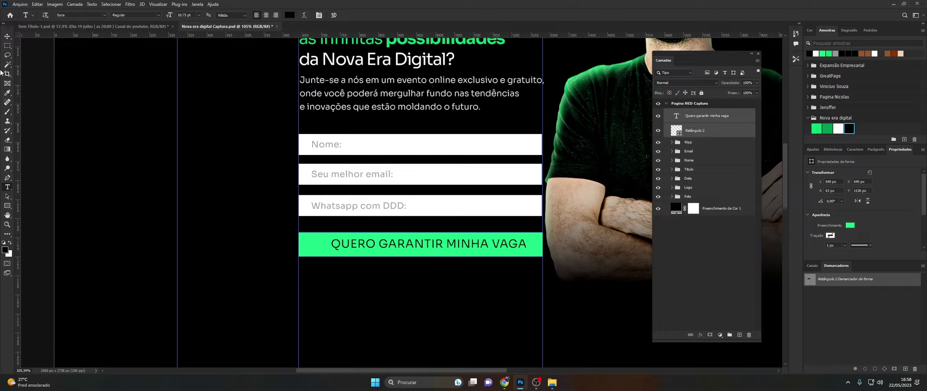
- Centre the QUERO GARANTIR MINHA VAGA text horizontally on the green button
{"action": "left_click", "coordinate": [7, 38]}
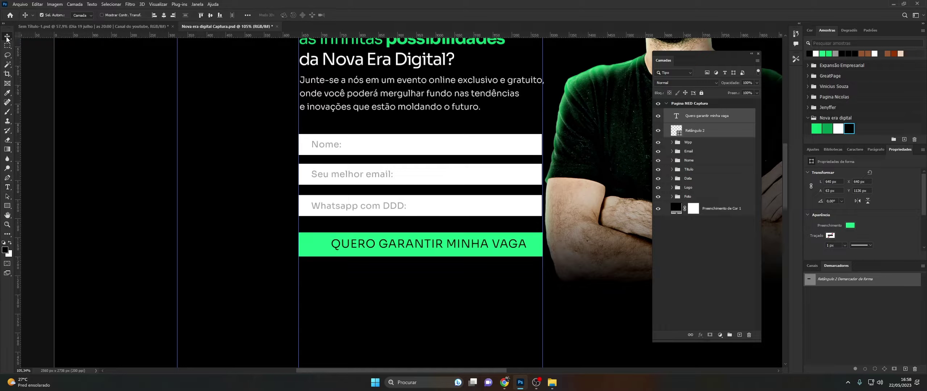
{"action": "left_click", "coordinate": [165, 16]}
{"action": "left_click", "coordinate": [211, 16]}
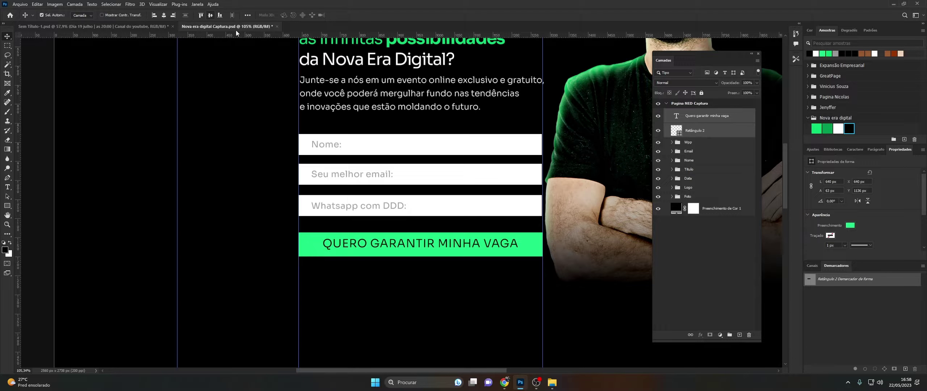
{"action": "left_click", "coordinate": [666, 109]}
- Zoom out to the whole page, show the column guides and select the Foto group
{"action": "left_click", "coordinate": [7, 226]}
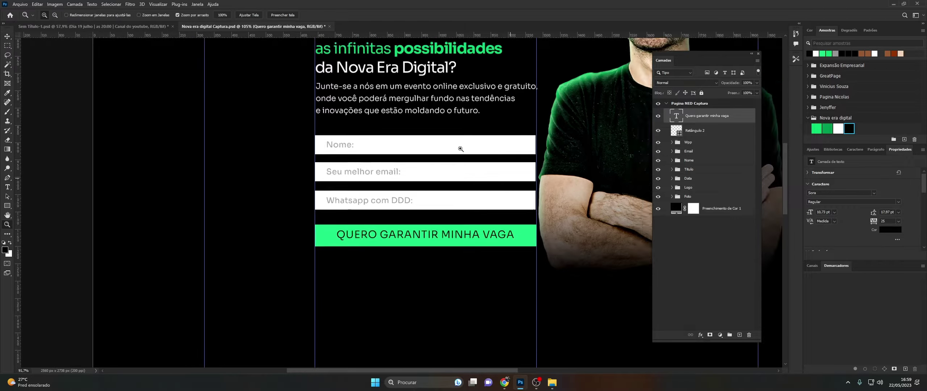
{"action": "scroll", "coordinate": [569, 107], "scroll_direction": "down", "scroll_amount": 5}
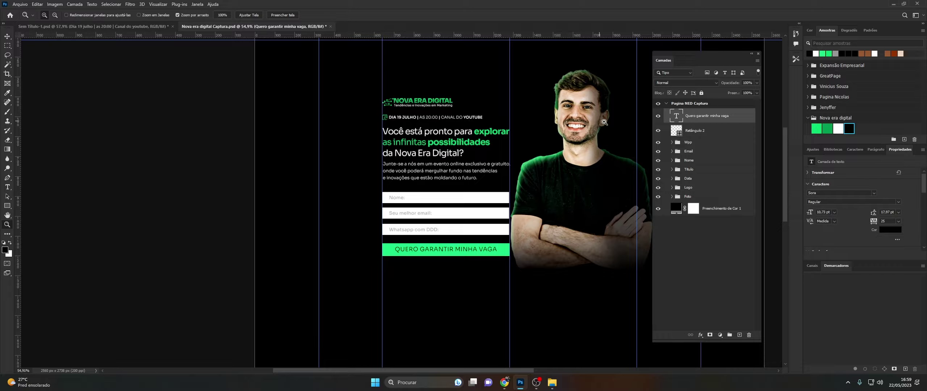
{"action": "scroll", "coordinate": [476, 358], "scroll_direction": "right", "scroll_amount": 3}
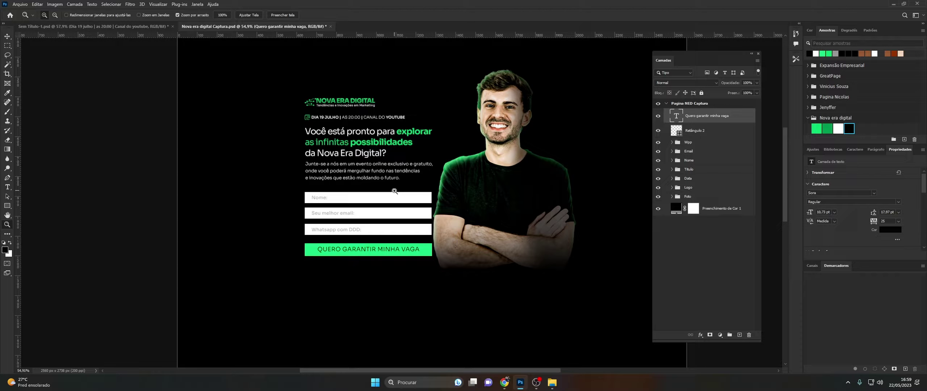
{"action": "key", "text": "ctrl+semicolon"}
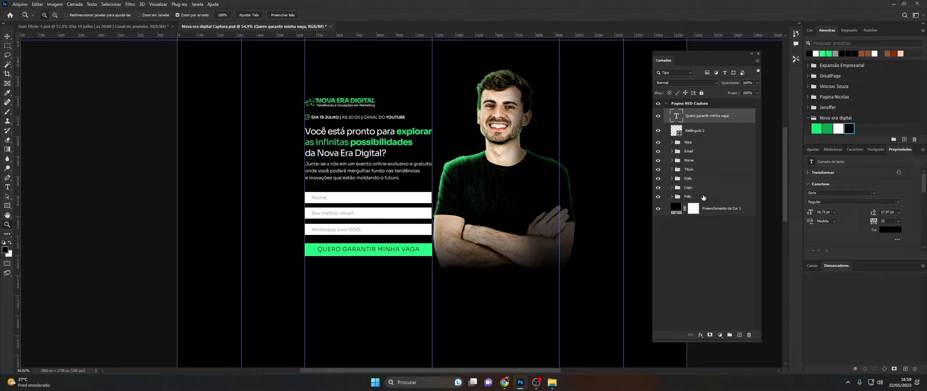
{"action": "left_click", "coordinate": [694, 199]}
{"action": "key", "text": "ctrl+t"}
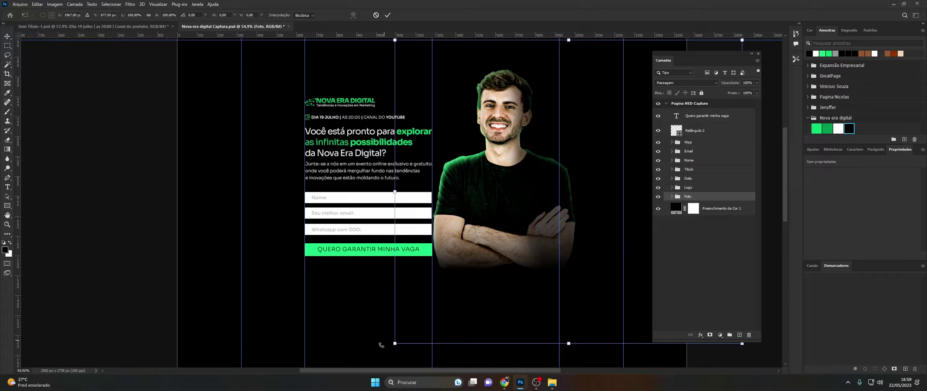
- Shrink the presenter photo to about 91% and move it beside the form
{"action": "left_click_drag", "start_coordinate": [395, 344], "coordinate": [405, 336]}
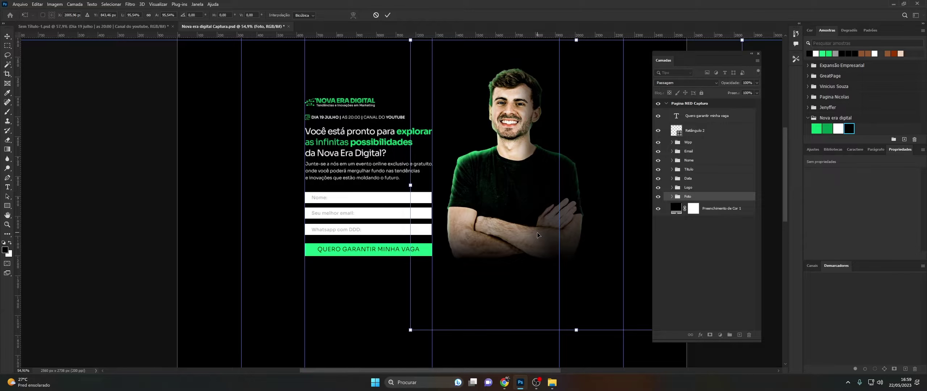
{"action": "left_click_drag", "start_coordinate": [539, 235], "coordinate": [531, 242]}
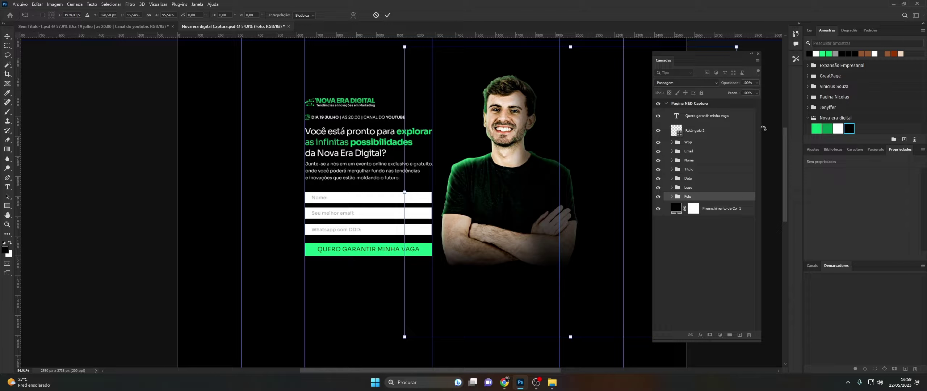
{"action": "left_click_drag", "start_coordinate": [720, 61], "coordinate": [257, 77]}
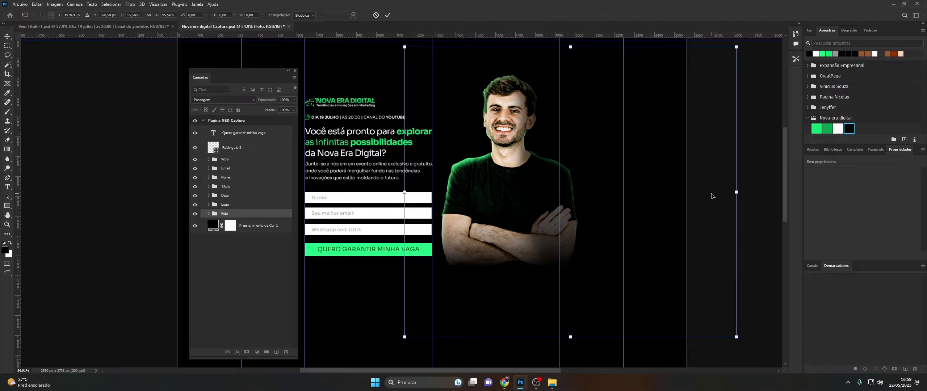
{"action": "left_click_drag", "start_coordinate": [742, 191], "coordinate": [721, 191]}
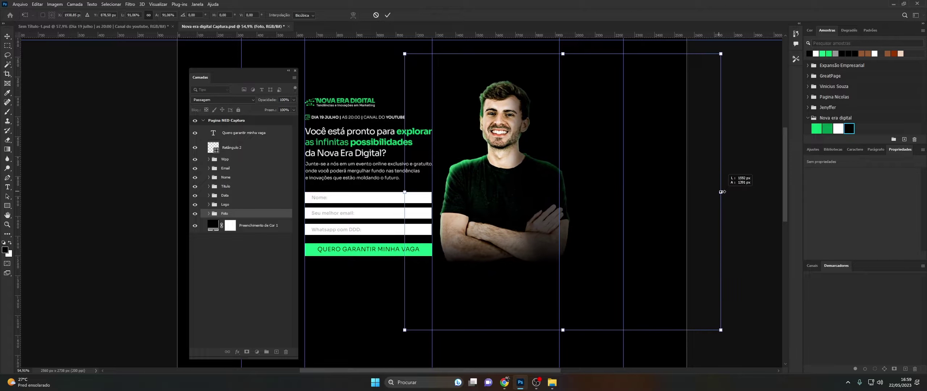
{"action": "left_click", "coordinate": [620, 188]}
{"action": "left_click_drag", "start_coordinate": [225, 72], "coordinate": [651, 71]}
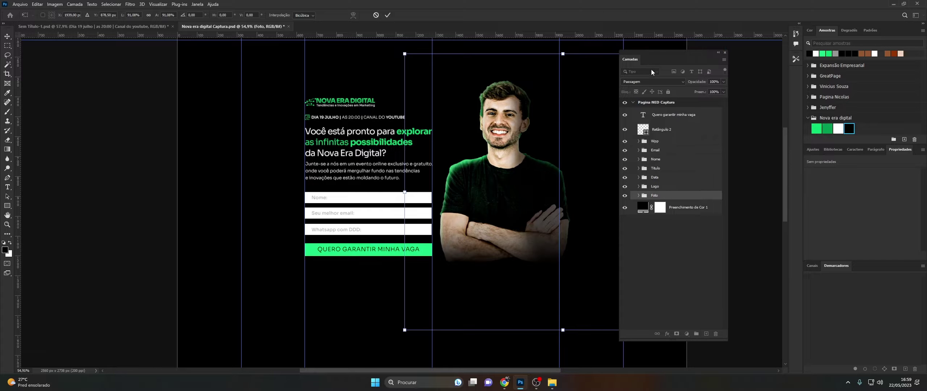
{"action": "left_click", "coordinate": [659, 195]}
- Re-transform the photo, enlarging it to about 105% and aligning it to a smart guide
{"action": "key", "text": "ctrl+semicolon"}
{"action": "key", "text": "z"}
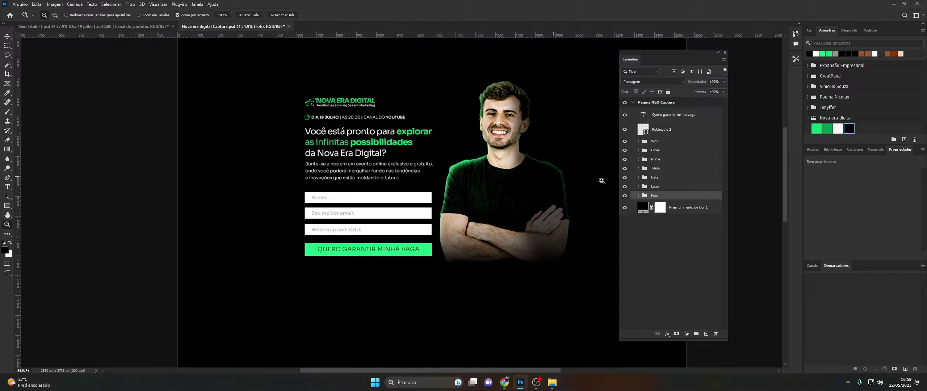
{"action": "scroll", "coordinate": [504, 160], "scroll_direction": "down", "scroll_amount": 3}
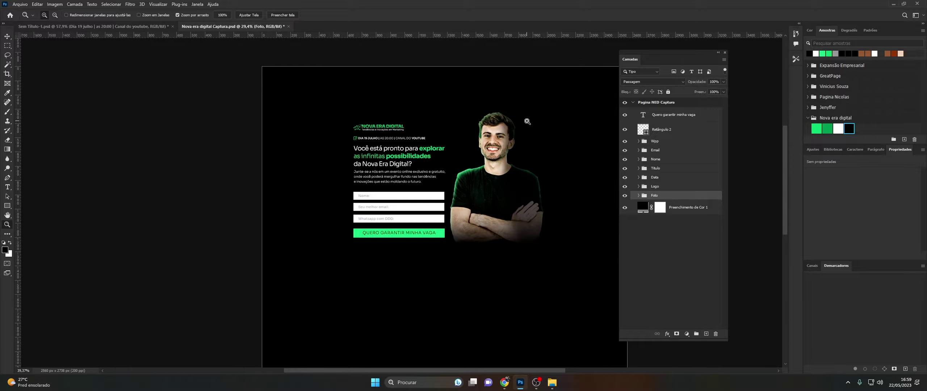
{"action": "scroll", "coordinate": [514, 131], "scroll_direction": "up", "scroll_amount": 2}
{"action": "key", "text": "ctrl+h"}
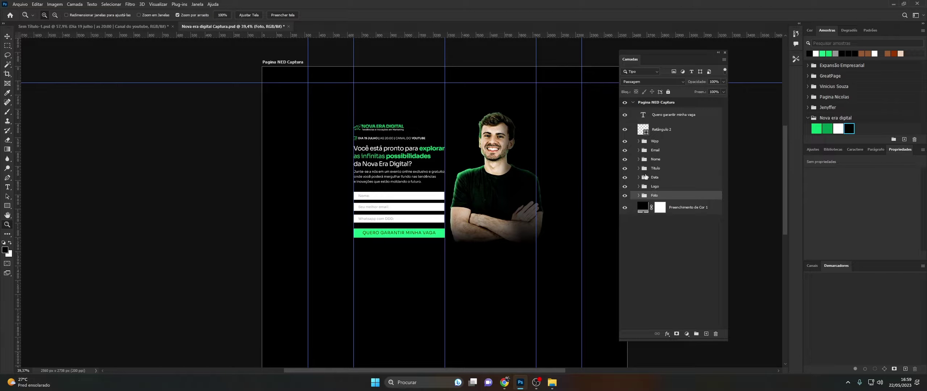
{"action": "key", "text": "ctrl+t"}
{"action": "left_click_drag", "start_coordinate": [506, 172], "coordinate": [512, 172]}
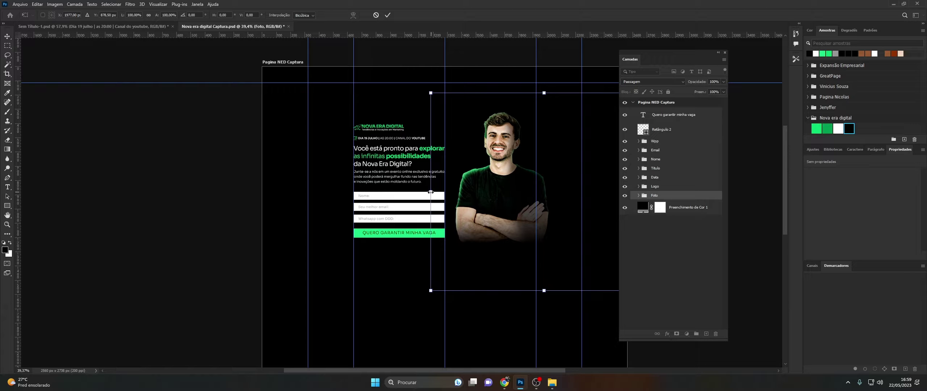
{"action": "left_click_drag", "start_coordinate": [430, 192], "coordinate": [428, 188]}
{"action": "left_click_drag", "start_coordinate": [486, 192], "coordinate": [491, 193]}
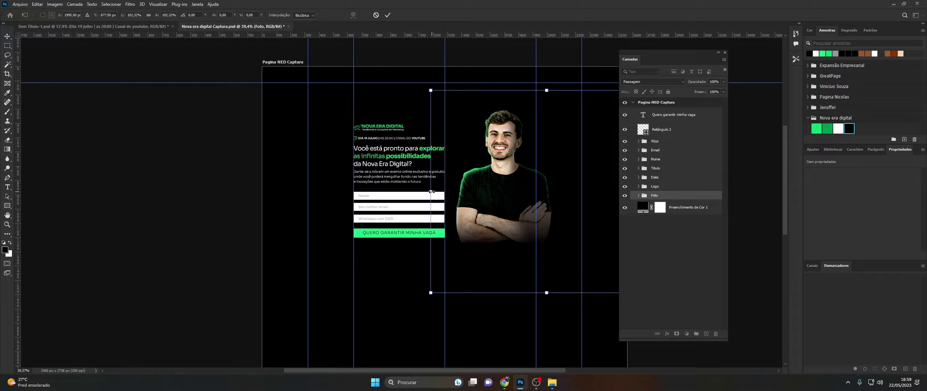
{"action": "left_click_drag", "start_coordinate": [432, 192], "coordinate": [427, 192]}
{"action": "left_click_drag", "start_coordinate": [504, 193], "coordinate": [502, 192]}
{"action": "left_click", "coordinate": [666, 142]}
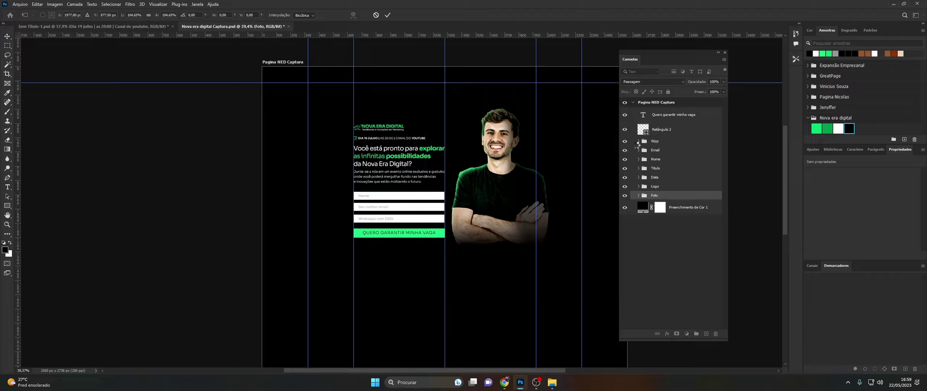
{"action": "key", "text": "ctrl+semicolon"}
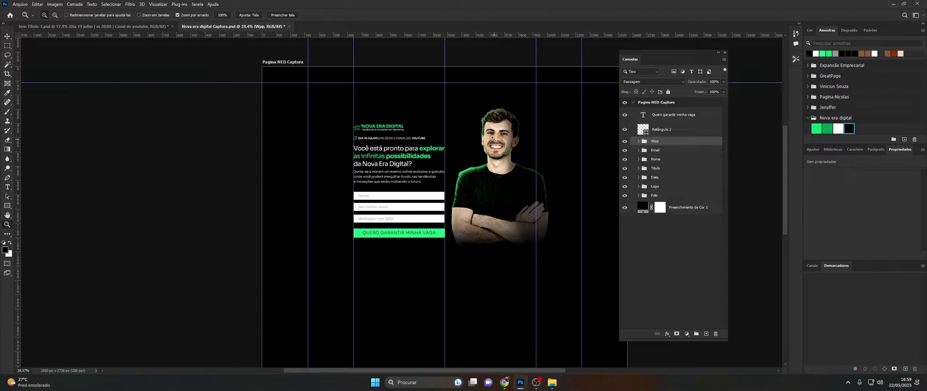
{"action": "key", "text": "ctrl+semicolon"}
{"action": "left_click_drag", "start_coordinate": [483, 121], "coordinate": [499, 127]}
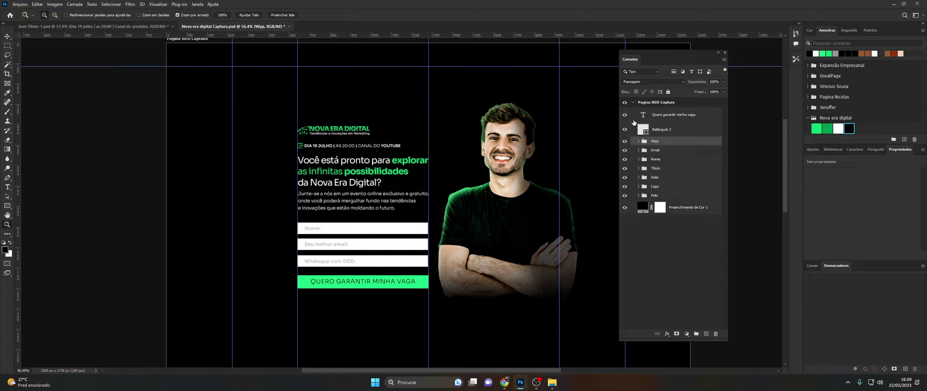
{"action": "left_click_drag", "start_coordinate": [521, 370], "coordinate": [532, 370]}
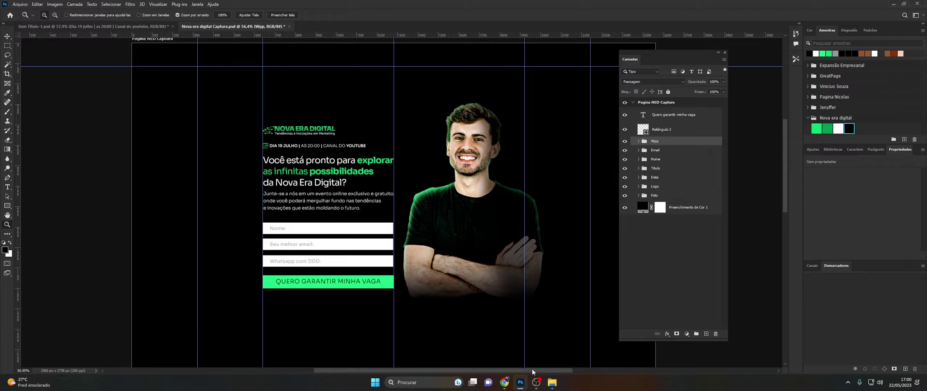
{"action": "scroll", "coordinate": [317, 284], "scroll_direction": "up", "scroll_amount": 2}
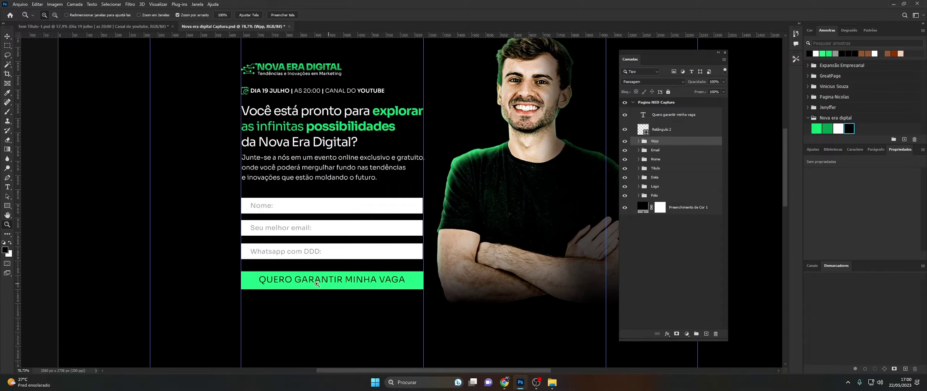
{"action": "left_click", "coordinate": [645, 131]}
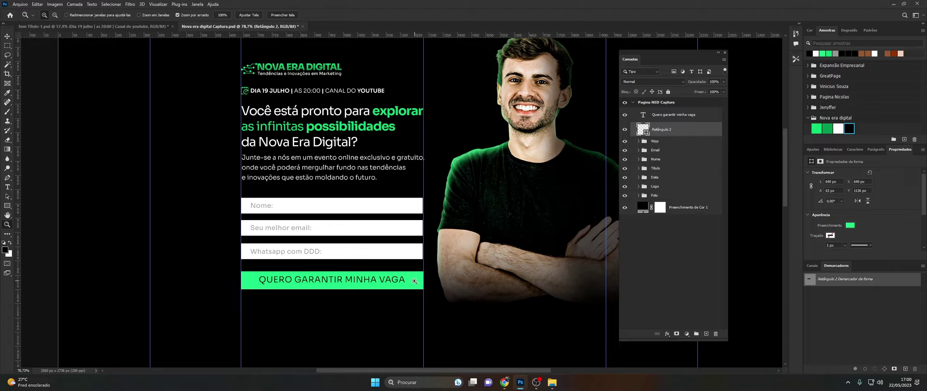
{"action": "key", "text": "alt+Tab"}
{"action": "left_click", "coordinate": [552, 382]}
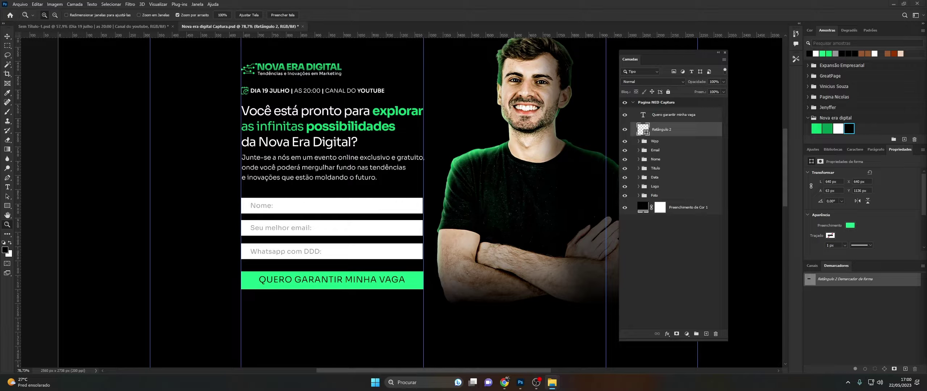
- Place the seta-direita arrow image onto the landing page
{"action": "left_click_drag", "start_coordinate": [554, 192], "coordinate": [481, 214]}
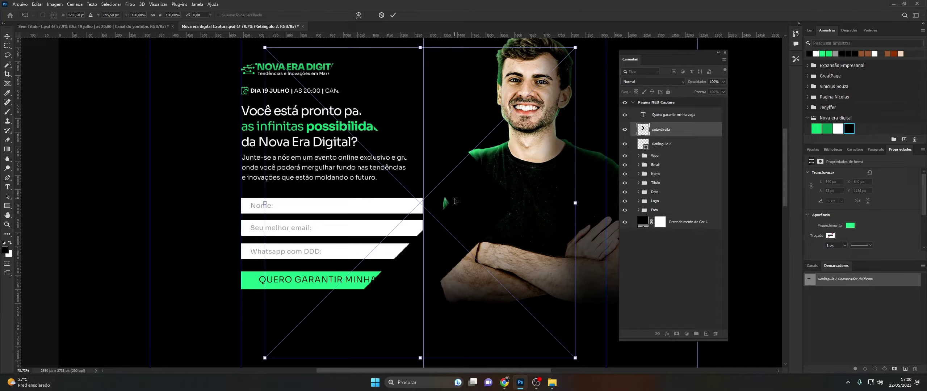
{"action": "key", "text": "Return"}
{"action": "right_click", "coordinate": [670, 130]}
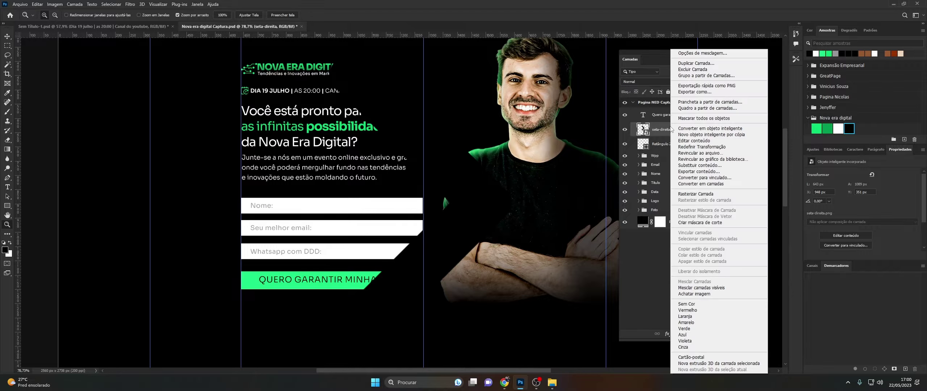
{"action": "key", "text": "Escape"}
- Shrink the arrow to icon size at the button's right end and group it with the text
{"action": "key", "text": "ctrl+t"}
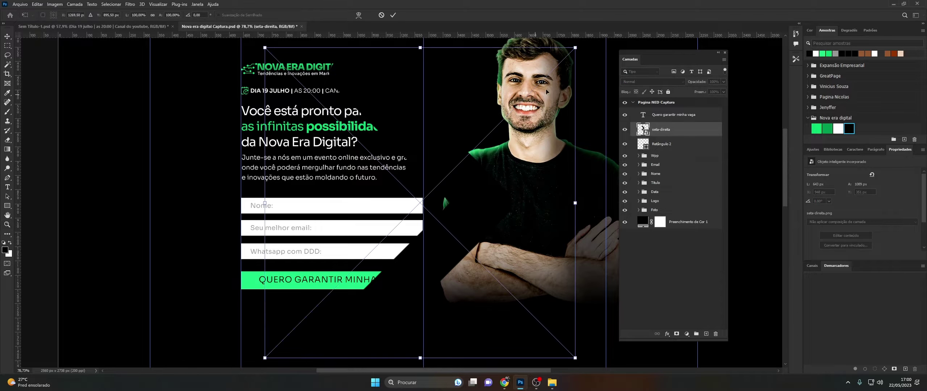
{"action": "left_click_drag", "start_coordinate": [554, 63], "coordinate": [398, 163]}
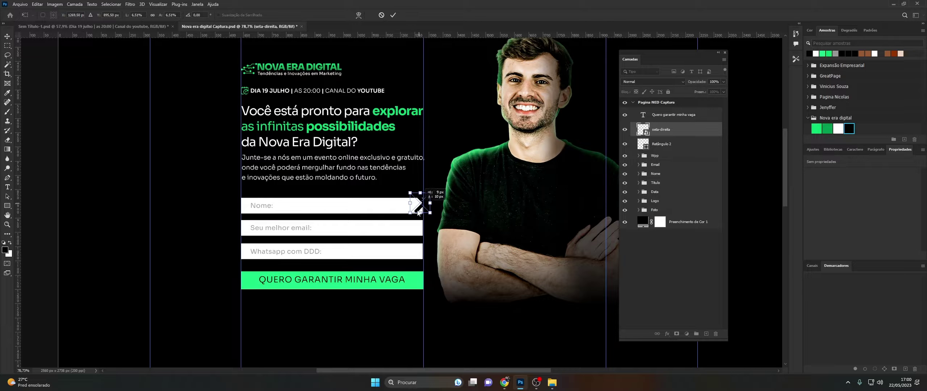
{"action": "left_click_drag", "start_coordinate": [420, 202], "coordinate": [417, 279]}
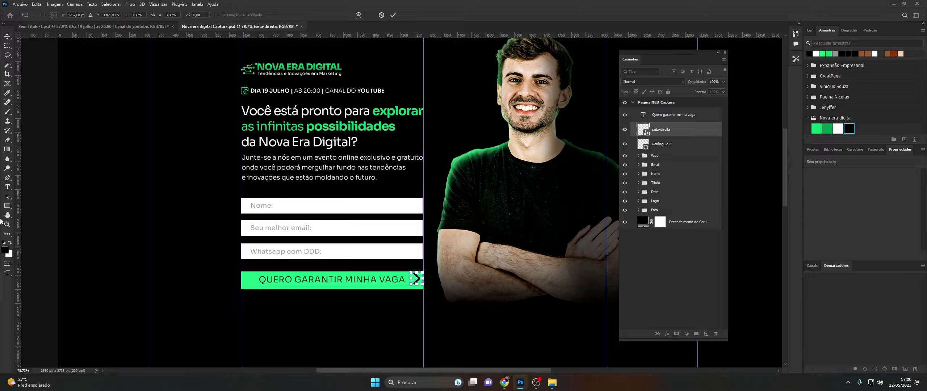
{"action": "scroll", "coordinate": [417, 257], "scroll_direction": "up", "scroll_amount": 2}
{"action": "scroll", "coordinate": [416, 257], "scroll_direction": "up", "scroll_amount": 2}
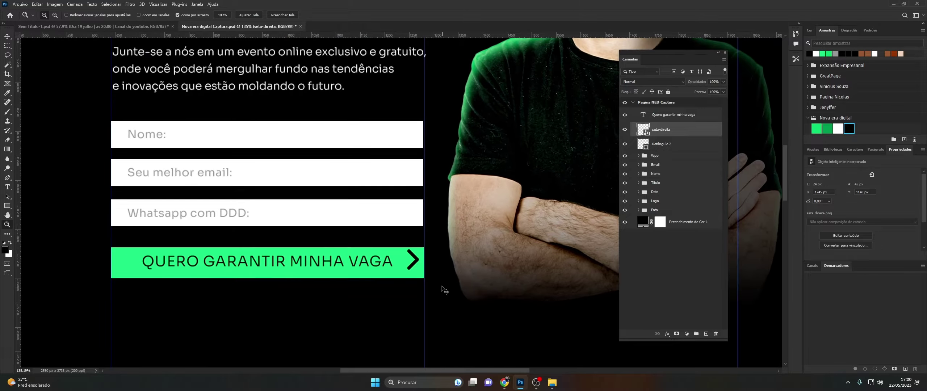
{"action": "scroll", "coordinate": [417, 257], "scroll_direction": "up", "scroll_amount": 2}
{"action": "left_click_drag", "start_coordinate": [417, 257], "coordinate": [403, 266]}
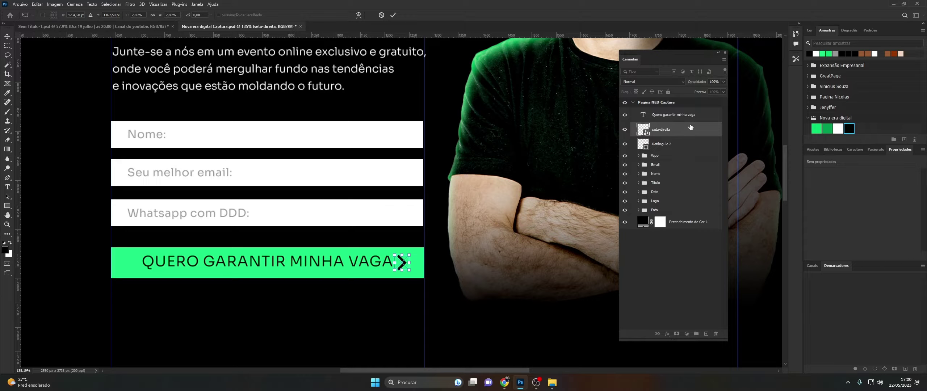
{"action": "key", "text": "Return"}
{"action": "key", "text": "z"}
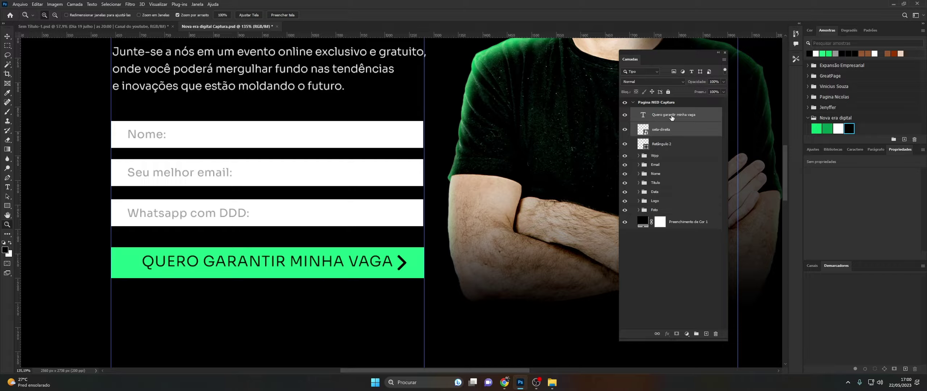
{"action": "key", "text": "ctrl+g"}
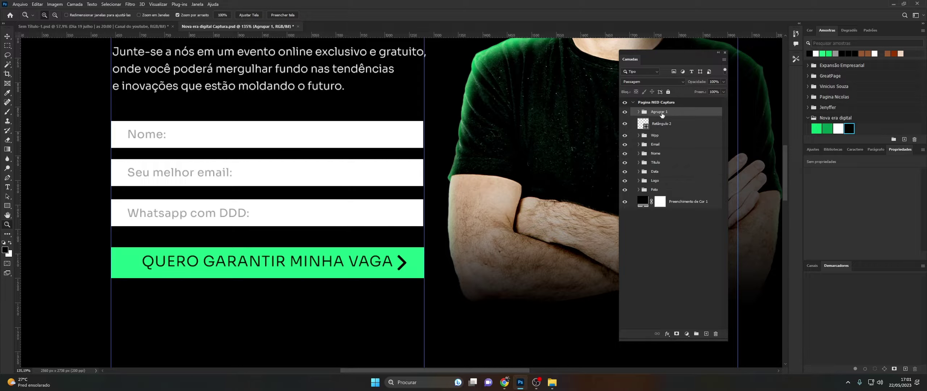
- Centre the text-and-arrow group horizontally on the green rectangle and nudge the arrow up 1 px
{"action": "left_click", "coordinate": [666, 124], "text": "shift"}
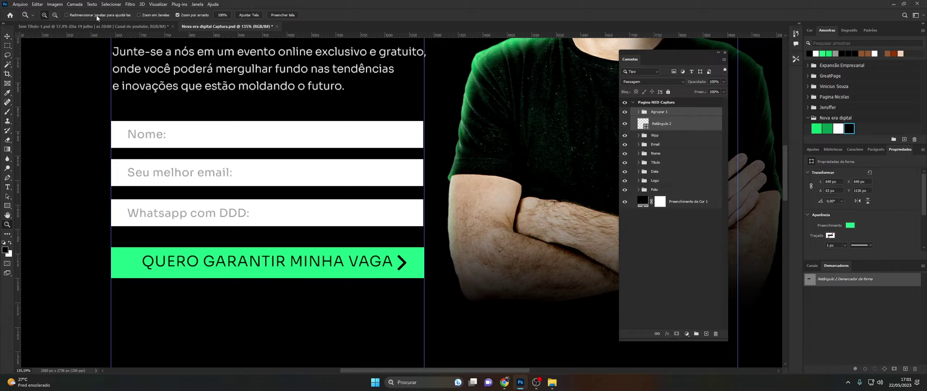
{"action": "left_click", "coordinate": [7, 36]}
{"action": "left_click", "coordinate": [164, 15]}
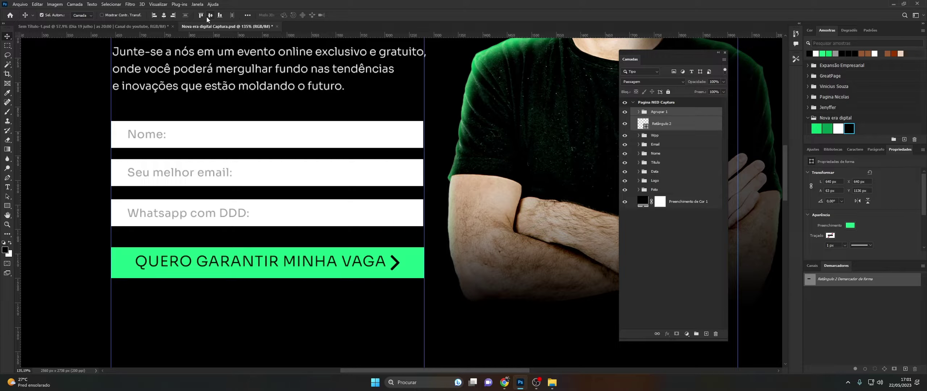
{"action": "left_click", "coordinate": [649, 122], "text": "ctrl"}
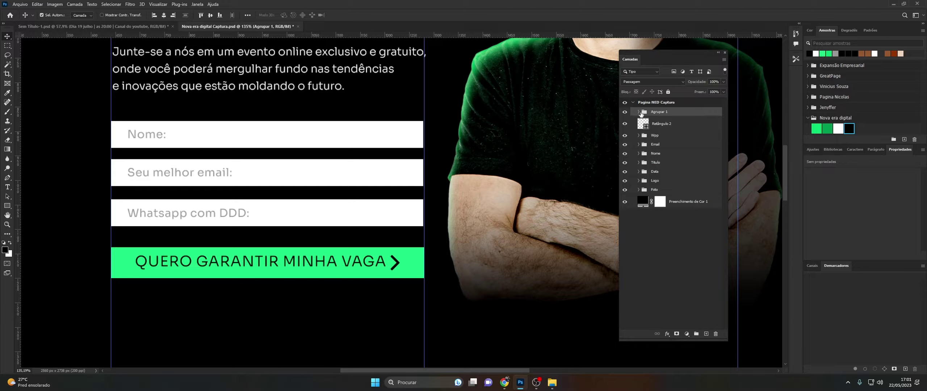
{"action": "left_click", "coordinate": [638, 112]}
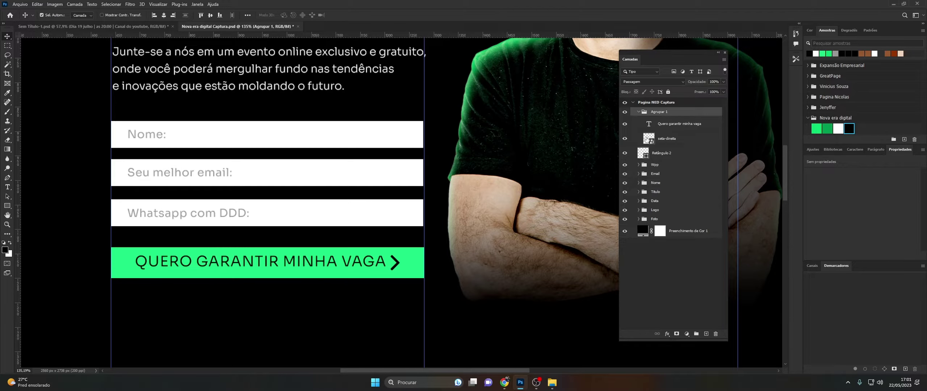
{"action": "left_click", "coordinate": [647, 138]}
{"action": "key", "text": "ctrl+t"}
{"action": "key", "text": "Up"}
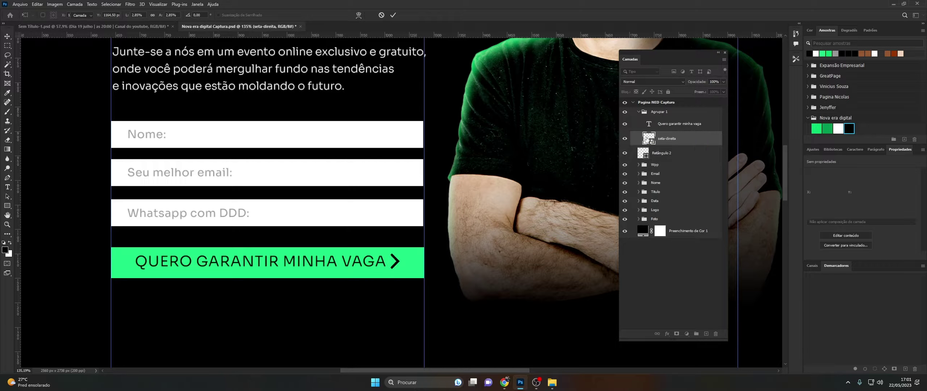
{"action": "key", "text": "Return"}
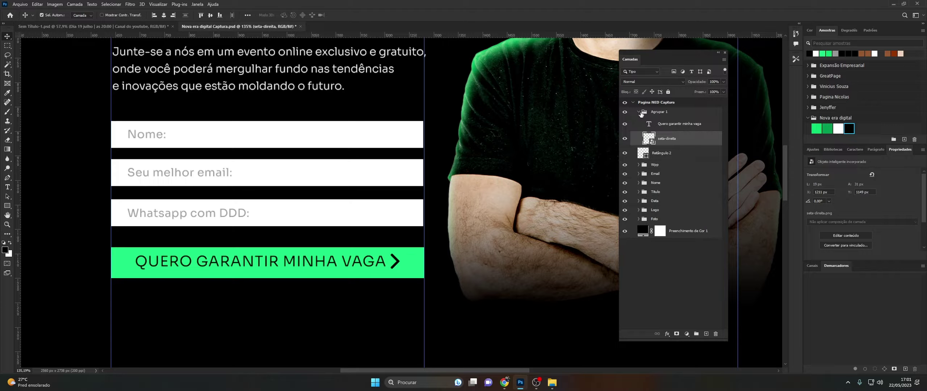
- Group the text, arrow and green rectangle into a group named 'Bt'
{"action": "left_click", "coordinate": [638, 111]}
{"action": "left_click", "coordinate": [665, 125], "text": "shift"}
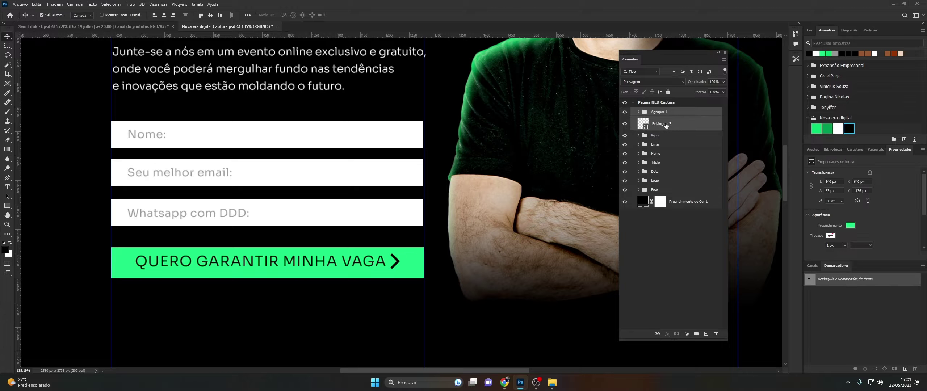
{"action": "key", "text": "ctrl+g"}
{"action": "double_click", "coordinate": [658, 112]}
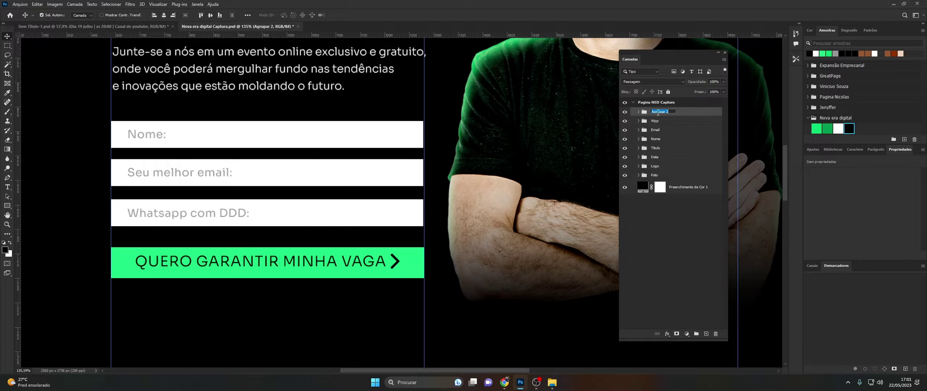
{"action": "type", "text": "Bt"}
{"action": "key", "text": "Return"}
- Hide the guides and zoom to frame the whole banner
{"action": "left_click", "coordinate": [6, 225]}
{"action": "left_click_drag", "start_coordinate": [321, 180], "coordinate": [347, 116]}
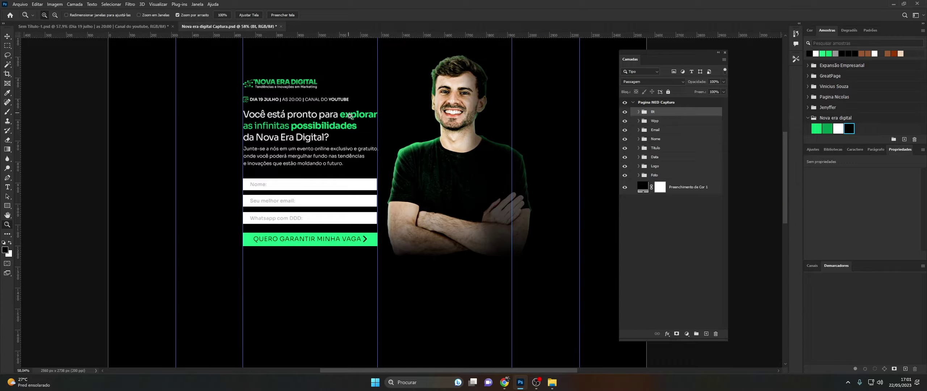
{"action": "key", "text": "ctrl+semicolon"}
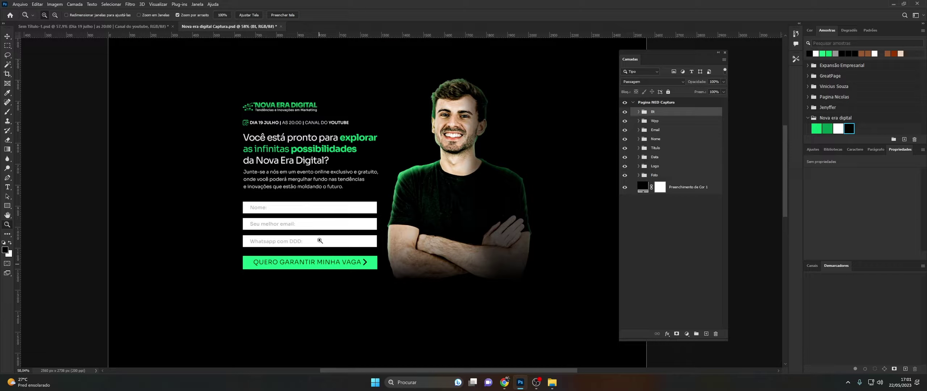
{"action": "left_click_drag", "start_coordinate": [296, 187], "coordinate": [324, 186]}
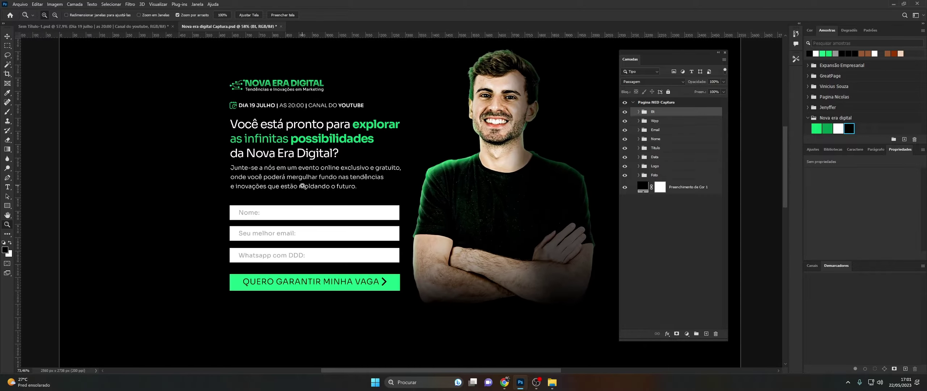
- Distribute the Nome, Email and Wpp fields with even vertical spacing
{"action": "left_click", "coordinate": [661, 139]}
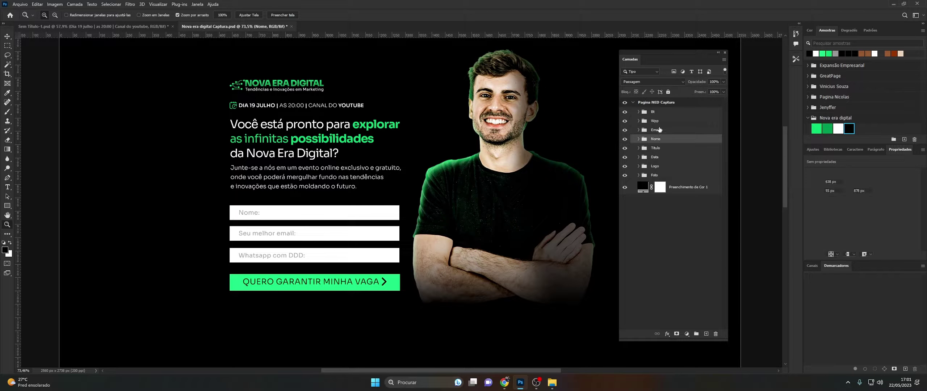
{"action": "left_click", "coordinate": [660, 130], "text": "ctrl"}
{"action": "left_click", "coordinate": [6, 37]}
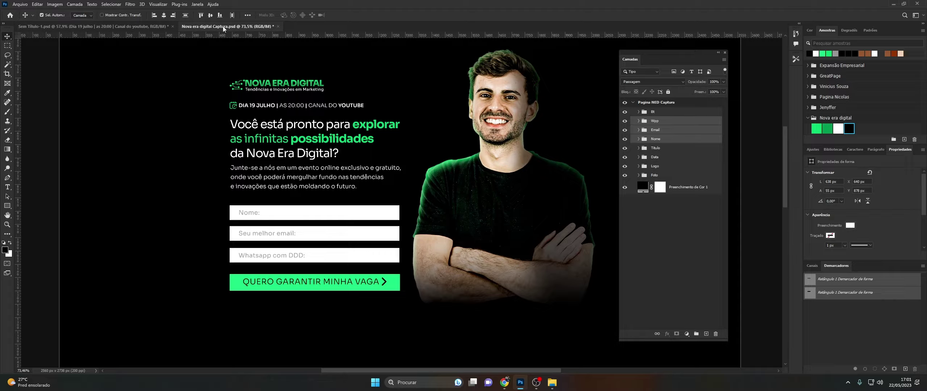
{"action": "left_click", "coordinate": [246, 16]}
{"action": "left_click", "coordinate": [211, 81]}
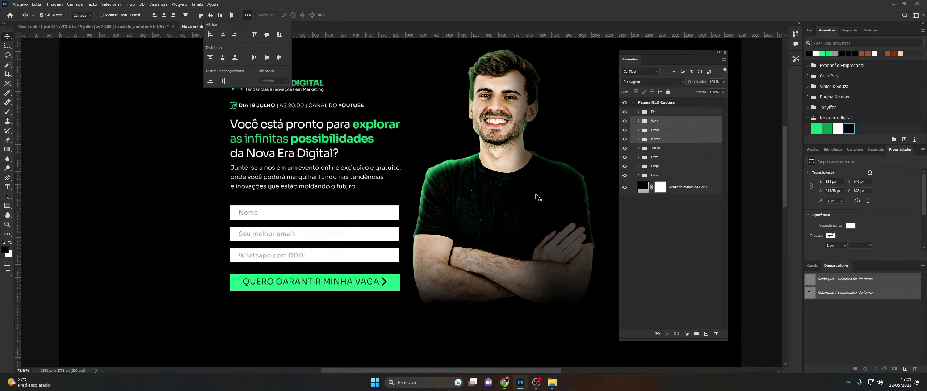
- Distribute the Bt button group evenly with the three form fields
{"action": "left_click", "coordinate": [653, 112]}
{"action": "key", "text": "ctrl+t"}
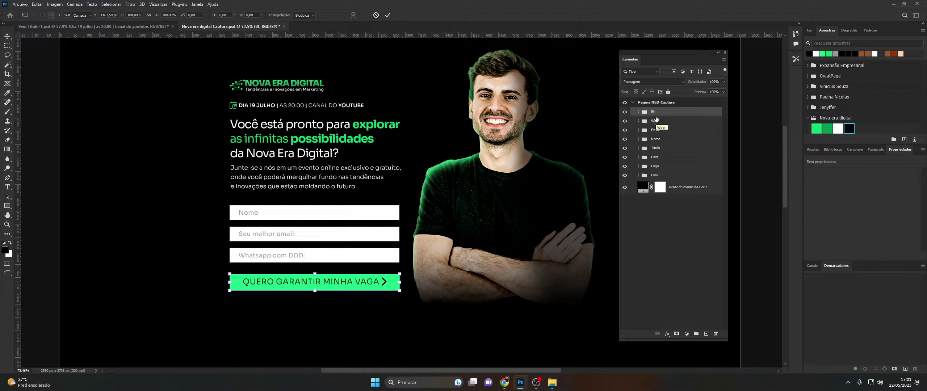
{"action": "key", "text": "Return"}
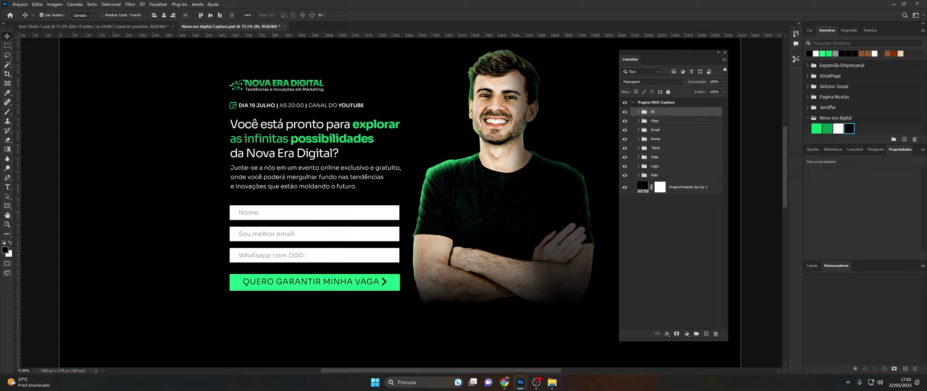
{"action": "key", "text": "alt+Tab"}
{"action": "left_click", "coordinate": [656, 142]}
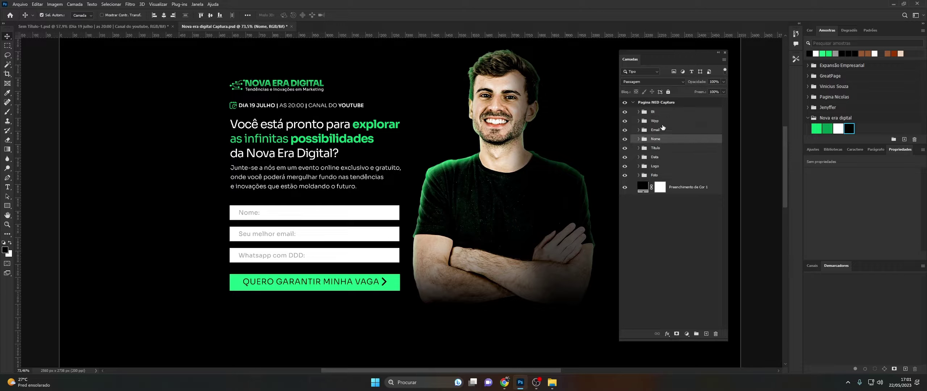
{"action": "left_click", "coordinate": [661, 113], "text": "shift"}
{"action": "left_click", "coordinate": [248, 15]}
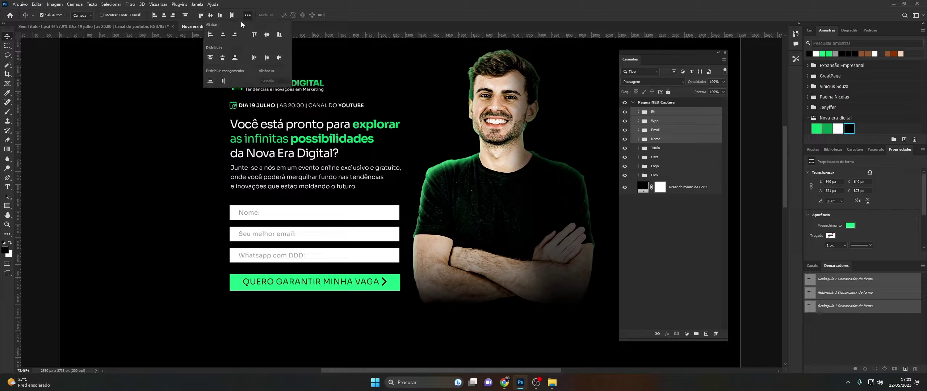
{"action": "left_click", "coordinate": [210, 81]}
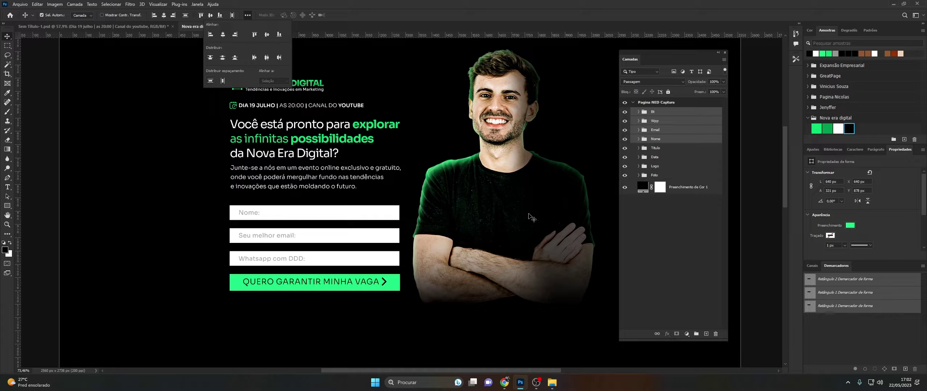
- Nudge the Email field, Whatsapp field and green button upward
{"action": "left_click", "coordinate": [676, 141]}
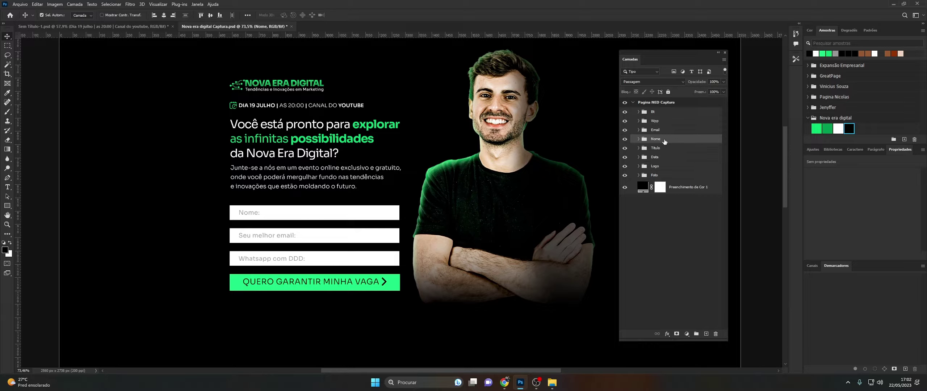
{"action": "left_click", "coordinate": [662, 133]}
{"action": "key", "text": "ctrl+t"}
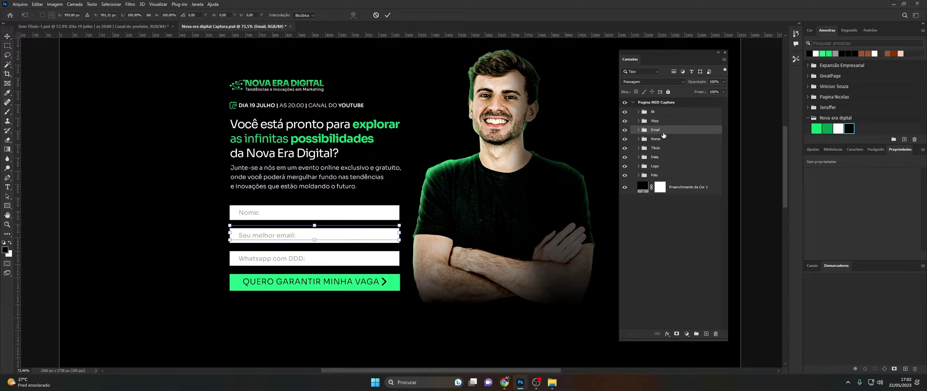
{"action": "key", "text": "shift+Up"}
{"action": "key", "text": "shift+Up"}
{"action": "left_click", "coordinate": [655, 121]}
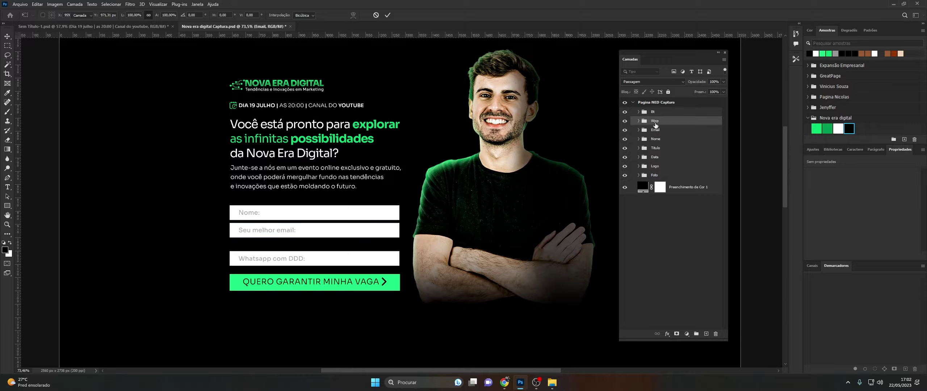
{"action": "key", "text": "ctrl+t"}
{"action": "key", "text": "shift+Up"}
{"action": "key", "text": "shift+Up"}
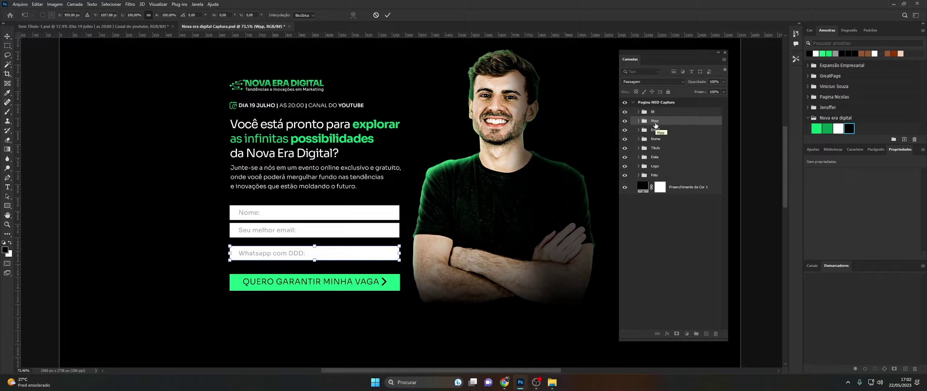
{"action": "key", "text": "shift+Up"}
{"action": "key", "text": "shift+Up"}
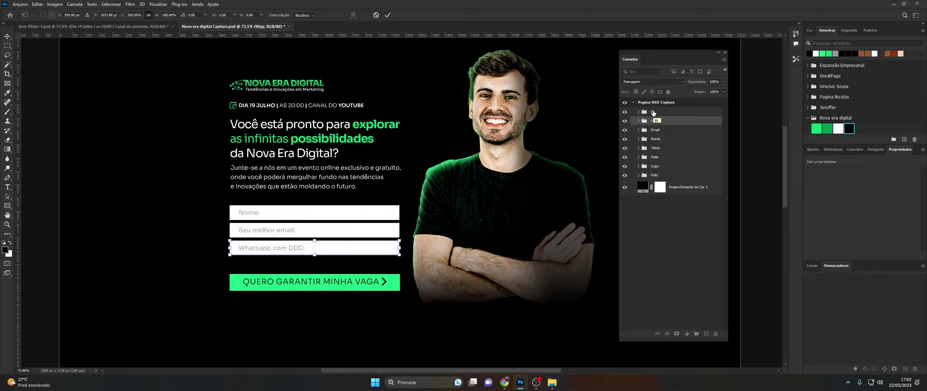
{"action": "left_click", "coordinate": [653, 113]}
{"action": "key", "text": "ctrl+t"}
{"action": "key", "text": "shift+Up"}
{"action": "key", "text": "shift+Up"}
{"action": "key", "text": "shift+Up"}
{"action": "key", "text": "shift+Up"}
{"action": "key", "text": "shift+Up"}
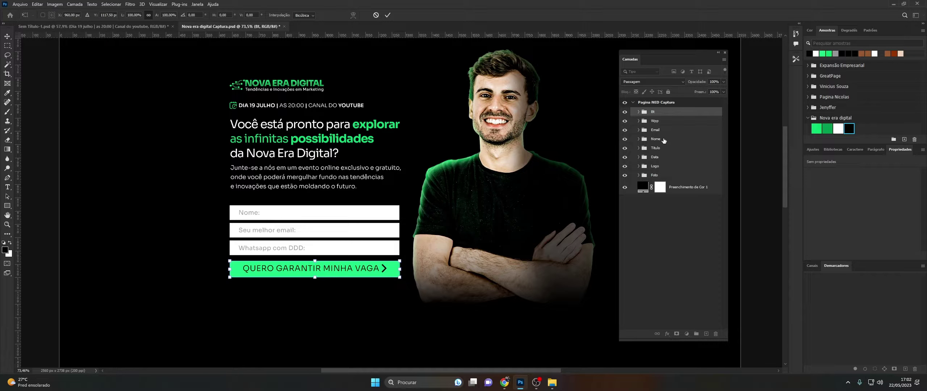
{"action": "left_click", "coordinate": [655, 139]}
- Redistribute vertical spacing across all form fields and the button, then deselect
{"action": "left_click", "coordinate": [653, 111], "text": "shift"}
{"action": "left_click", "coordinate": [248, 15]}
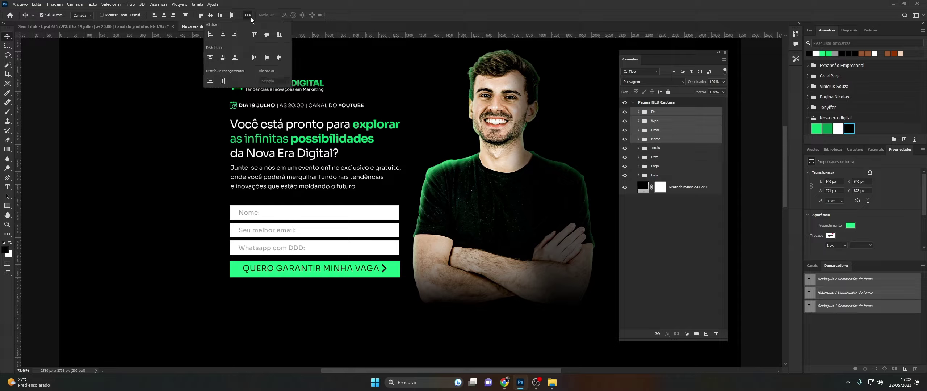
{"action": "left_click", "coordinate": [210, 81]}
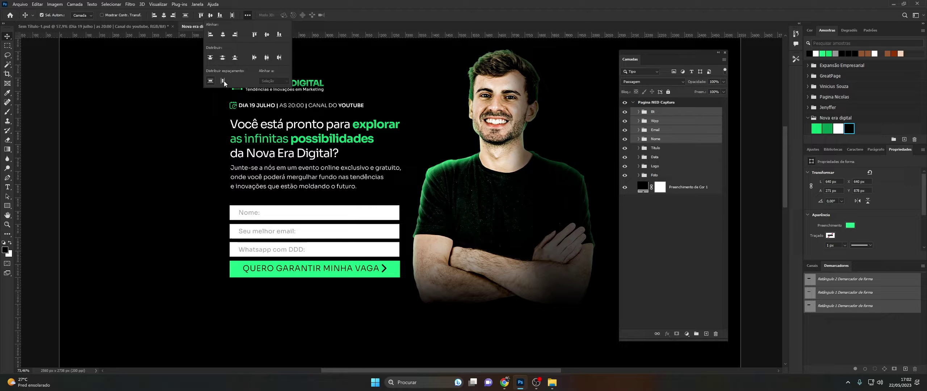
{"action": "left_click", "coordinate": [662, 222]}
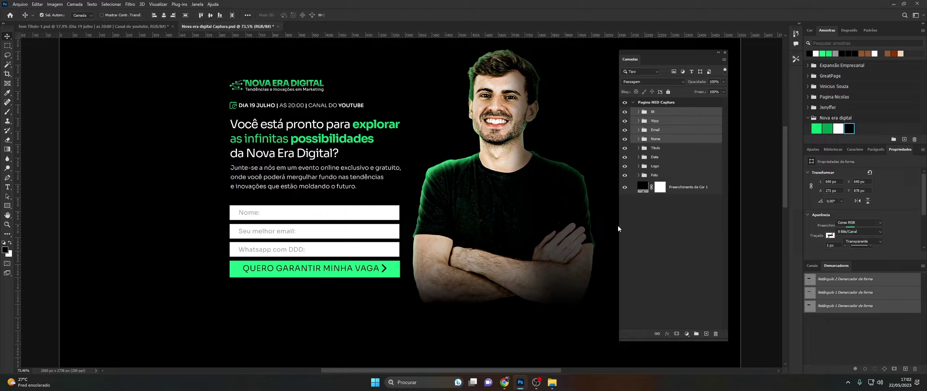
- Select the Pagina NED Captura artboard and zoom in on the landing page
{"action": "left_click", "coordinate": [7, 224]}
{"action": "scroll", "coordinate": [316, 160], "scroll_direction": "down", "scroll_amount": 6}
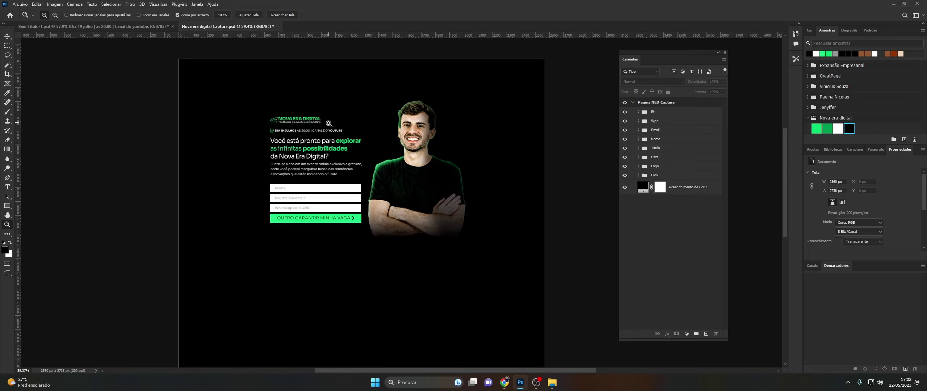
{"action": "scroll", "coordinate": [328, 124], "scroll_direction": "up", "scroll_amount": 2}
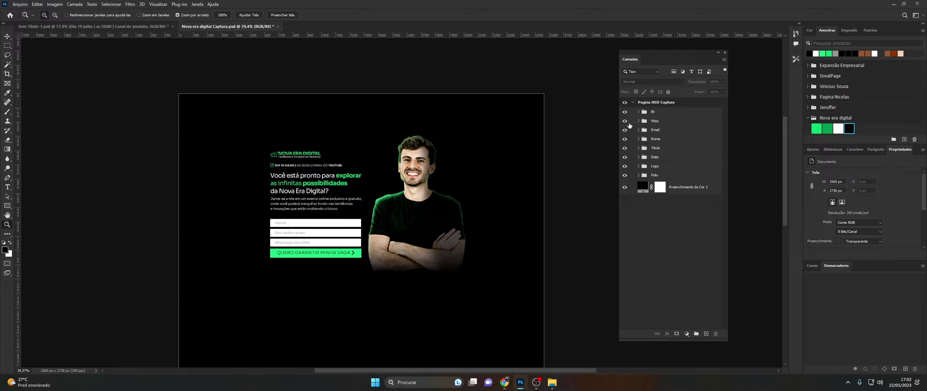
{"action": "left_click", "coordinate": [654, 103]}
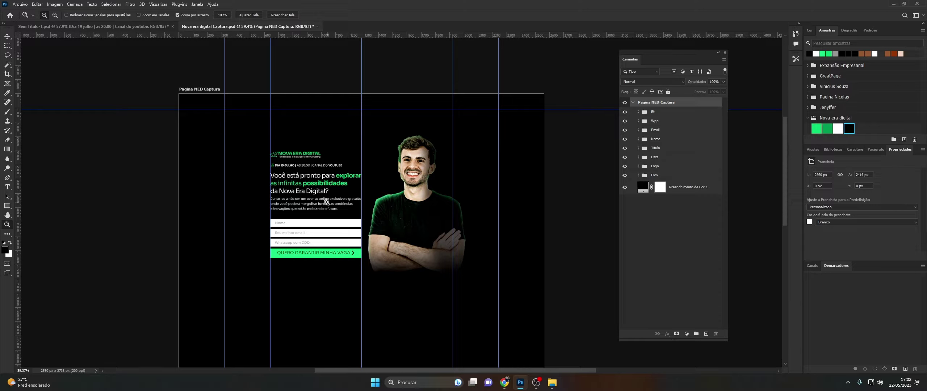
{"action": "left_click_drag", "start_coordinate": [323, 211], "coordinate": [336, 208]}
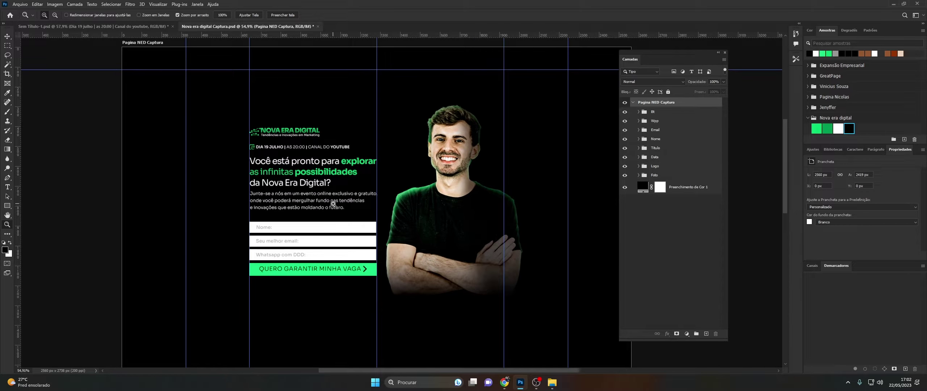
{"action": "scroll", "coordinate": [357, 218], "scroll_direction": "down", "scroll_amount": 1}
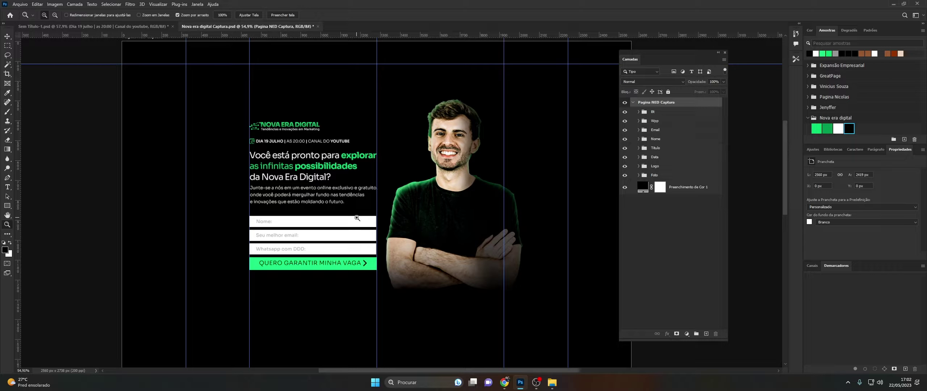
- In the poster document, select the green ring background layer and return to the landing page
{"action": "left_click", "coordinate": [130, 28]}
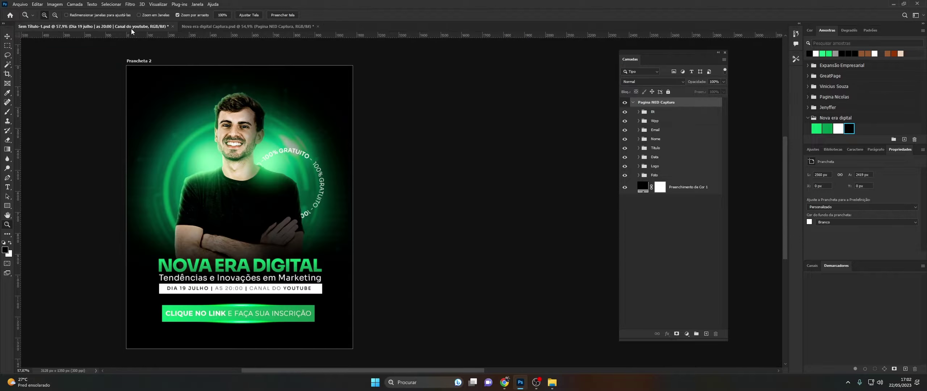
{"action": "left_click", "coordinate": [10, 35]}
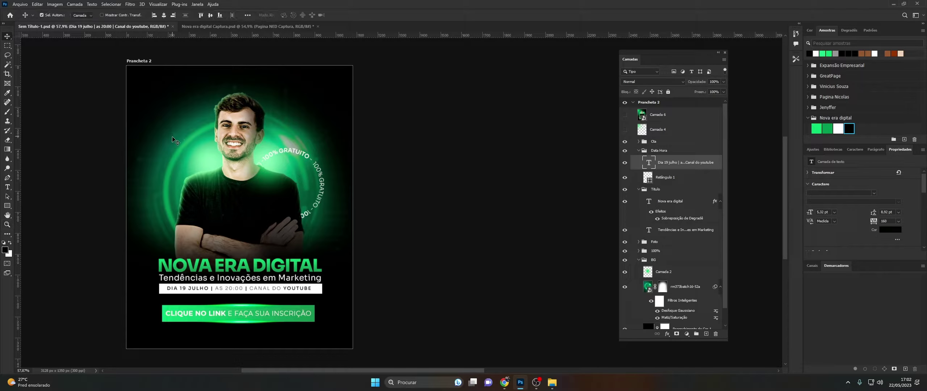
{"action": "left_click", "coordinate": [188, 143]}
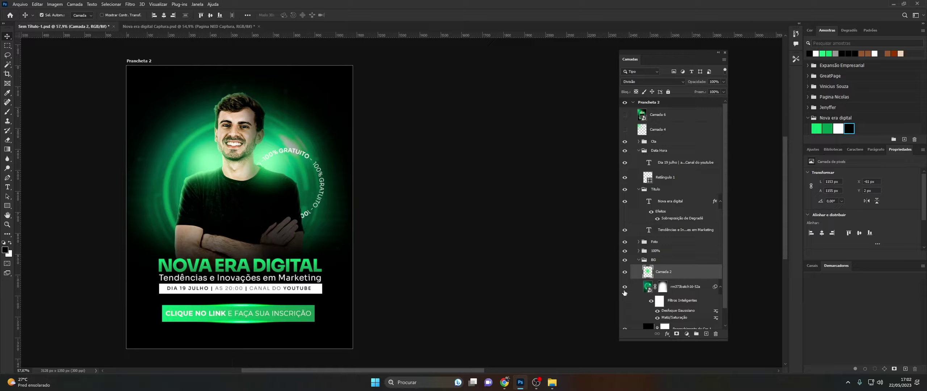
{"action": "left_click", "coordinate": [624, 290]}
{"action": "left_click", "coordinate": [625, 288]}
{"action": "left_click", "coordinate": [625, 288]}
{"action": "left_click", "coordinate": [648, 287]}
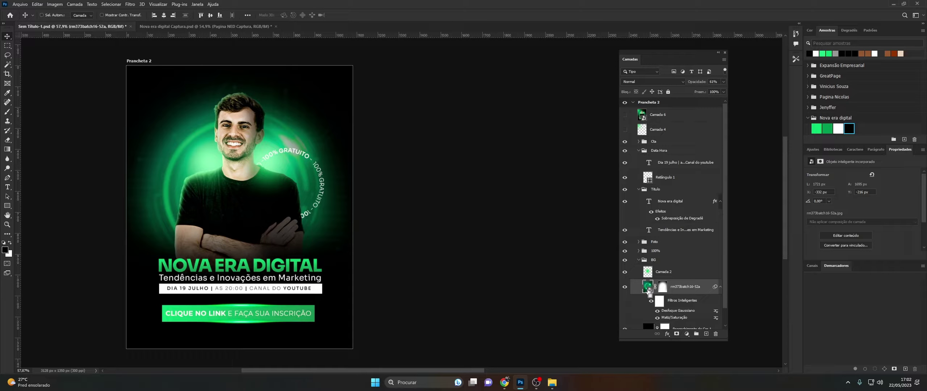
{"action": "left_click", "coordinate": [176, 27]}
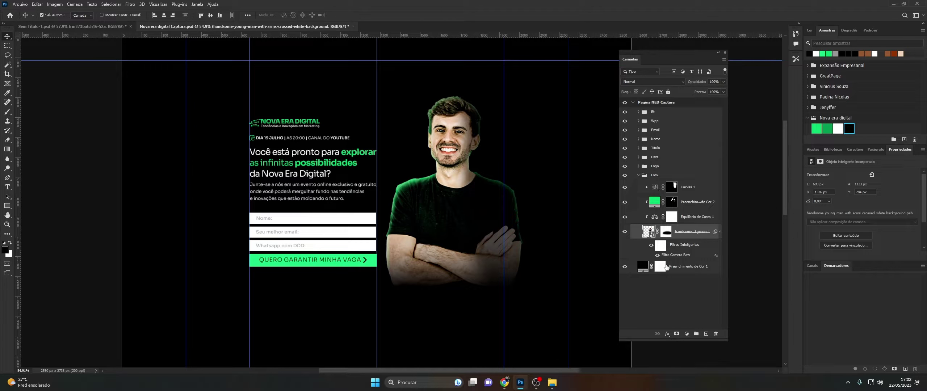
- Drop the green glow into the landing page, move it behind the presenter, and select its mask
{"action": "left_click_drag", "start_coordinate": [666, 268], "coordinate": [667, 268]}
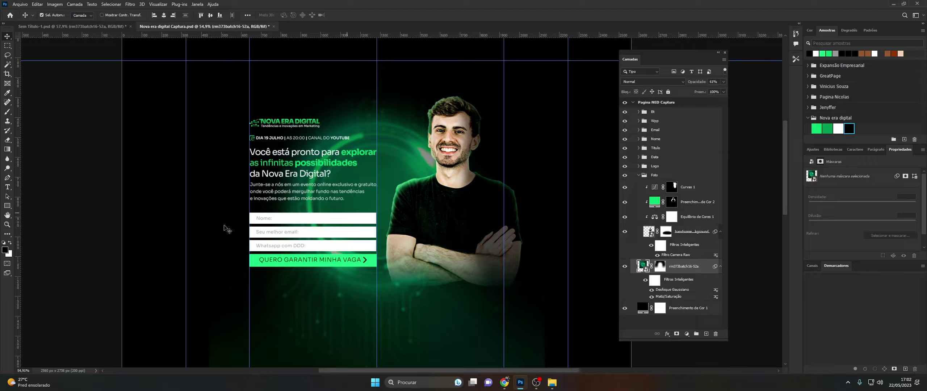
{"action": "key", "text": "ctrl+t"}
{"action": "scroll", "coordinate": [242, 195], "scroll_direction": "down", "scroll_amount": 3}
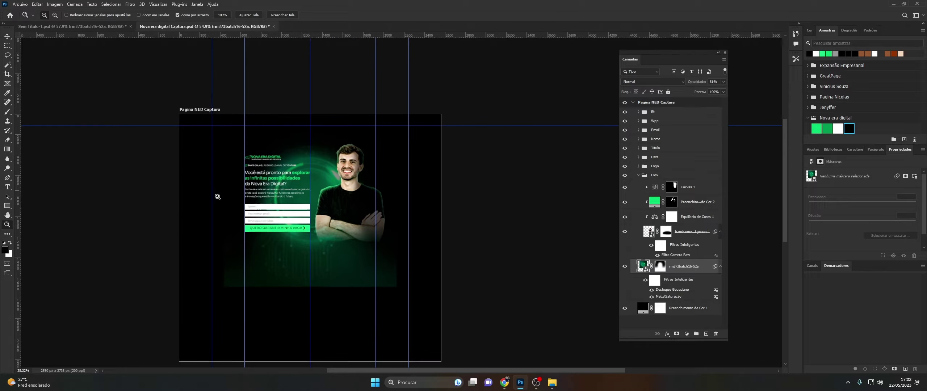
{"action": "left_click_drag", "start_coordinate": [362, 193], "coordinate": [370, 177]}
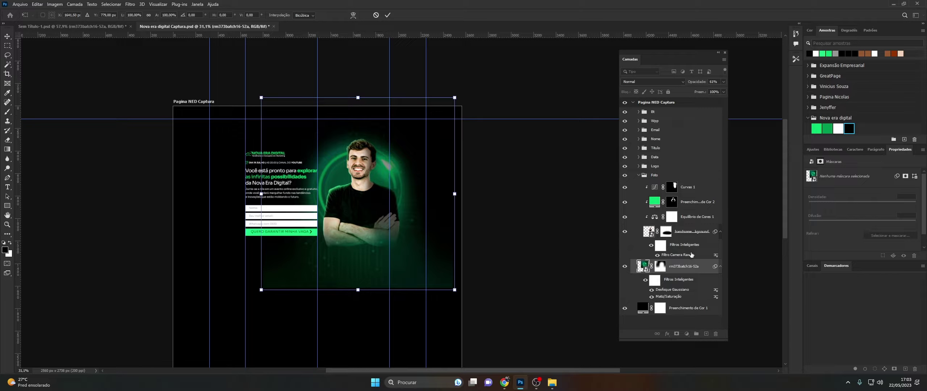
{"action": "key", "text": "Return"}
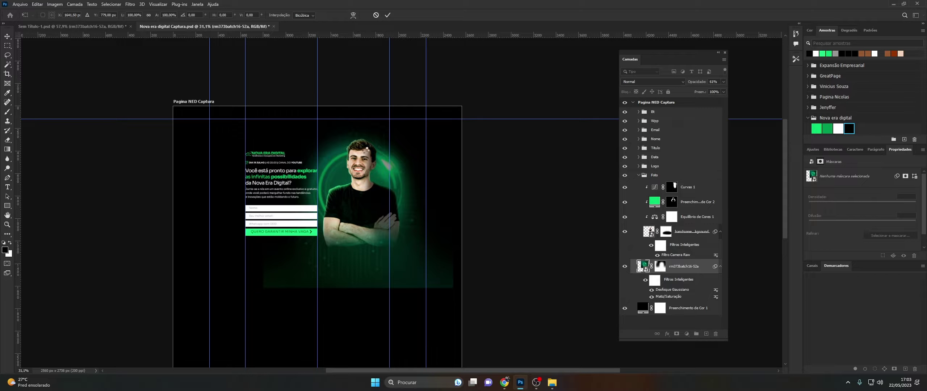
{"action": "left_click_drag", "start_coordinate": [367, 149], "coordinate": [404, 167]}
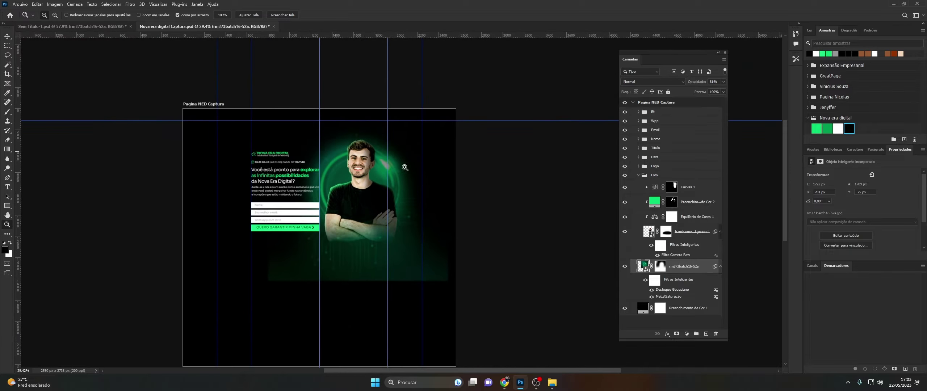
{"action": "left_click", "coordinate": [660, 266]}
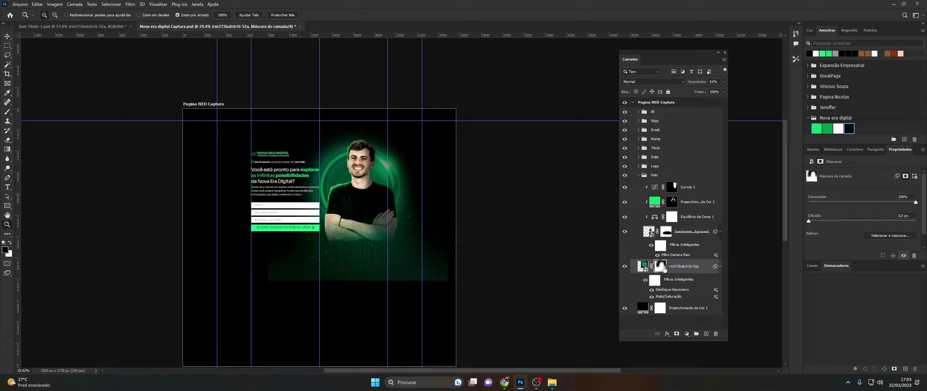
- Brush black onto the glow's layer mask along its hard bottom edge
{"action": "key", "text": "b"}
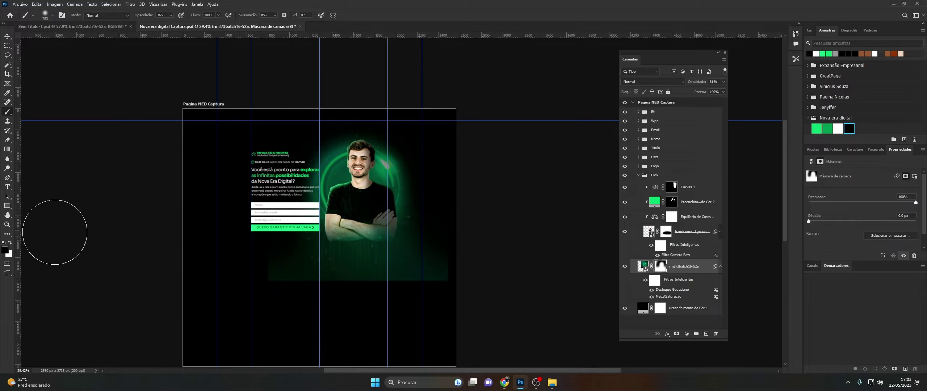
{"action": "left_click", "coordinate": [5, 250]}
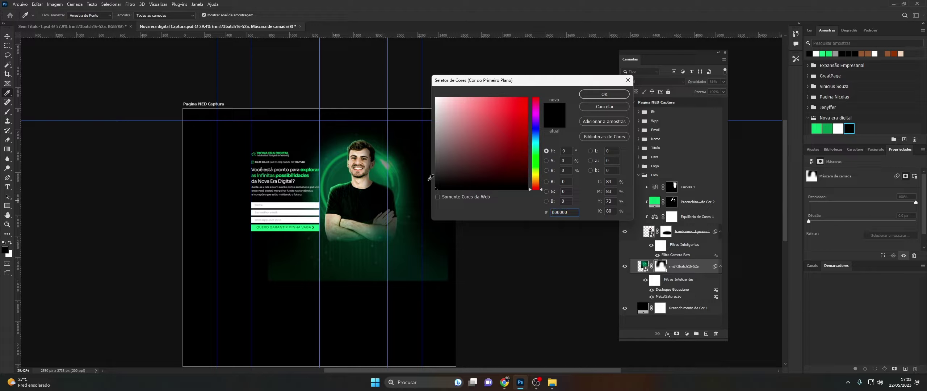
{"action": "left_click", "coordinate": [604, 94]}
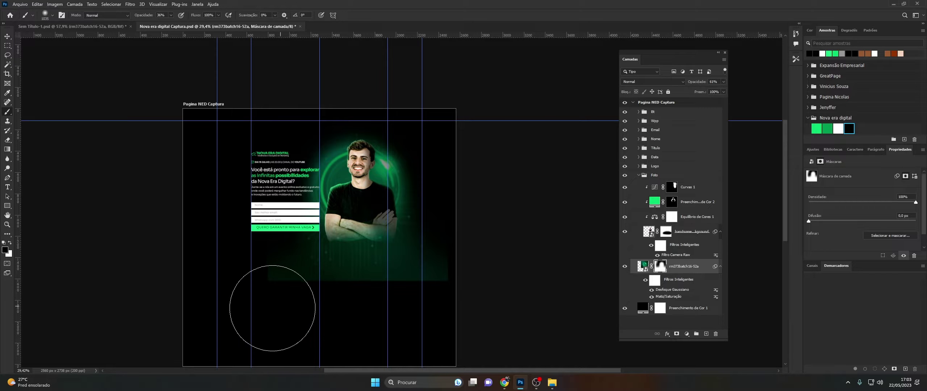
{"action": "mouse_move", "coordinate": [272, 308]}
{"action": "left_mouse_down"}
{"action": "mouse_move", "coordinate": [269, 342]}
{"action": "mouse_move", "coordinate": [481, 289]}
{"action": "left_mouse_up"}
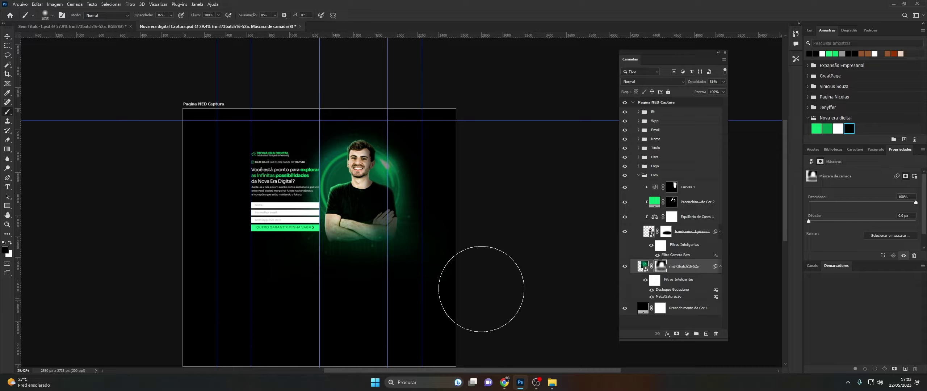
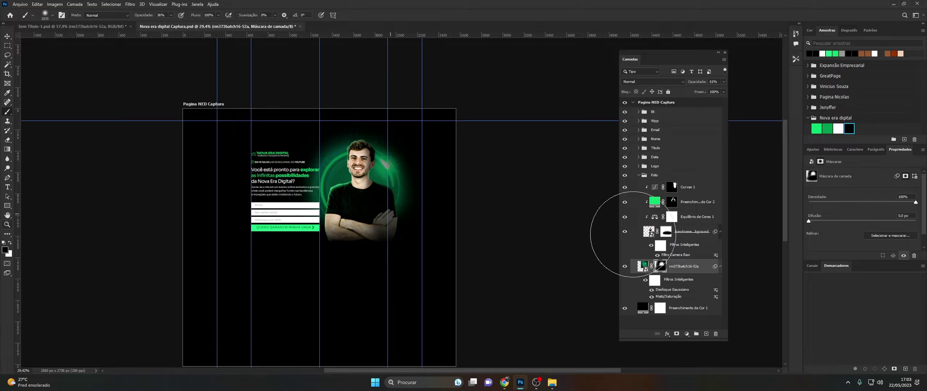
- On a new layer above the portrait, paint green around the person with a 100%-opacity, ~878 px brush
{"action": "left_click", "coordinate": [678, 272]}
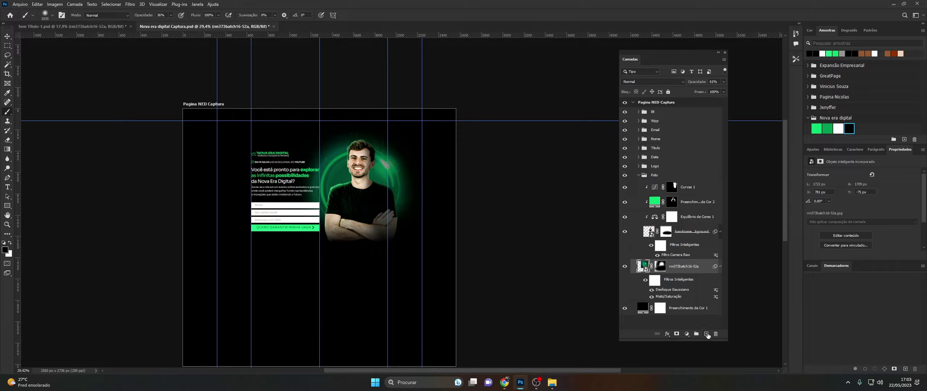
{"action": "left_click", "coordinate": [706, 334]}
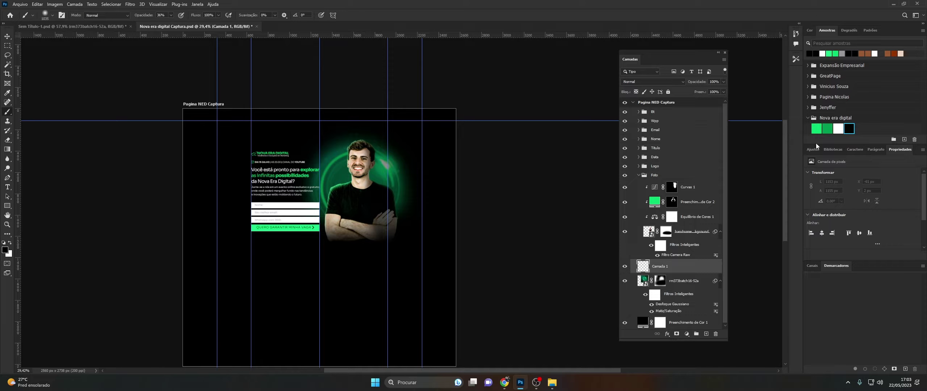
{"action": "left_click", "coordinate": [816, 129]}
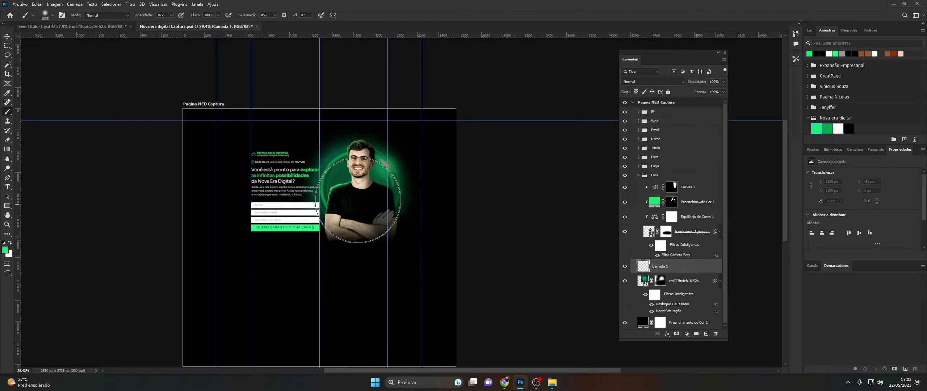
{"action": "left_click_drag", "start_coordinate": [143, 18], "coordinate": [225, 18]}
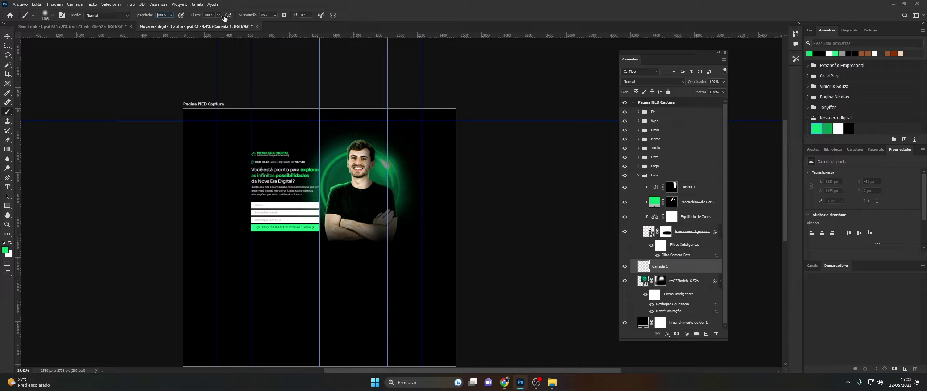
{"action": "right_click", "coordinate": [349, 204], "text": "alt"}
{"action": "right_click", "coordinate": [351, 201], "text": "alt"}
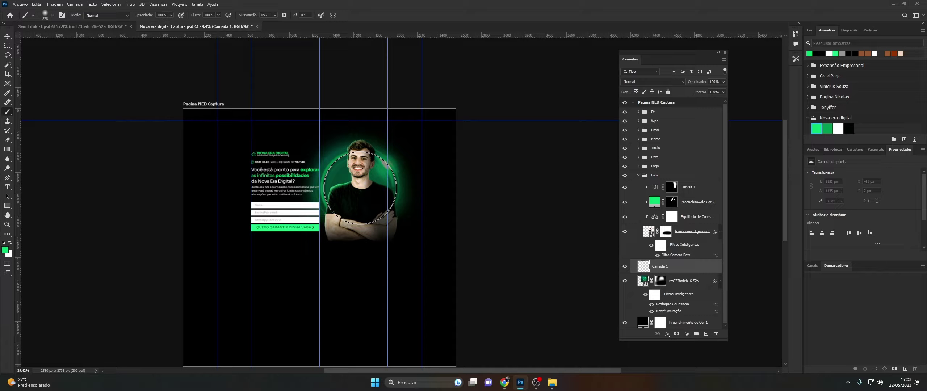
{"action": "left_click", "coordinate": [360, 188]}
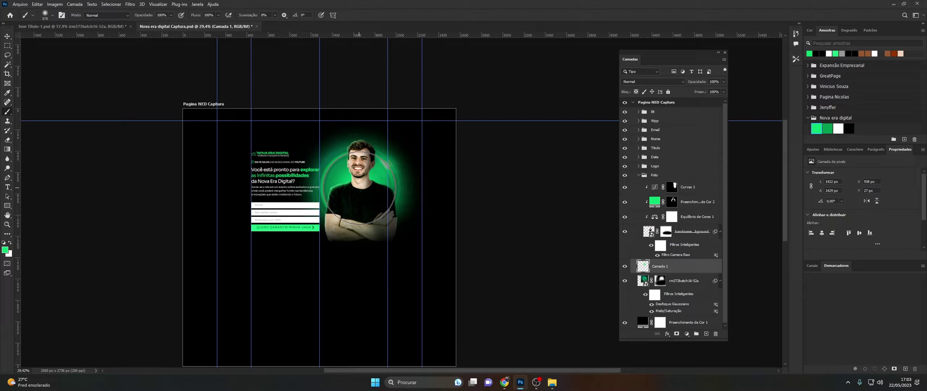
{"action": "left_click", "coordinate": [654, 81]}
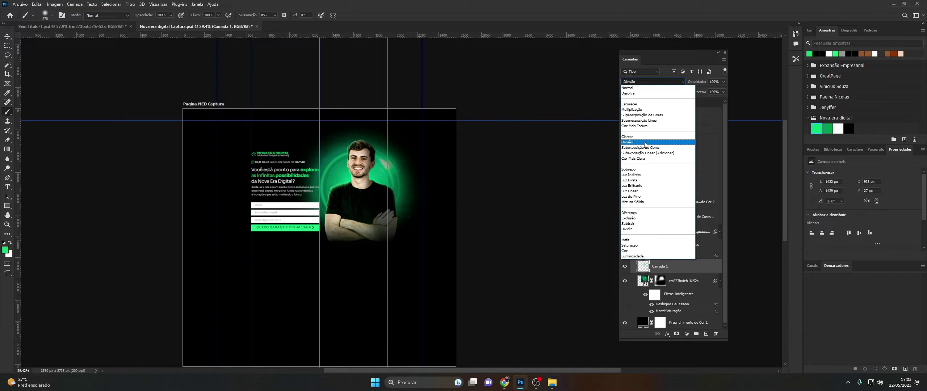
- Set Camada 1 to Divisão blending and zoom in on the headline and form
{"action": "left_click", "coordinate": [645, 143]}
{"action": "left_click", "coordinate": [6, 225]}
{"action": "left_click_drag", "start_coordinate": [315, 186], "coordinate": [333, 189]}
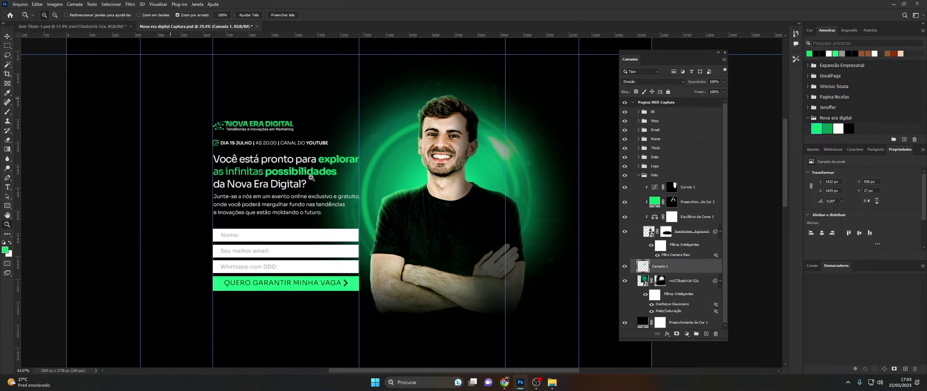
{"action": "scroll", "coordinate": [373, 184], "scroll_direction": "down", "scroll_amount": 5}
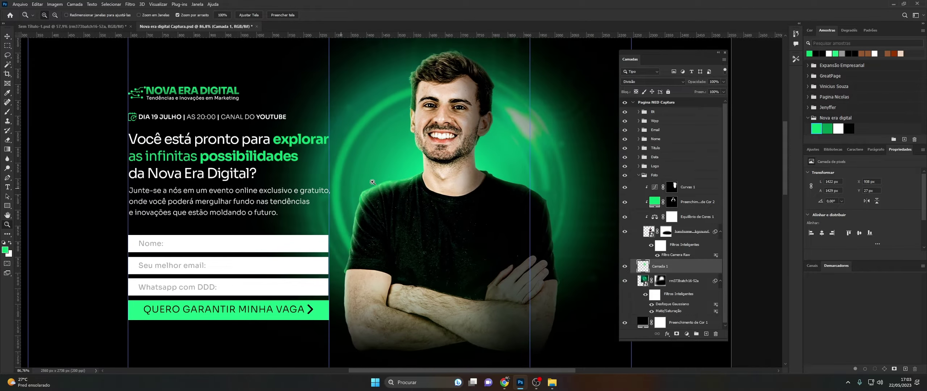
{"action": "key", "text": "ctrl+semicolon"}
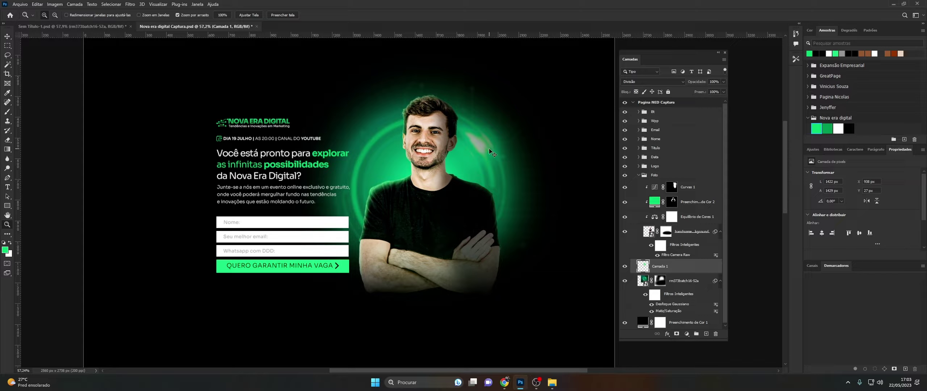
{"action": "key", "text": "ctrl+semicolon"}
- Scroll over the page to review the result and collapse the Foto layer group
{"action": "scroll", "coordinate": [427, 203], "scroll_direction": "down", "scroll_amount": 2}
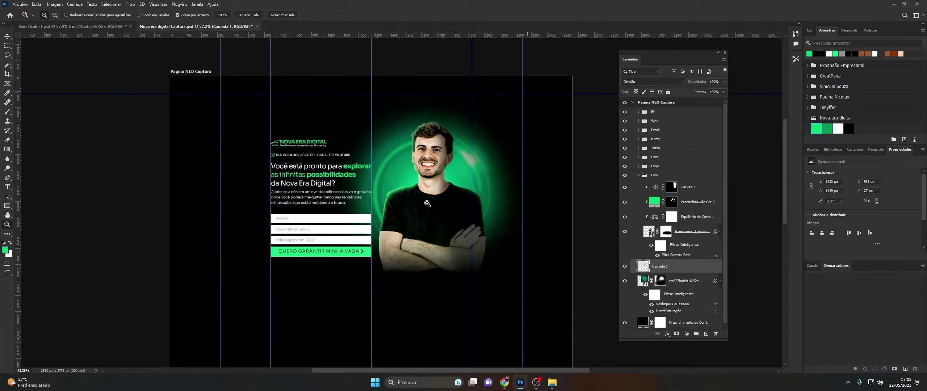
{"action": "scroll", "coordinate": [427, 202], "scroll_direction": "down", "scroll_amount": 1}
{"action": "scroll", "coordinate": [456, 179], "scroll_direction": "down", "scroll_amount": 1}
{"action": "scroll", "coordinate": [443, 177], "scroll_direction": "up", "scroll_amount": 1}
{"action": "scroll", "coordinate": [438, 170], "scroll_direction": "up", "scroll_amount": 1}
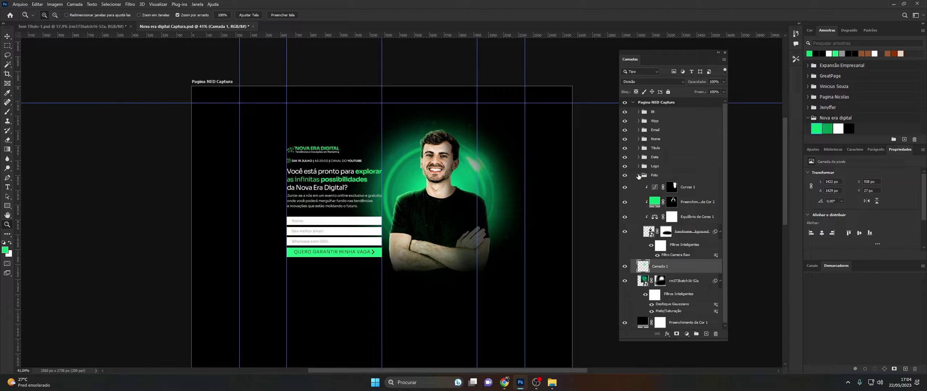
{"action": "left_click", "coordinate": [638, 175]}
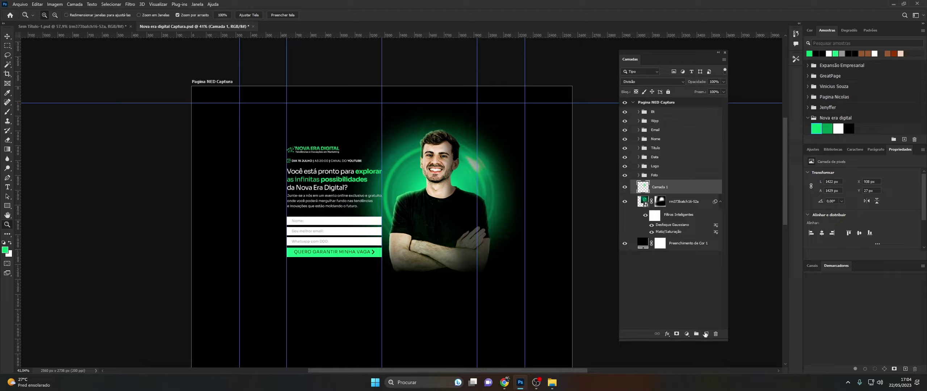
- On a new layer, paint green into the top-left corner with a ~2092 px brush, blended as Divisão
{"action": "left_click", "coordinate": [705, 334]}
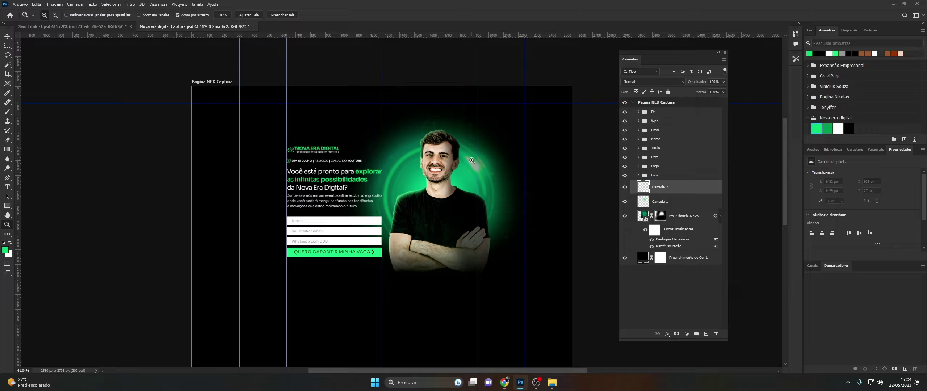
{"action": "key", "text": "b"}
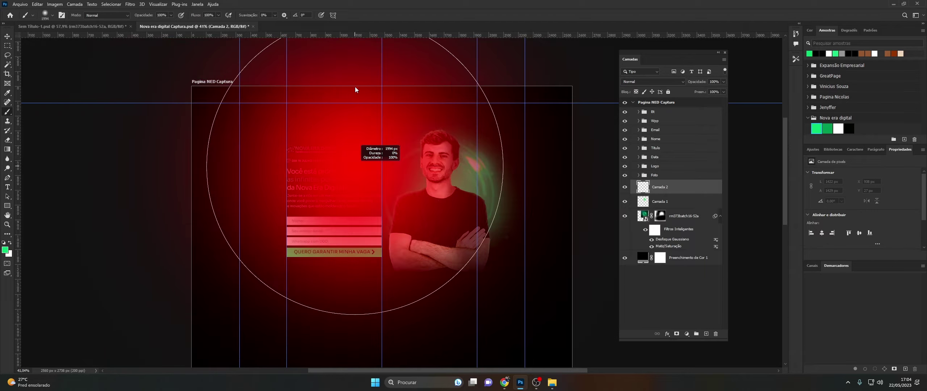
{"action": "left_click_drag", "start_coordinate": [355, 89], "coordinate": [369, 89]}
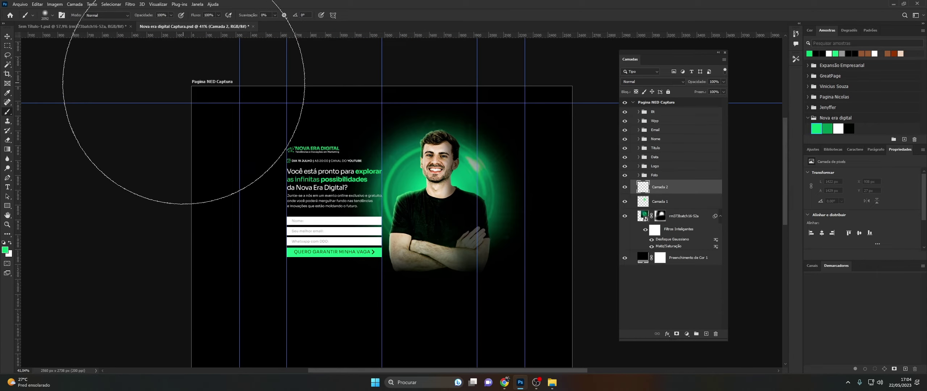
{"action": "left_click", "coordinate": [183, 84]}
{"action": "key", "text": "ctrl+z"}
{"action": "left_click", "coordinate": [196, 70]}
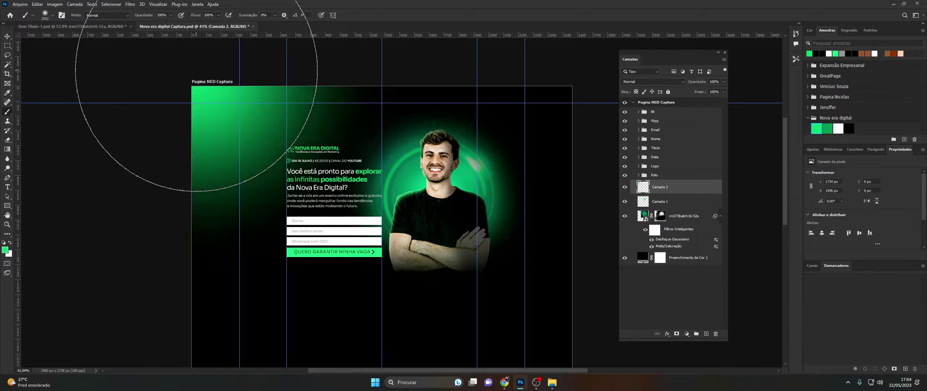
{"action": "left_click", "coordinate": [642, 81]}
{"action": "left_click", "coordinate": [644, 141]}
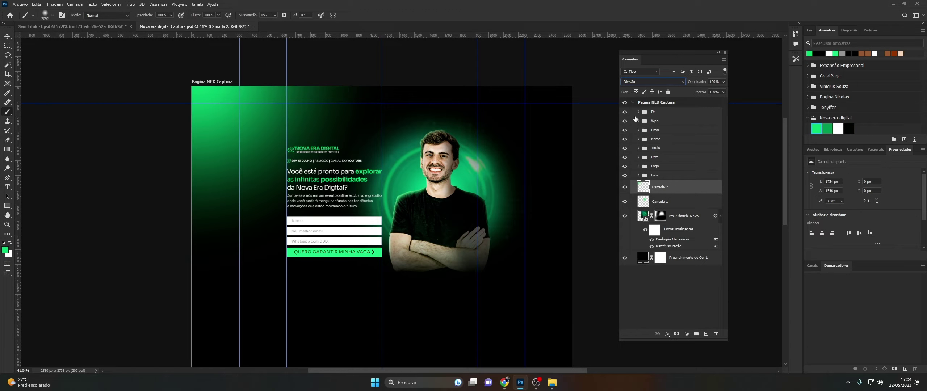
- Select the Bt group, briefly hide the guides, and zoom out to view the whole page
{"action": "left_click", "coordinate": [664, 113]}
{"action": "key", "text": "ctrl+h"}
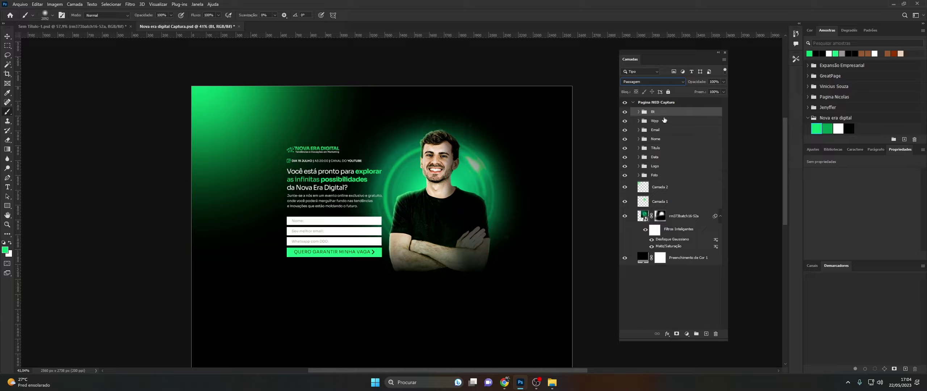
{"action": "key", "text": "ctrl+h"}
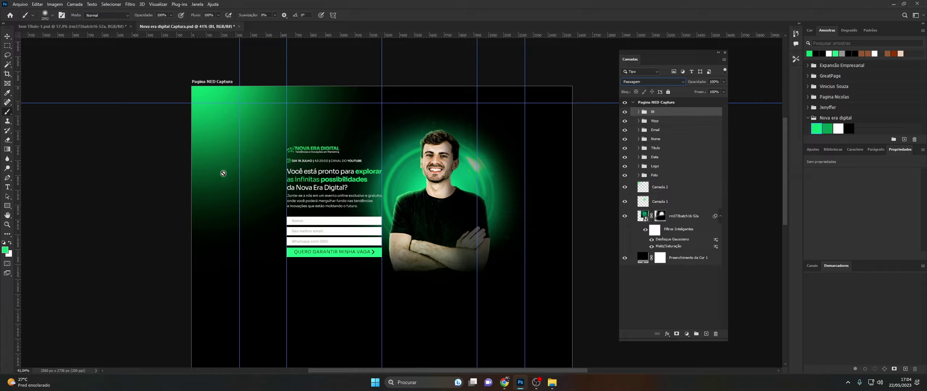
{"action": "left_click", "coordinate": [7, 224]}
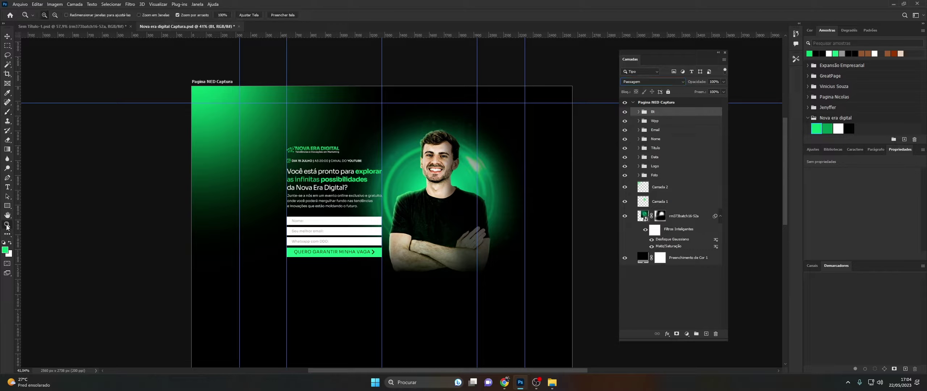
{"action": "left_click_drag", "start_coordinate": [368, 164], "coordinate": [446, 166]}
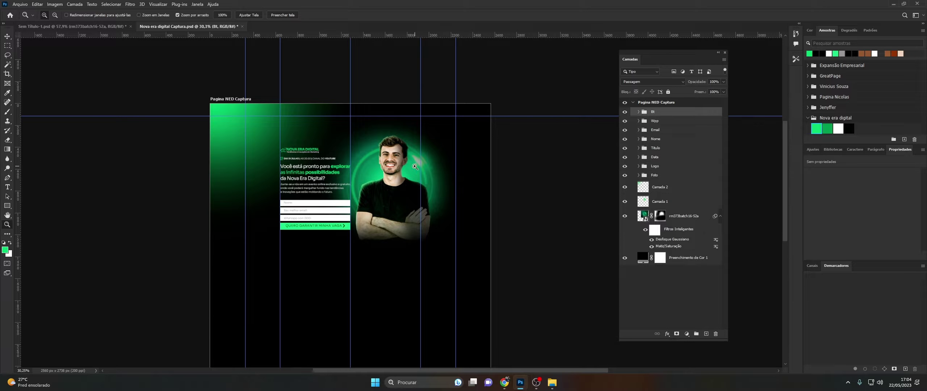
{"action": "left_click", "coordinate": [415, 167]}
- Duplicate Camada 2, rotate the copy 180° and move it to the page's right side
{"action": "left_click", "coordinate": [642, 192]}
{"action": "key", "text": "ctrl+j"}
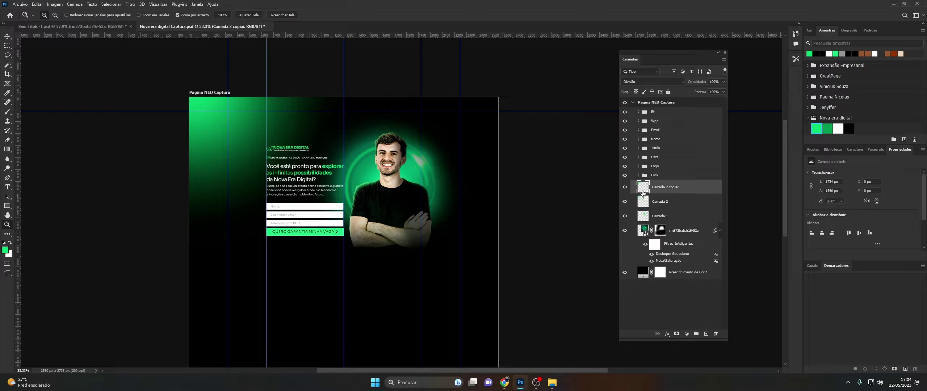
{"action": "key", "text": "ctrl+t"}
{"action": "mouse_move", "coordinate": [405, 62]}
{"action": "left_mouse_down"}
{"action": "mouse_move", "coordinate": [432, 76]}
{"action": "mouse_move", "coordinate": [269, 247]}
{"action": "left_mouse_up"}
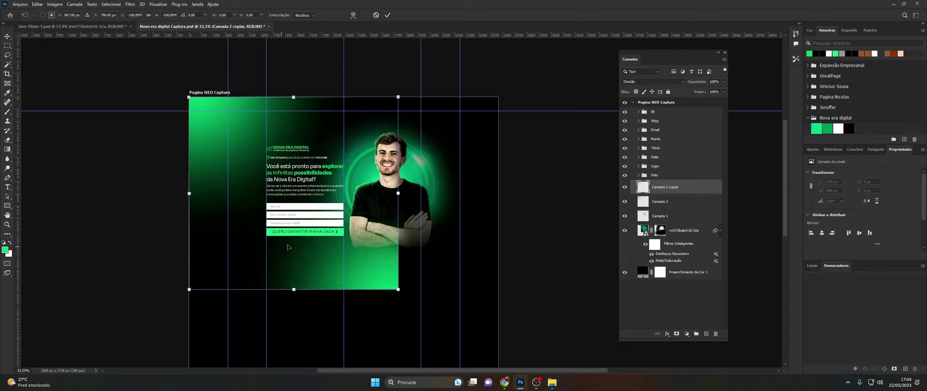
{"action": "mouse_move", "coordinate": [350, 231]}
{"action": "left_mouse_down"}
{"action": "mouse_move", "coordinate": [451, 231]}
{"action": "mouse_move", "coordinate": [491, 213]}
{"action": "mouse_move", "coordinate": [485, 198]}
{"action": "left_mouse_up"}
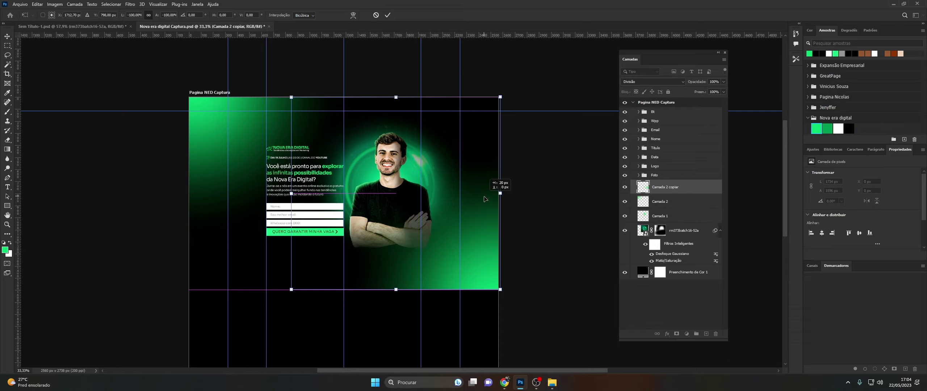
{"action": "key", "text": "Return"}
- Delete 'Camada 2 copiar', add a new layer, and try then undo a couple of green dabs
{"action": "key", "text": "z"}
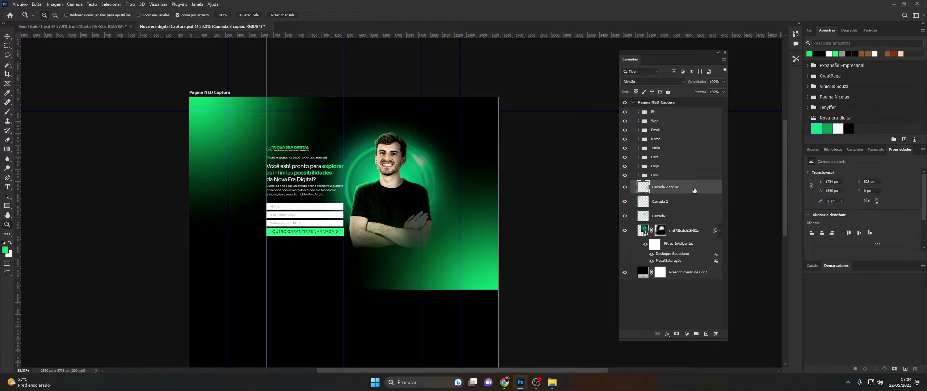
{"action": "left_click_drag", "start_coordinate": [641, 190], "coordinate": [715, 333]}
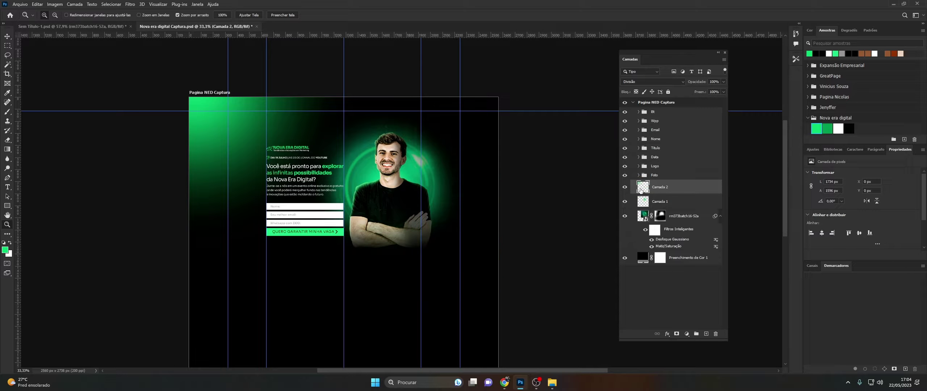
{"action": "left_click", "coordinate": [705, 333]}
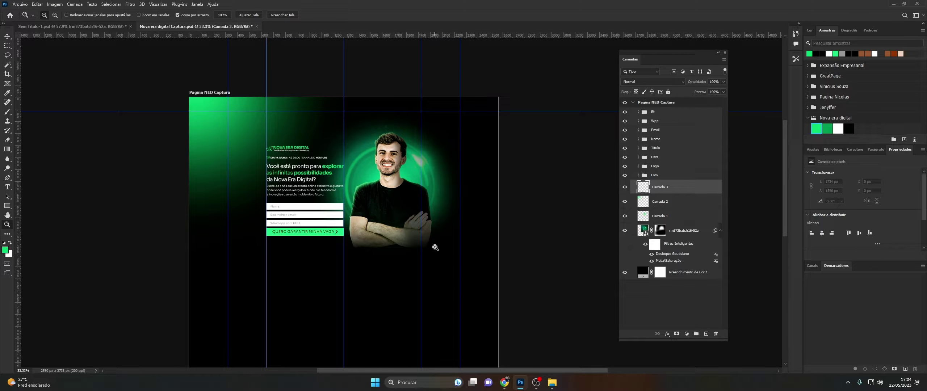
{"action": "key", "text": "b"}
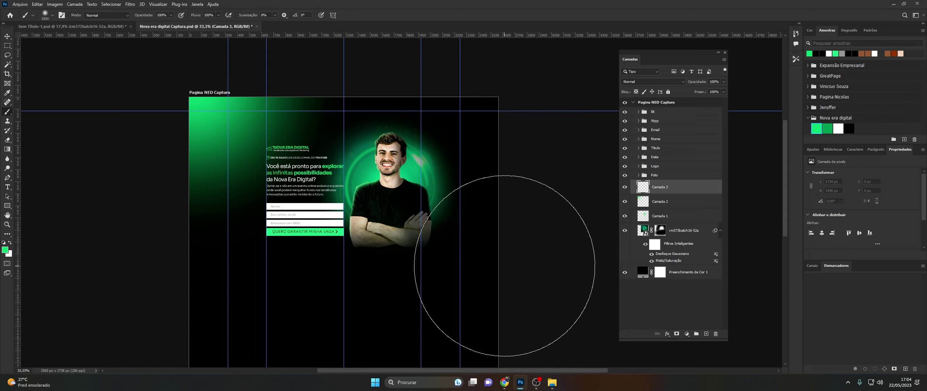
{"action": "left_click", "coordinate": [488, 257]}
{"action": "key", "text": "ctrl+z"}
{"action": "left_click", "coordinate": [498, 255]}
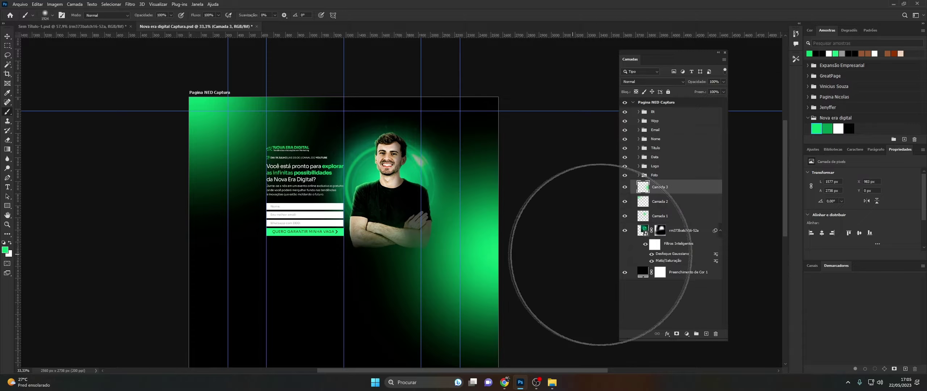
{"action": "key", "text": "ctrl+z"}
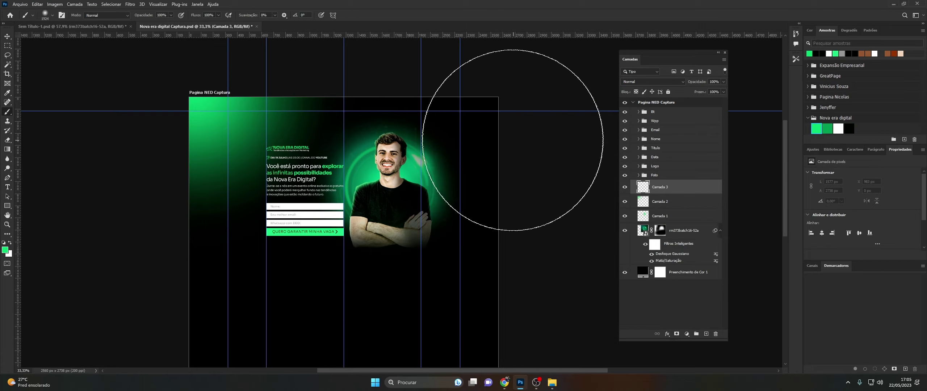
- Paint a soft green glow and settle its size and position at the artboard's top-right corner
{"action": "left_click_drag", "start_coordinate": [486, 145], "coordinate": [582, 130]}
{"action": "key", "text": "ctrl+z"}
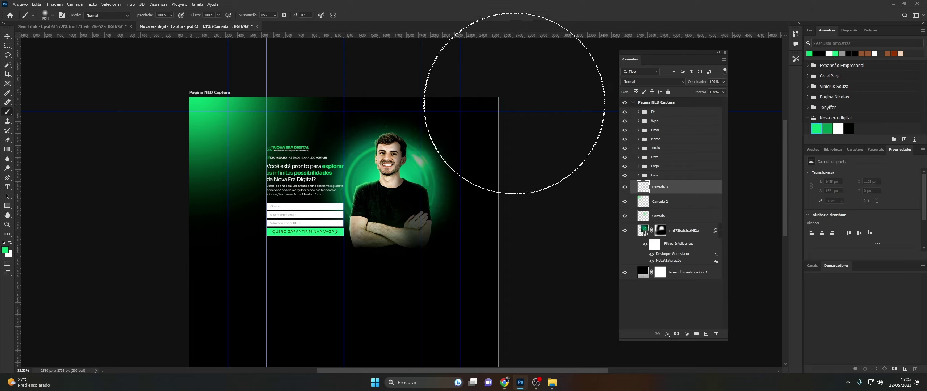
{"action": "left_click", "coordinate": [577, 84]}
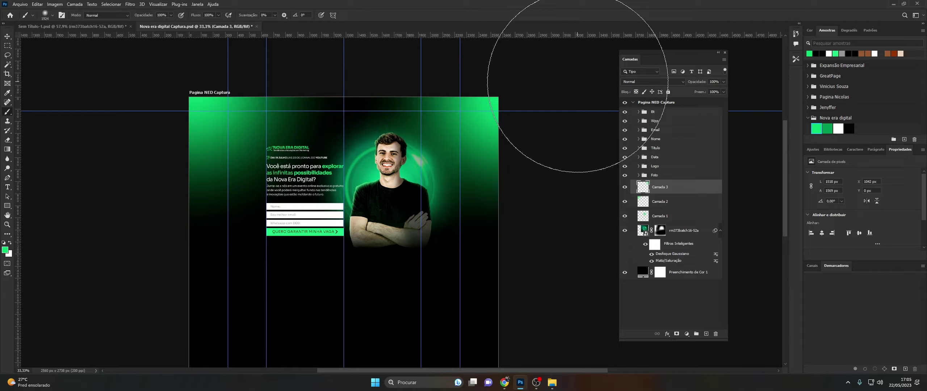
{"action": "key", "text": "ctrl+z"}
{"action": "left_click", "coordinate": [574, 77]}
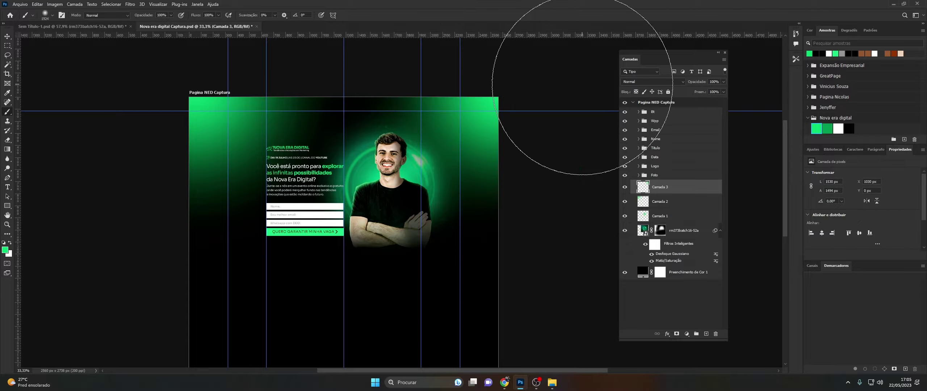
{"action": "key", "text": "ctrl+z"}
{"action": "left_click", "coordinate": [558, 83]}
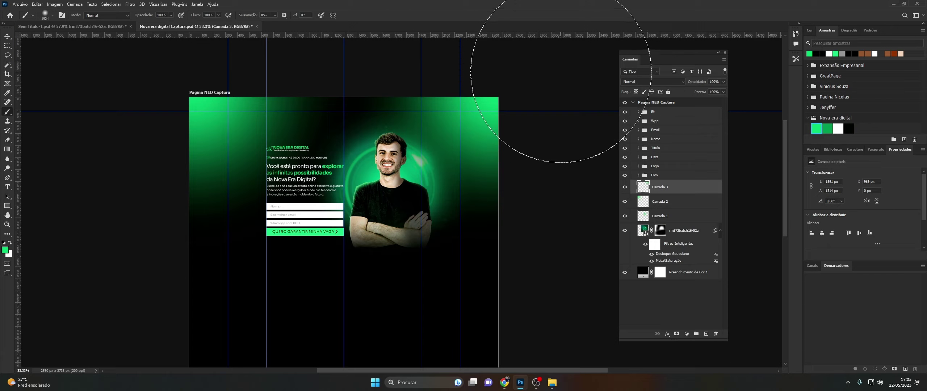
- Set Camada 3 to Divisão blending and select the three glow layers with the portrait
{"action": "left_click", "coordinate": [634, 81]}
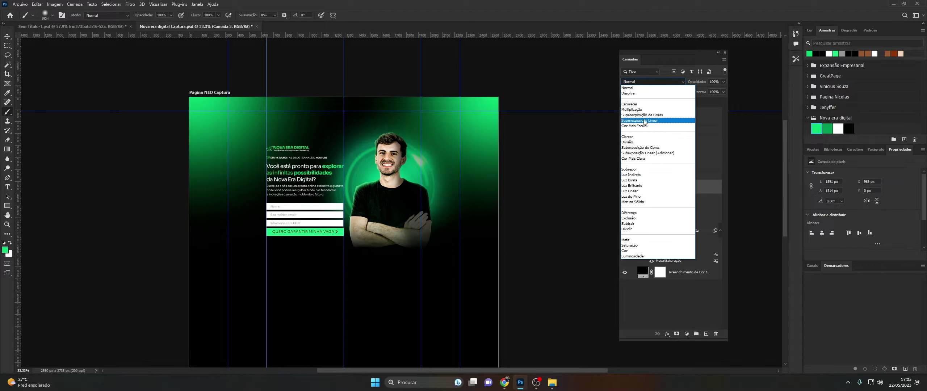
{"action": "left_click", "coordinate": [641, 193]}
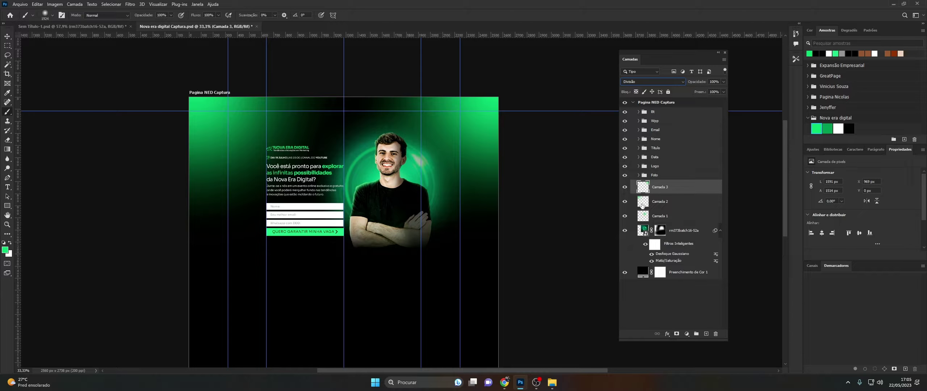
{"action": "left_click", "coordinate": [645, 232], "text": "shift"}
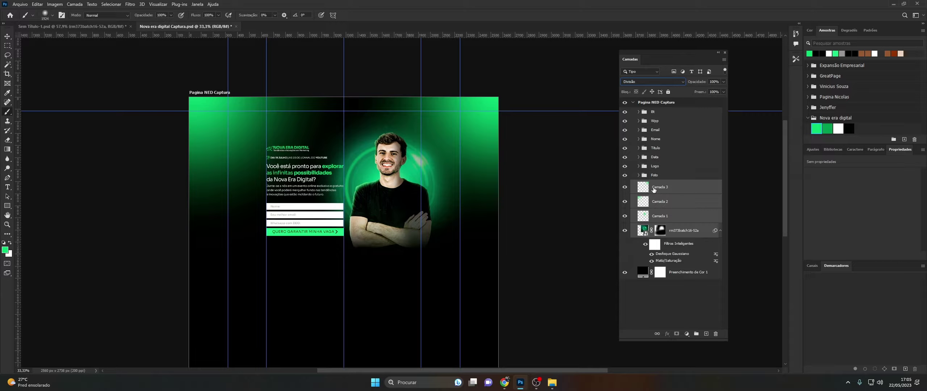
- Group the glow layers and portrait as 'BG DOBRA01', then zoom in on the landing page
{"action": "key", "text": "ctrl+g"}
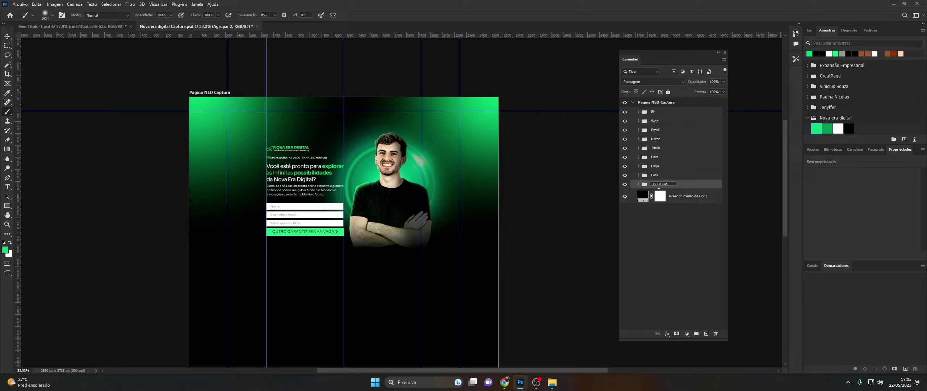
{"action": "key", "text": "Return"}
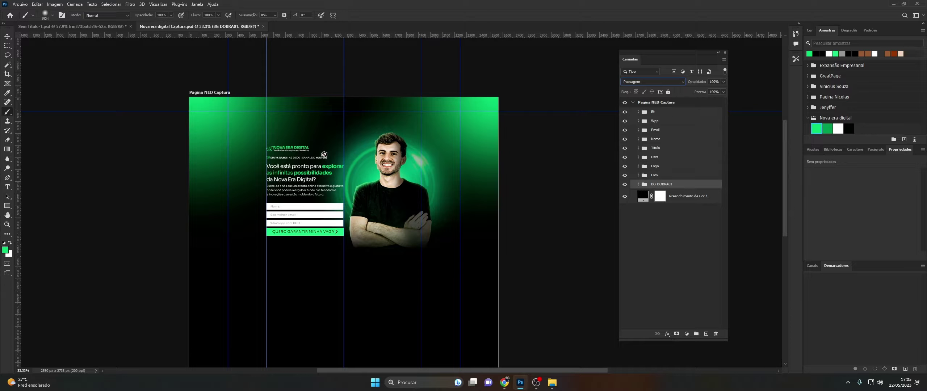
{"action": "left_click", "coordinate": [7, 224]}
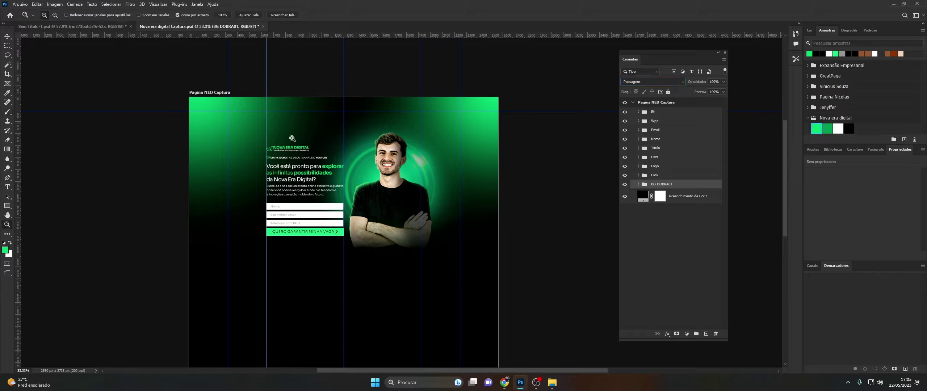
{"action": "left_click_drag", "start_coordinate": [292, 138], "coordinate": [297, 134]}
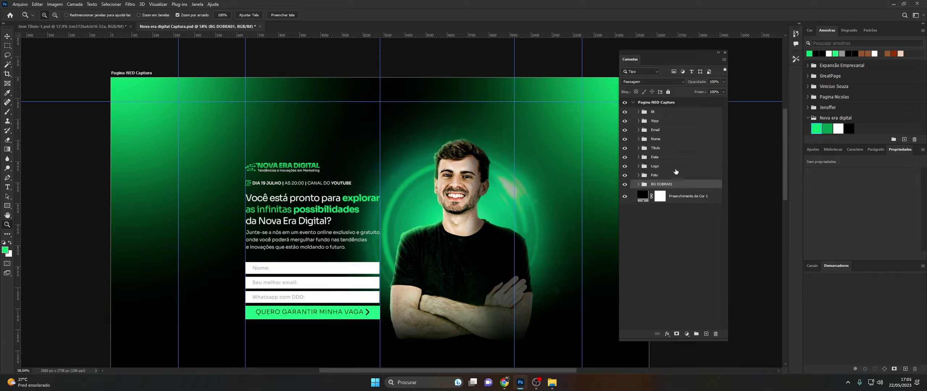
- Expand BG DOBRA01, select Camada 2 and give it a layer mask
{"action": "left_click", "coordinate": [638, 184]}
{"action": "left_click", "coordinate": [631, 214]}
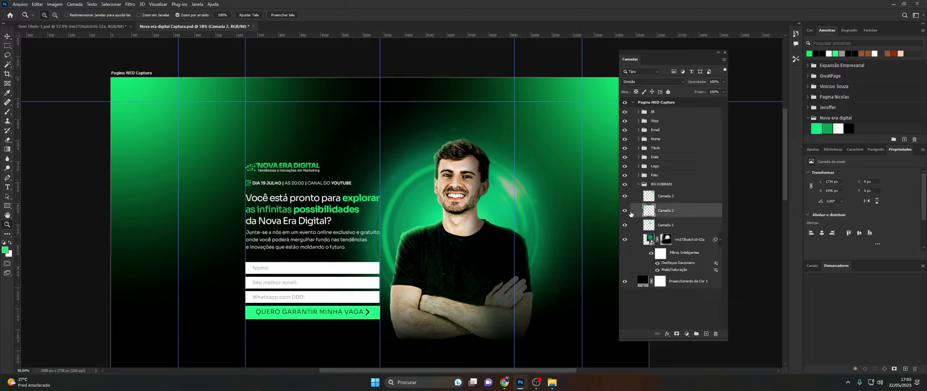
{"action": "left_click", "coordinate": [624, 210]}
{"action": "left_click", "coordinate": [706, 334]}
{"action": "left_click", "coordinate": [676, 333]}
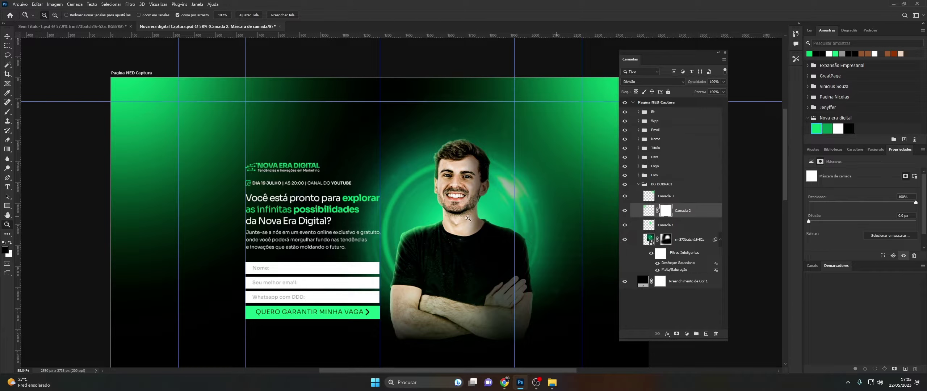
- Paint the mask with a low-opacity brush to fade the glow behind the headline
{"action": "key", "text": "b"}
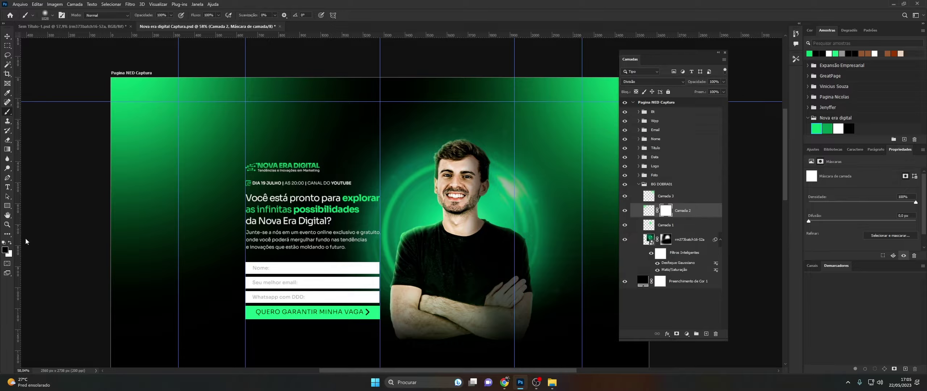
{"action": "left_click_drag", "start_coordinate": [147, 16], "coordinate": [142, 18]}
{"action": "left_click_drag", "start_coordinate": [269, 145], "coordinate": [301, 192]}
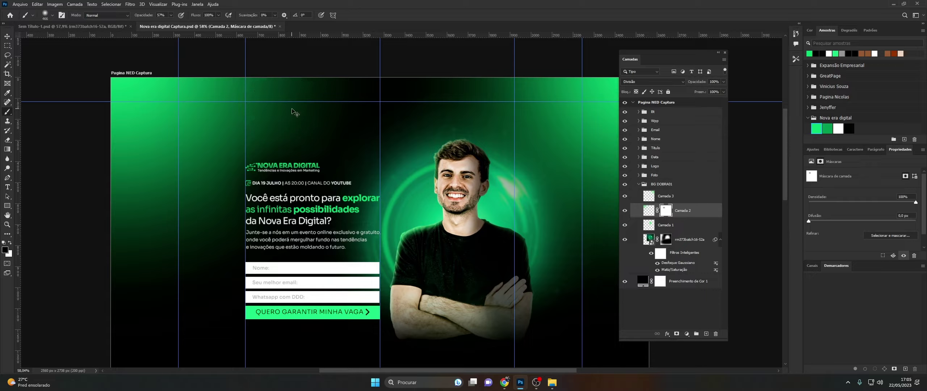
{"action": "mouse_move", "coordinate": [146, 17]}
{"action": "left_mouse_down"}
{"action": "mouse_move", "coordinate": [129, 17]}
{"action": "mouse_move", "coordinate": [148, 17]}
{"action": "left_mouse_up"}
{"action": "left_click", "coordinate": [128, 15]}
{"action": "left_click", "coordinate": [142, 17]}
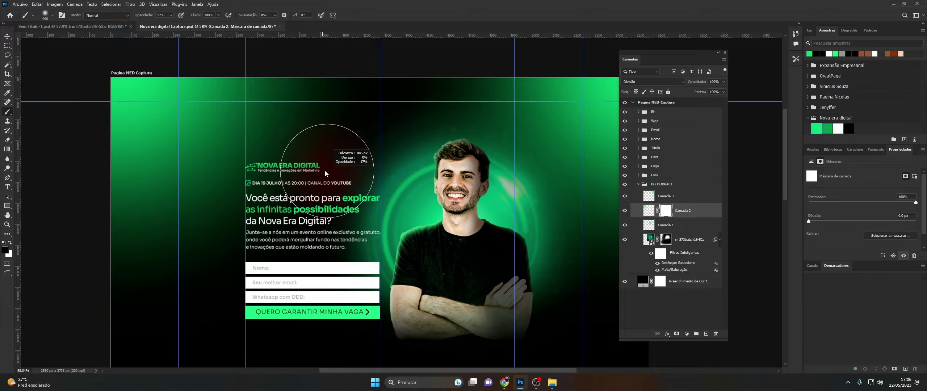
{"action": "left_click_drag", "start_coordinate": [325, 173], "coordinate": [277, 190]}
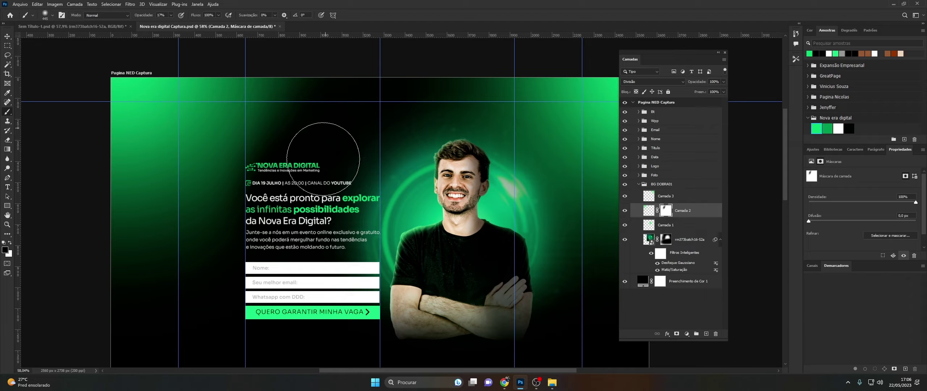
{"action": "left_click_drag", "start_coordinate": [323, 160], "coordinate": [316, 141]}
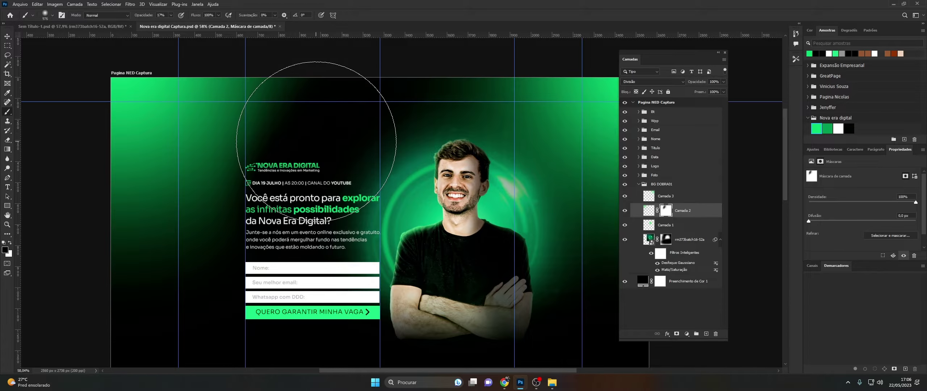
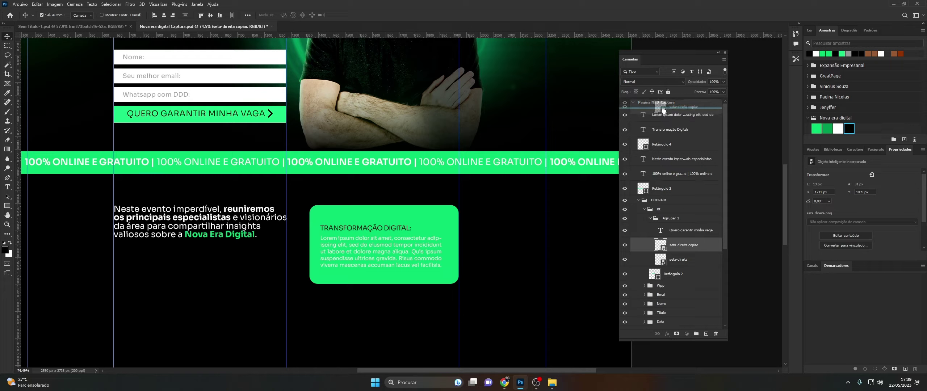
- Move the arrow copy to the top of the layers and into the card's top-left corner
{"action": "left_click_drag", "start_coordinate": [652, 147], "coordinate": [641, 109]}
{"action": "key", "text": "ctrl+t"}
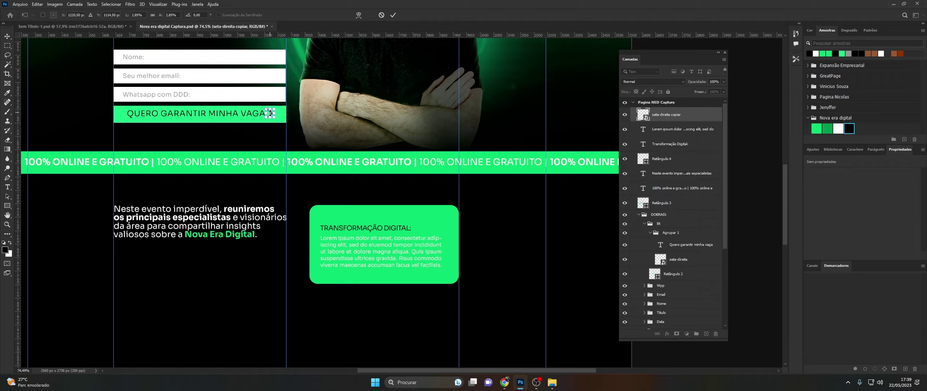
{"action": "key", "text": "Return"}
{"action": "key", "text": "z"}
{"action": "left_click_drag", "start_coordinate": [231, 168], "coordinate": [253, 169]}
{"action": "key", "text": "ctrl+t"}
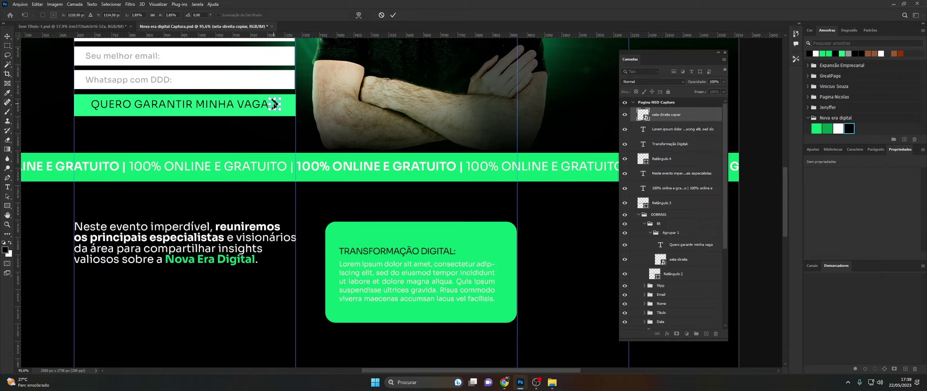
{"action": "left_click_drag", "start_coordinate": [275, 120], "coordinate": [346, 238]}
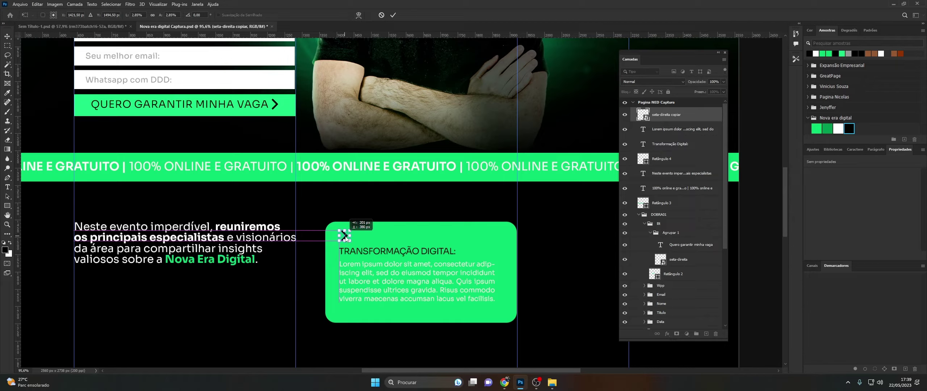
{"action": "key", "text": "Return"}
- Shrink the arrow to about 26 px and nudge it slightly down
{"action": "key", "text": "z"}
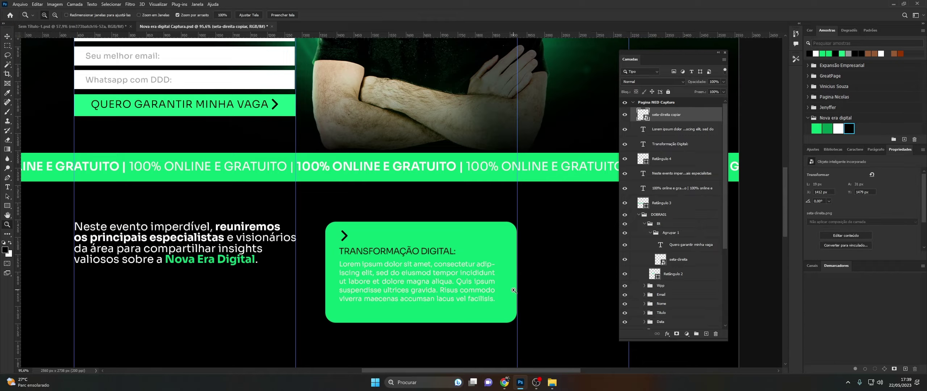
{"action": "left_click_drag", "start_coordinate": [401, 260], "coordinate": [338, 225]}
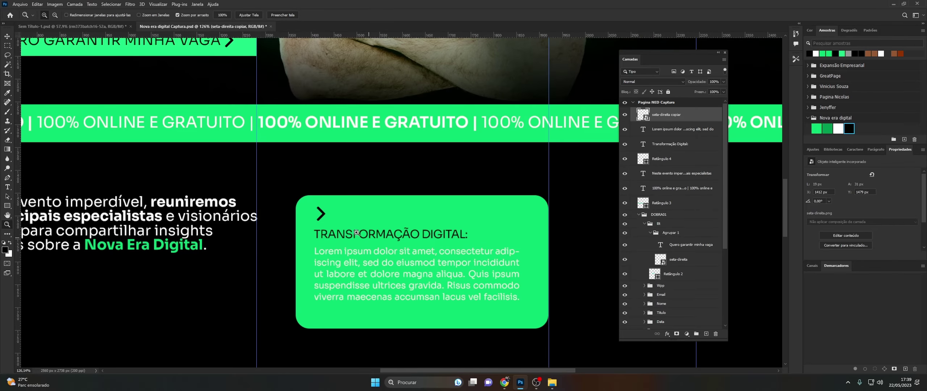
{"action": "key", "text": "t"}
{"action": "key", "text": "ctrl+t"}
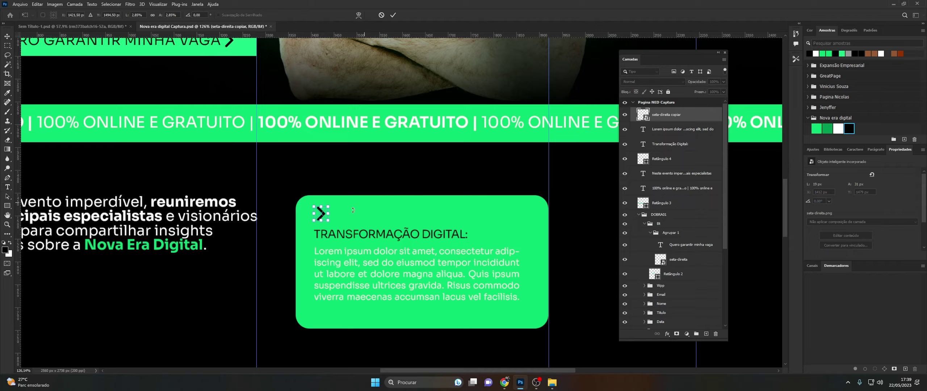
{"action": "left_click_drag", "start_coordinate": [330, 222], "coordinate": [326, 219]}
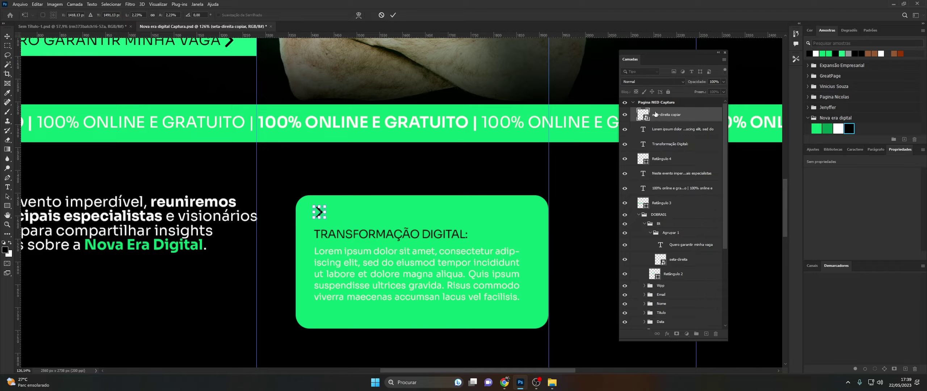
{"action": "key", "text": "Down"}
{"action": "key", "text": "Down"}
{"action": "key", "text": "Down"}
{"action": "key", "text": "Down"}
{"action": "key", "text": "Down"}
{"action": "key", "text": "Down"}
{"action": "left_click", "coordinate": [663, 147]}
{"action": "key", "text": "t"}
- Evenly distribute the vertical spacing of the arrow, title and body text
{"action": "left_click", "coordinate": [666, 116], "text": "shift"}
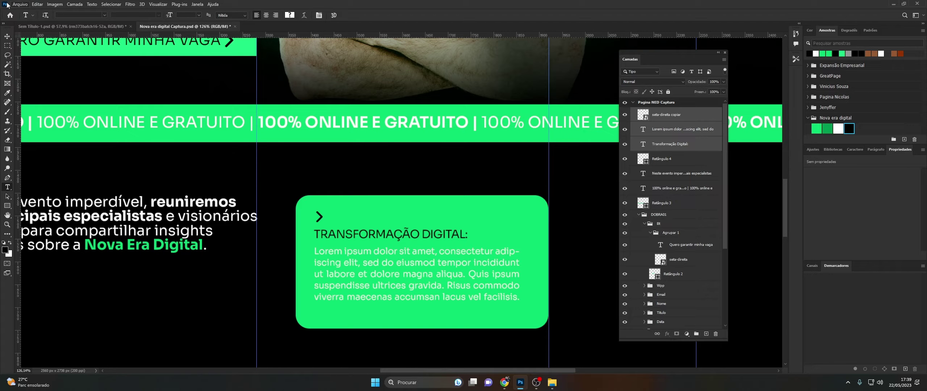
{"action": "left_click", "coordinate": [7, 36]}
{"action": "left_click", "coordinate": [247, 15]}
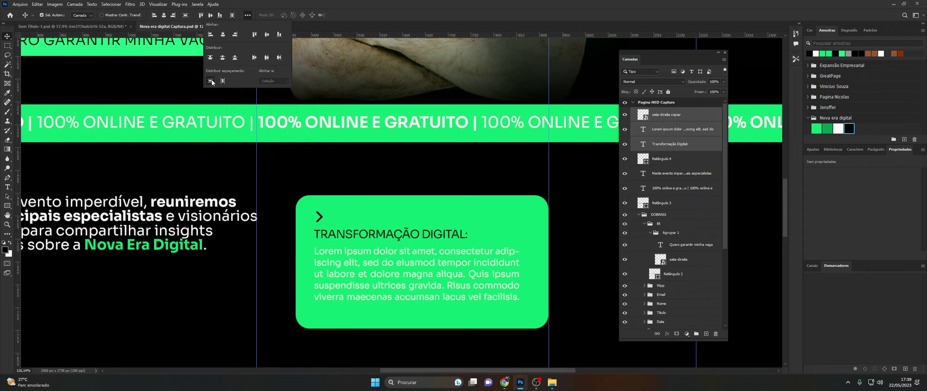
{"action": "left_click", "coordinate": [212, 83]}
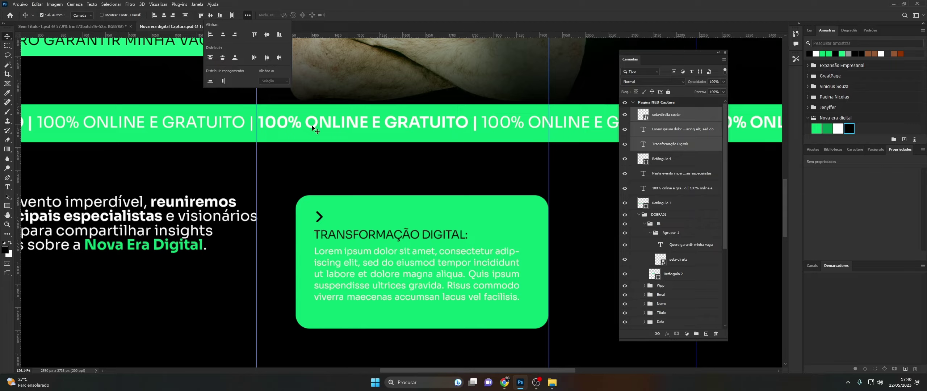
{"action": "left_click", "coordinate": [658, 118]}
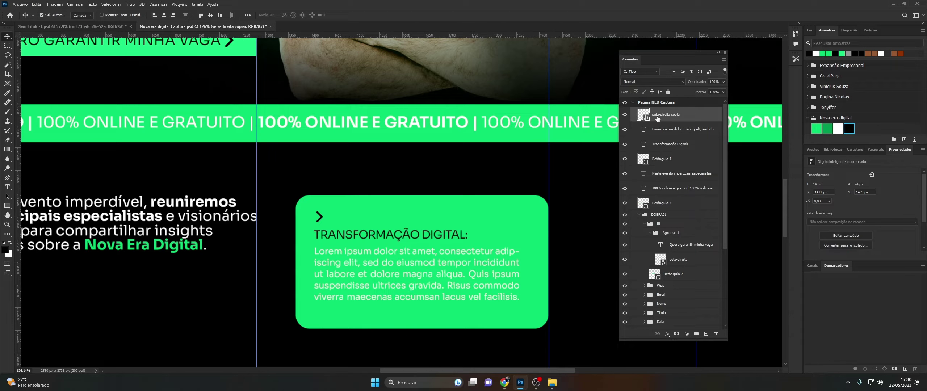
{"action": "left_click", "coordinate": [667, 144], "text": "shift"}
- Group the arrow and texts as TEXTO and centre it horizontally and vertically on Retângulo 4
{"action": "key", "text": "ctrl+g"}
{"action": "double_click", "coordinate": [656, 112]}
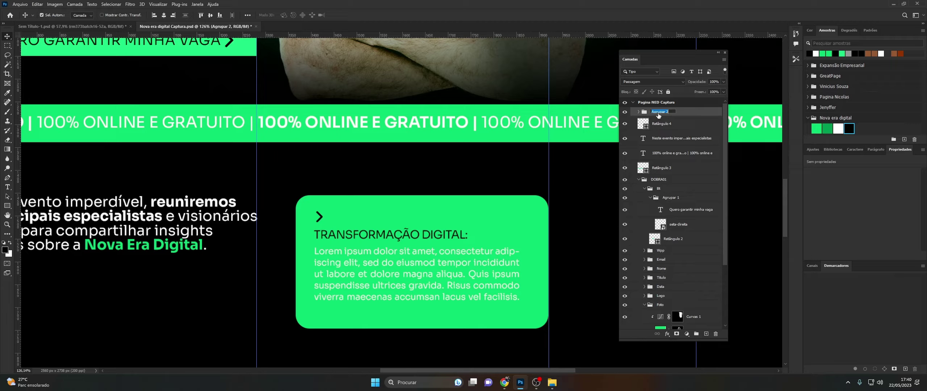
{"action": "type", "text": "TEXTO"}
{"action": "left_click", "coordinate": [675, 126]}
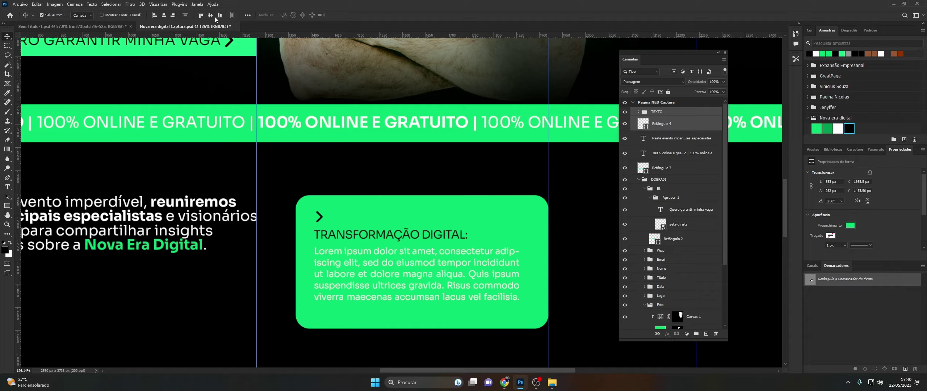
{"action": "left_click", "coordinate": [164, 15]}
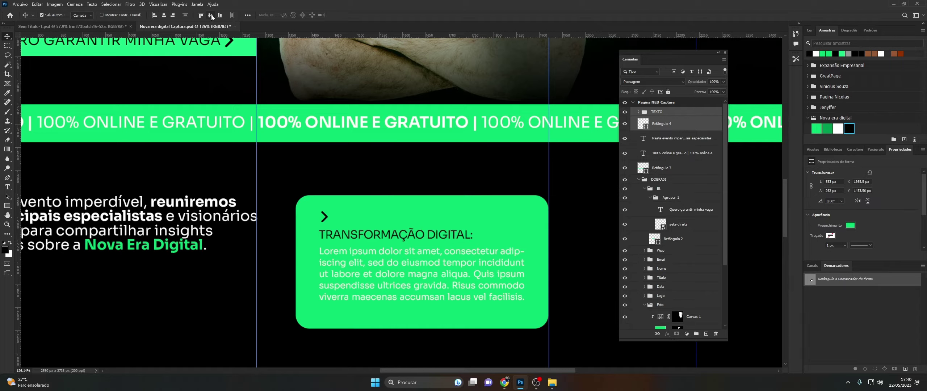
{"action": "left_click", "coordinate": [210, 15]}
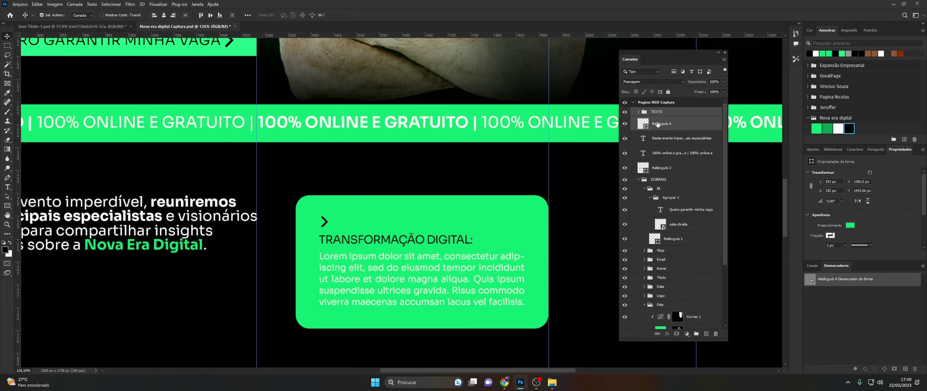
{"action": "left_click", "coordinate": [657, 124]}
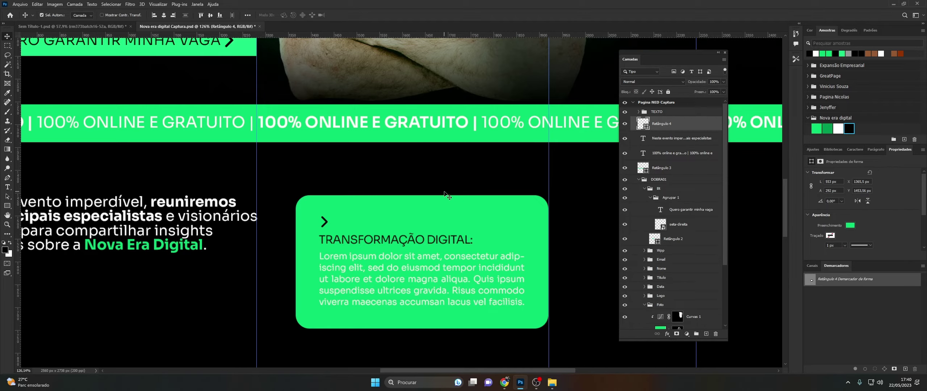
- Enable a Gradient Overlay in Retângulo 4's layer style
{"action": "right_click", "coordinate": [672, 124]}
{"action": "key", "text": "Escape"}
{"action": "double_click", "coordinate": [633, 139]}
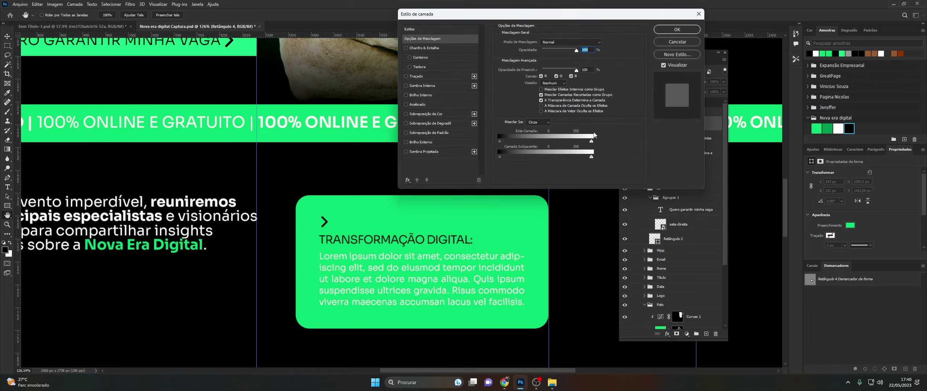
{"action": "left_click", "coordinate": [405, 123]}
{"action": "left_click", "coordinate": [427, 123]}
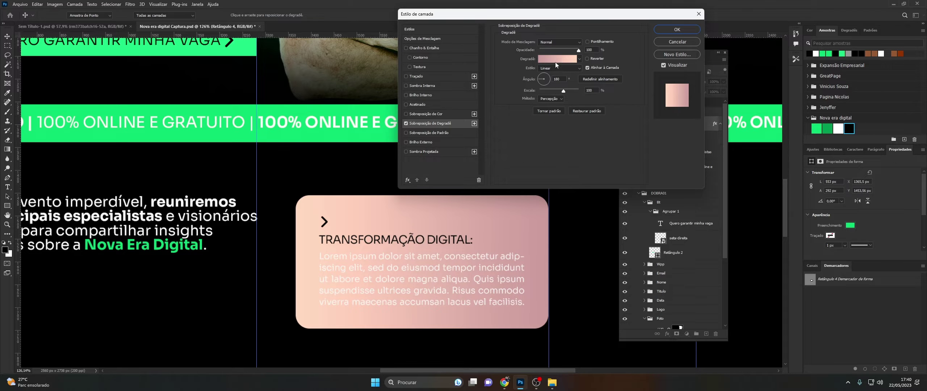
{"action": "left_click", "coordinate": [555, 62]}
- Set the gradient's left stop to bright green and right stop to lighter green
{"action": "double_click", "coordinate": [514, 171]}
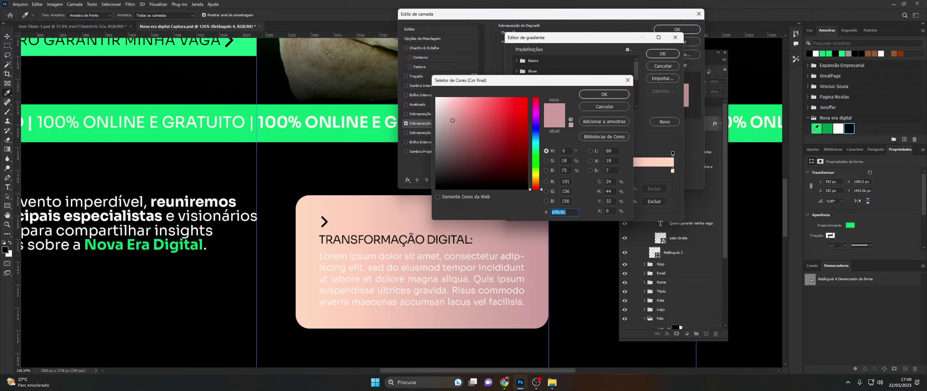
{"action": "left_click", "coordinate": [827, 128]}
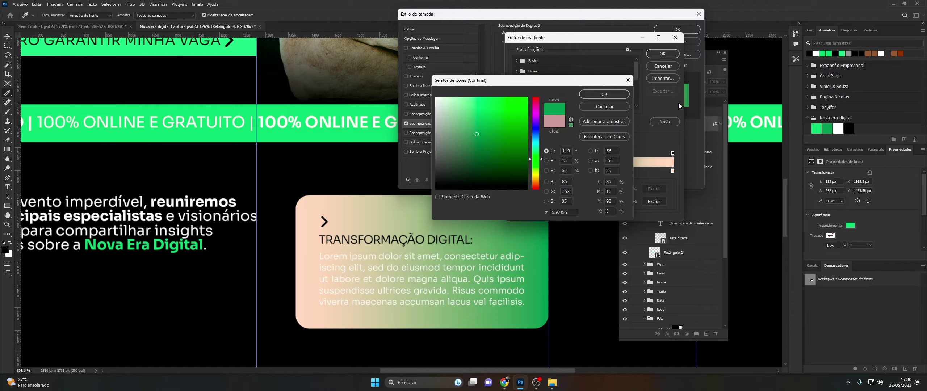
{"action": "left_click", "coordinate": [604, 94]}
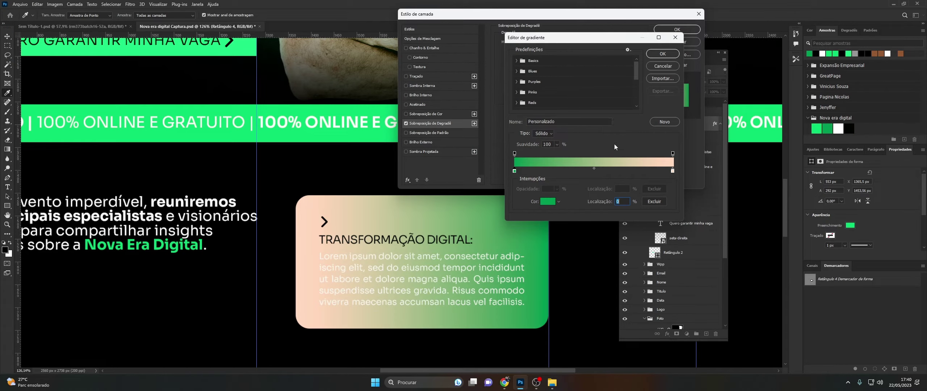
{"action": "double_click", "coordinate": [672, 171]}
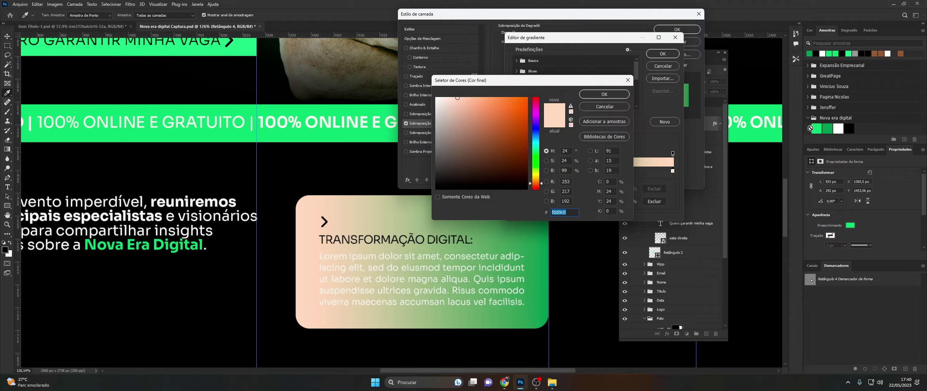
{"action": "left_click", "coordinate": [817, 128]}
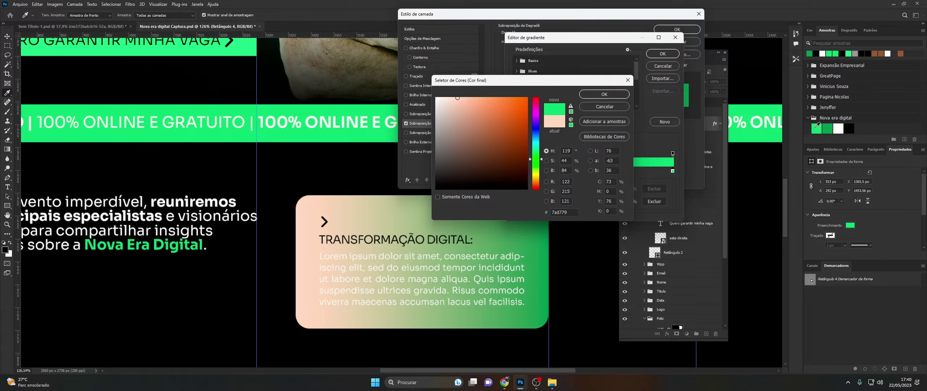
{"action": "left_click", "coordinate": [607, 95]}
- Set the gradient overlay angle to 90 and apply it
{"action": "left_click", "coordinate": [662, 54]}
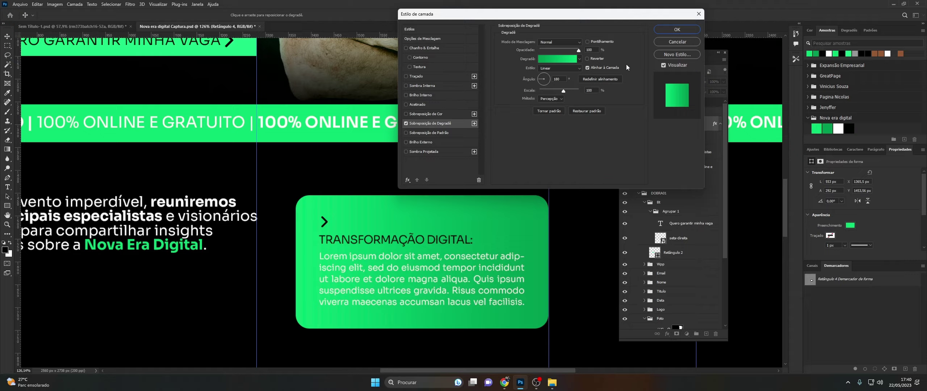
{"action": "left_click", "coordinate": [539, 80]}
{"action": "type", "text": "-90"}
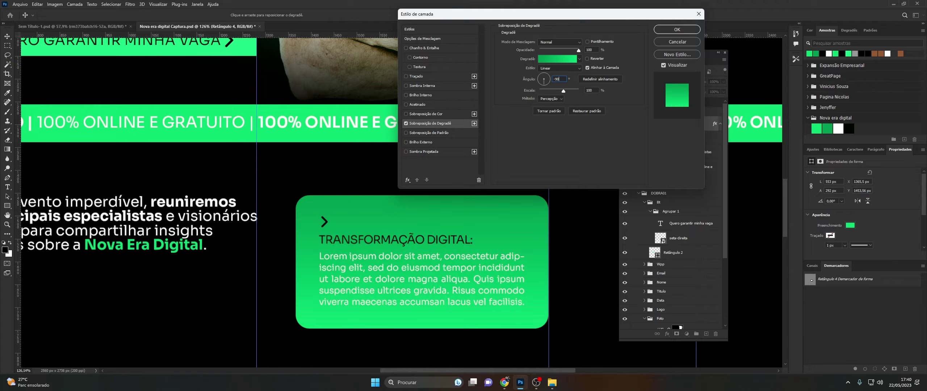
{"action": "key", "text": "BackSpace"}
{"action": "key", "text": "BackSpace"}
{"action": "key", "text": "BackSpace"}
{"action": "type", "text": "90"}
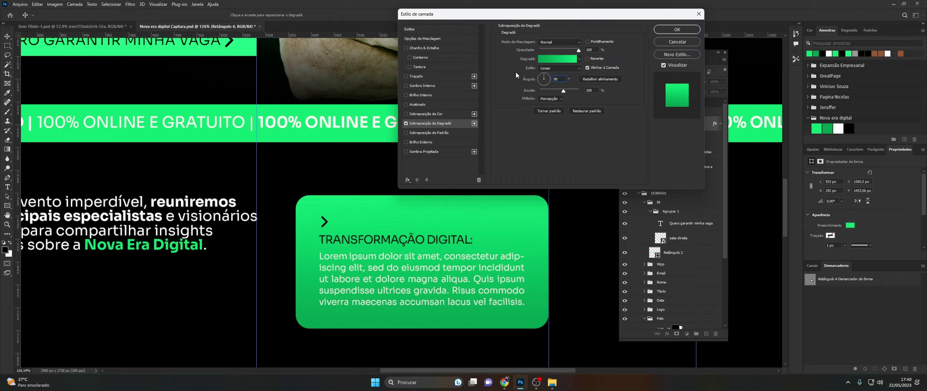
{"action": "left_click", "coordinate": [664, 29]}
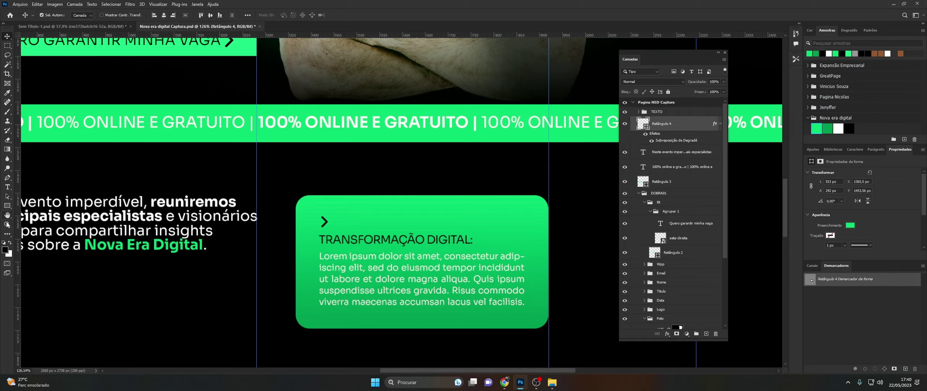
- Group the TEXTO group and Retângulo 4 card into a group named Infor
{"action": "key", "text": "z"}
{"action": "scroll", "coordinate": [406, 181], "scroll_direction": "down", "scroll_amount": 3}
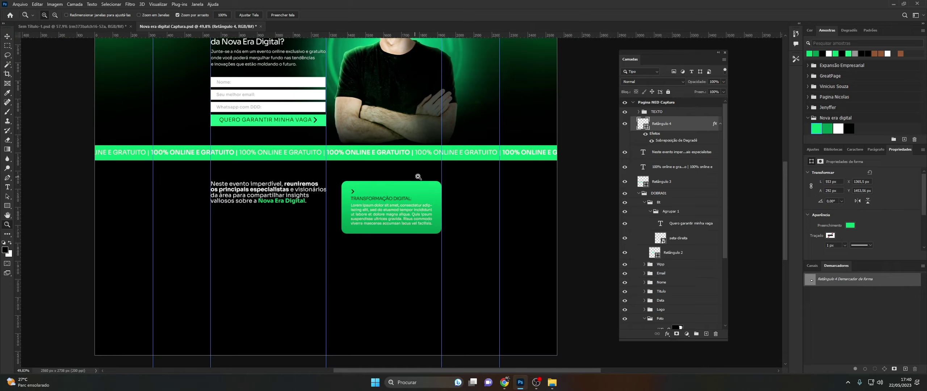
{"action": "scroll", "coordinate": [407, 181], "scroll_direction": "down", "scroll_amount": 1}
{"action": "left_click", "coordinate": [660, 113]}
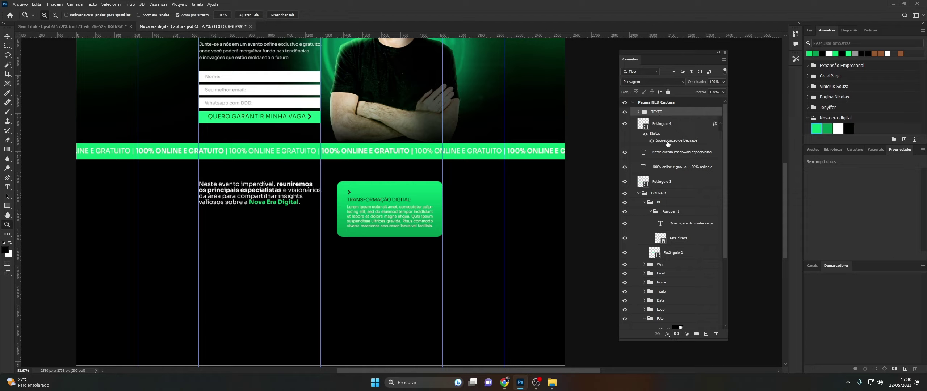
{"action": "left_click", "coordinate": [683, 126]}
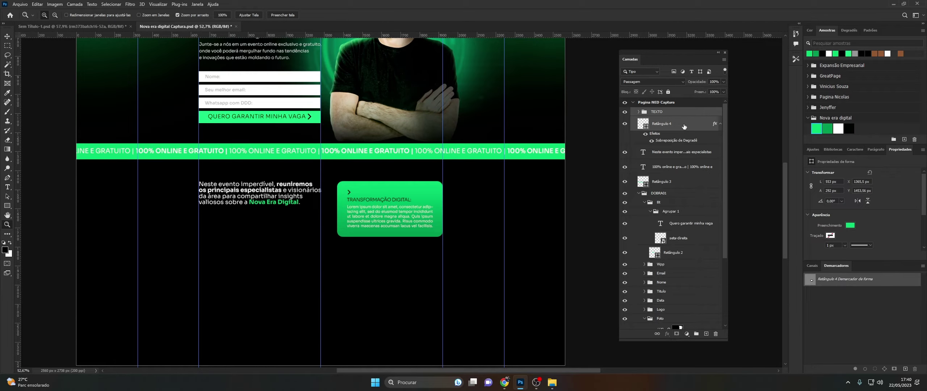
{"action": "key", "text": "ctrl+g"}
{"action": "double_click", "coordinate": [660, 112]}
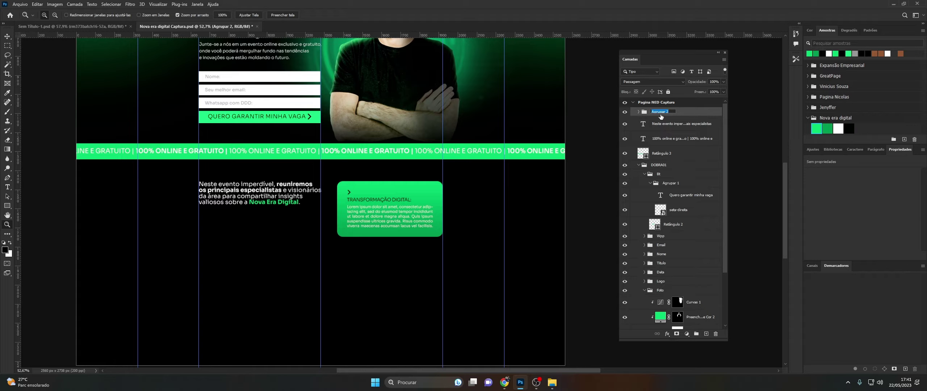
{"action": "type", "text": "Infor"}
{"action": "key", "text": "Return"}
- Duplicate the Infor card twice, stacking each copy below the previous one
{"action": "key", "text": "ctrl+j"}
{"action": "key", "text": "ctrl+t"}
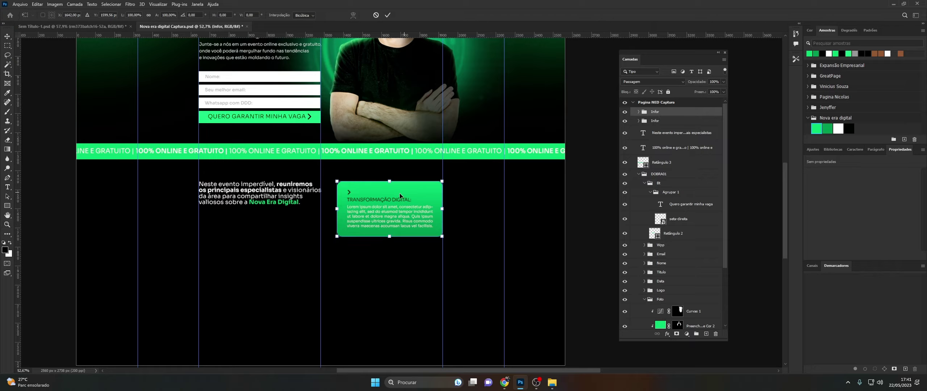
{"action": "left_click_drag", "start_coordinate": [392, 201], "coordinate": [392, 262]}
{"action": "scroll", "coordinate": [392, 262], "scroll_direction": "down", "scroll_amount": 3}
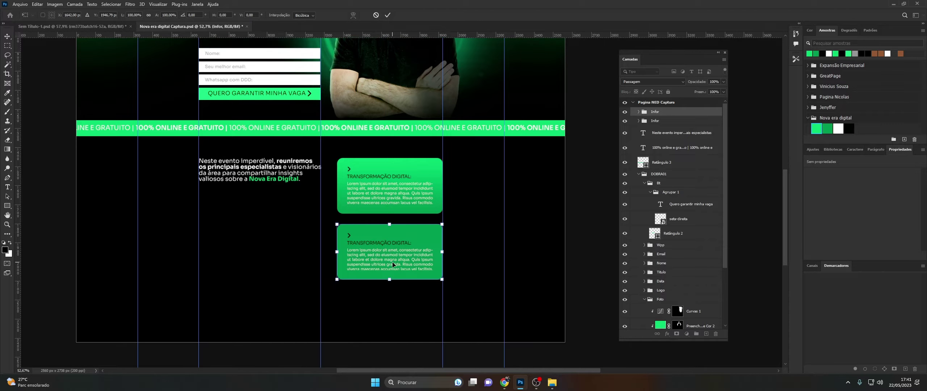
{"action": "key", "text": "Return"}
{"action": "key", "text": "ctrl+j"}
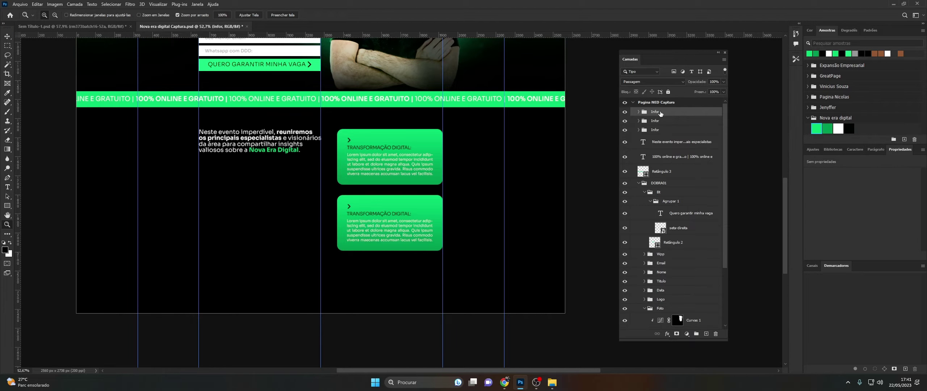
{"action": "key", "text": "ctrl+t"}
{"action": "left_click_drag", "start_coordinate": [385, 235], "coordinate": [385, 299]}
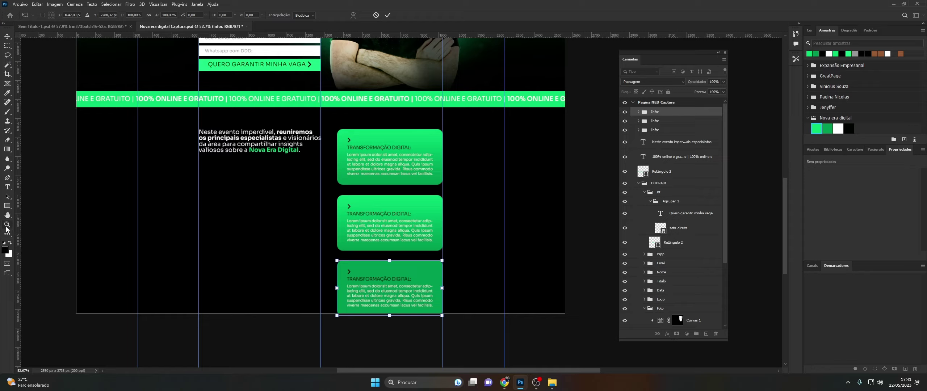
{"action": "left_click", "coordinate": [7, 74]}
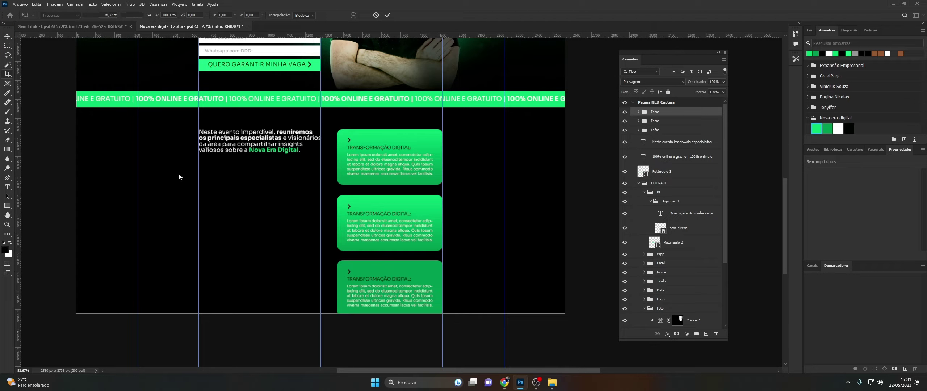
- Extend the Pagina NED Captura artboard downward to 2580 px tall
{"action": "left_click", "coordinate": [658, 103]}
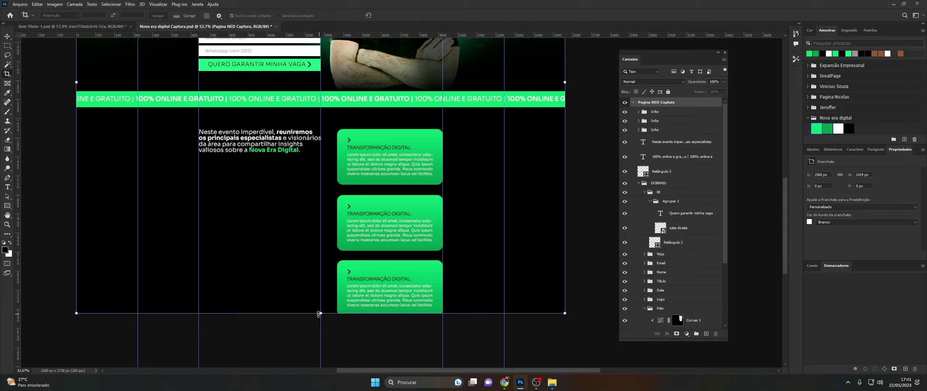
{"action": "left_click_drag", "start_coordinate": [320, 312], "coordinate": [318, 343]}
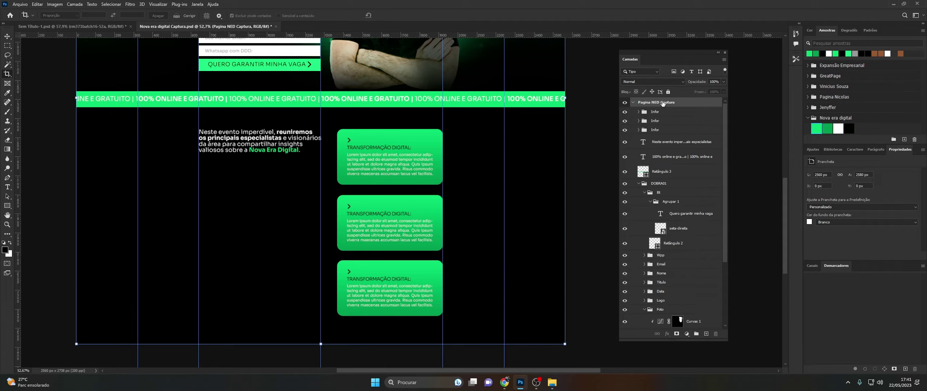
{"action": "scroll", "coordinate": [442, 182], "scroll_direction": "up", "scroll_amount": 2}
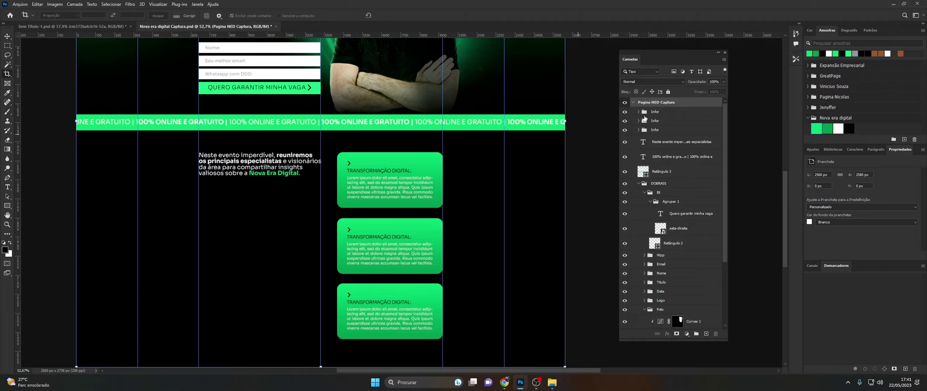
- Select the three Infor groups and distribute their vertical spacing evenly
{"action": "left_click", "coordinate": [661, 131]}
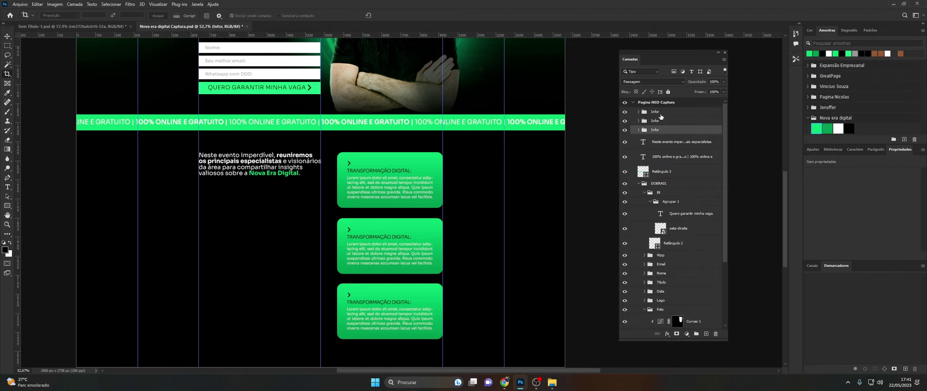
{"action": "left_click", "coordinate": [661, 113], "text": "shift"}
{"action": "left_click", "coordinate": [8, 36]}
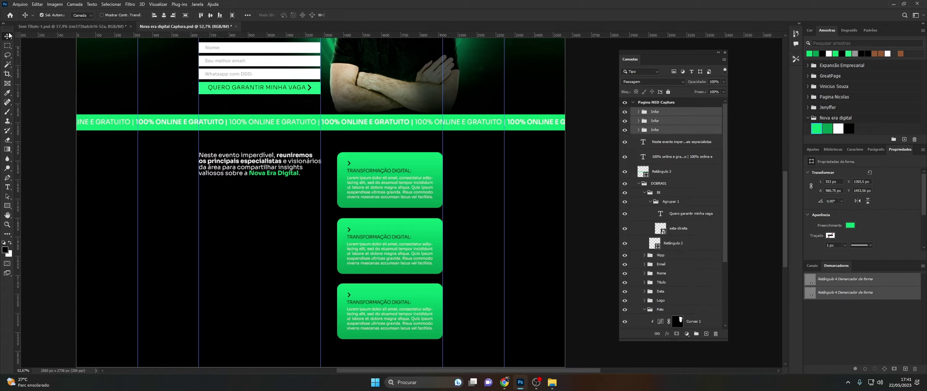
{"action": "left_click", "coordinate": [248, 16]}
{"action": "left_click", "coordinate": [211, 81]}
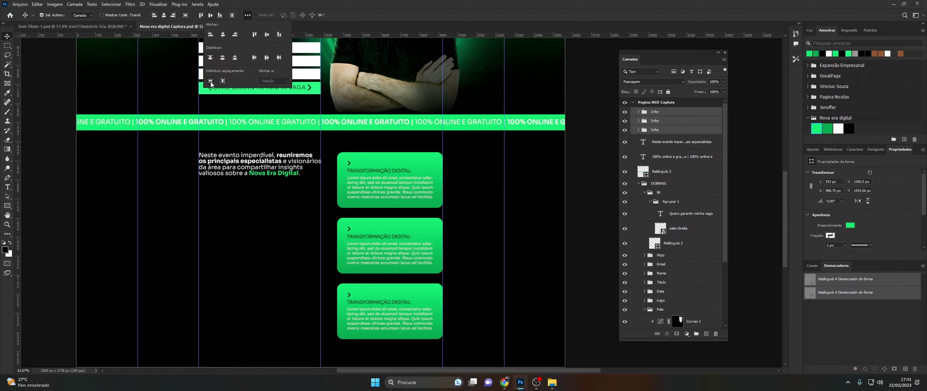
- Nudge the middle and bottom cards upward, then redistribute all three evenly
{"action": "left_click", "coordinate": [661, 123]}
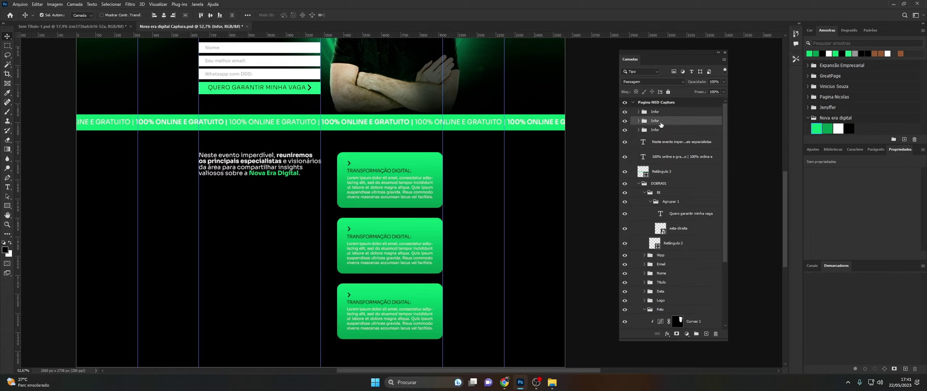
{"action": "key", "text": "ctrl+t"}
{"action": "key", "text": "shift+Up"}
{"action": "key", "text": "shift+Up"}
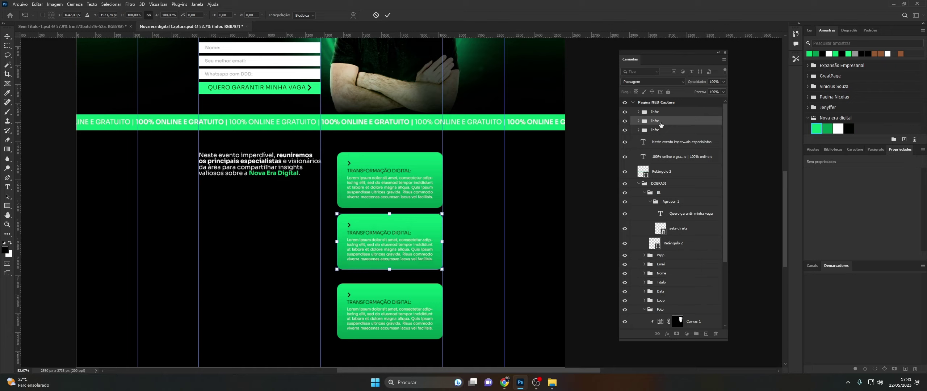
{"action": "key", "text": "shift+Up"}
{"action": "left_click", "coordinate": [660, 113]}
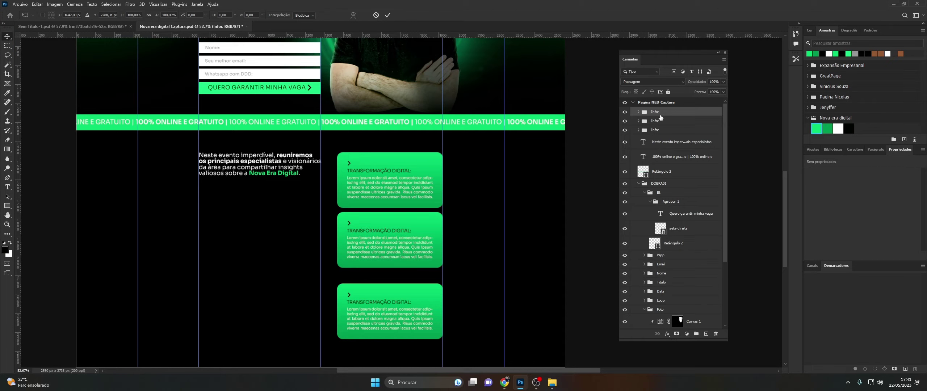
{"action": "key", "text": "shift+Up"}
{"action": "key", "text": "shift+Up"}
{"action": "key", "text": "shift+Up"}
{"action": "key", "text": "shift+Up"}
{"action": "key", "text": "shift+Up"}
{"action": "key", "text": "shift+Up"}
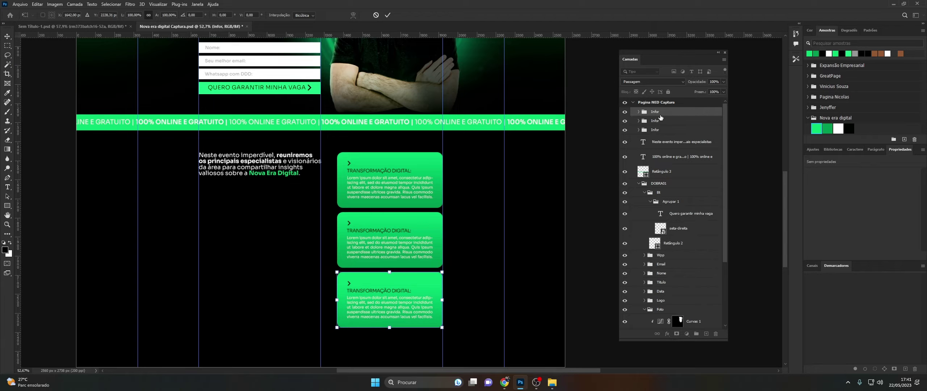
{"action": "left_click", "coordinate": [661, 129], "text": "shift"}
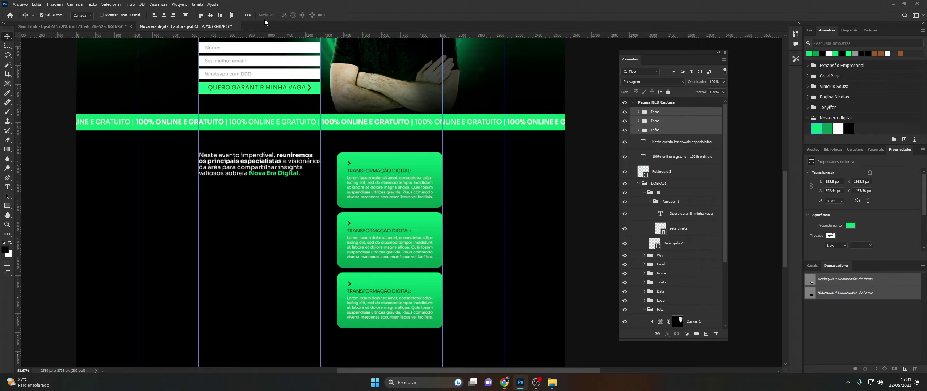
{"action": "left_click", "coordinate": [248, 15]}
{"action": "left_click", "coordinate": [210, 81]}
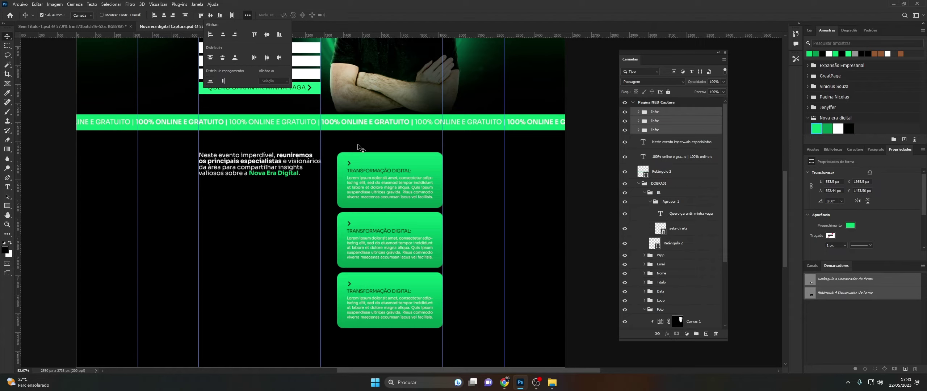
{"action": "left_click", "coordinate": [679, 113]}
- Change the second card's heading to 'Experiência do Cliente'
{"action": "left_click", "coordinate": [638, 121]}
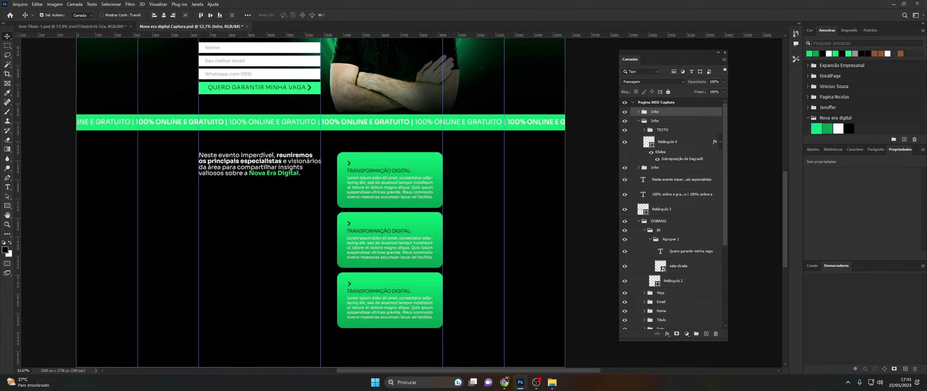
{"action": "left_click", "coordinate": [506, 378]}
{"action": "left_click", "coordinate": [644, 129]}
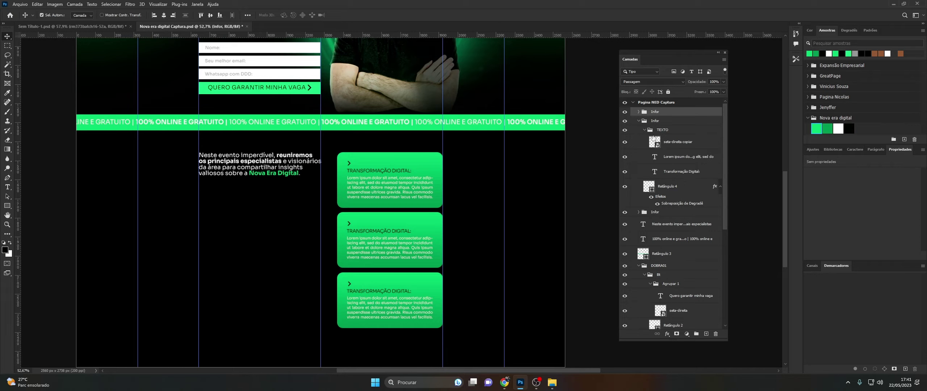
{"action": "double_click", "coordinate": [654, 172]}
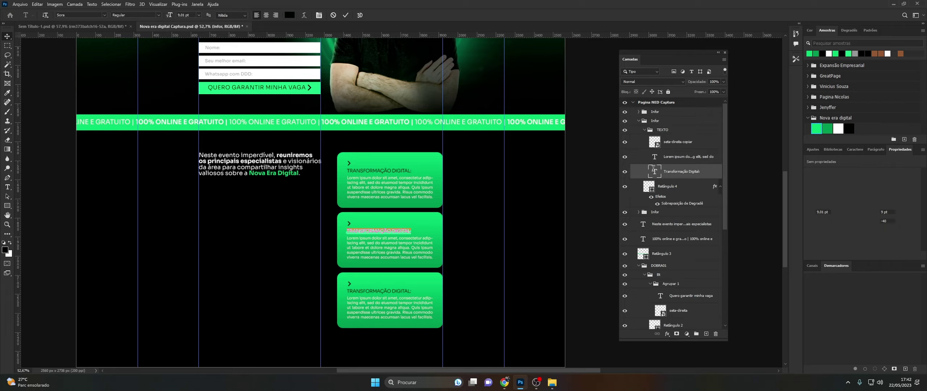
{"action": "type", "text": "Experiência do Cliente"}
{"action": "key", "text": "ctrl+Return"}
{"action": "key", "text": "v"}
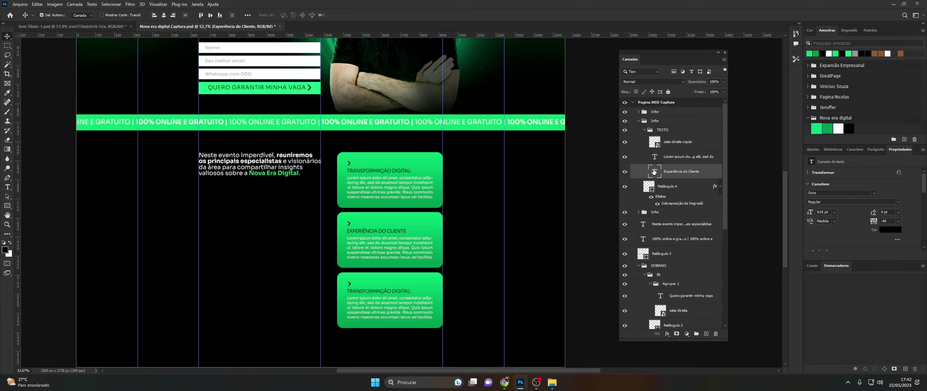
- Append a colon so the second heading reads 'EXPERIÊNCIA DO CLIENTE:'
{"action": "double_click", "coordinate": [654, 172]}
{"action": "left_click", "coordinate": [406, 230]}
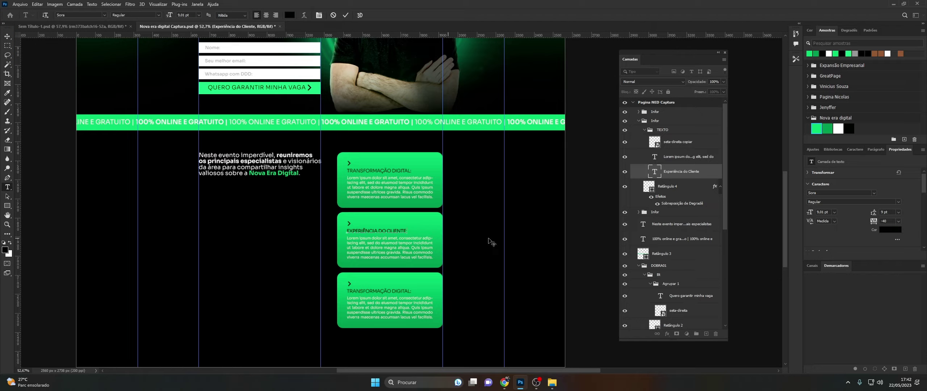
{"action": "type", "text": ":"}
{"action": "key", "text": "ctrl+Return"}
{"action": "key", "text": "v"}
{"action": "left_click", "coordinate": [644, 130]}
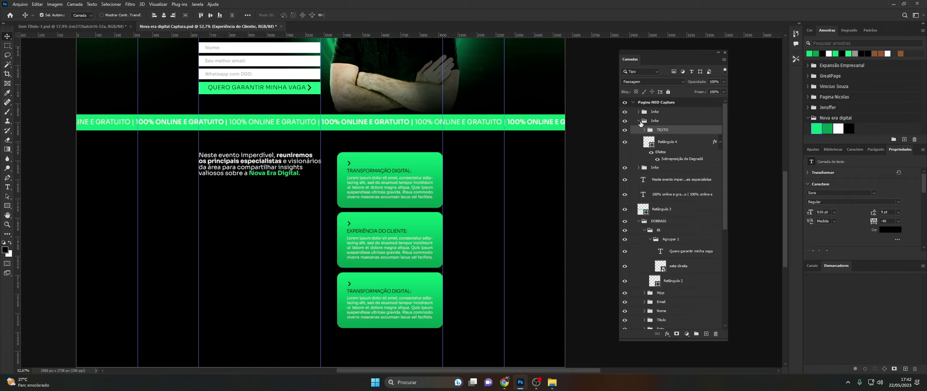
- Open the third card's heading for editing, check Chrome, then cancel the edit
{"action": "left_click", "coordinate": [638, 112]}
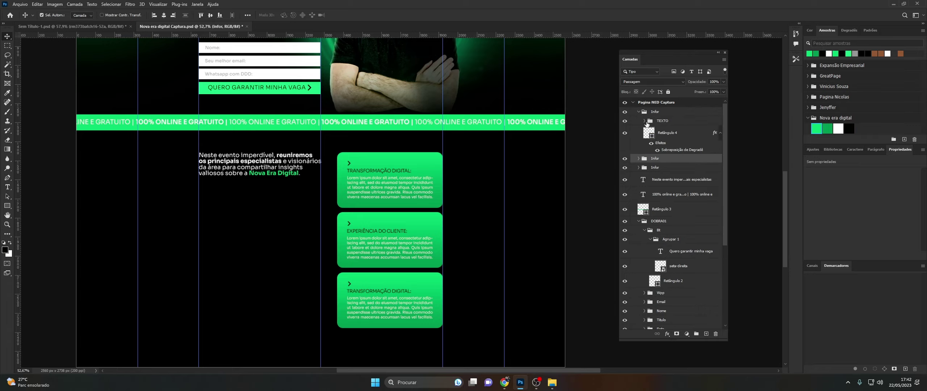
{"action": "left_click", "coordinate": [644, 120]}
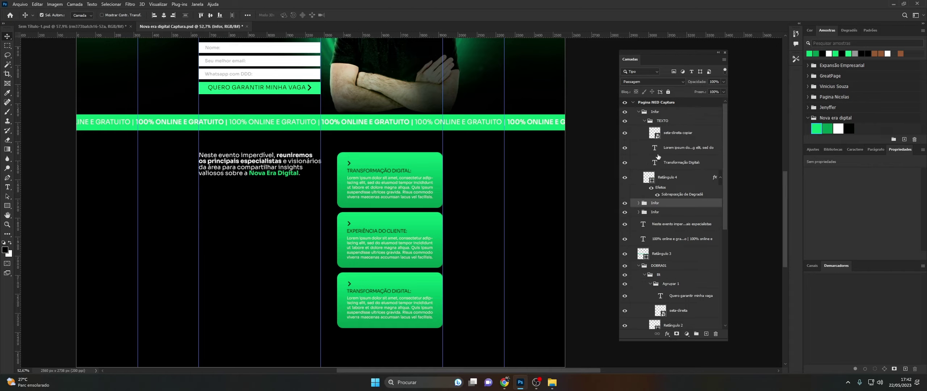
{"action": "double_click", "coordinate": [655, 162]}
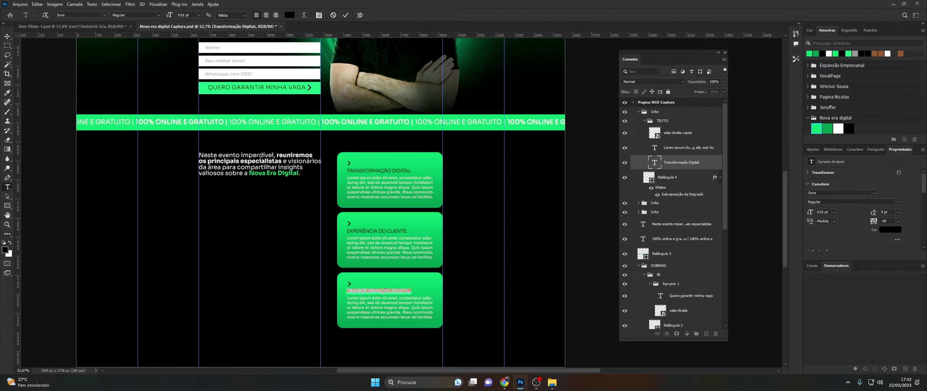
{"action": "left_click", "coordinate": [508, 380]}
{"action": "left_click", "coordinate": [673, 132]}
{"action": "key", "text": "Escape"}
{"action": "key", "text": "v"}
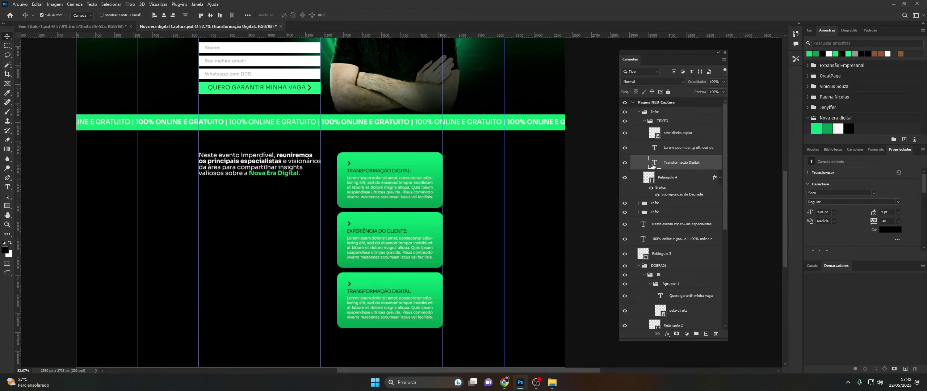
- Retitle the third card 'Inteligência Artificial:' and collapse the Infor group
{"action": "double_click", "coordinate": [654, 163]}
{"action": "type", "text": "Inteligência Artificial"}
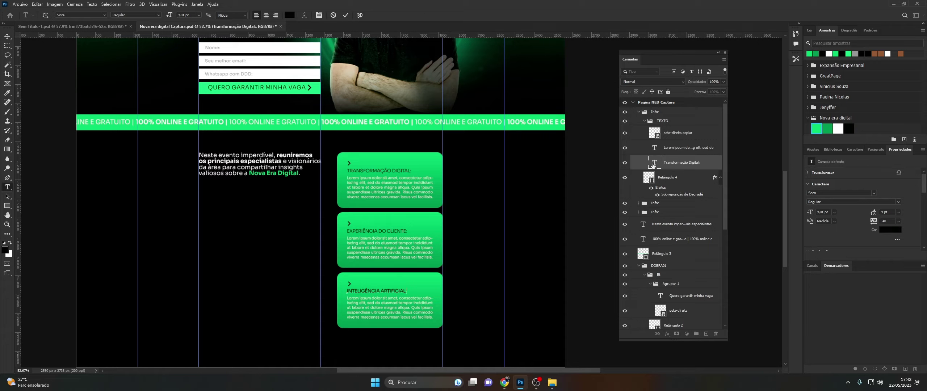
{"action": "left_click", "coordinate": [653, 165]}
{"action": "left_click", "coordinate": [406, 289]}
{"action": "key", "text": "ctrl+Return"}
{"action": "key", "text": "v"}
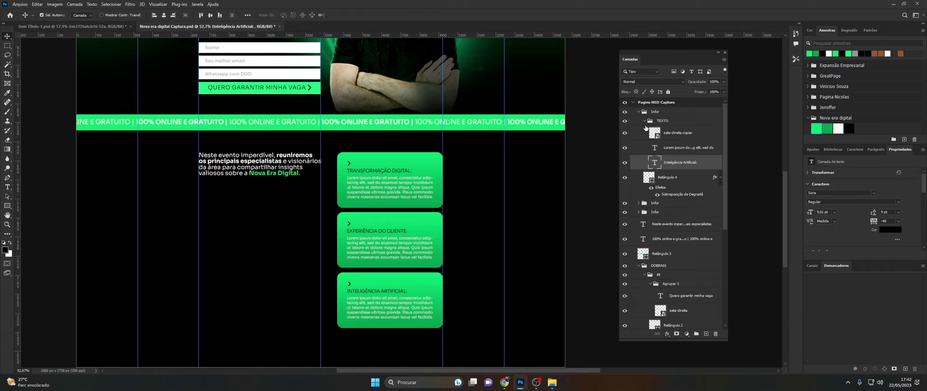
{"action": "left_click", "coordinate": [642, 119]}
{"action": "scroll", "coordinate": [413, 275], "scroll_direction": "up", "scroll_amount": 5}
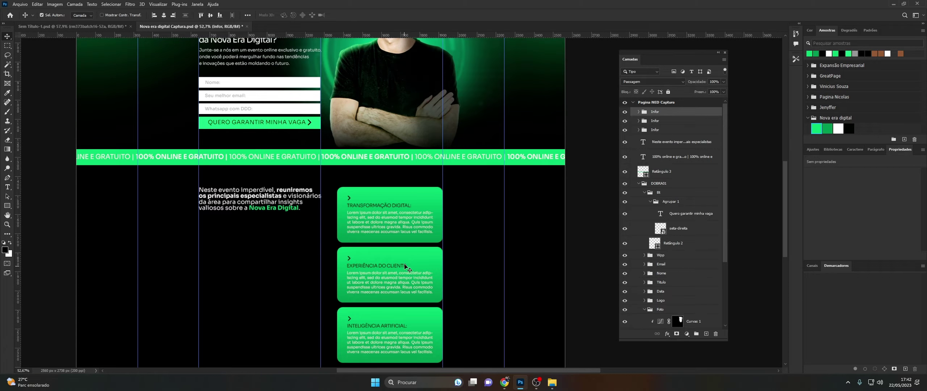
{"action": "scroll", "coordinate": [416, 256], "scroll_direction": "down", "scroll_amount": 3}
{"action": "key", "text": "z"}
{"action": "left_click_drag", "start_coordinate": [415, 255], "coordinate": [362, 250]}
{"action": "scroll", "coordinate": [348, 244], "scroll_direction": "down", "scroll_amount": 2}
{"action": "scroll", "coordinate": [349, 244], "scroll_direction": "up", "scroll_amount": 2}
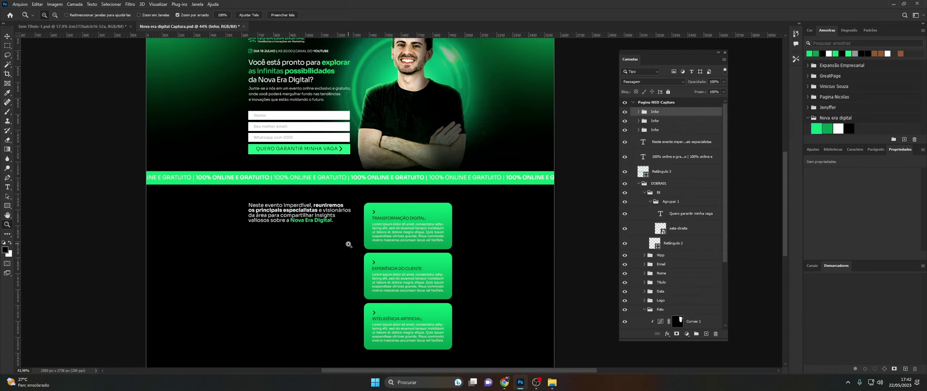
{"action": "scroll", "coordinate": [349, 244], "scroll_direction": "down", "scroll_amount": 1}
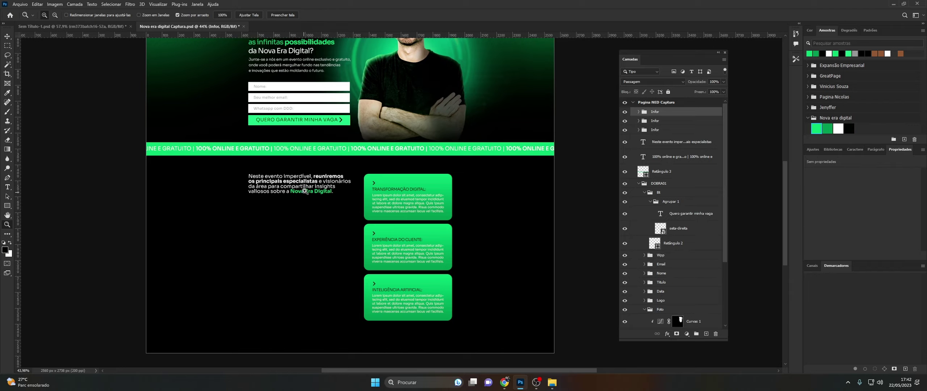
{"action": "scroll", "coordinate": [304, 208], "scroll_direction": "up", "scroll_amount": 1}
{"action": "scroll", "coordinate": [304, 219], "scroll_direction": "down", "scroll_amount": 1}
{"action": "scroll", "coordinate": [297, 213], "scroll_direction": "up", "scroll_amount": 1}
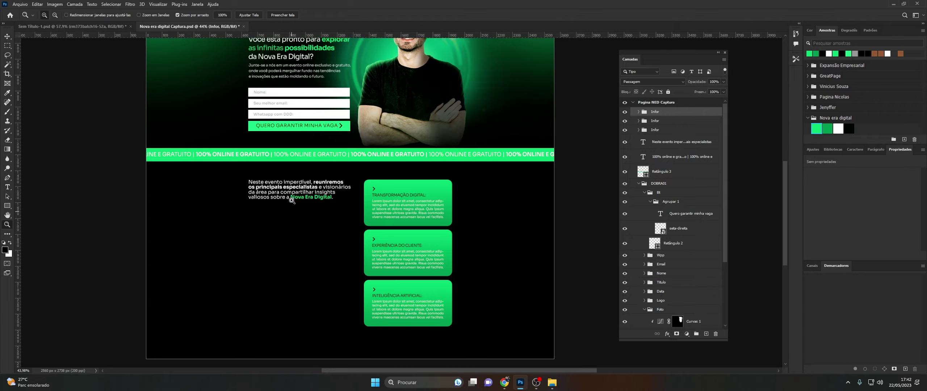
{"action": "scroll", "coordinate": [293, 202], "scroll_direction": "up", "scroll_amount": 1}
{"action": "scroll", "coordinate": [301, 210], "scroll_direction": "down", "scroll_amount": 1}
{"action": "scroll", "coordinate": [304, 214], "scroll_direction": "down", "scroll_amount": 1}
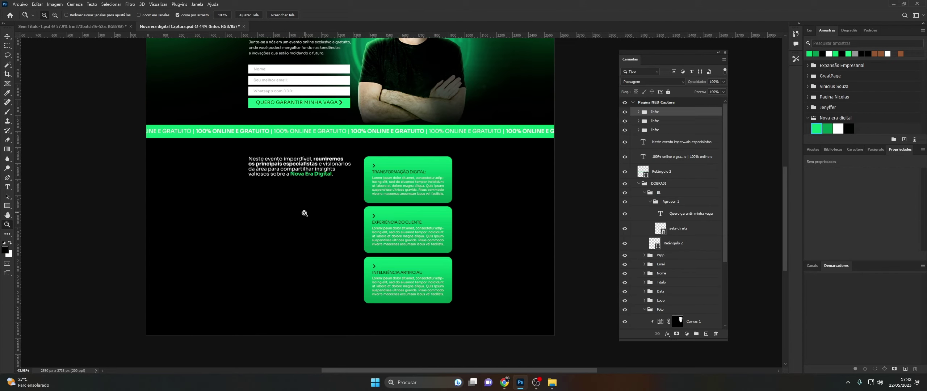
{"action": "key", "text": "alt+Tab"}
{"action": "key", "text": "alt+Tab"}
{"action": "left_click_drag", "start_coordinate": [384, 217], "coordinate": [372, 218]}
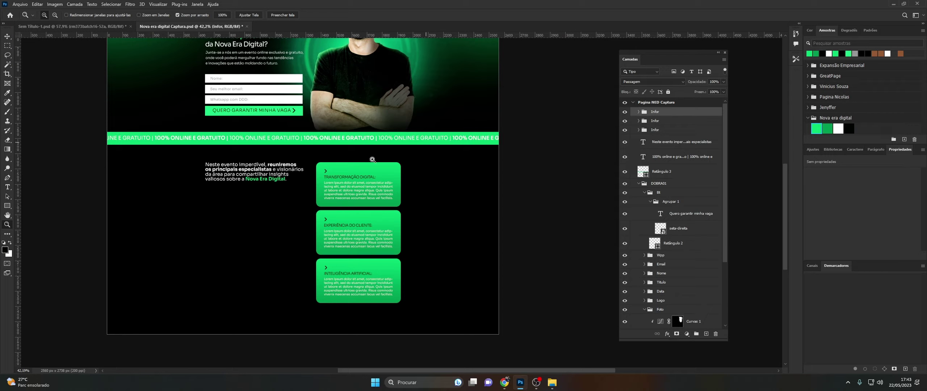
{"action": "left_click_drag", "start_coordinate": [439, 173], "coordinate": [384, 174]}
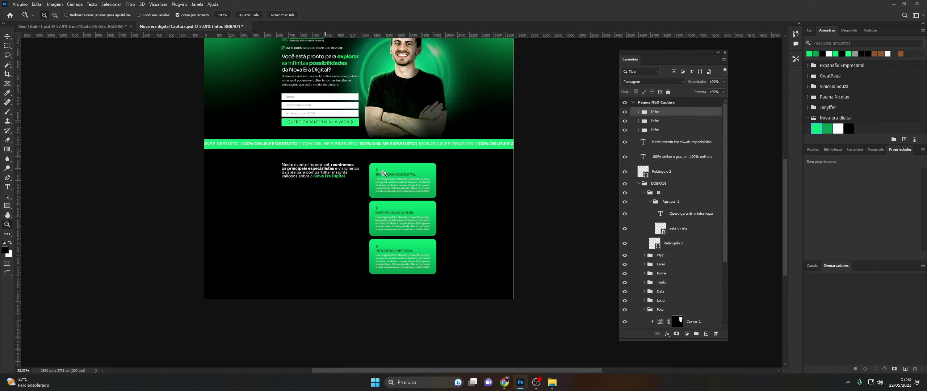
{"action": "scroll", "coordinate": [352, 129], "scroll_direction": "up", "scroll_amount": 2}
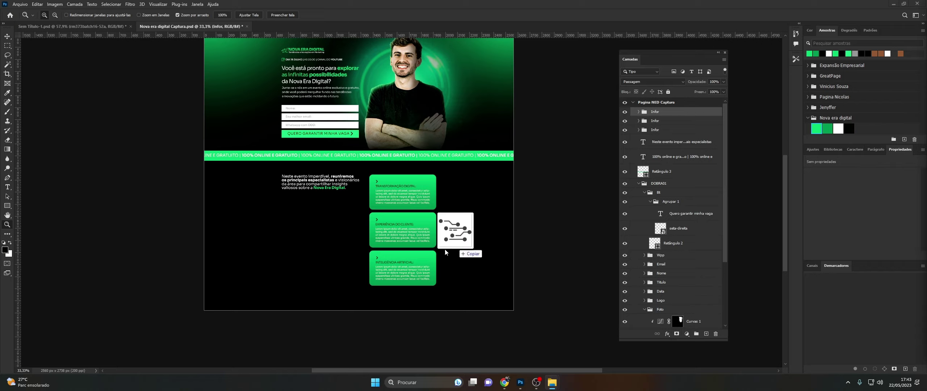
- Place the o-circuito image left of the cards, layered beneath Retângulo 3
{"action": "left_click_drag", "start_coordinate": [460, 234], "coordinate": [302, 250]}
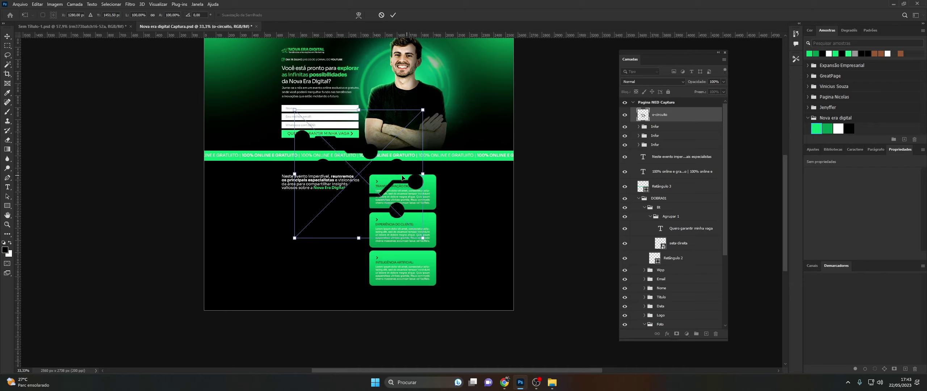
{"action": "left_click_drag", "start_coordinate": [402, 177], "coordinate": [289, 246]}
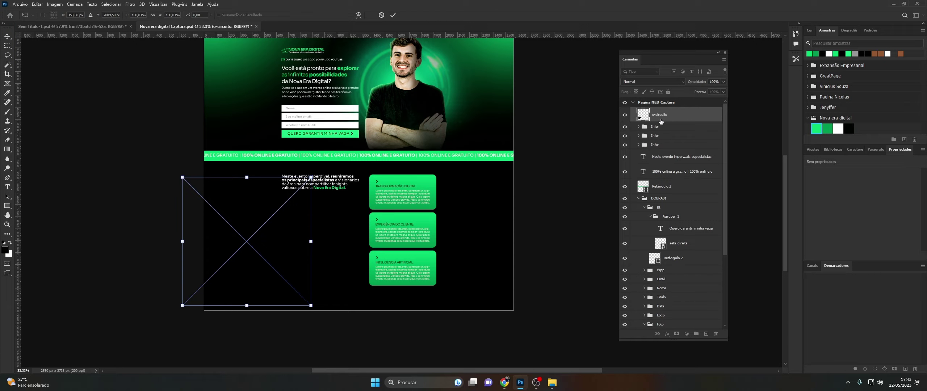
{"action": "left_click_drag", "start_coordinate": [656, 122], "coordinate": [667, 189]}
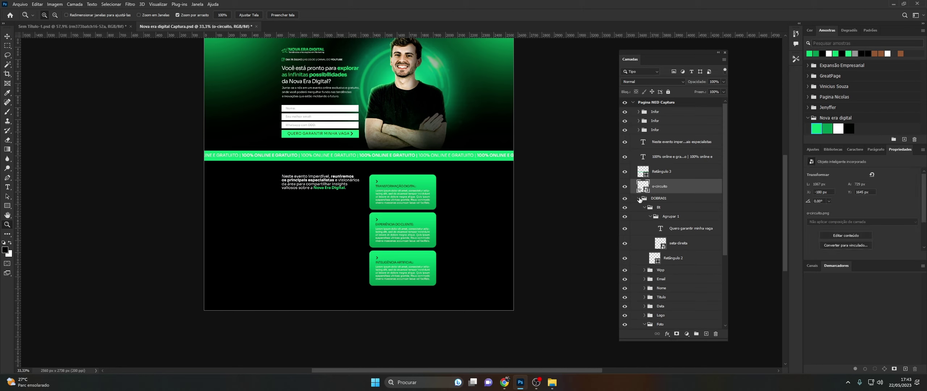
{"action": "left_click", "coordinate": [639, 198]}
- Give the circuit graphic a green Gradient Overlay and nudge it slightly right
{"action": "right_click", "coordinate": [671, 186]}
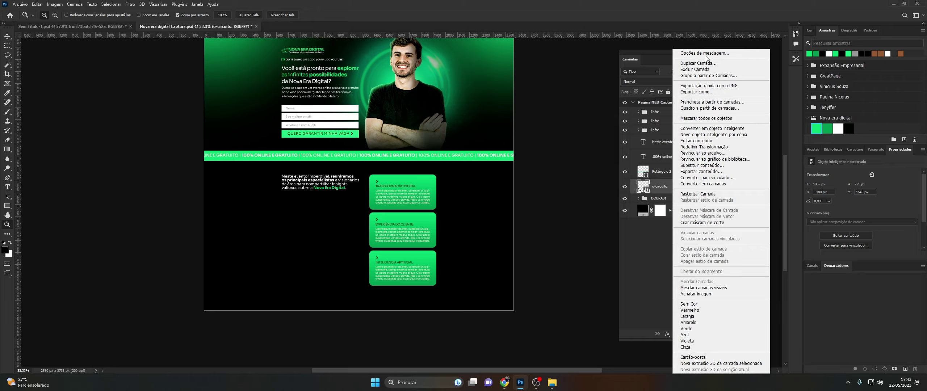
{"action": "key", "text": "Escape"}
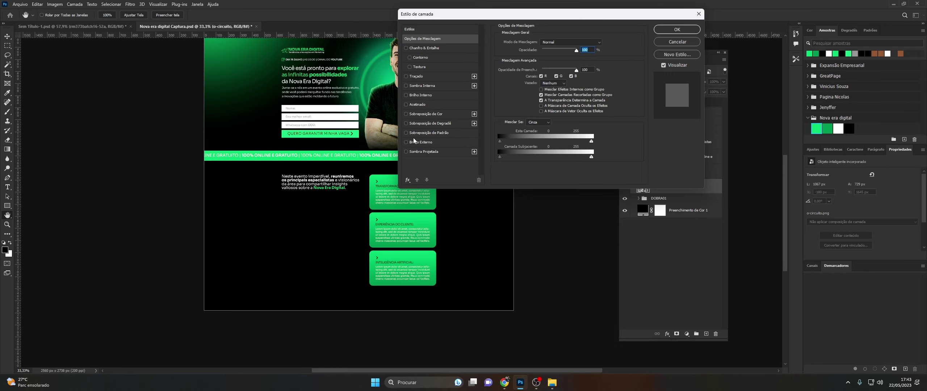
{"action": "left_click", "coordinate": [406, 123]}
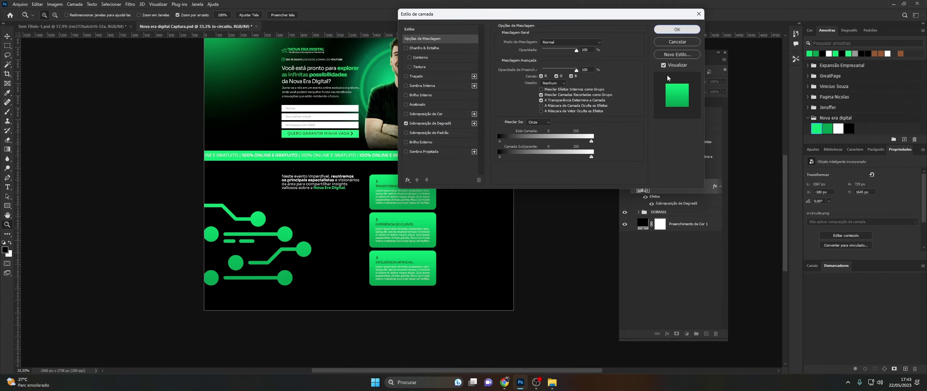
{"action": "left_click", "coordinate": [657, 32]}
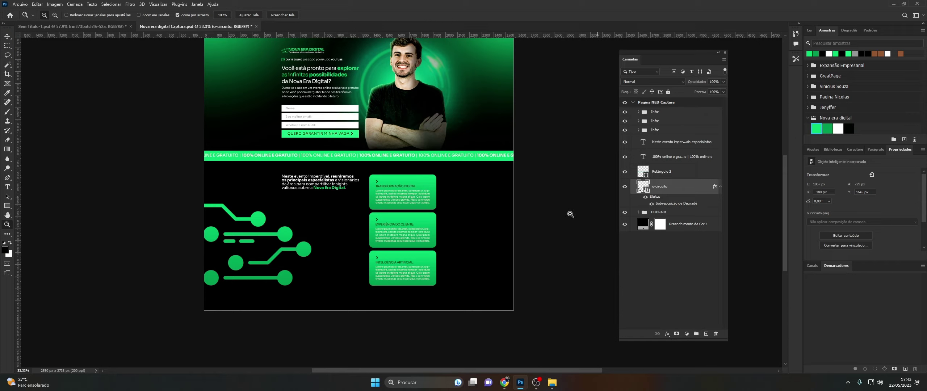
{"action": "key", "text": "ctrl+t"}
{"action": "left_click_drag", "start_coordinate": [273, 252], "coordinate": [278, 253]}
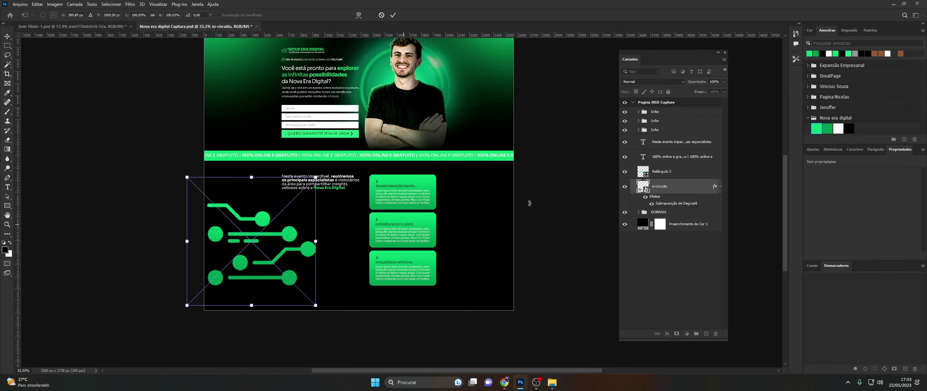
{"action": "key", "text": "Return"}
- Duplicate the circuit graphic and move the copy to the page's right edge
{"action": "key", "text": "z"}
{"action": "key", "text": "ctrl+semicolon"}
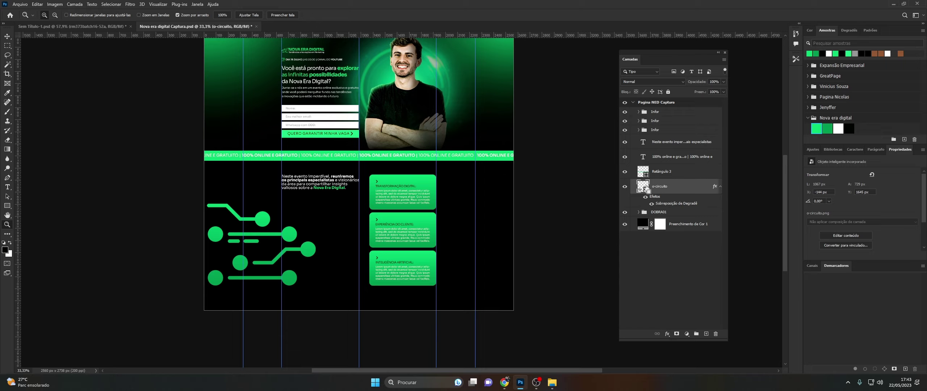
{"action": "key", "text": "ctrl+j"}
{"action": "key", "text": "ctrl+t"}
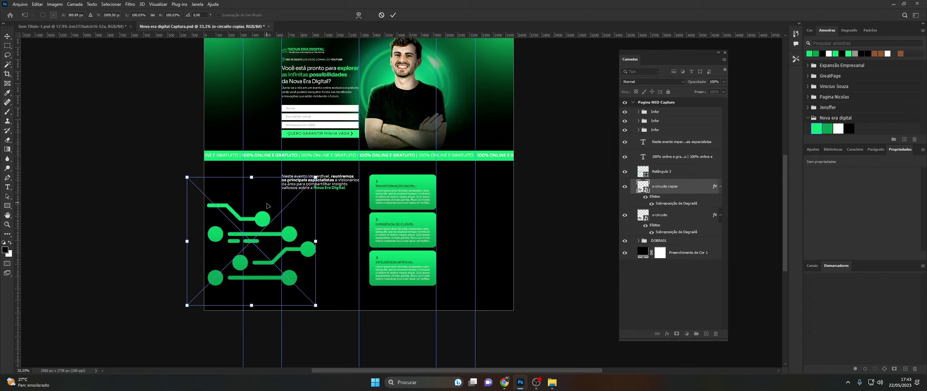
{"action": "left_click_drag", "start_coordinate": [267, 205], "coordinate": [525, 186]}
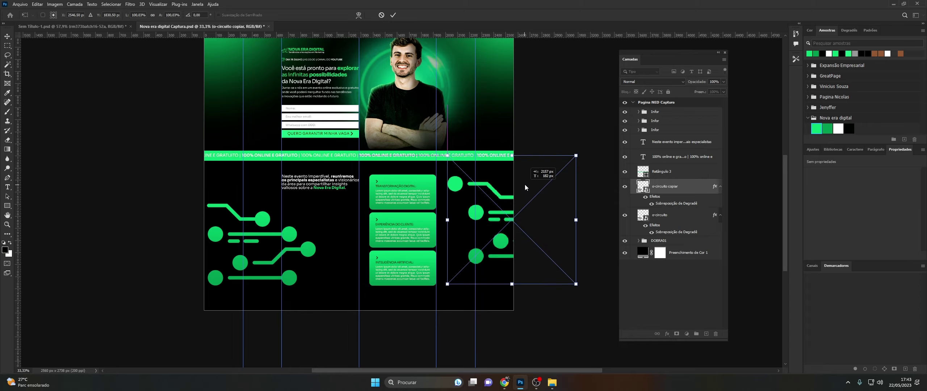
{"action": "key", "text": "Return"}
{"action": "key", "text": "z"}
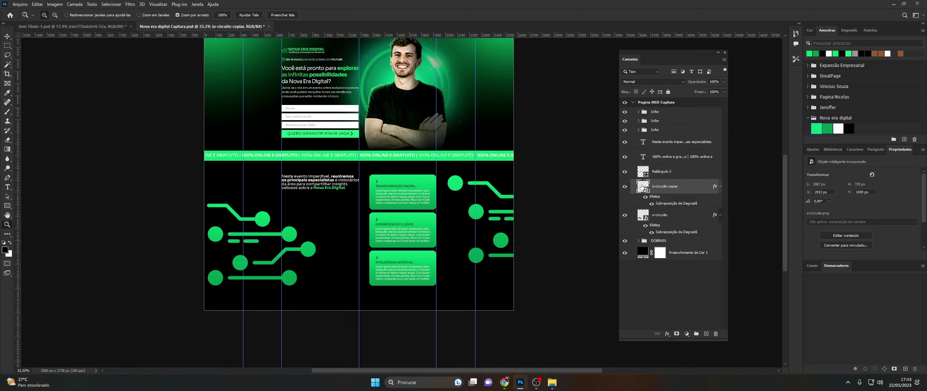
{"action": "left_click", "coordinate": [647, 217]}
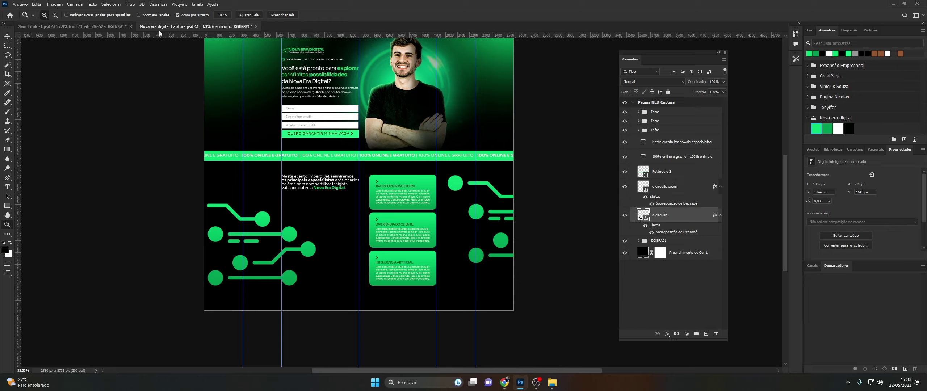
- Apply an 8.8 px Gaussian Blur to o-circuito and to o-circuito copiar
{"action": "left_click", "coordinate": [131, 5]}
{"action": "mouse_move", "coordinate": [140, 96]}
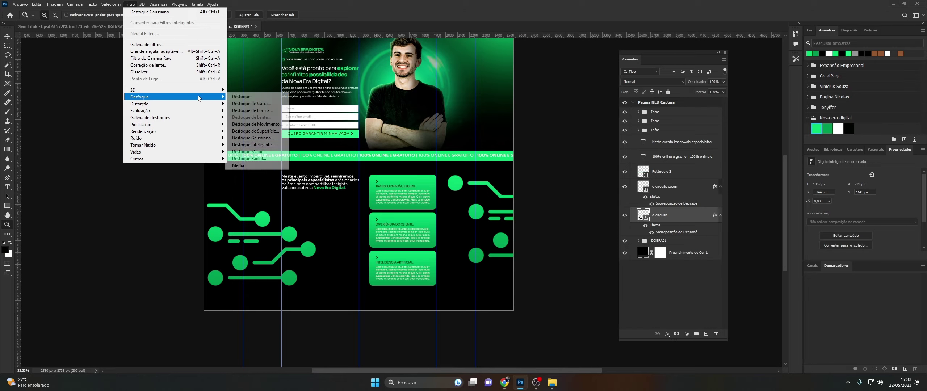
{"action": "left_click", "coordinate": [266, 138]}
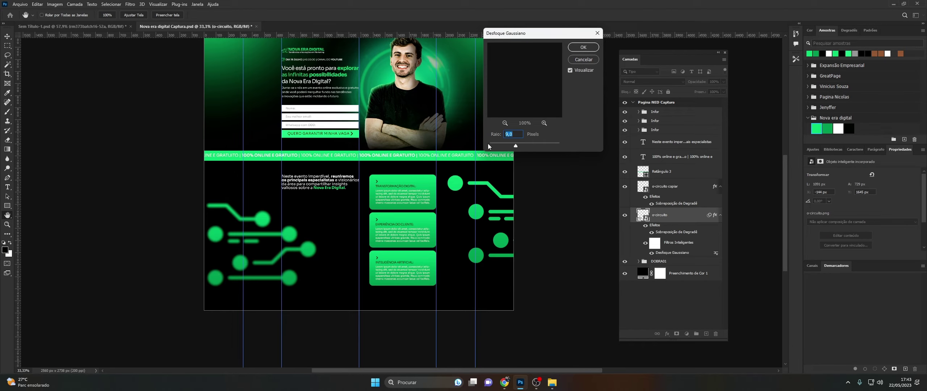
{"action": "left_click_drag", "start_coordinate": [527, 146], "coordinate": [516, 146]}
{"action": "left_click", "coordinate": [576, 59]}
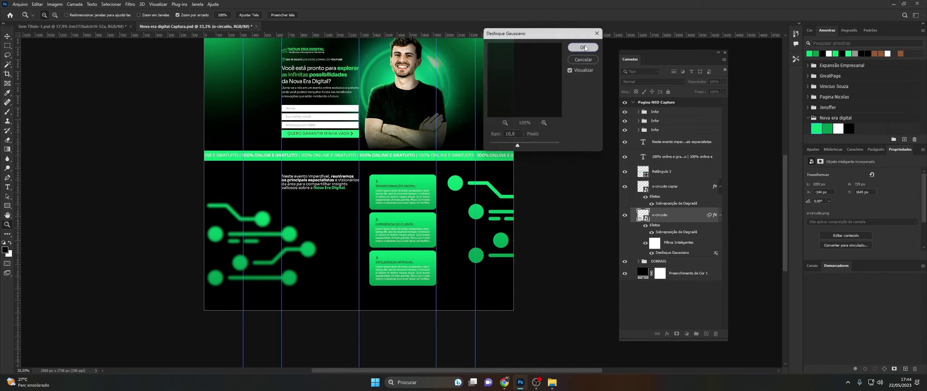
{"action": "left_click", "coordinate": [662, 183]}
{"action": "left_click", "coordinate": [130, 4]}
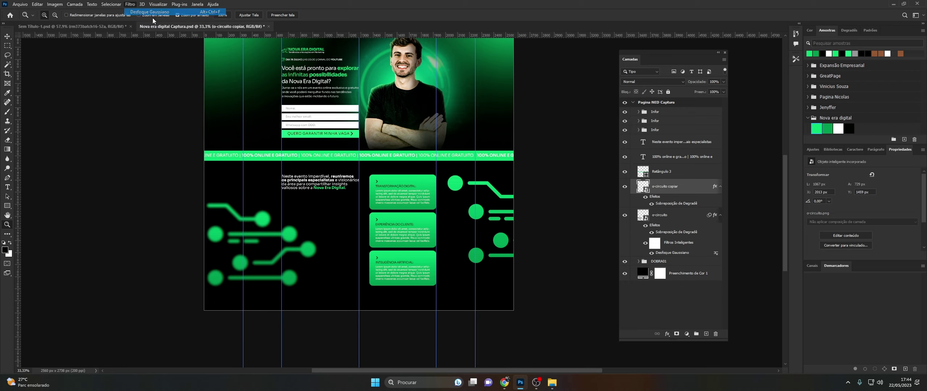
{"action": "left_click", "coordinate": [589, 51]}
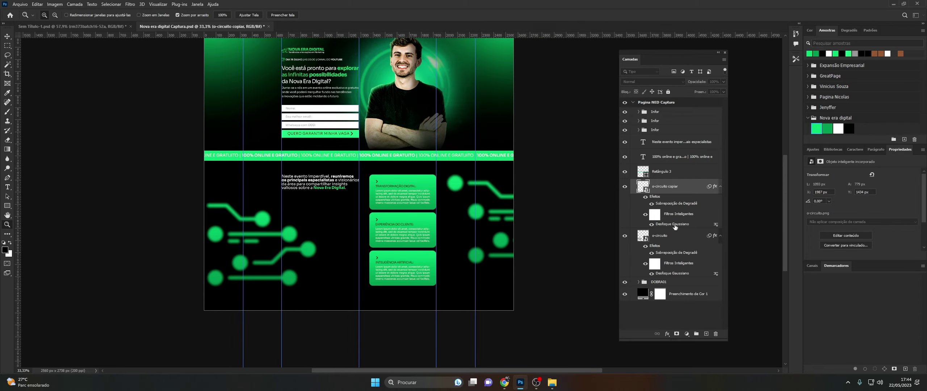
- Set the opacity of both circuit layers to 40%
{"action": "left_click_drag", "start_coordinate": [700, 82], "coordinate": [692, 82]}
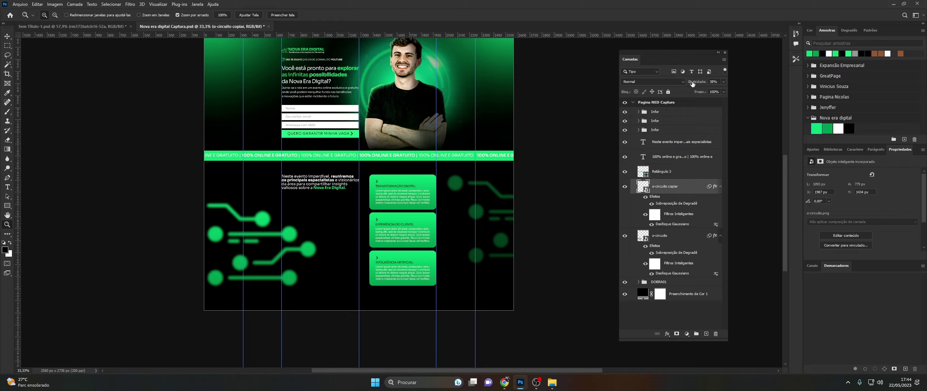
{"action": "left_click", "coordinate": [718, 82]}
{"action": "type", "text": "40"}
{"action": "left_click", "coordinate": [646, 229]}
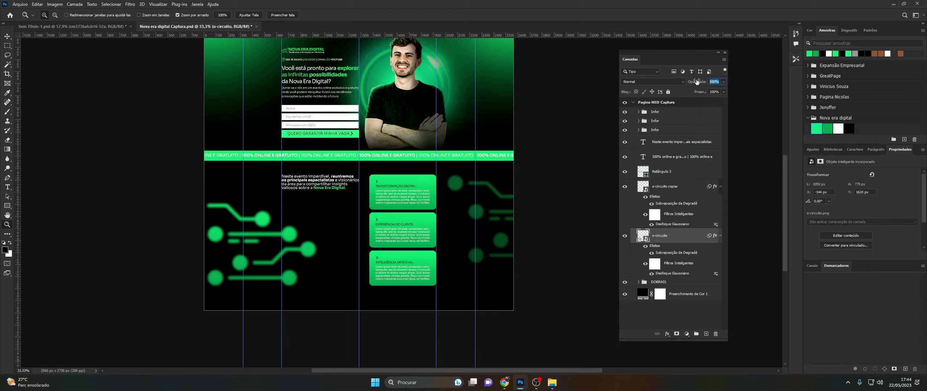
{"action": "type", "text": "40"}
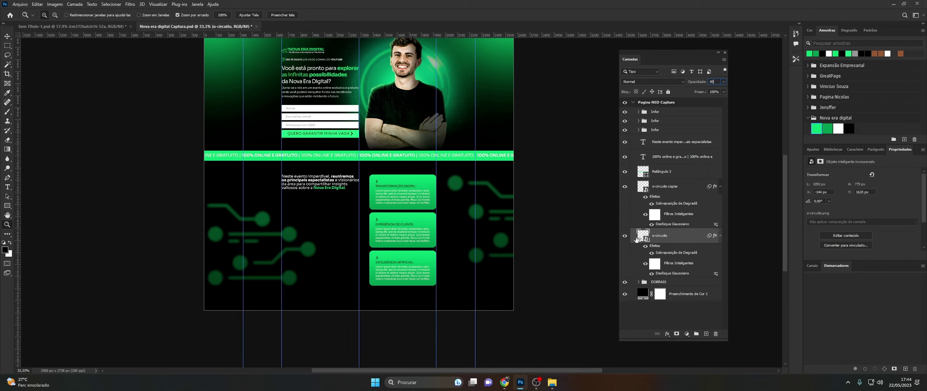
{"action": "key", "text": "Return"}
{"action": "scroll", "coordinate": [328, 176], "scroll_direction": "up", "scroll_amount": 4}
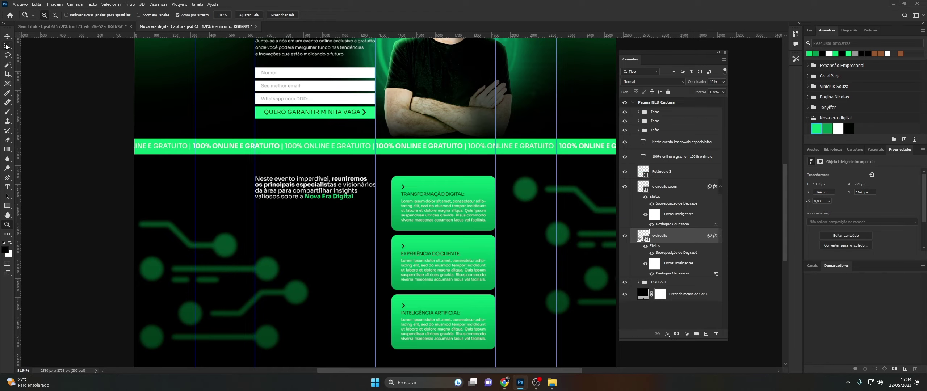
- Raise the Neste evento paragraph to 15 pt with looser leading, then scale it to about 92%
{"action": "left_click", "coordinate": [7, 36]}
{"action": "double_click", "coordinate": [315, 198]}
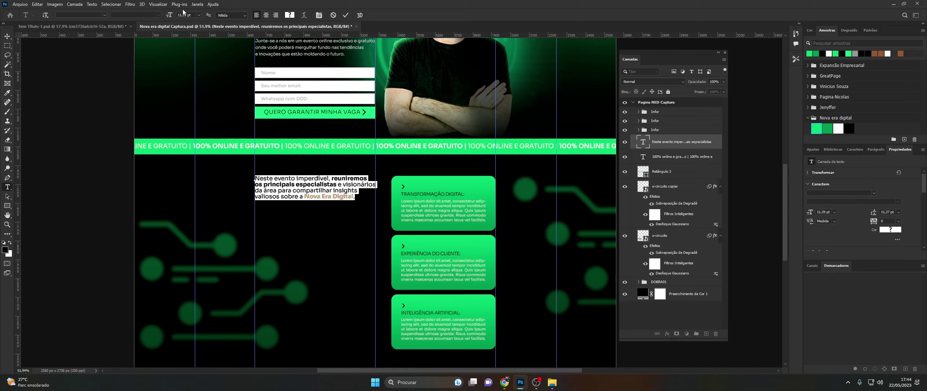
{"action": "left_click_drag", "start_coordinate": [168, 15], "coordinate": [170, 16]}
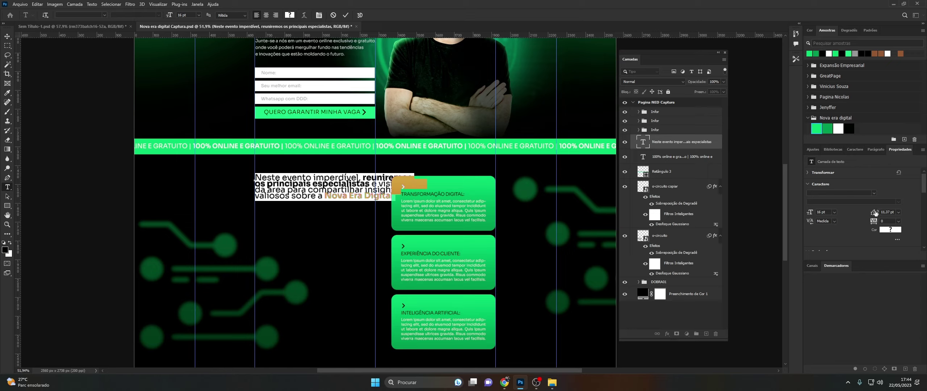
{"action": "left_click_drag", "start_coordinate": [874, 212], "coordinate": [880, 212]}
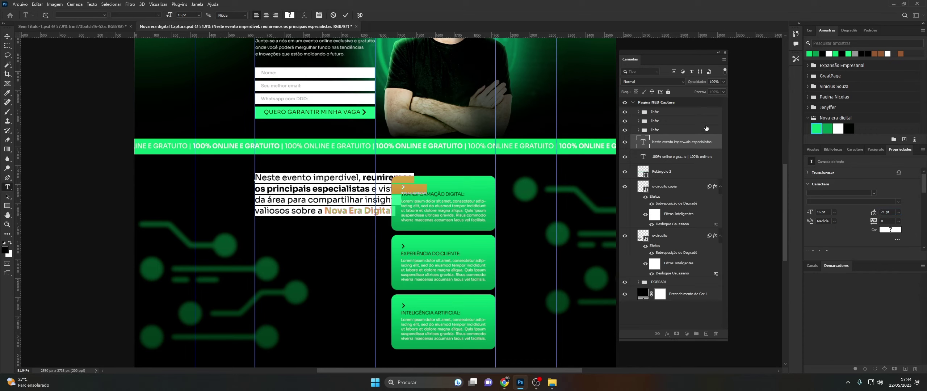
{"action": "key", "text": "ctrl+Return"}
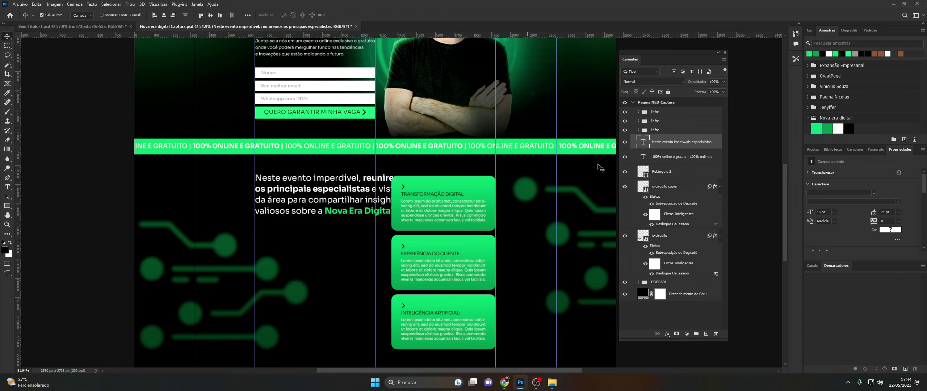
{"action": "scroll", "coordinate": [414, 242], "scroll_direction": "up", "scroll_amount": 4}
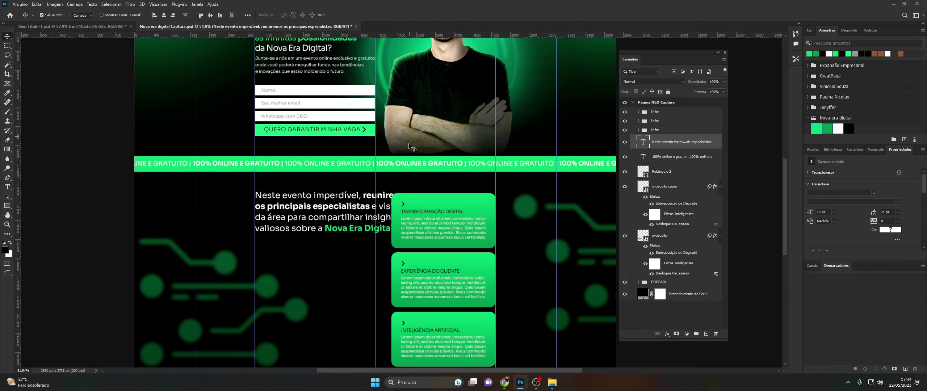
{"action": "key", "text": "ctrl+t"}
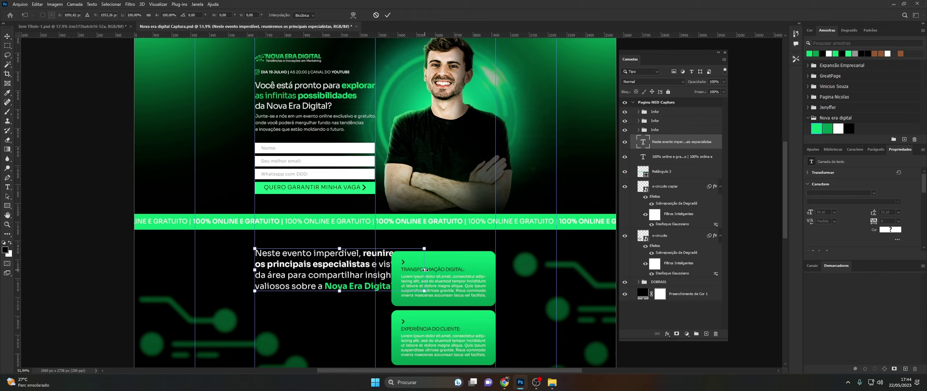
{"action": "left_click_drag", "start_coordinate": [424, 270], "coordinate": [404, 269]}
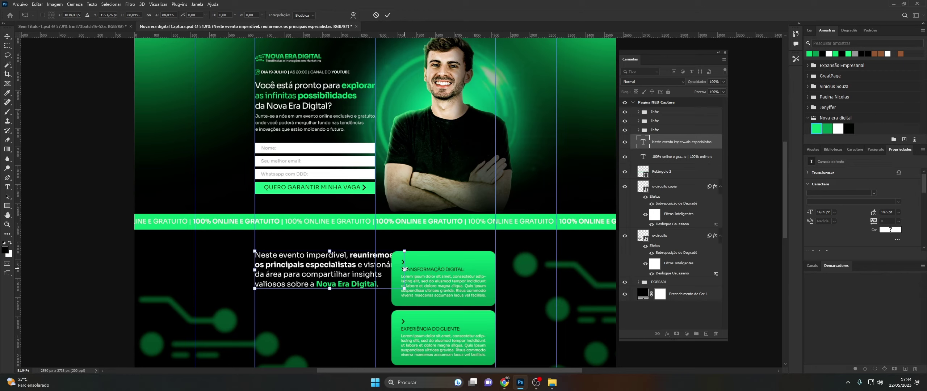
- Rebreak the paragraph's lines around reuniremos, principais and insights, ending with Nova Era Digital
{"action": "double_click", "coordinate": [640, 143]}
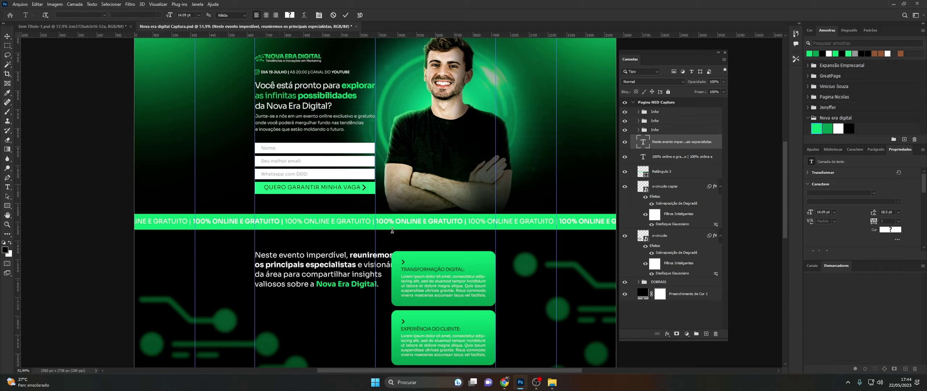
{"action": "left_click", "coordinate": [350, 255]}
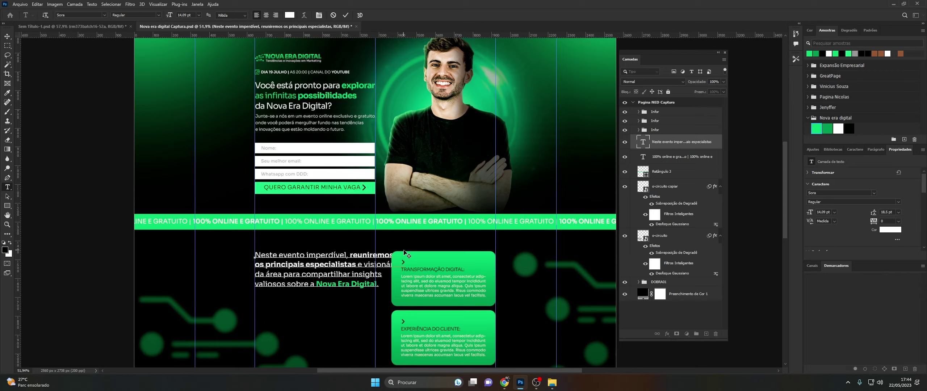
{"action": "key", "text": "Return"}
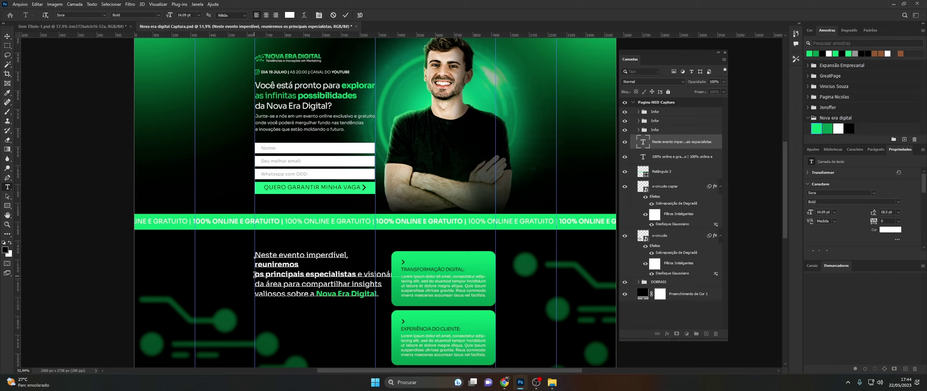
{"action": "key", "text": "BackSpace"}
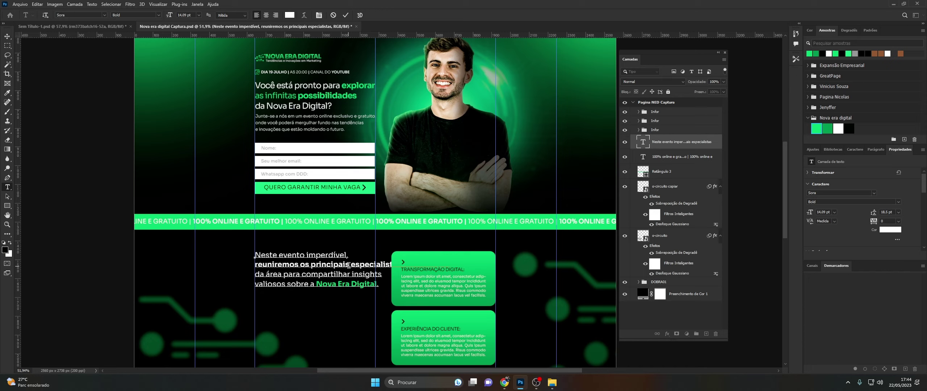
{"action": "type", "text": "e visionários"}
{"action": "key", "text": "Return"}
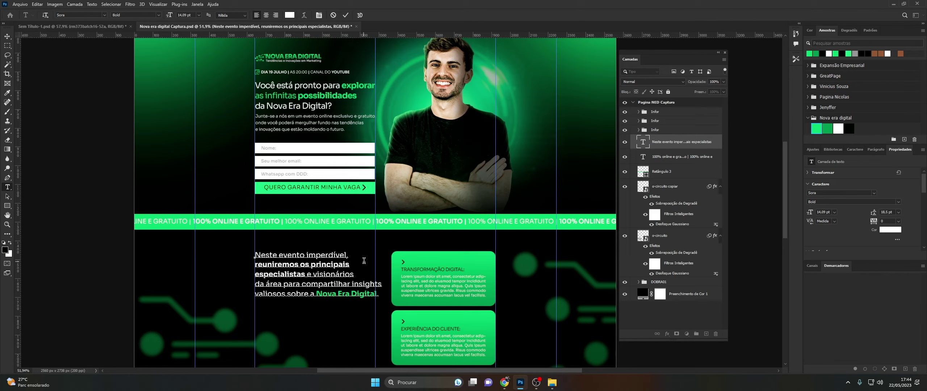
{"action": "left_click", "coordinate": [351, 284]}
{"action": "key", "text": "Return"}
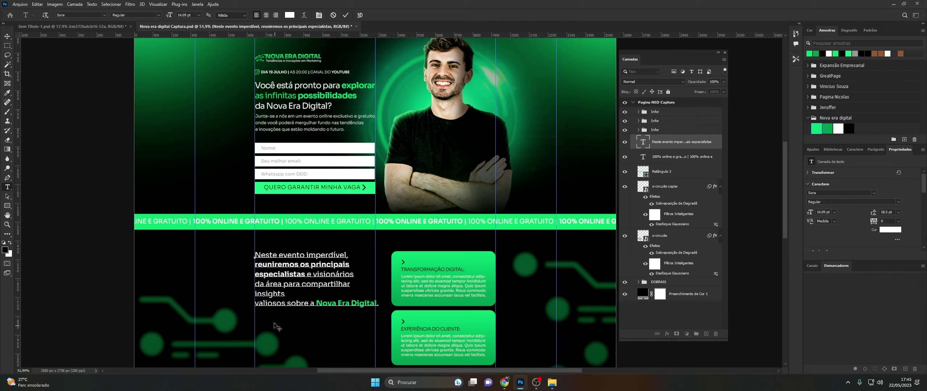
{"action": "key", "text": "BackSpace"}
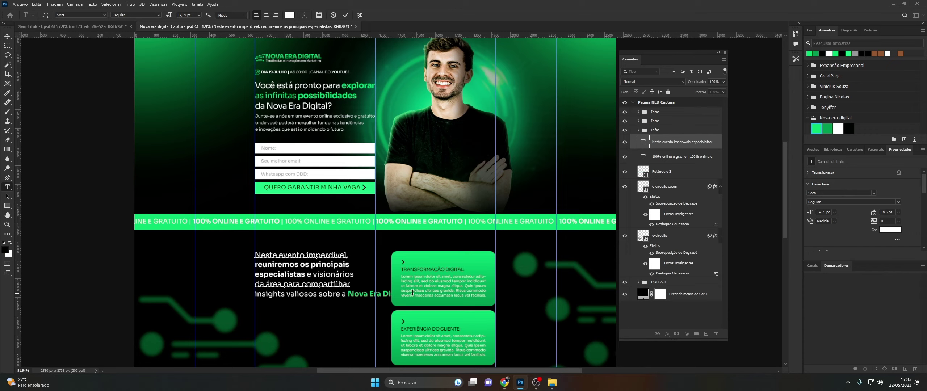
{"action": "key", "text": "Return"}
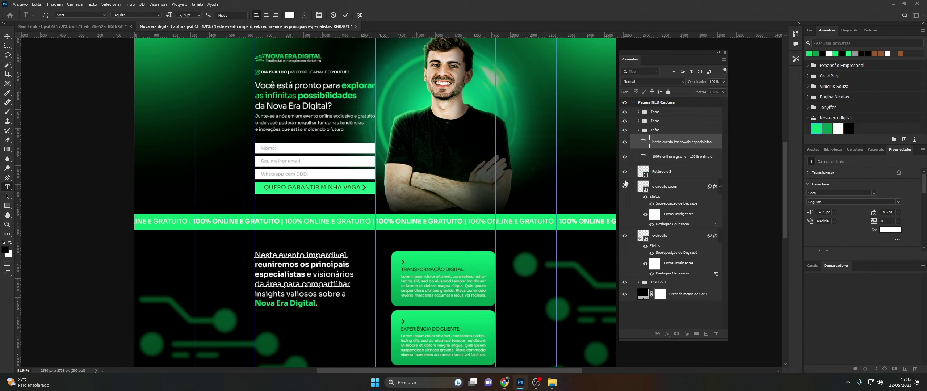
- Rescale the paragraph block, first to about 108%, then down to about 86%
{"action": "left_click", "coordinate": [643, 141]}
{"action": "key", "text": "v"}
{"action": "scroll", "coordinate": [336, 280], "scroll_direction": "down", "scroll_amount": 2}
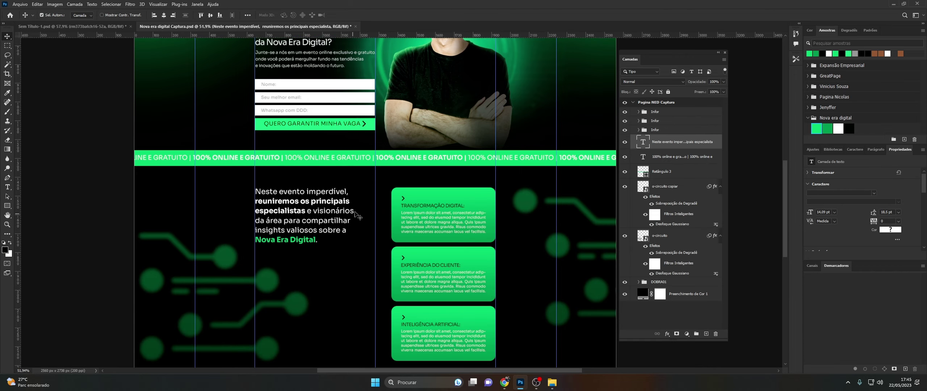
{"action": "key", "text": "ctrl+t"}
{"action": "left_click_drag", "start_coordinate": [353, 244], "coordinate": [361, 248]}
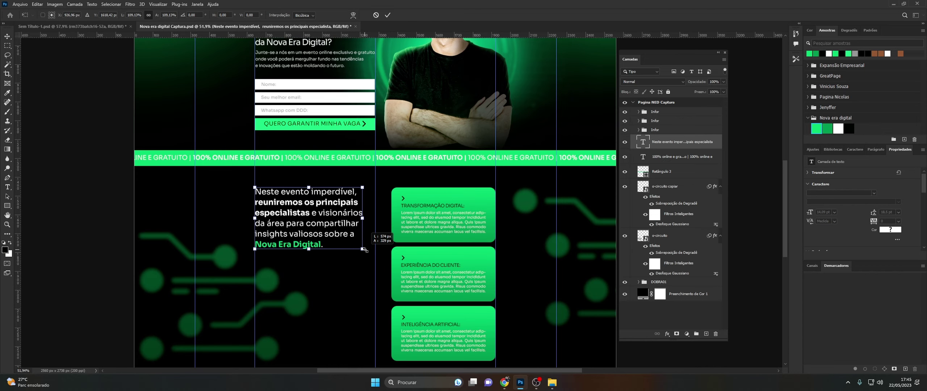
{"action": "key", "text": "Return"}
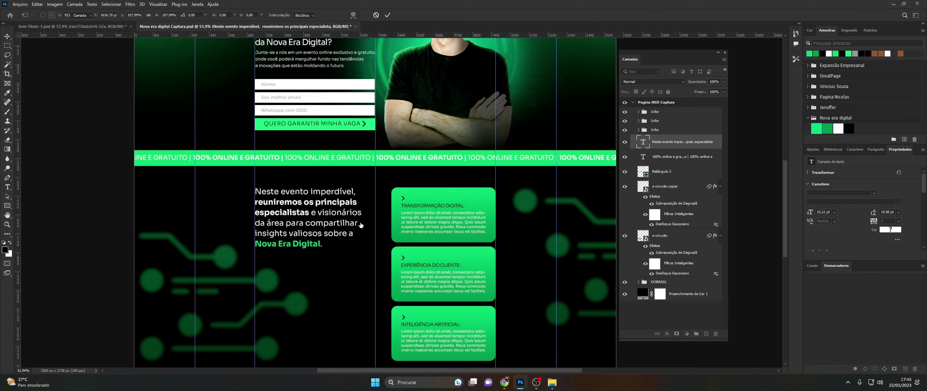
{"action": "scroll", "coordinate": [353, 248], "scroll_direction": "up", "scroll_amount": 2}
{"action": "scroll", "coordinate": [353, 248], "scroll_direction": "up", "scroll_amount": 2}
{"action": "scroll", "coordinate": [353, 248], "scroll_direction": "down", "scroll_amount": 1}
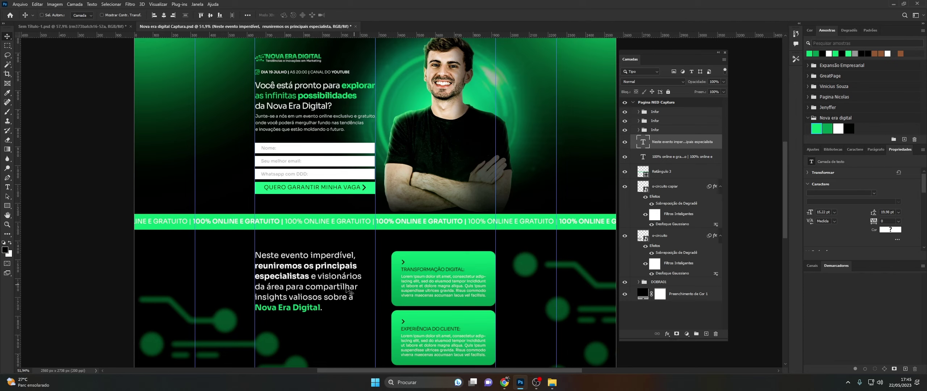
{"action": "key", "text": "ctrl+t"}
{"action": "left_click_drag", "start_coordinate": [363, 314], "coordinate": [342, 306]}
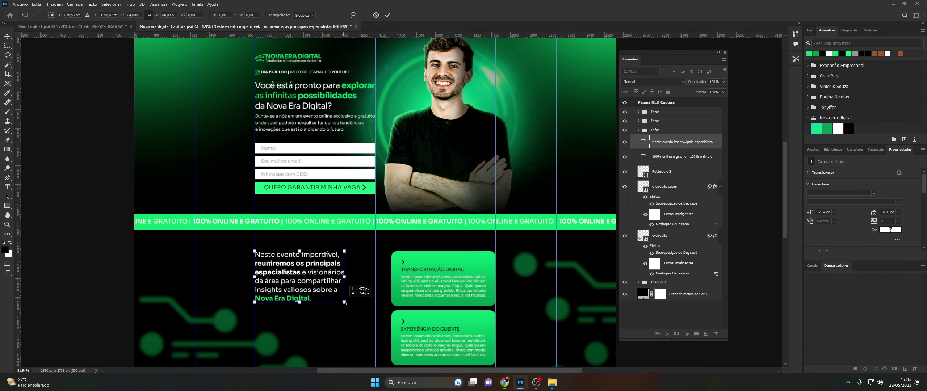
{"action": "key", "text": "Return"}
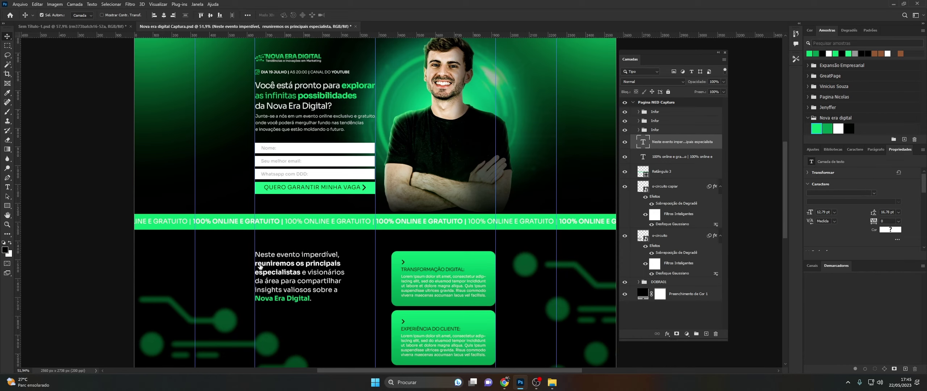
- Join 'reuniremos os' onto the first line and narrow the paragraph to about 93% width
{"action": "double_click", "coordinate": [633, 141]}
{"action": "left_click", "coordinate": [678, 43]}
{"action": "double_click", "coordinate": [645, 143]}
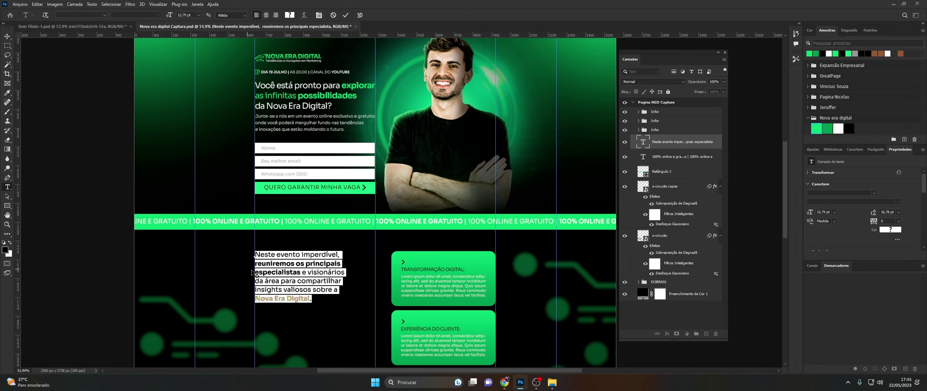
{"action": "left_click", "coordinate": [311, 251]}
{"action": "key", "text": "Delete"}
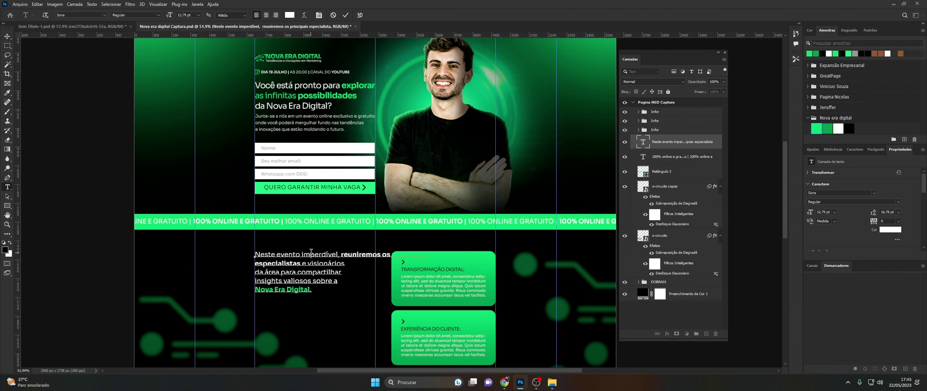
{"action": "key", "text": "ctrl+Return"}
{"action": "key", "text": "ctrl+t"}
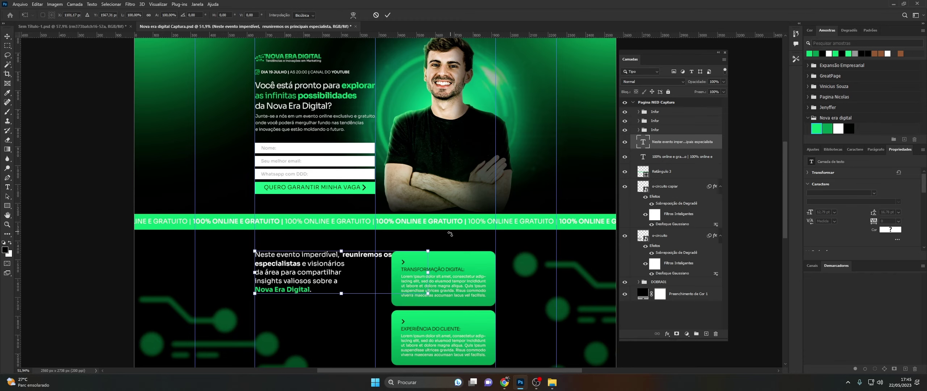
{"action": "left_click_drag", "start_coordinate": [426, 272], "coordinate": [413, 271]}
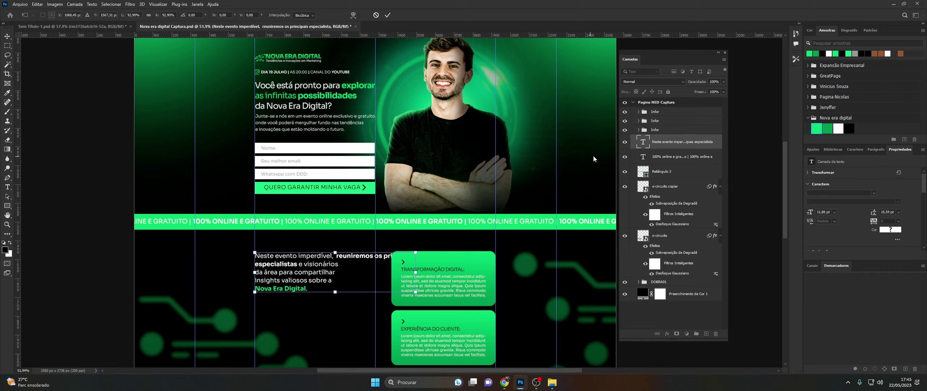
{"action": "key", "text": "Return"}
- Rebreak lines at reuniremos, especialistas and insights, pulling 'Nova Era Digital.' onto the valiosos line
{"action": "double_click", "coordinate": [643, 141]}
{"action": "left_click", "coordinate": [375, 255]}
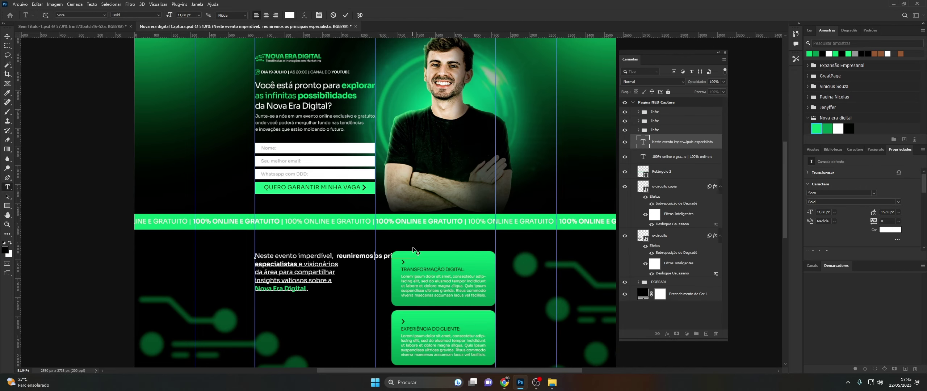
{"action": "key", "text": "Return"}
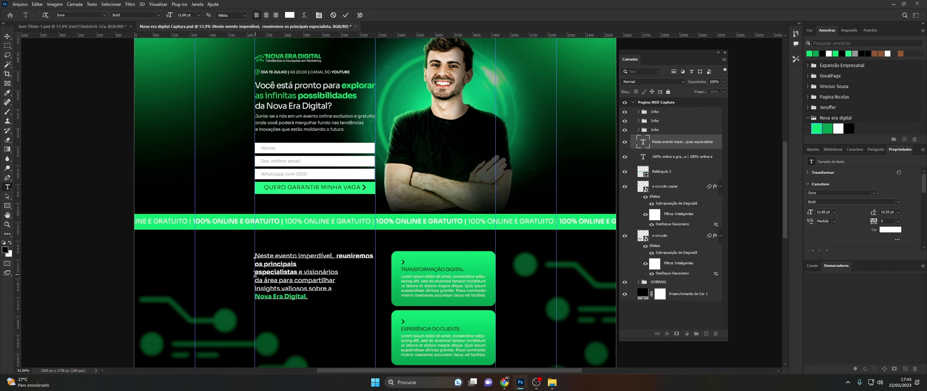
{"action": "left_click", "coordinate": [254, 272]}
{"action": "key", "text": "BackSpace"}
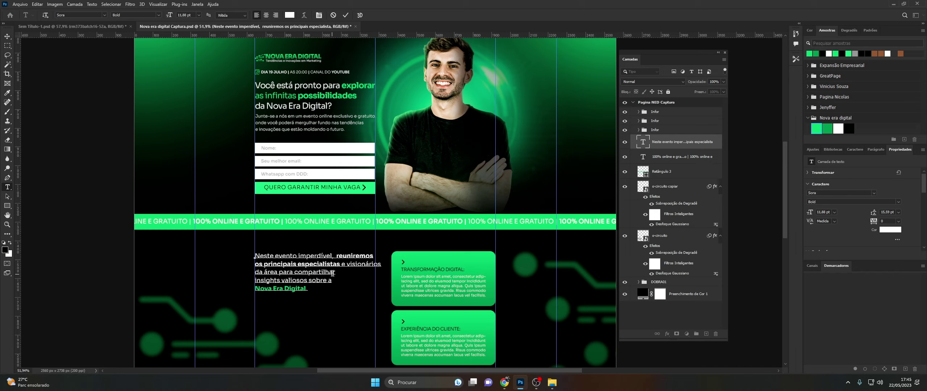
{"action": "left_click", "coordinate": [255, 282]}
{"action": "key", "text": "BackSpace"}
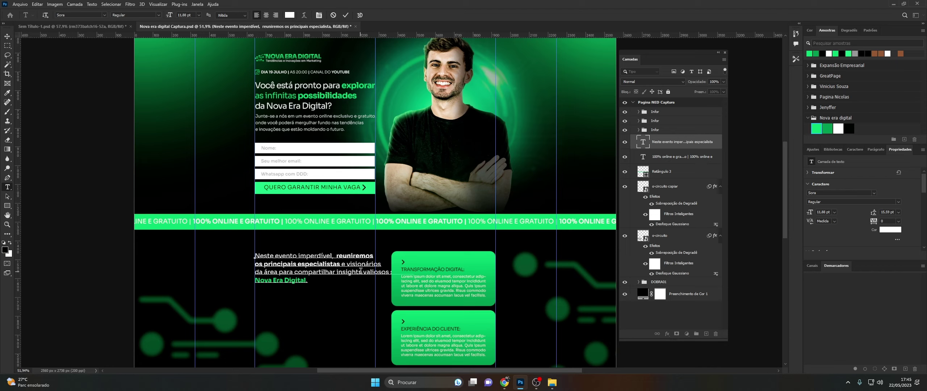
{"action": "key", "text": "Return"}
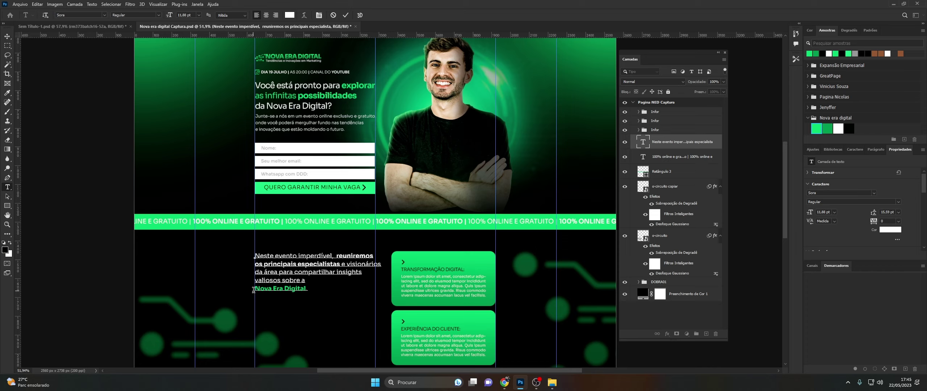
{"action": "key", "text": "BackSpace"}
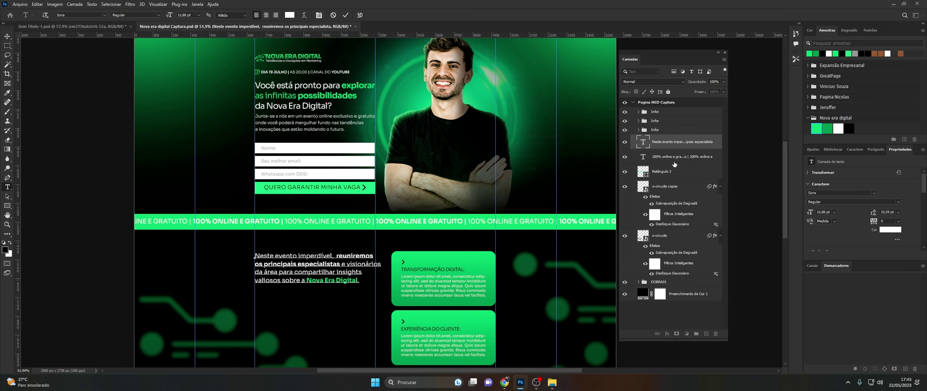
- Make the paragraph box slightly narrower and hide the layout guides
{"action": "key", "text": "ctrl+Return"}
{"action": "key", "text": "ctrl+t"}
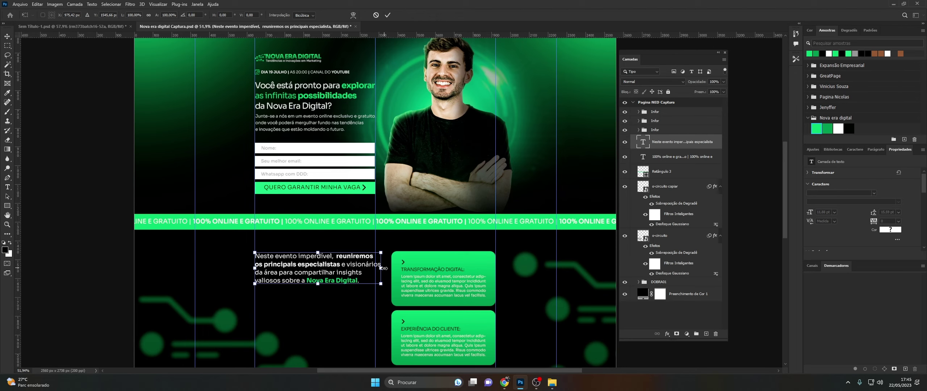
{"action": "left_click_drag", "start_coordinate": [381, 269], "coordinate": [380, 269]}
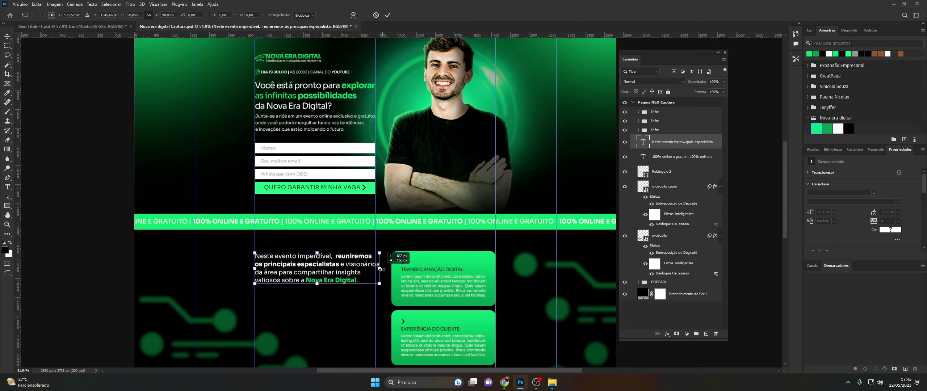
{"action": "key", "text": "Return"}
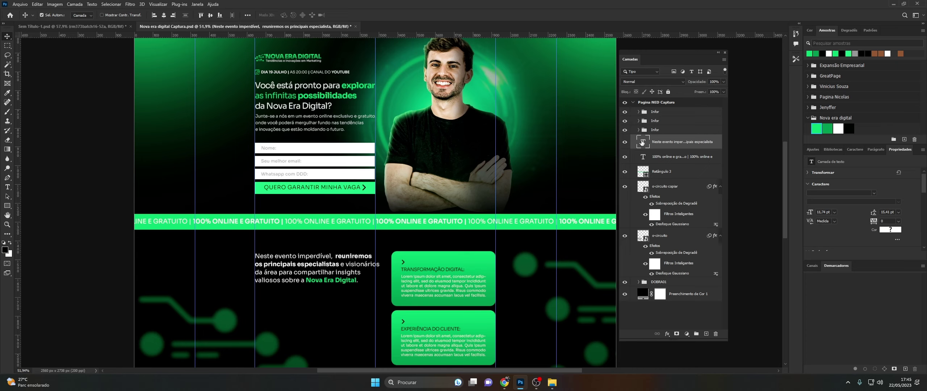
{"action": "key", "text": "ctrl+h"}
{"action": "scroll", "coordinate": [398, 224], "scroll_direction": "down", "scroll_amount": 1}
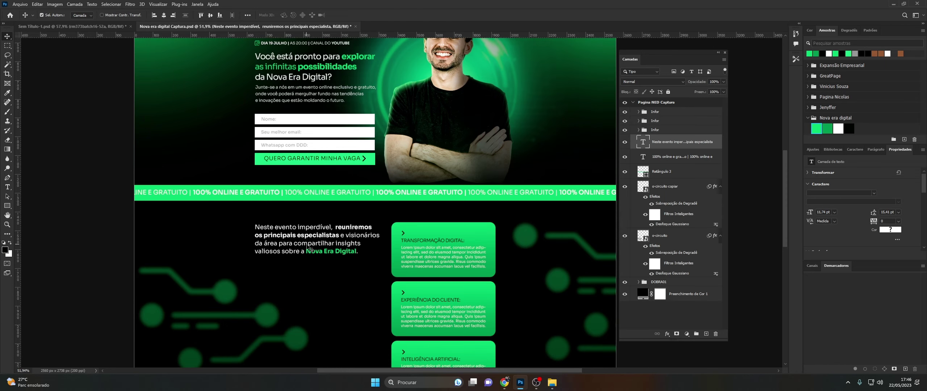
{"action": "scroll", "coordinate": [343, 239], "scroll_direction": "down", "scroll_amount": 2}
{"action": "scroll", "coordinate": [311, 248], "scroll_direction": "down", "scroll_amount": 2}
{"action": "scroll", "coordinate": [310, 249], "scroll_direction": "up", "scroll_amount": 1}
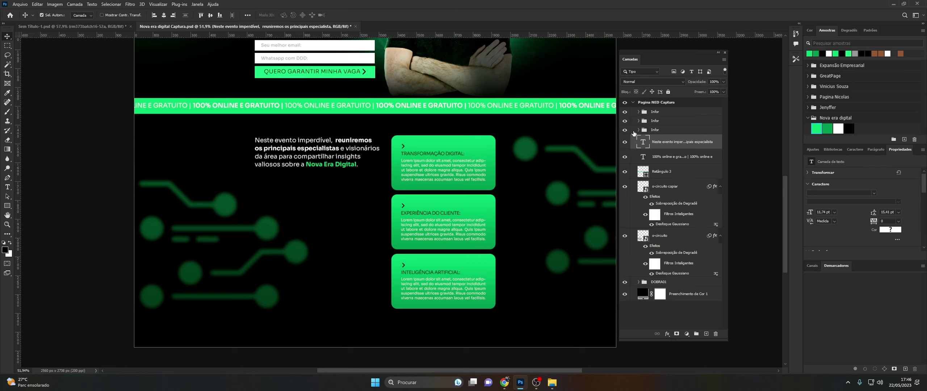
- Balance the paragraph into four lines, with 'sobre a Nova Era Digital.' on the last
{"action": "double_click", "coordinate": [643, 142]}
{"action": "left_click", "coordinate": [254, 147]}
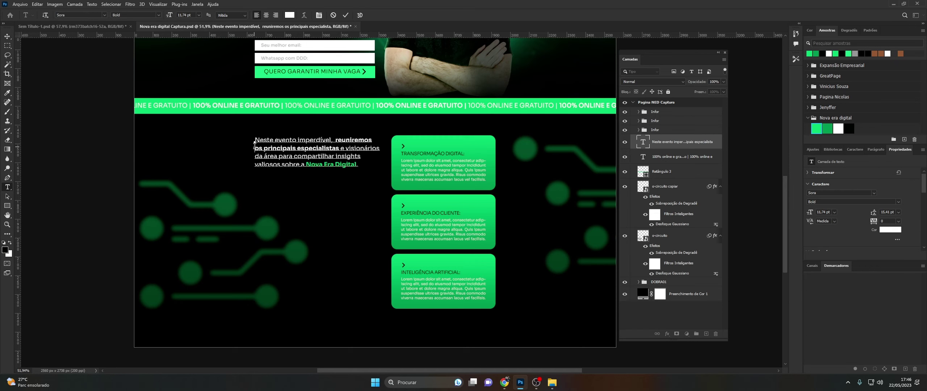
{"action": "key", "text": "BackSpace"}
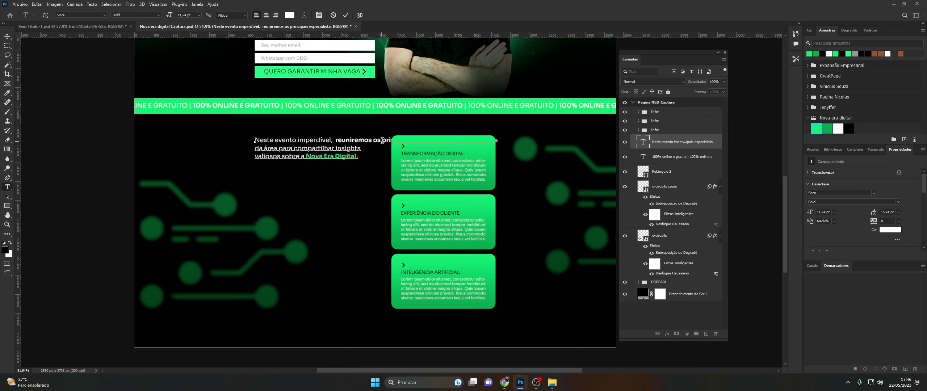
{"action": "key", "text": "Return"}
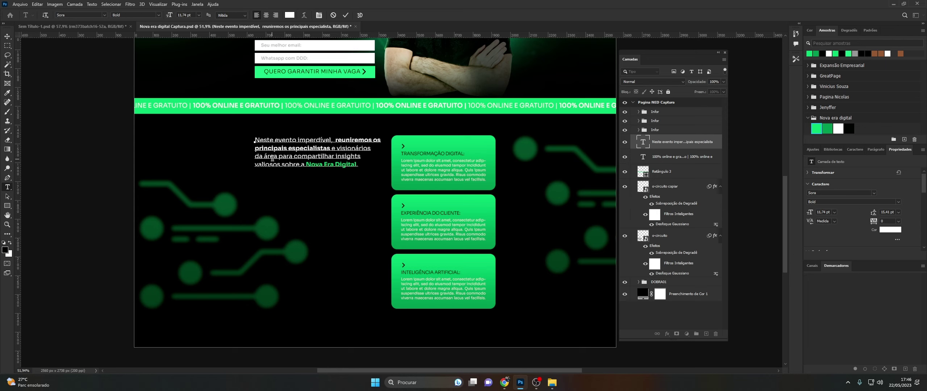
{"action": "left_click", "coordinate": [255, 158]}
{"action": "key", "text": "Delete"}
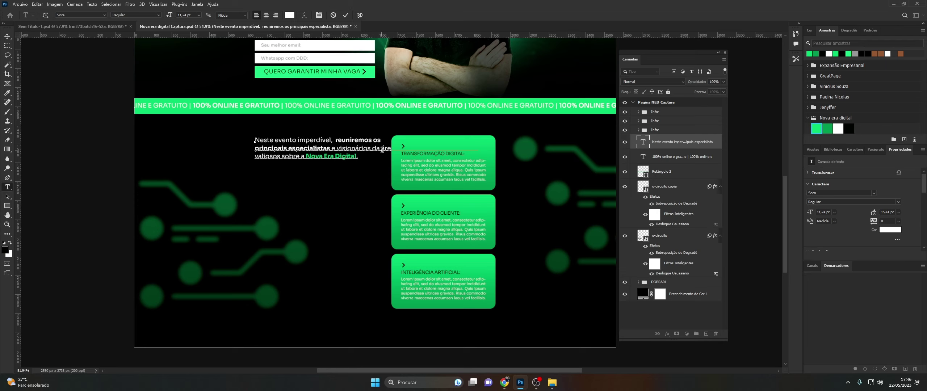
{"action": "key", "text": "Return"}
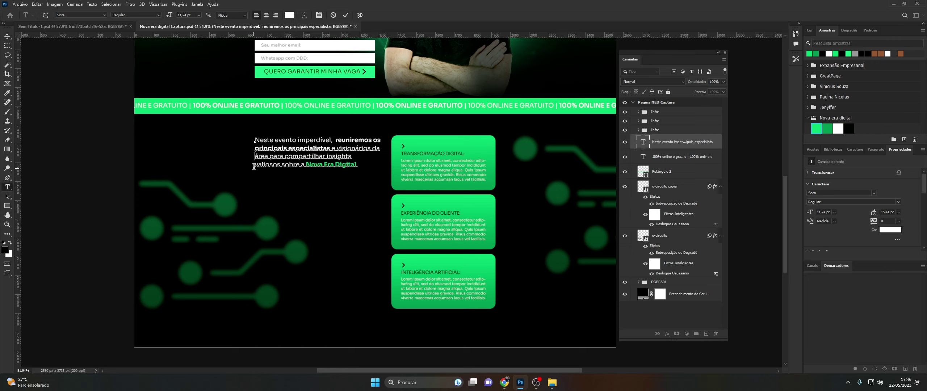
{"action": "key", "text": "BackSpace"}
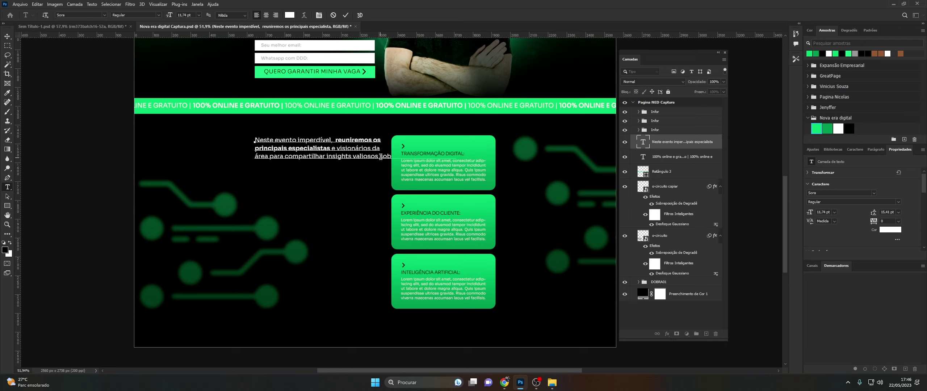
{"action": "type", "text": "re a Nova Era Digital"}
{"action": "key", "text": "Return"}
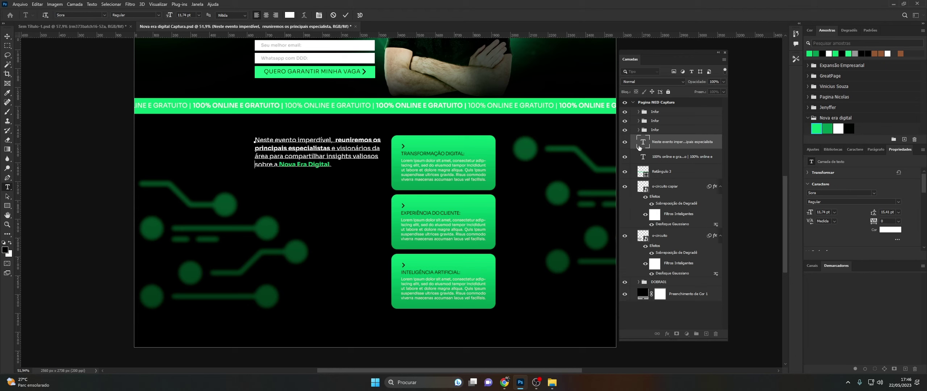
{"action": "key", "text": "ctrl+Return"}
- Select o-circuito and o-circuito copiar and group them together
{"action": "key", "text": "v"}
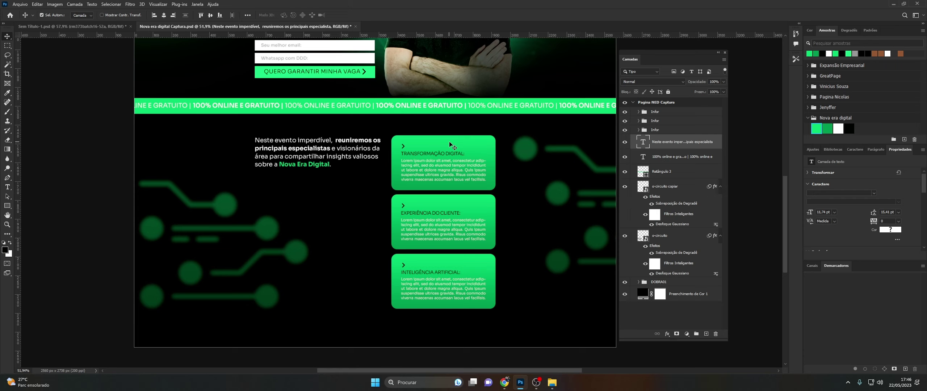
{"action": "scroll", "coordinate": [397, 169], "scroll_direction": "up", "scroll_amount": 1}
{"action": "scroll", "coordinate": [397, 169], "scroll_direction": "up", "scroll_amount": 2}
{"action": "scroll", "coordinate": [397, 169], "scroll_direction": "up", "scroll_amount": 2}
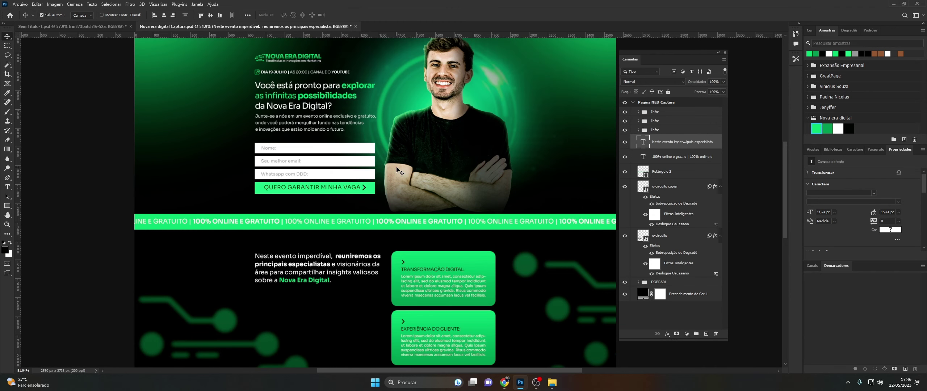
{"action": "scroll", "coordinate": [397, 169], "scroll_direction": "down", "scroll_amount": 1}
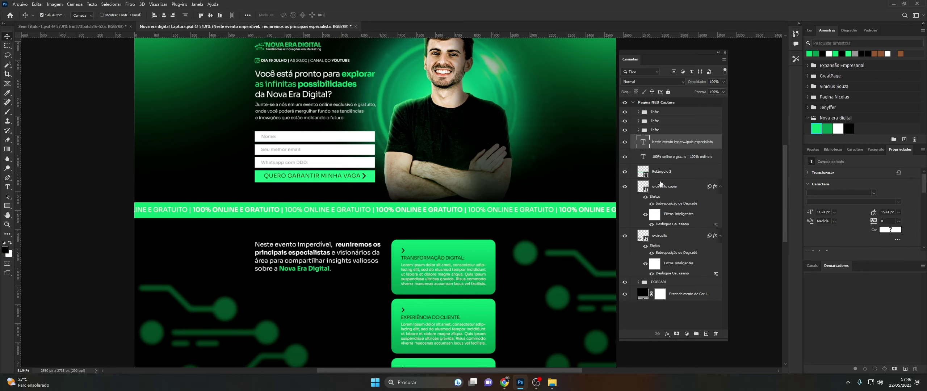
{"action": "left_click", "coordinate": [645, 188]}
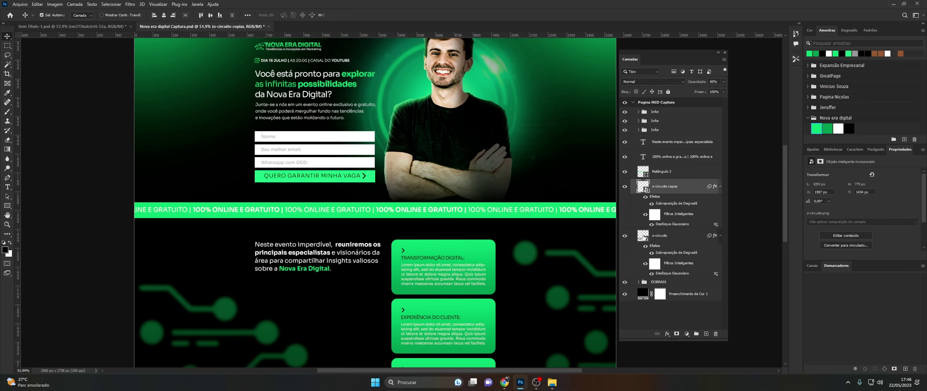
{"action": "left_click", "coordinate": [643, 237]}
{"action": "left_click", "coordinate": [644, 189], "text": "shift"}
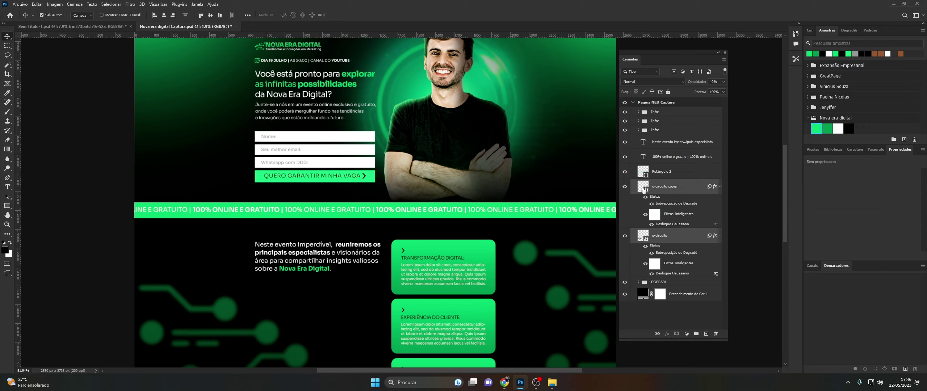
{"action": "key", "text": "ctrl+g"}
- Name the new group BG Dobra02, then expand it and select Camada 4
{"action": "double_click", "coordinate": [658, 184]}
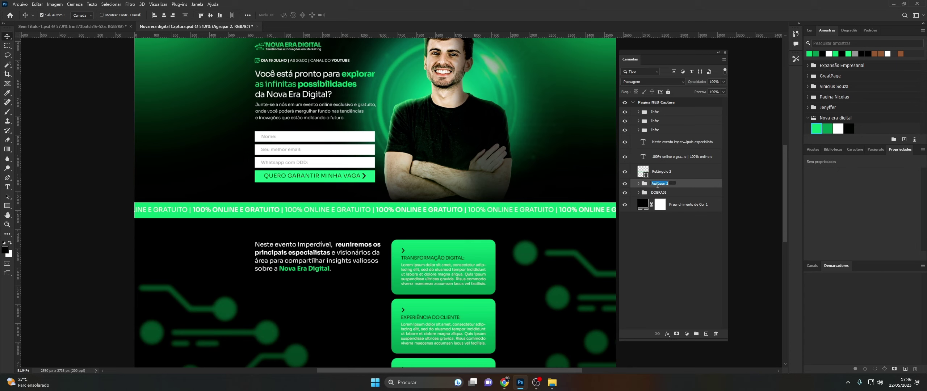
{"action": "type", "text": "BG Dobra0"}
{"action": "type", "text": "2"}
{"action": "key", "text": "Return"}
{"action": "left_click", "coordinate": [639, 183]}
{"action": "left_click", "coordinate": [665, 195]}
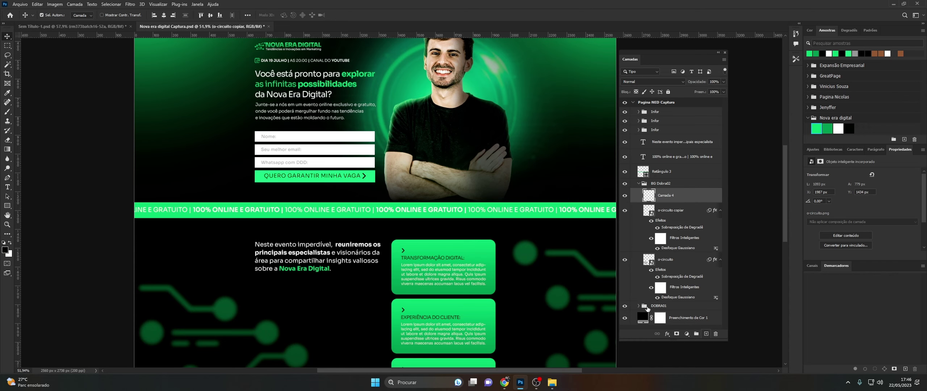
{"action": "scroll", "coordinate": [458, 220], "scroll_direction": "down", "scroll_amount": 2}
{"action": "scroll", "coordinate": [458, 220], "scroll_direction": "down", "scroll_amount": 2}
- Paint a full-opacity green glow at the page's bottom-left on Camada 4
{"action": "key", "text": "z"}
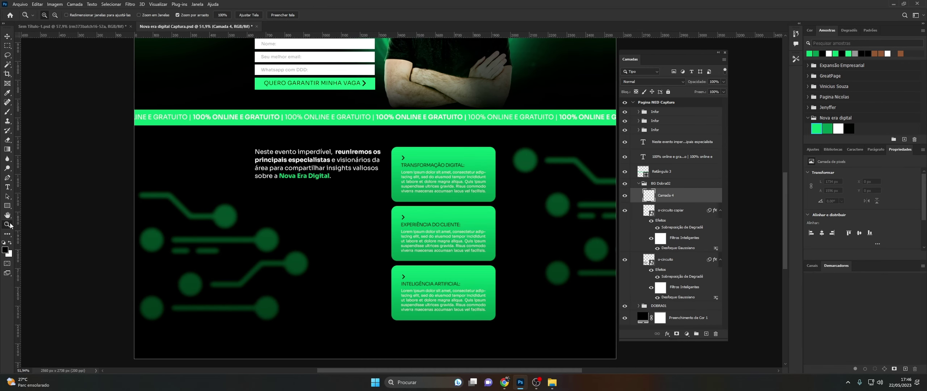
{"action": "left_click_drag", "start_coordinate": [326, 189], "coordinate": [286, 192]}
{"action": "key", "text": "b"}
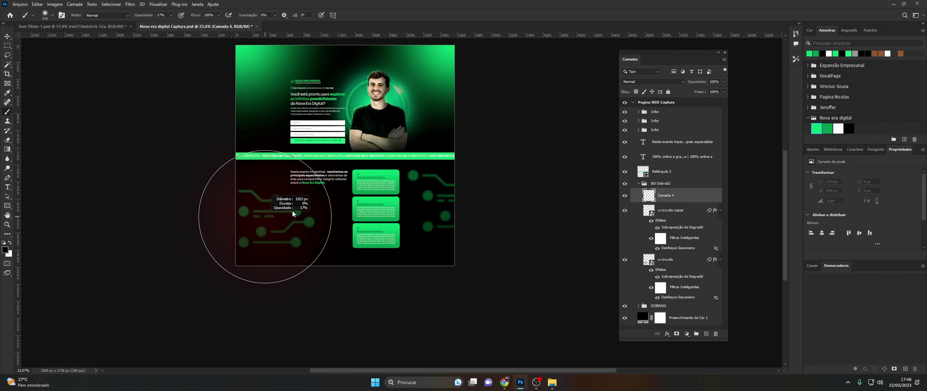
{"action": "left_click", "coordinate": [817, 128]}
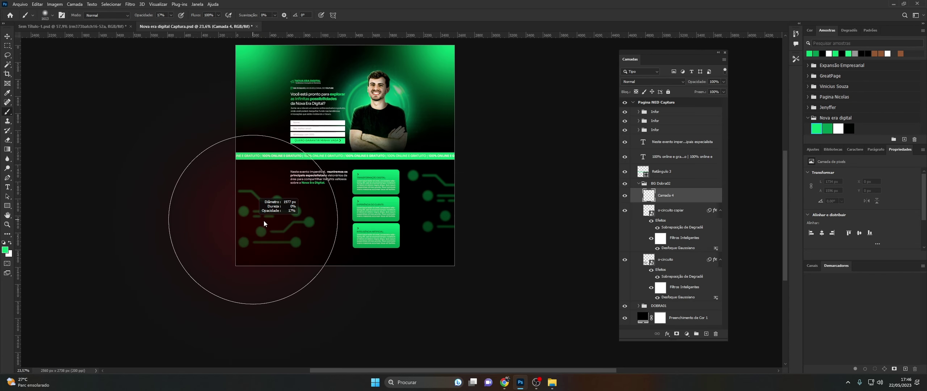
{"action": "key", "text": "0"}
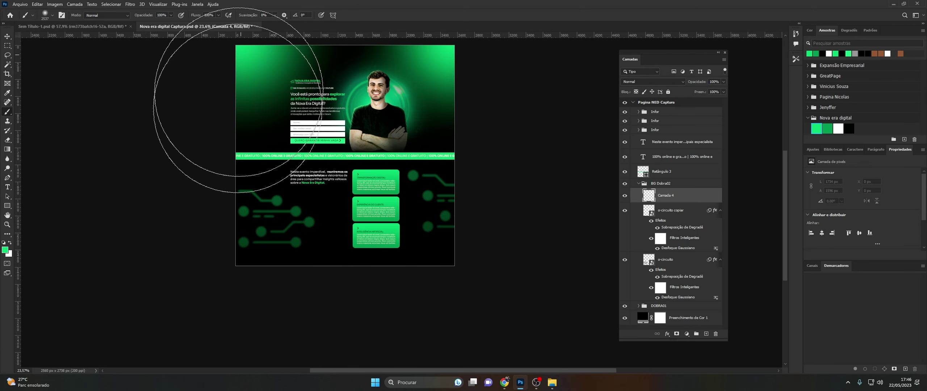
{"action": "left_click", "coordinate": [217, 290]}
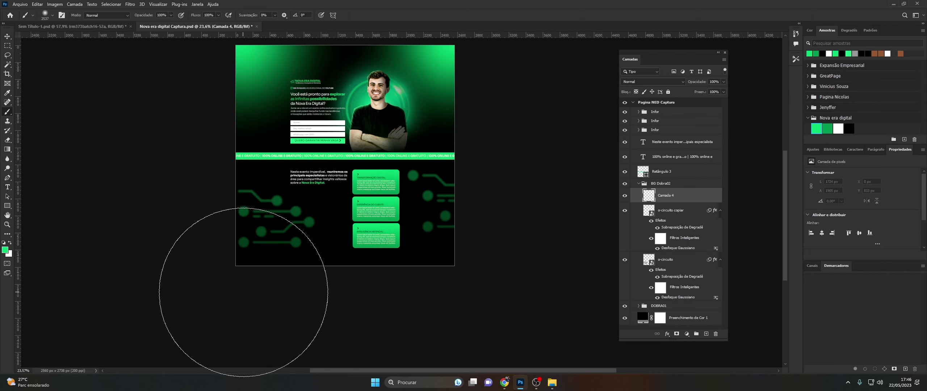
{"action": "left_click", "coordinate": [244, 292]}
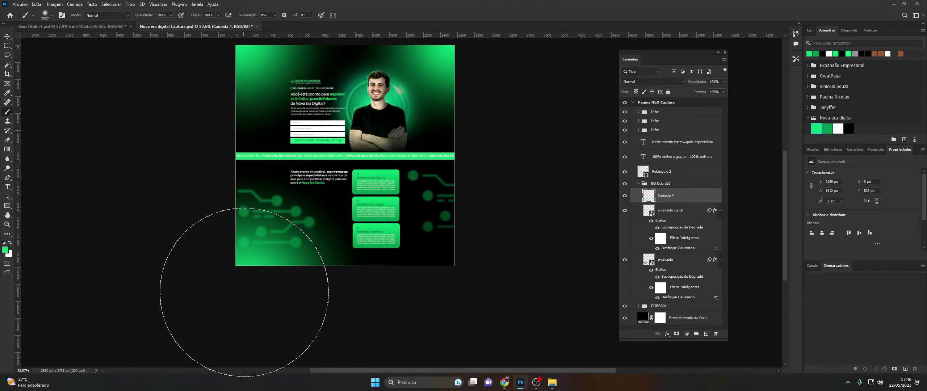
{"action": "left_click", "coordinate": [245, 293]}
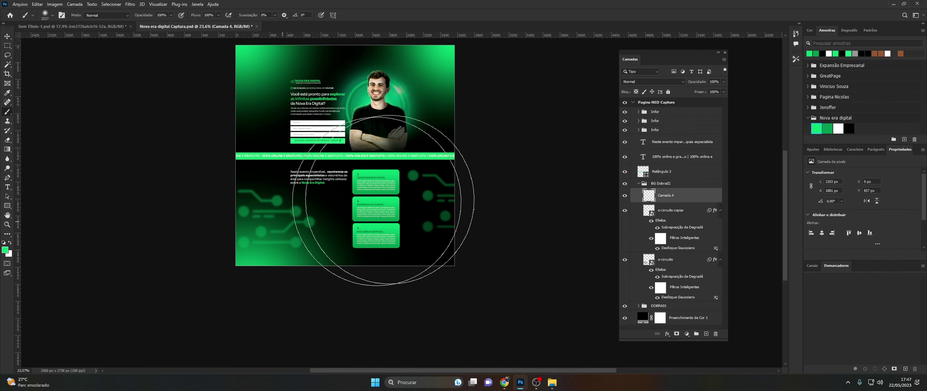
- Undo the right-edge stroke and repaint the green glow along the page bottom
{"action": "left_click_drag", "start_coordinate": [529, 206], "coordinate": [520, 169]}
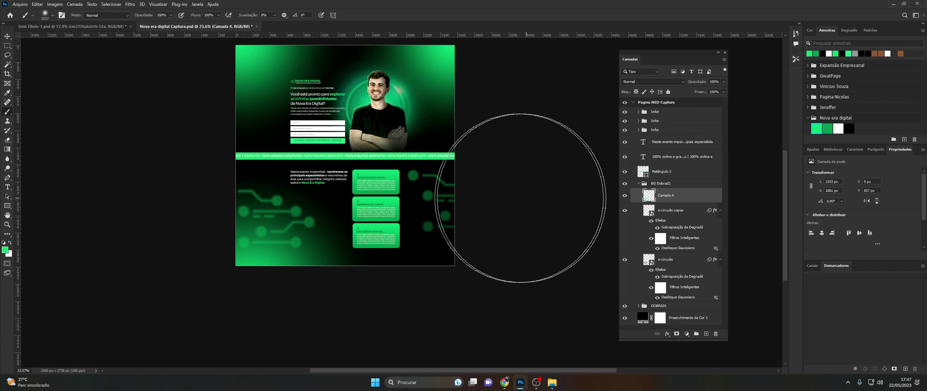
{"action": "key", "text": "ctrl+z"}
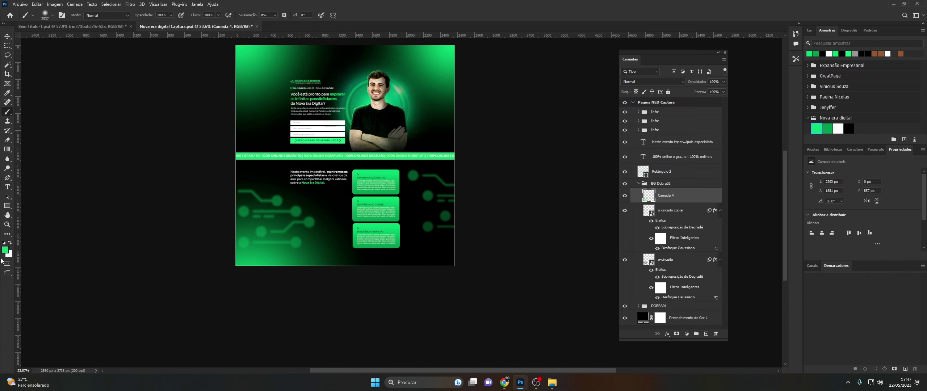
{"action": "key", "text": "ctrl+z"}
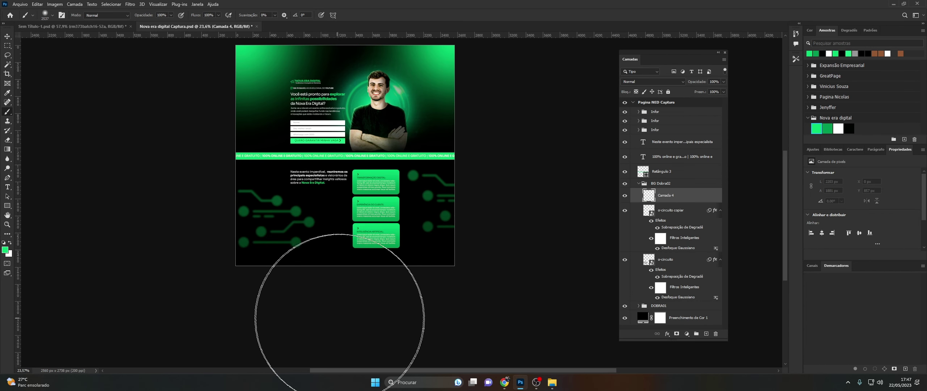
{"action": "left_click", "coordinate": [340, 315]}
{"action": "key", "text": "ctrl+z"}
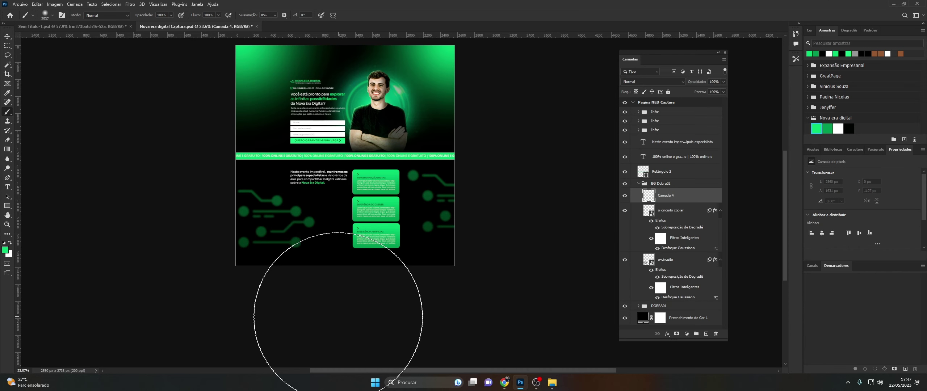
{"action": "left_click", "coordinate": [340, 321]}
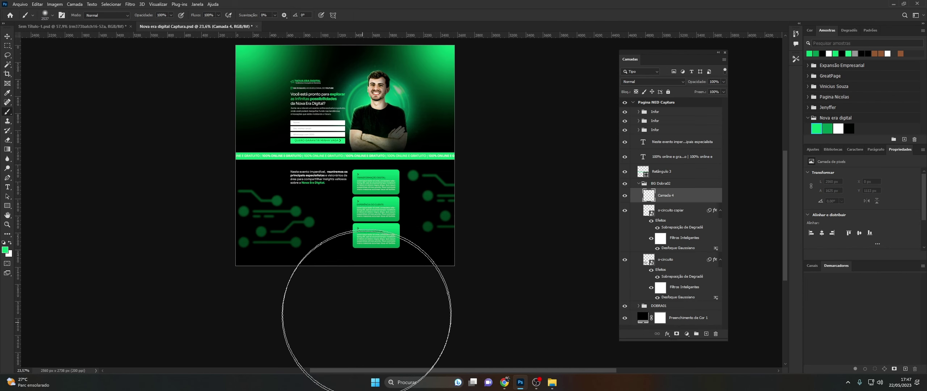
{"action": "left_click", "coordinate": [342, 313]}
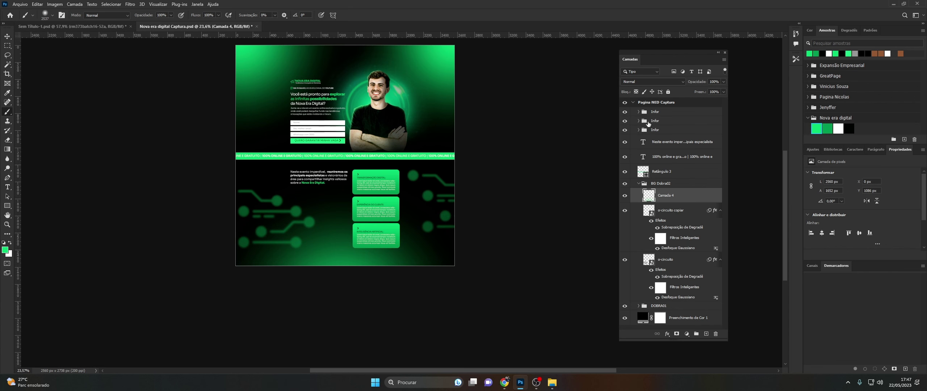
- Set Camada 4's blend mode to Divisão and zoom in on the landing page
{"action": "left_click", "coordinate": [651, 81]}
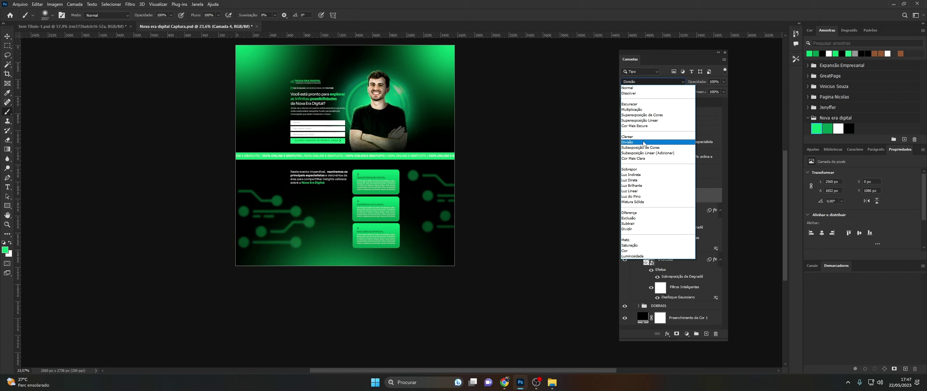
{"action": "left_click", "coordinate": [648, 326]}
{"action": "left_click", "coordinate": [7, 225]}
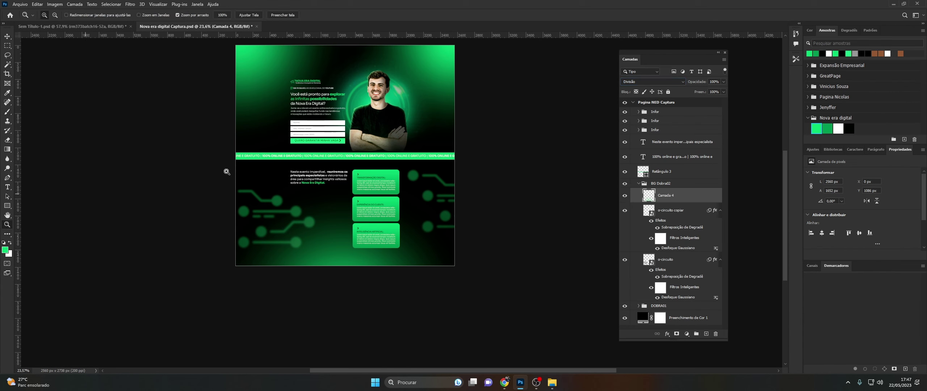
{"action": "right_click", "coordinate": [350, 116]}
{"action": "left_click", "coordinate": [379, 123]}
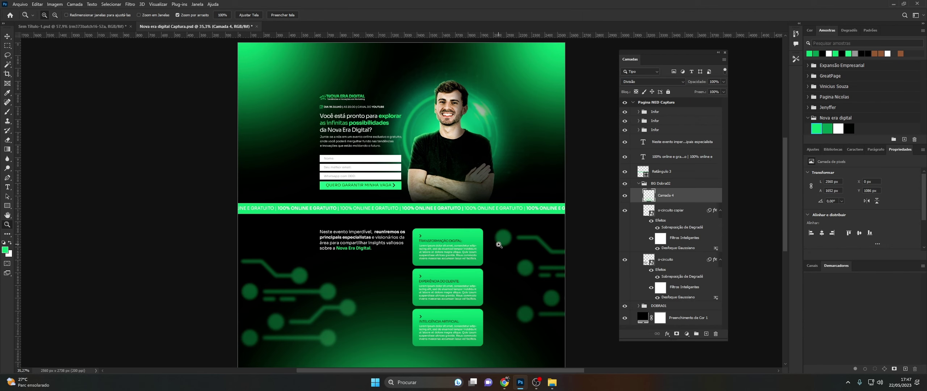
{"action": "scroll", "coordinate": [499, 245], "scroll_direction": "down", "scroll_amount": 1}
{"action": "scroll", "coordinate": [499, 245], "scroll_direction": "up", "scroll_amount": 2}
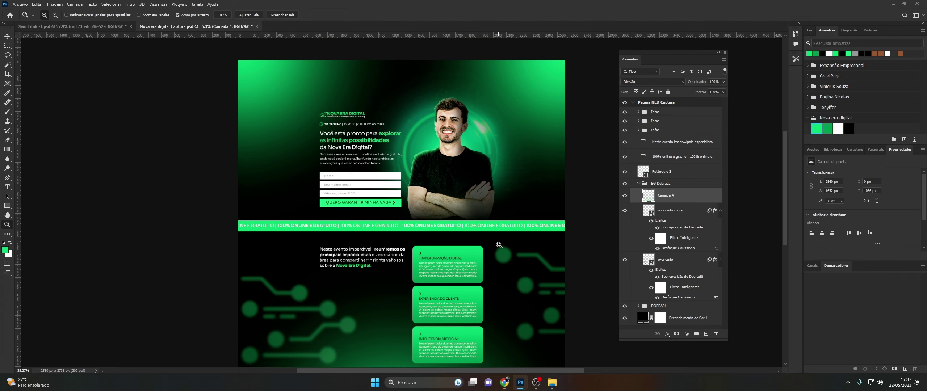
{"action": "scroll", "coordinate": [499, 245], "scroll_direction": "down", "scroll_amount": 1}
{"action": "scroll", "coordinate": [499, 244], "scroll_direction": "up", "scroll_amount": 1}
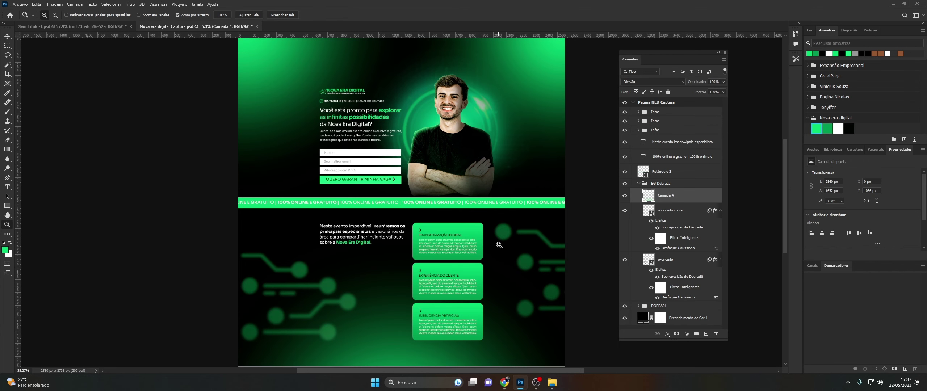
{"action": "scroll", "coordinate": [499, 245], "scroll_direction": "up", "scroll_amount": 1}
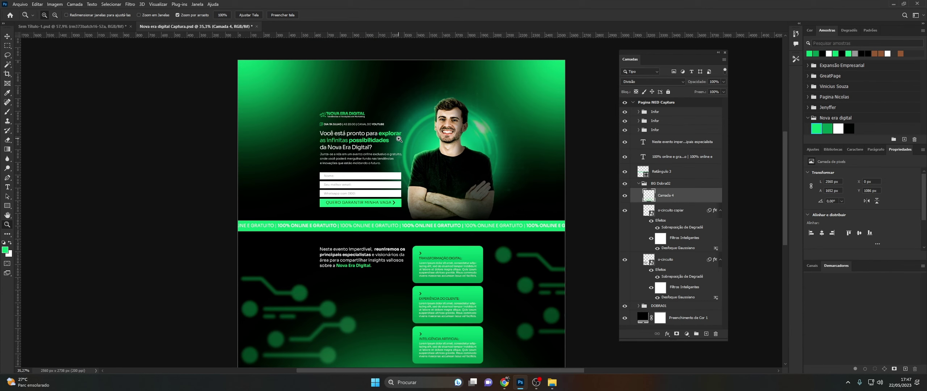
- Show the guides, zoom into the hero section, and select the Foto group holding the man's photo
{"action": "key", "text": "ctrl+h"}
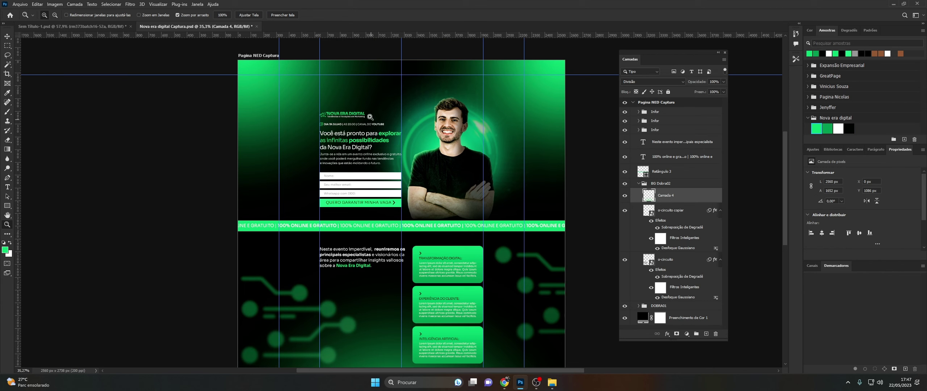
{"action": "left_click_drag", "start_coordinate": [372, 118], "coordinate": [519, 192]}
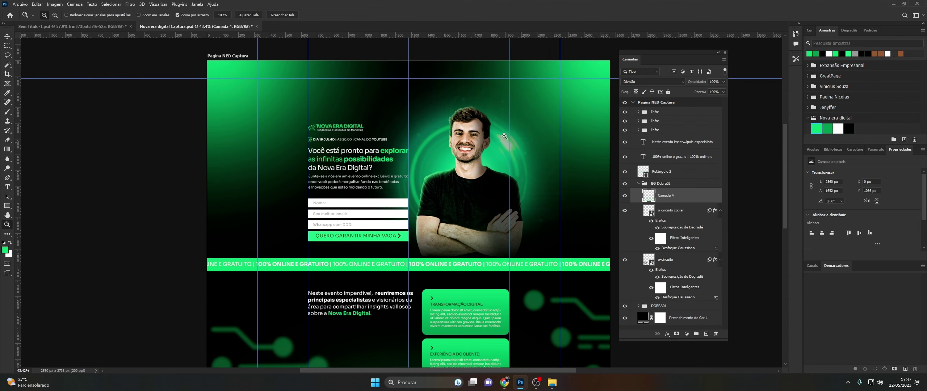
{"action": "left_click", "coordinate": [519, 193]}
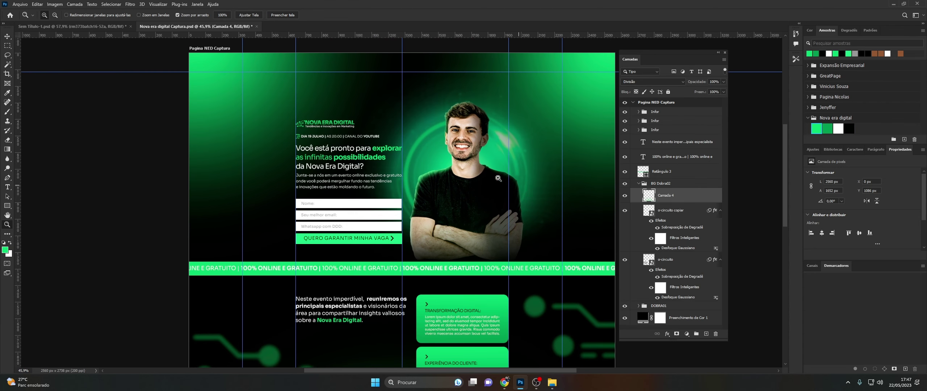
{"action": "left_click", "coordinate": [7, 36]}
{"action": "left_click", "coordinate": [465, 127]}
{"action": "scroll", "coordinate": [674, 236], "scroll_direction": "up", "scroll_amount": 2}
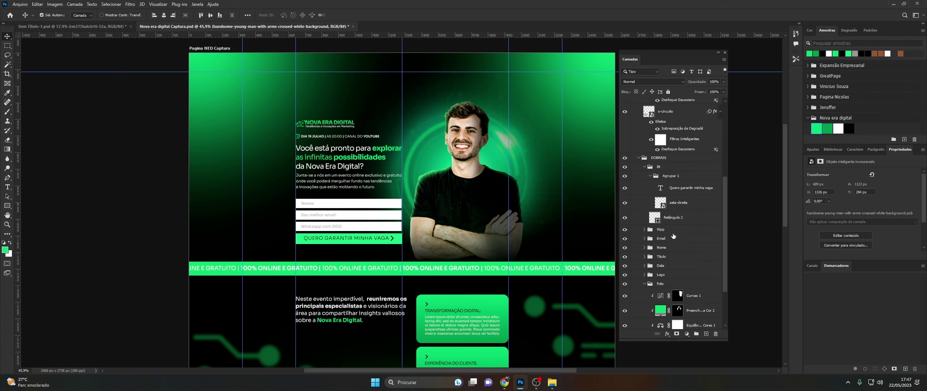
{"action": "scroll", "coordinate": [673, 236], "scroll_direction": "up", "scroll_amount": 2}
{"action": "left_click", "coordinate": [644, 303]}
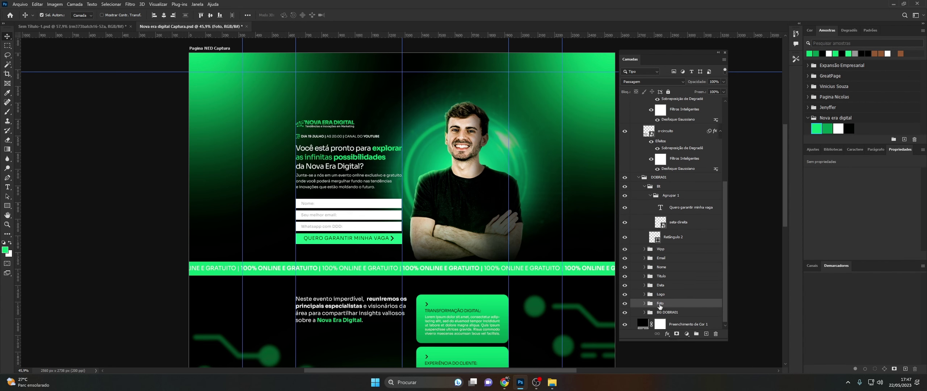
- Enlarge the Foto group upward to about 108% and shift it slightly right
{"action": "key", "text": "ctrl+t"}
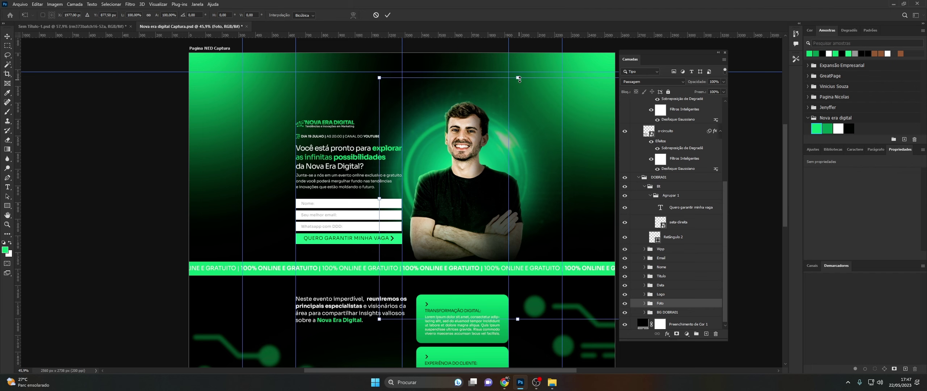
{"action": "left_click_drag", "start_coordinate": [518, 77], "coordinate": [517, 57]}
{"action": "left_click_drag", "start_coordinate": [477, 161], "coordinate": [484, 162]}
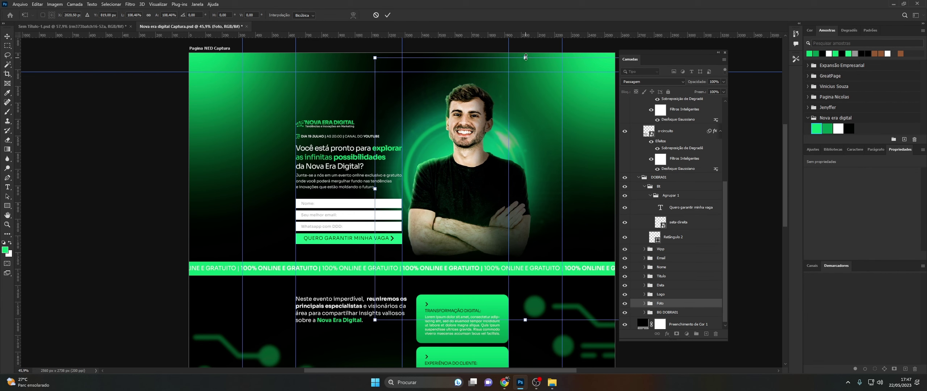
{"action": "left_click_drag", "start_coordinate": [526, 57], "coordinate": [525, 56]}
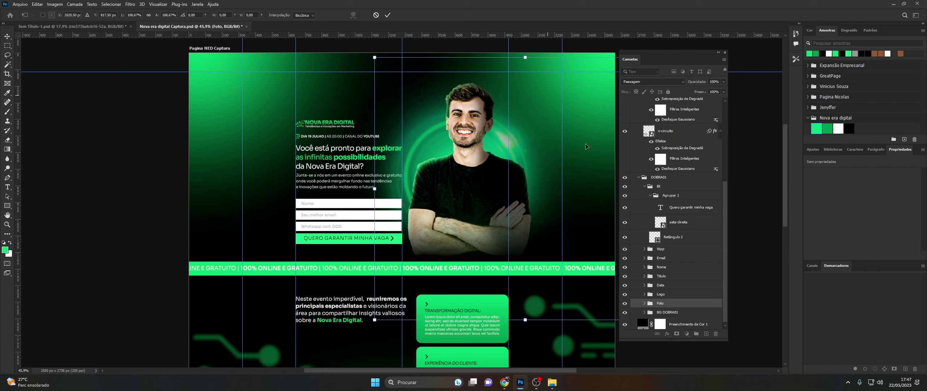
{"action": "key", "text": "Return"}
- Scale the Foto group back down to about 98% and move it up slightly
{"action": "left_click", "coordinate": [667, 294]}
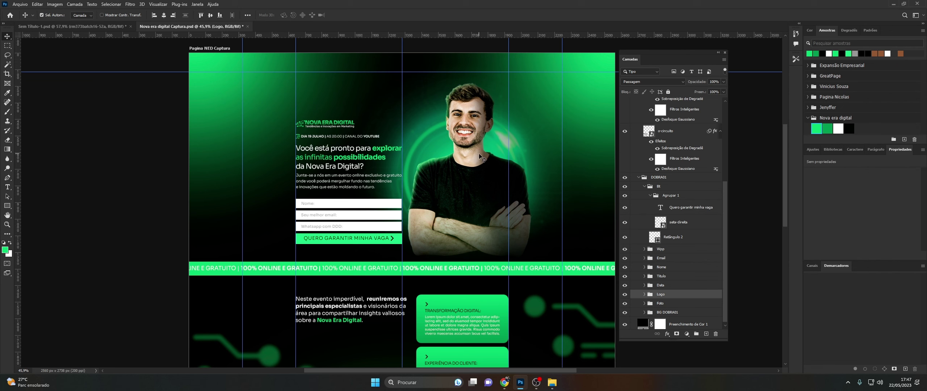
{"action": "left_click", "coordinate": [663, 305]}
{"action": "key", "text": "ctrl+t"}
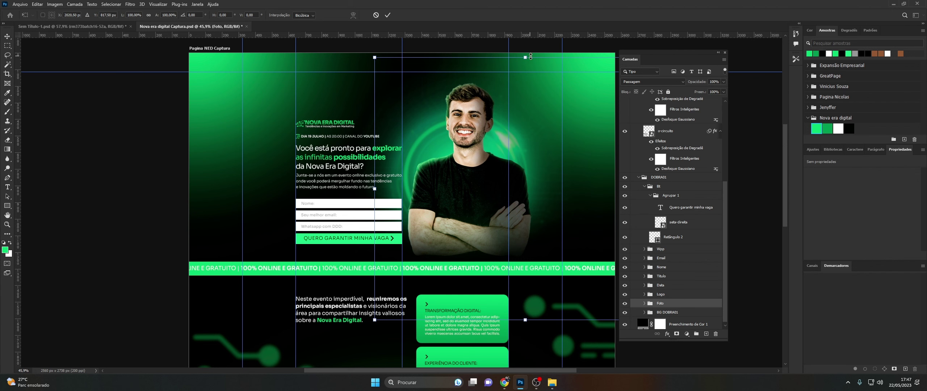
{"action": "left_click_drag", "start_coordinate": [526, 57], "coordinate": [526, 62]}
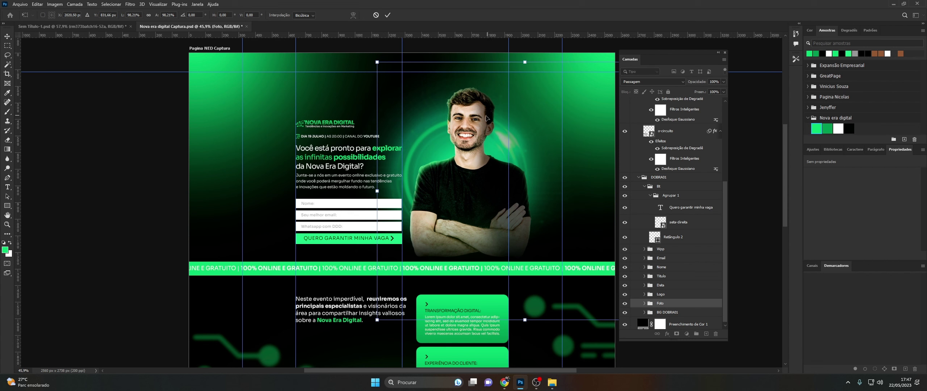
{"action": "left_click_drag", "start_coordinate": [486, 117], "coordinate": [485, 115]}
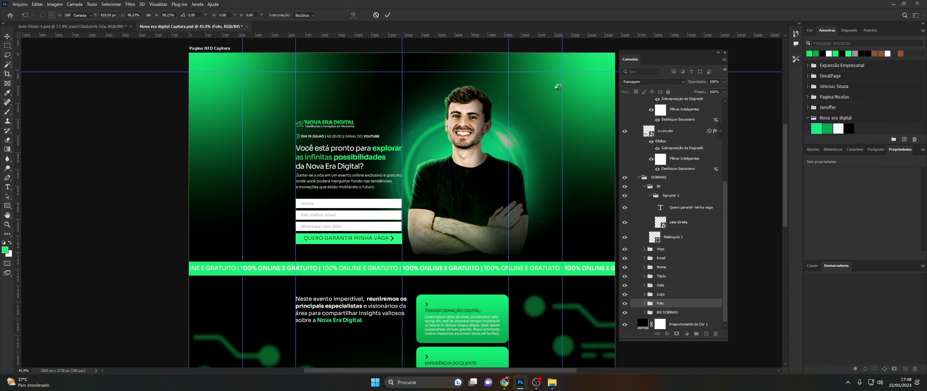
{"action": "scroll", "coordinate": [635, 113], "scroll_direction": "up", "scroll_amount": 2}
{"action": "scroll", "coordinate": [635, 113], "scroll_direction": "up", "scroll_amount": 3}
{"action": "scroll", "coordinate": [635, 113], "scroll_direction": "up", "scroll_amount": 1}
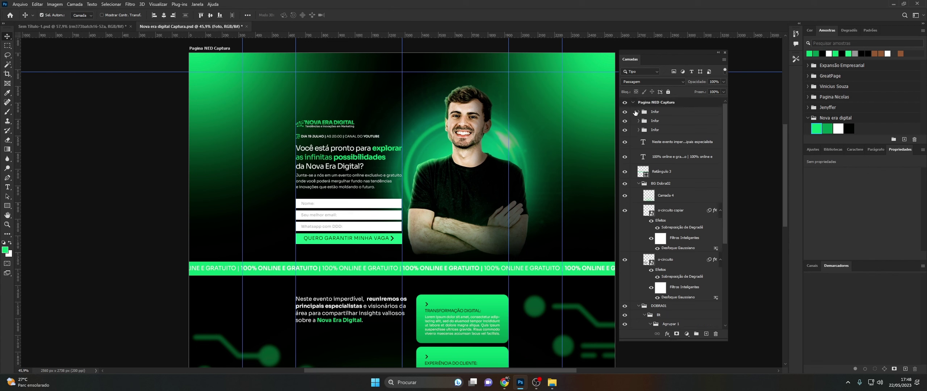
- Select the Pagina NED Captura artboard to view its 2560 px width, then zoom out and restore guides
{"action": "left_click", "coordinate": [633, 104]}
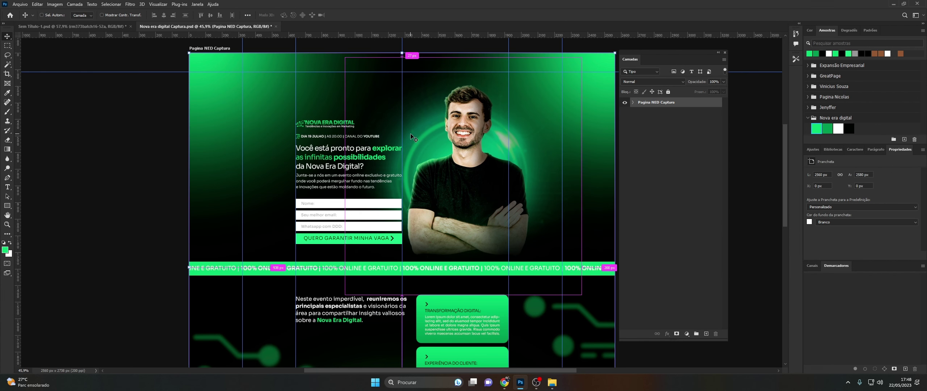
{"action": "left_click", "coordinate": [7, 224]}
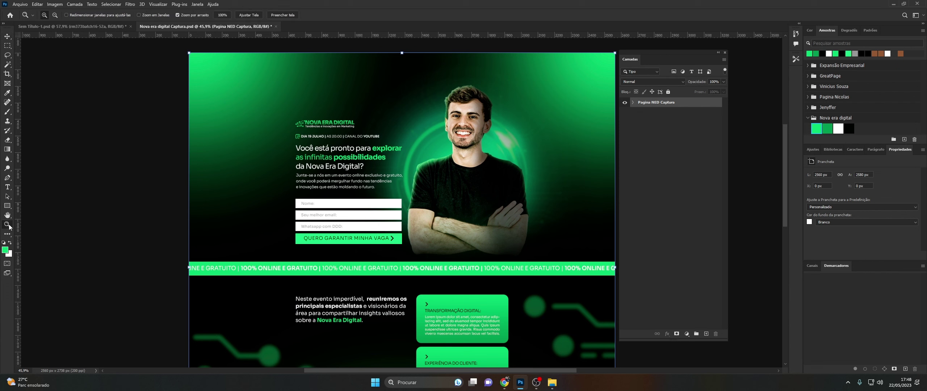
{"action": "scroll", "coordinate": [416, 152], "scroll_direction": "down", "scroll_amount": 5}
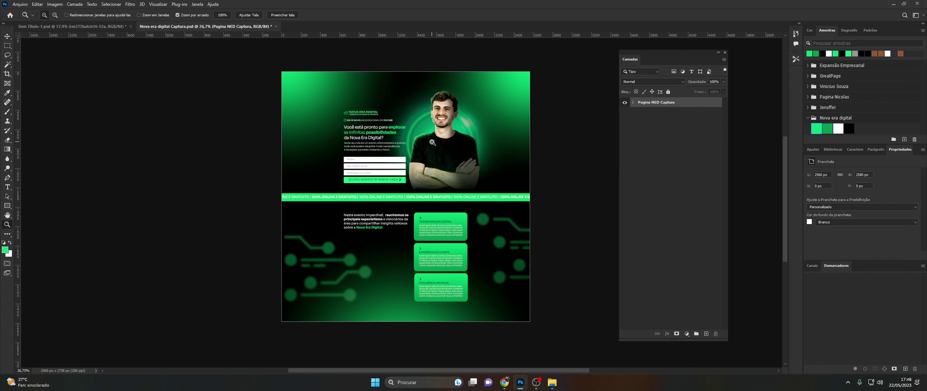
{"action": "scroll", "coordinate": [420, 161], "scroll_direction": "up", "scroll_amount": 3}
{"action": "scroll", "coordinate": [420, 161], "scroll_direction": "up", "scroll_amount": 3}
{"action": "scroll", "coordinate": [422, 164], "scroll_direction": "up", "scroll_amount": 4}
{"action": "scroll", "coordinate": [423, 165], "scroll_direction": "down", "scroll_amount": 2}
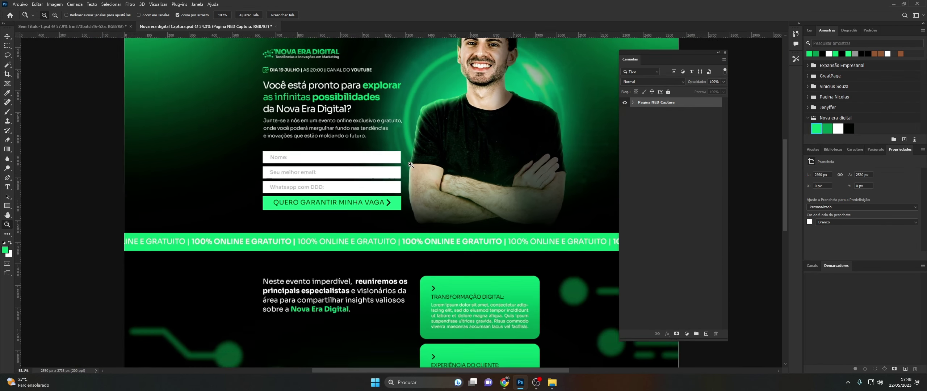
{"action": "scroll", "coordinate": [427, 165], "scroll_direction": "down", "scroll_amount": 1}
{"action": "scroll", "coordinate": [503, 251], "scroll_direction": "down", "scroll_amount": 4}
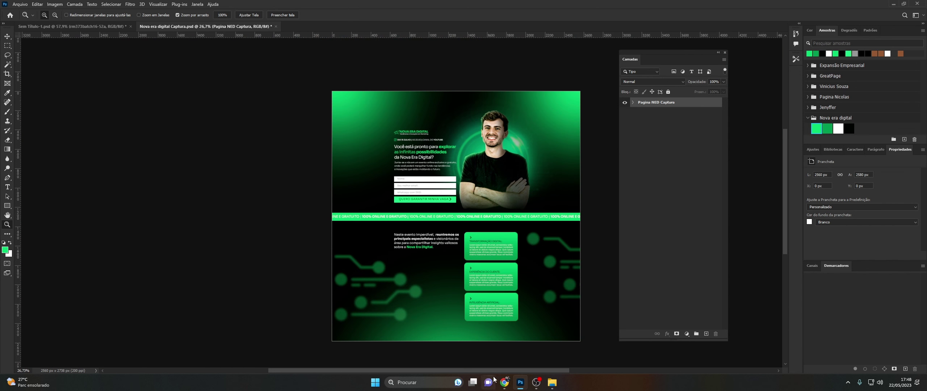
{"action": "scroll", "coordinate": [471, 289], "scroll_direction": "up", "scroll_amount": 1}
{"action": "scroll", "coordinate": [435, 200], "scroll_direction": "up", "scroll_amount": 2}
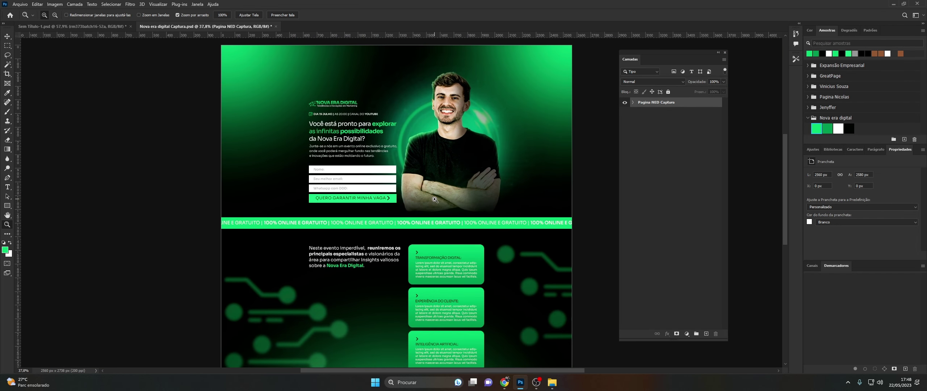
{"action": "key", "text": "ctrl+h"}
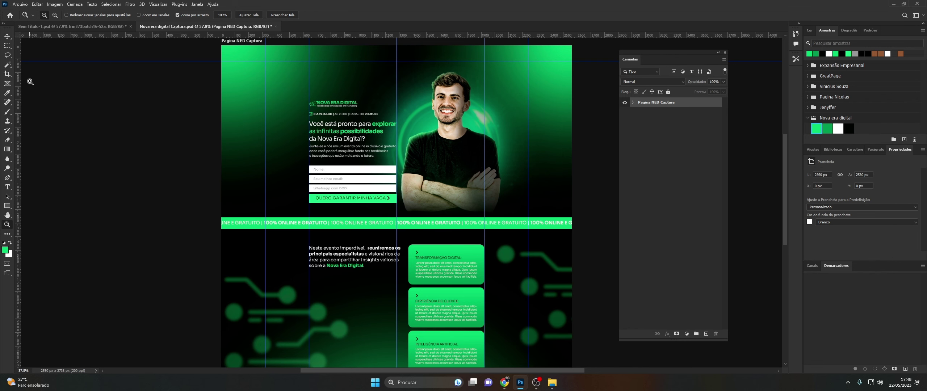
- Crop the Pagina NED Captura artboard's left and right edges to exactly 1920 px wide
{"action": "left_click", "coordinate": [7, 74]}
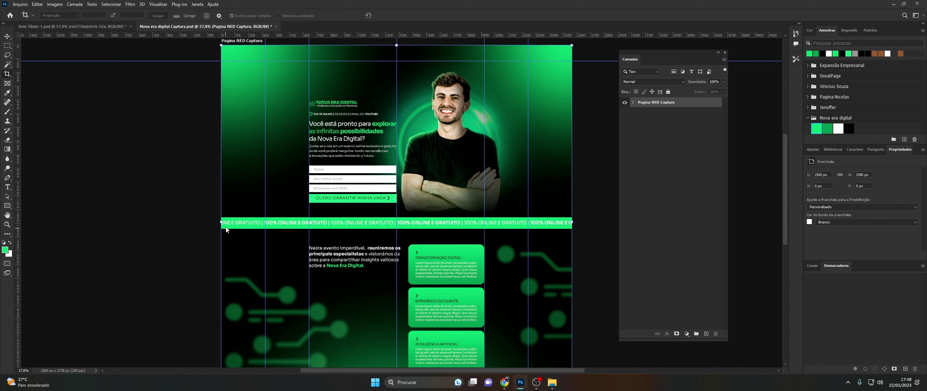
{"action": "left_click_drag", "start_coordinate": [220, 223], "coordinate": [265, 222]}
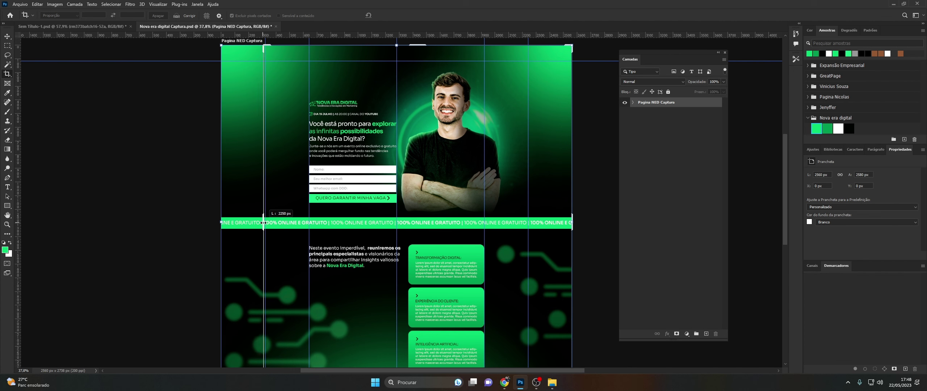
{"action": "key", "text": "Return"}
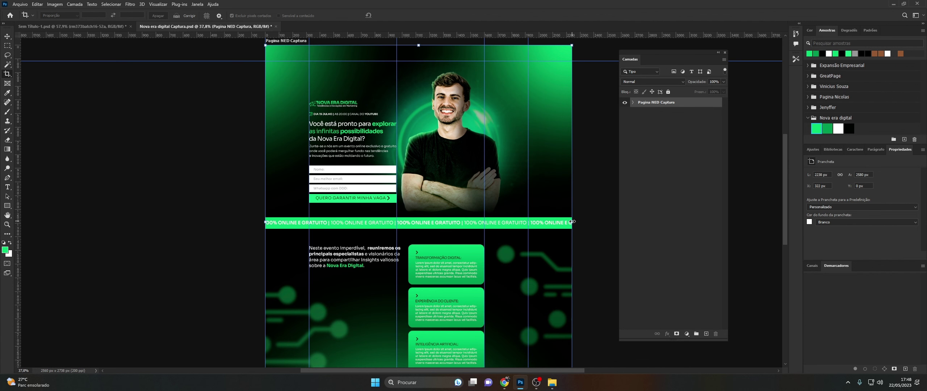
{"action": "left_click_drag", "start_coordinate": [572, 222], "coordinate": [537, 223]}
{"action": "left_click_drag", "start_coordinate": [530, 224], "coordinate": [529, 223]}
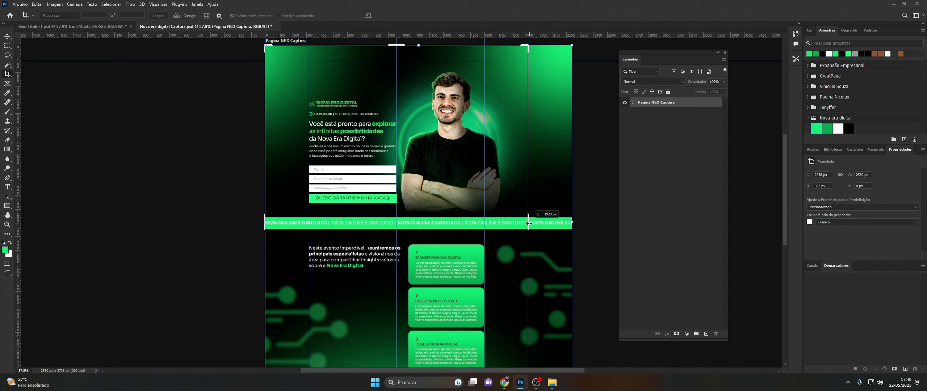
{"action": "key", "text": "Return"}
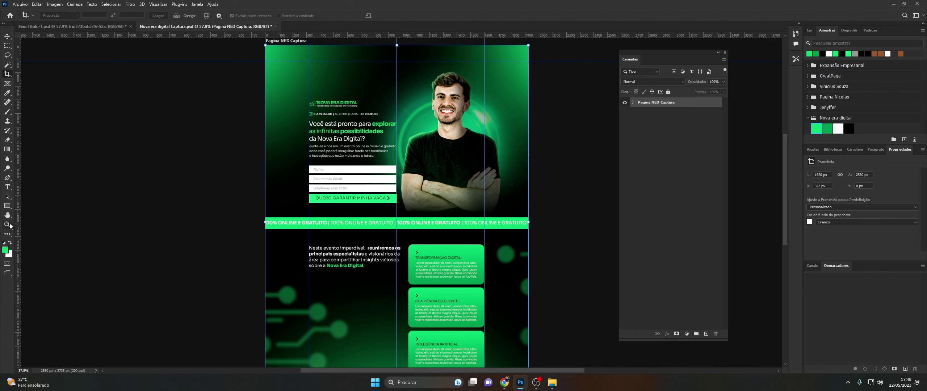
{"action": "key", "text": "z"}
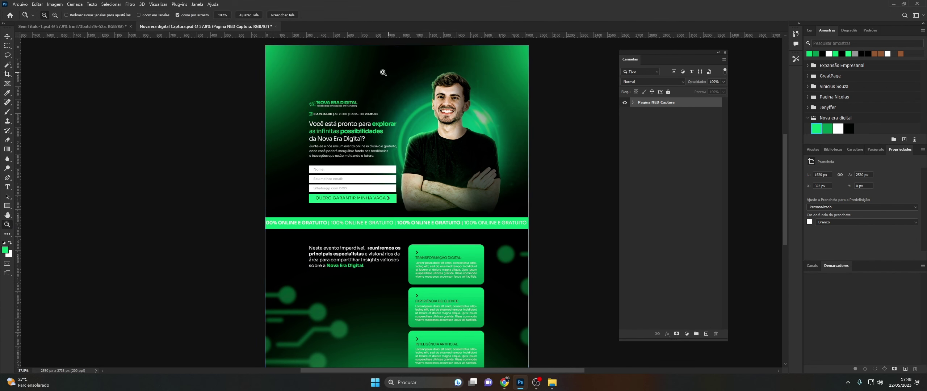
{"action": "left_click_drag", "start_coordinate": [383, 73], "coordinate": [512, 126]}
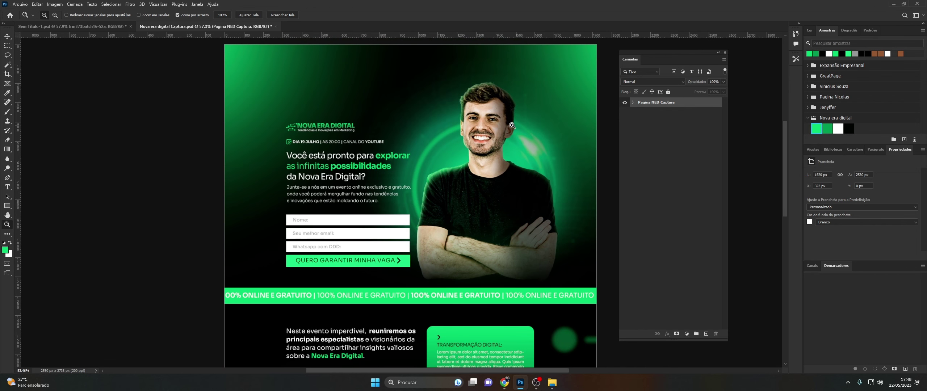
{"action": "scroll", "coordinate": [472, 138], "scroll_direction": "down", "scroll_amount": 3}
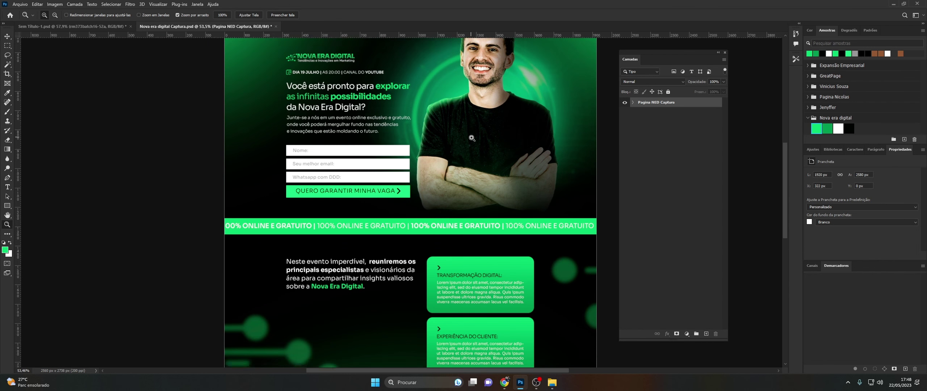
{"action": "scroll", "coordinate": [472, 138], "scroll_direction": "down", "scroll_amount": 2}
{"action": "scroll", "coordinate": [472, 138], "scroll_direction": "down", "scroll_amount": 2}
{"action": "scroll", "coordinate": [472, 138], "scroll_direction": "down", "scroll_amount": 1}
{"action": "scroll", "coordinate": [472, 138], "scroll_direction": "up", "scroll_amount": 1}
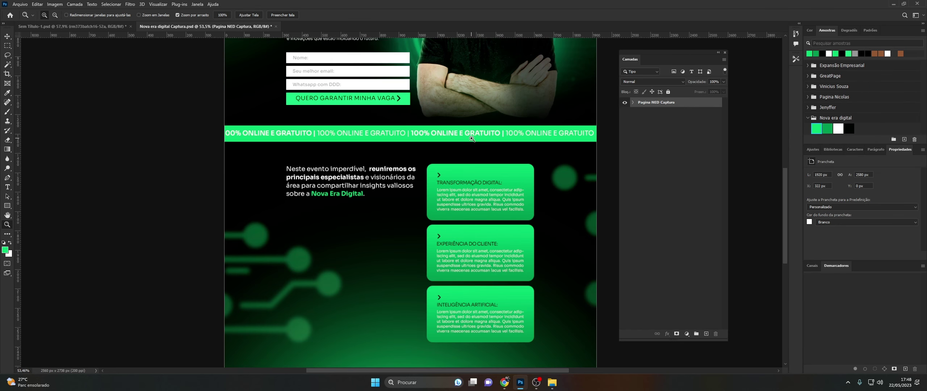
{"action": "scroll", "coordinate": [472, 138], "scroll_direction": "up", "scroll_amount": 3}
{"action": "scroll", "coordinate": [472, 138], "scroll_direction": "up", "scroll_amount": 3}
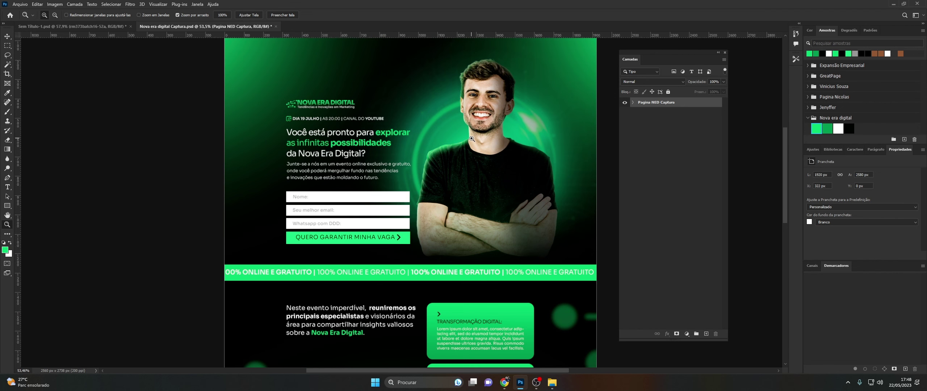
{"action": "scroll", "coordinate": [471, 138], "scroll_direction": "up", "scroll_amount": 1}
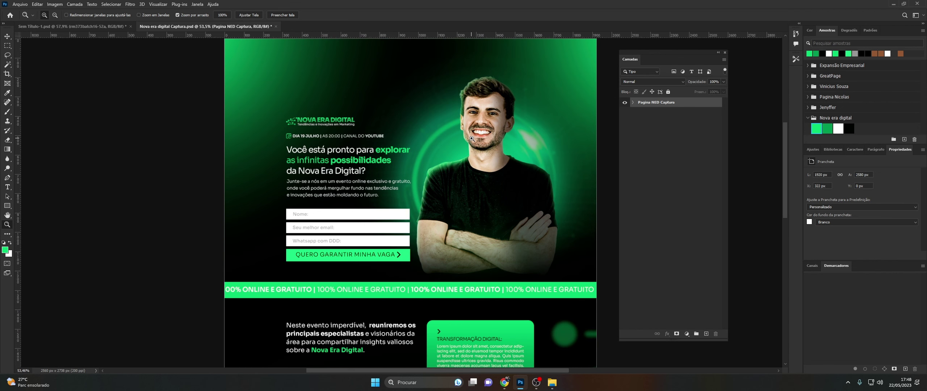
{"action": "scroll", "coordinate": [472, 138], "scroll_direction": "up", "scroll_amount": 1}
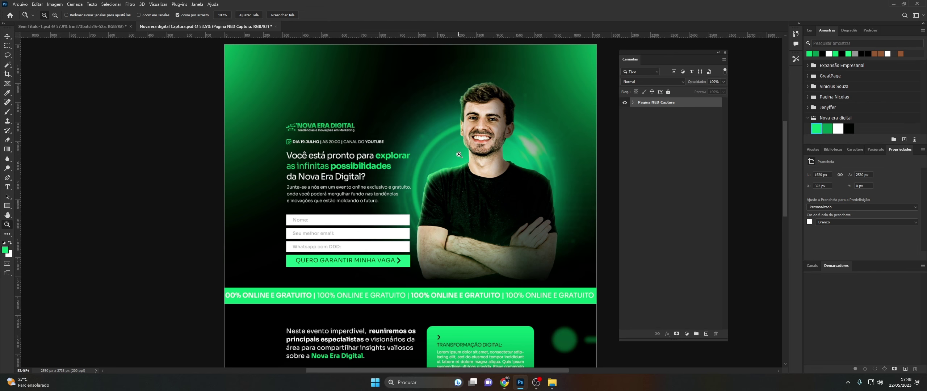
{"action": "scroll", "coordinate": [458, 154], "scroll_direction": "down", "scroll_amount": 1}
{"action": "scroll", "coordinate": [459, 155], "scroll_direction": "down", "scroll_amount": 1}
{"action": "scroll", "coordinate": [459, 154], "scroll_direction": "down", "scroll_amount": 2}
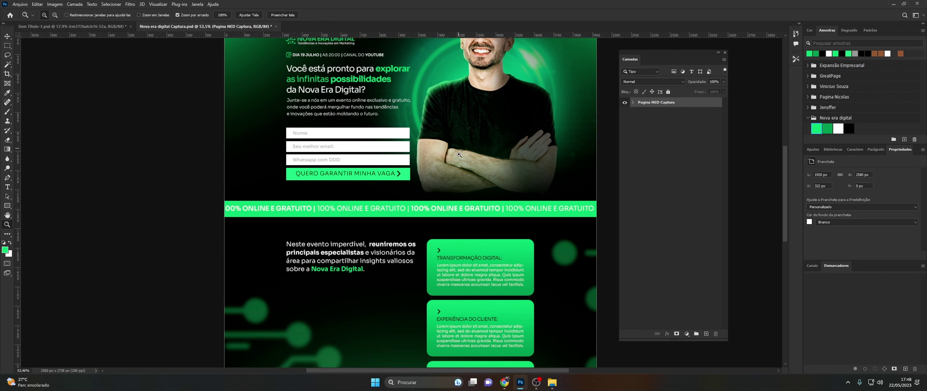
{"action": "scroll", "coordinate": [459, 154], "scroll_direction": "down", "scroll_amount": 2}
{"action": "scroll", "coordinate": [458, 155], "scroll_direction": "down", "scroll_amount": 1}
{"action": "scroll", "coordinate": [459, 155], "scroll_direction": "down", "scroll_amount": 1}
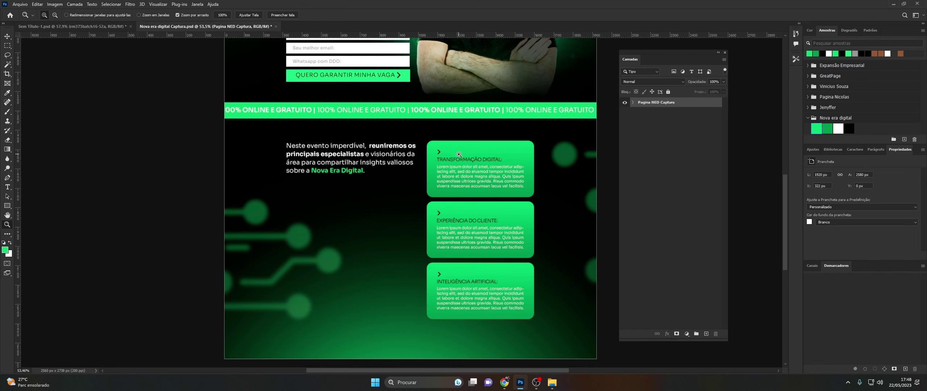
{"action": "scroll", "coordinate": [459, 155], "scroll_direction": "down", "scroll_amount": 1}
{"action": "scroll", "coordinate": [459, 154], "scroll_direction": "up", "scroll_amount": 2}
{"action": "scroll", "coordinate": [459, 154], "scroll_direction": "up", "scroll_amount": 2}
{"action": "scroll", "coordinate": [459, 155], "scroll_direction": "up", "scroll_amount": 2}
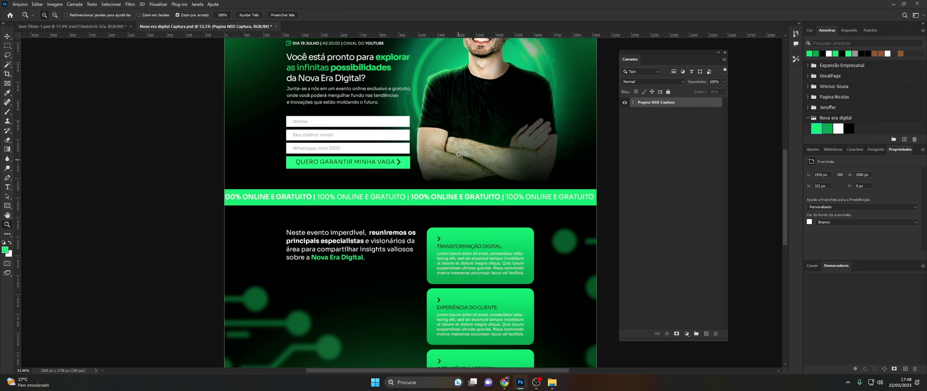
{"action": "scroll", "coordinate": [459, 155], "scroll_direction": "up", "scroll_amount": 2}
{"action": "scroll", "coordinate": [459, 154], "scroll_direction": "up", "scroll_amount": 1}
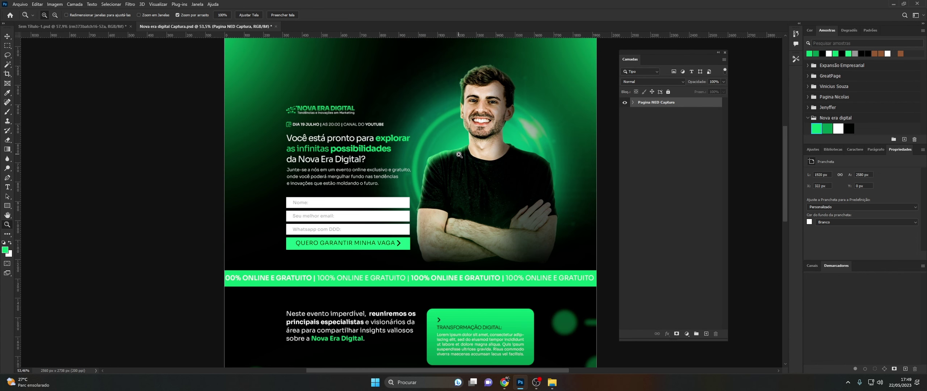
{"action": "scroll", "coordinate": [459, 155], "scroll_direction": "up", "scroll_amount": 1}
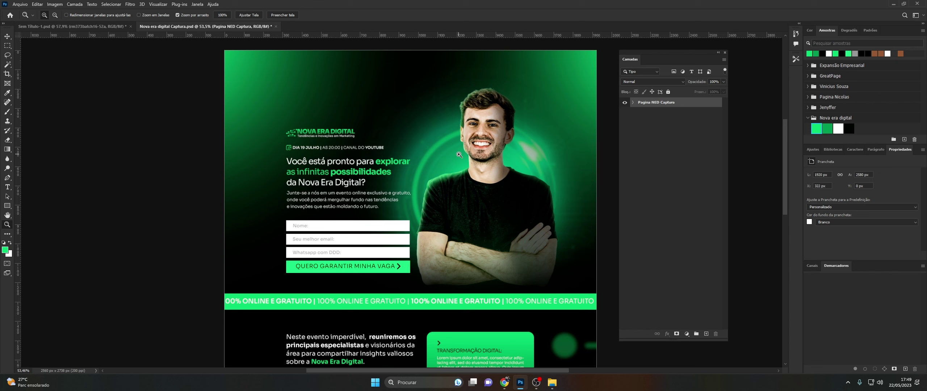
{"action": "scroll", "coordinate": [505, 153], "scroll_direction": "down", "scroll_amount": 2}
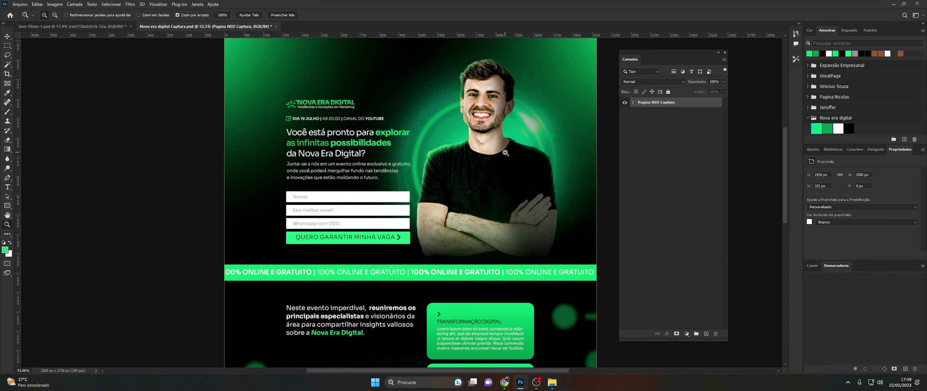
{"action": "scroll", "coordinate": [505, 153], "scroll_direction": "down", "scroll_amount": 1}
{"action": "scroll", "coordinate": [505, 153], "scroll_direction": "up", "scroll_amount": 2}
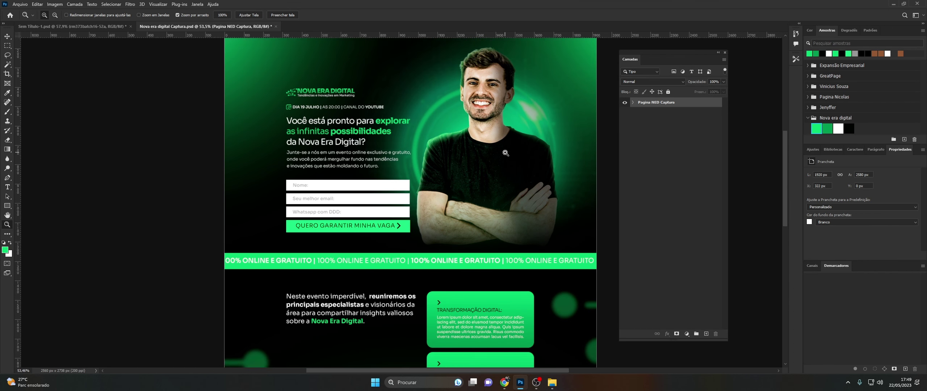
{"action": "scroll", "coordinate": [506, 153], "scroll_direction": "up", "scroll_amount": 1}
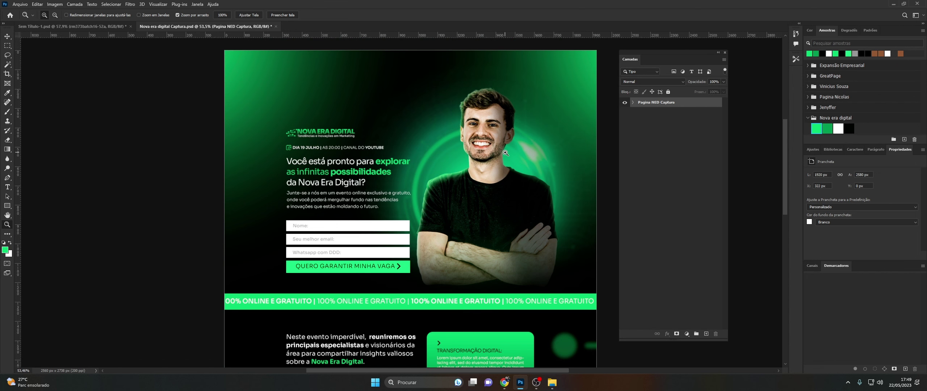
{"action": "scroll", "coordinate": [506, 153], "scroll_direction": "down", "scroll_amount": 1}
{"action": "scroll", "coordinate": [505, 153], "scroll_direction": "down", "scroll_amount": 1}
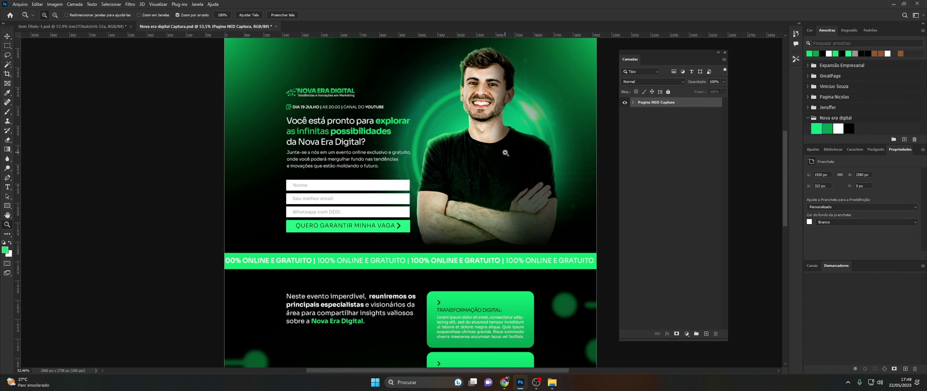
{"action": "scroll", "coordinate": [505, 153], "scroll_direction": "down", "scroll_amount": 2}
{"action": "scroll", "coordinate": [505, 153], "scroll_direction": "down", "scroll_amount": 2}
{"action": "scroll", "coordinate": [505, 152], "scroll_direction": "down", "scroll_amount": 1}
{"action": "scroll", "coordinate": [506, 152], "scroll_direction": "down", "scroll_amount": 1}
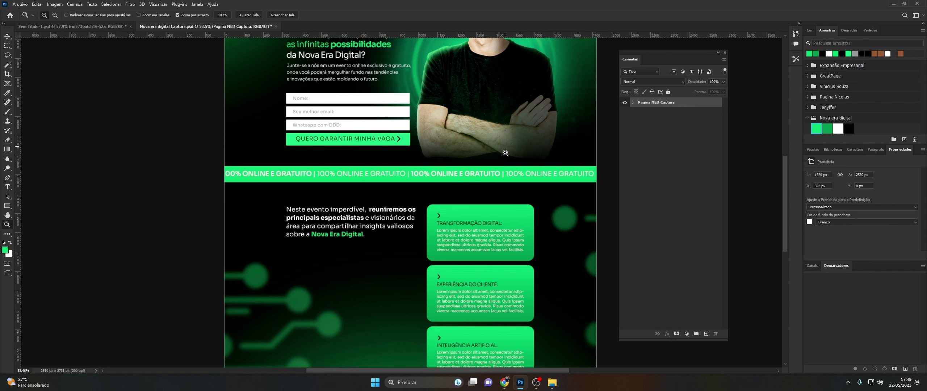
{"action": "scroll", "coordinate": [505, 153], "scroll_direction": "down", "scroll_amount": 1}
{"action": "scroll", "coordinate": [505, 152], "scroll_direction": "down", "scroll_amount": 1}
{"action": "scroll", "coordinate": [505, 153], "scroll_direction": "down", "scroll_amount": 1}
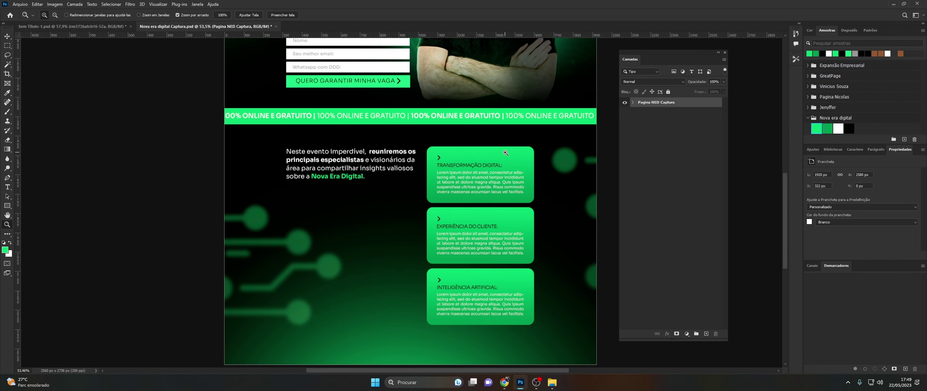
{"action": "scroll", "coordinate": [506, 153], "scroll_direction": "down", "scroll_amount": 1}
{"action": "scroll", "coordinate": [506, 152], "scroll_direction": "up", "scroll_amount": 1}
{"action": "scroll", "coordinate": [505, 153], "scroll_direction": "up", "scroll_amount": 2}
{"action": "scroll", "coordinate": [505, 153], "scroll_direction": "up", "scroll_amount": 2}
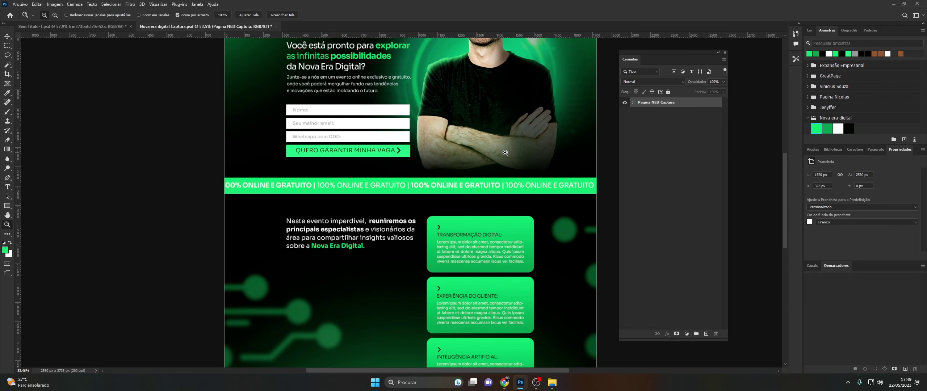
{"action": "scroll", "coordinate": [505, 153], "scroll_direction": "up", "scroll_amount": 1}
{"action": "scroll", "coordinate": [506, 153], "scroll_direction": "up", "scroll_amount": 2}
{"action": "scroll", "coordinate": [505, 153], "scroll_direction": "up", "scroll_amount": 1}
{"action": "scroll", "coordinate": [505, 152], "scroll_direction": "up", "scroll_amount": 3}
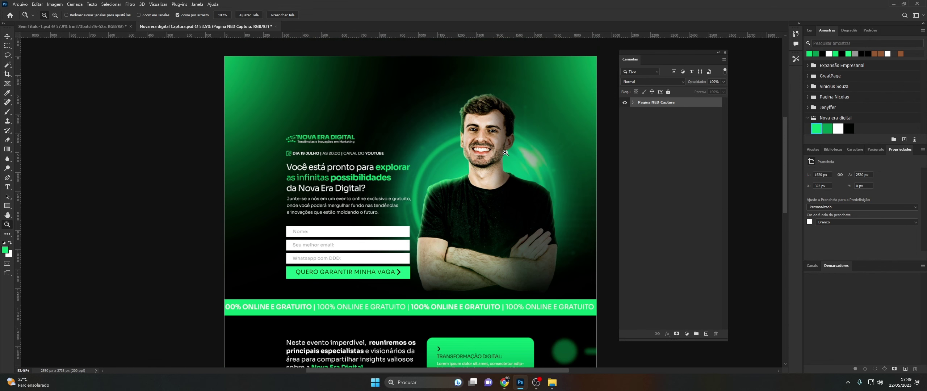
{"action": "scroll", "coordinate": [506, 153], "scroll_direction": "down", "scroll_amount": 1}
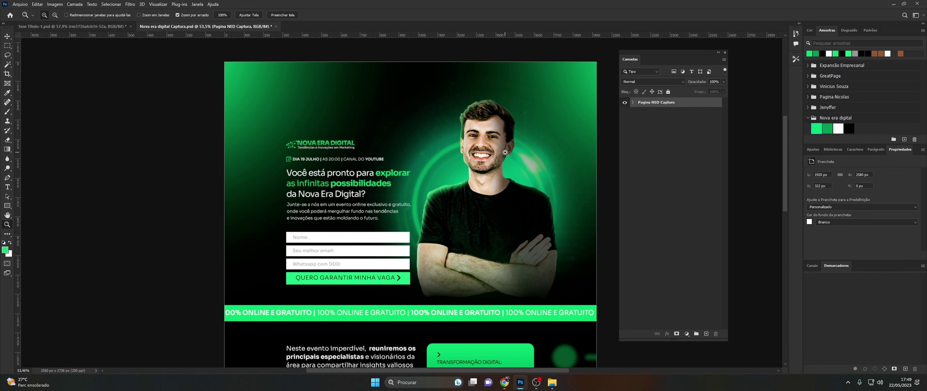